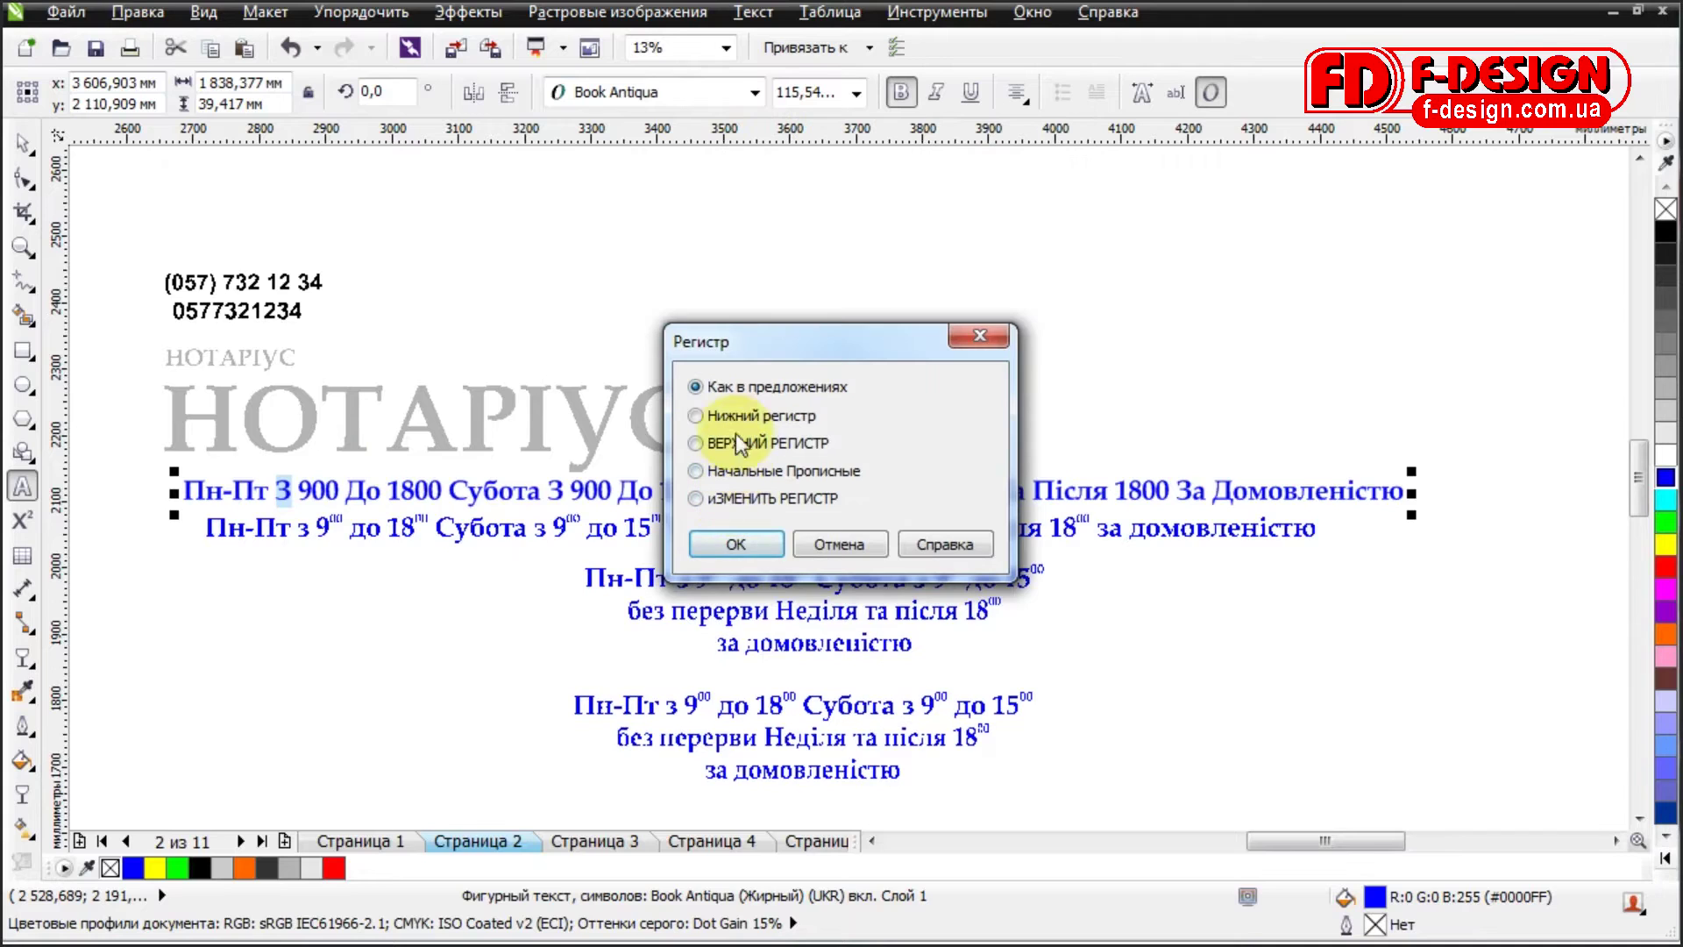
# Convert the first "З" and the first "До" in the upper opening-hours line to lowercase.
pyautogui.click(734, 417)
pyautogui.click(736, 544)
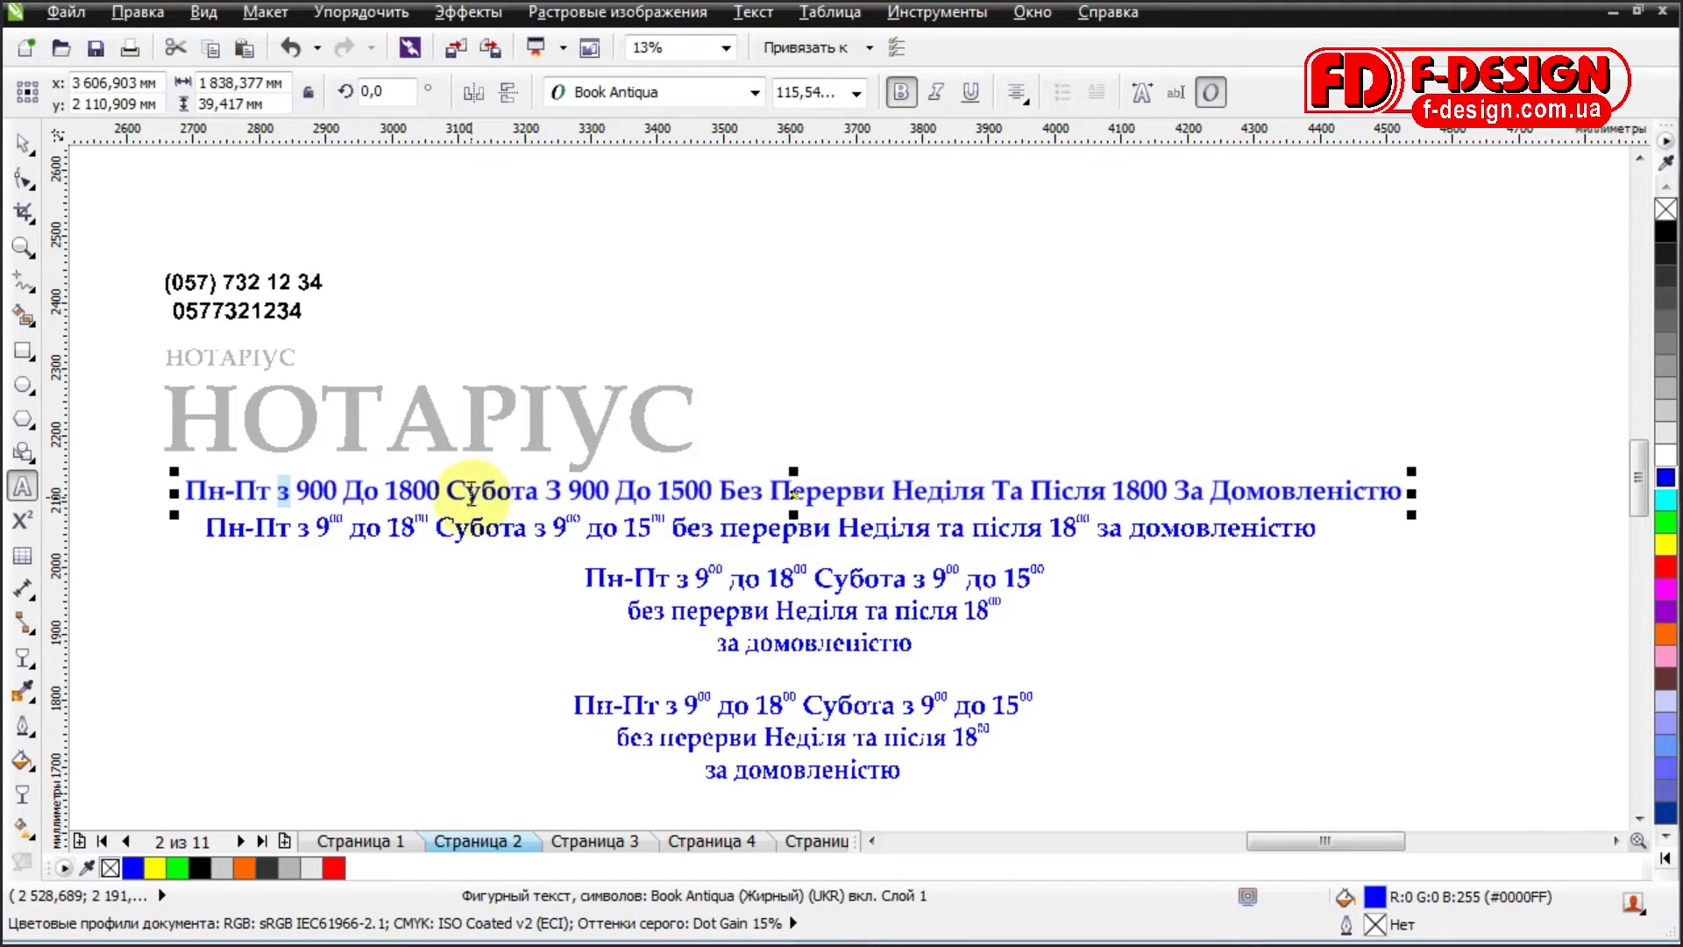
pyautogui.doubleClick(366, 489)
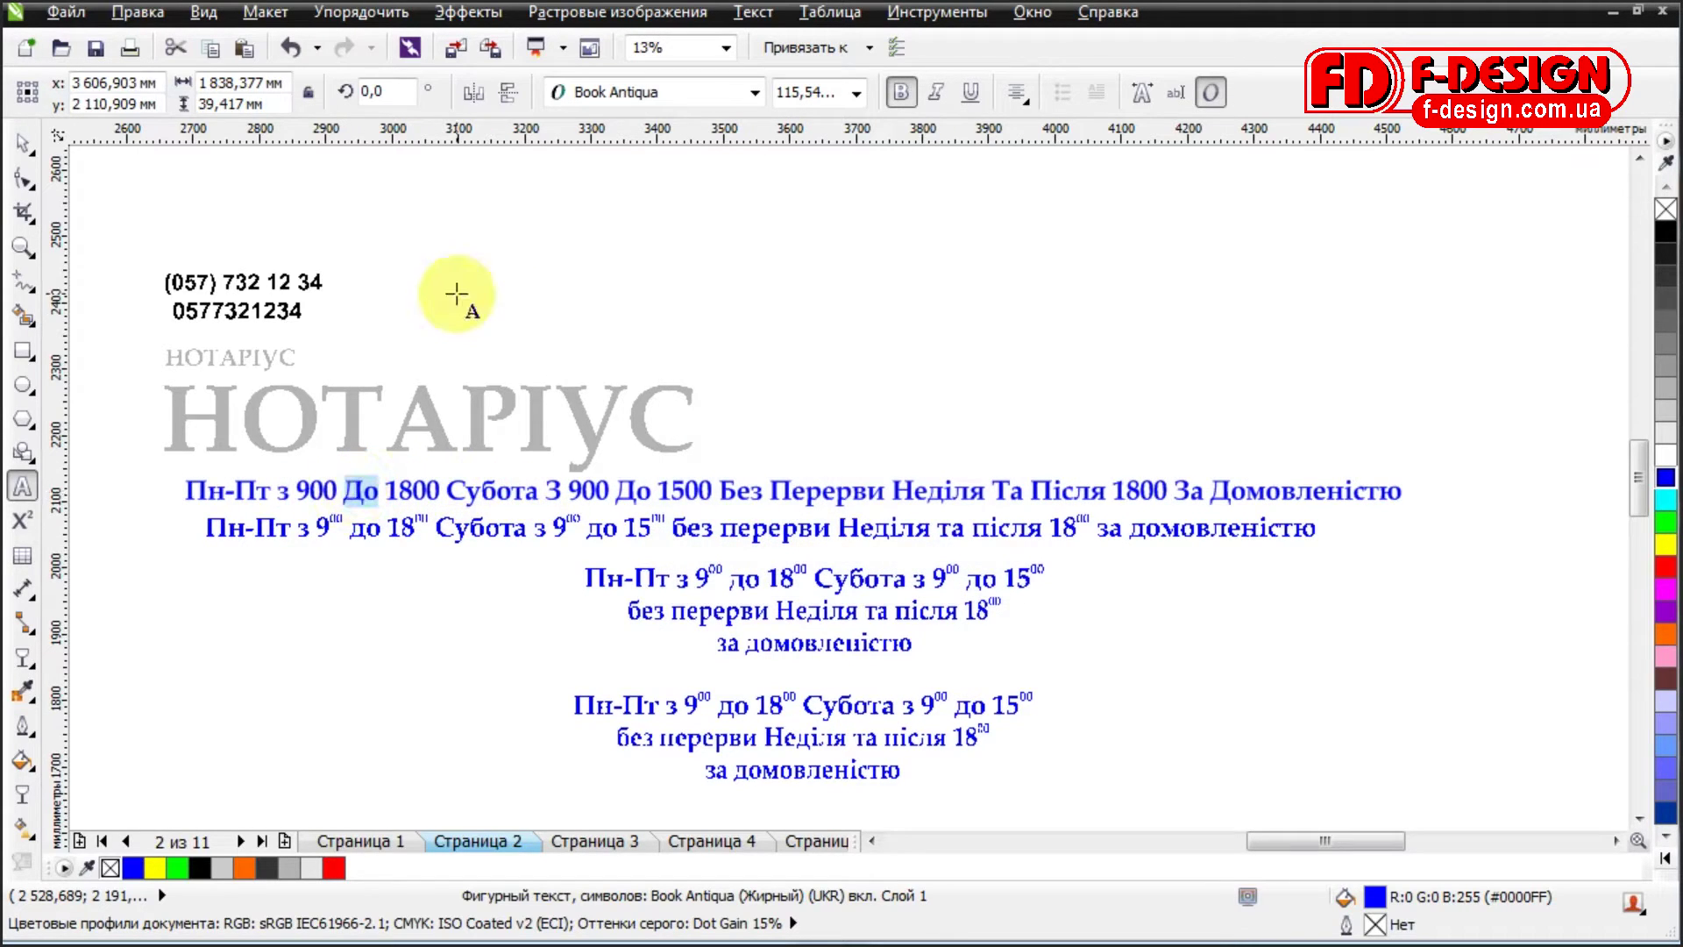
pyautogui.click(763, 16)
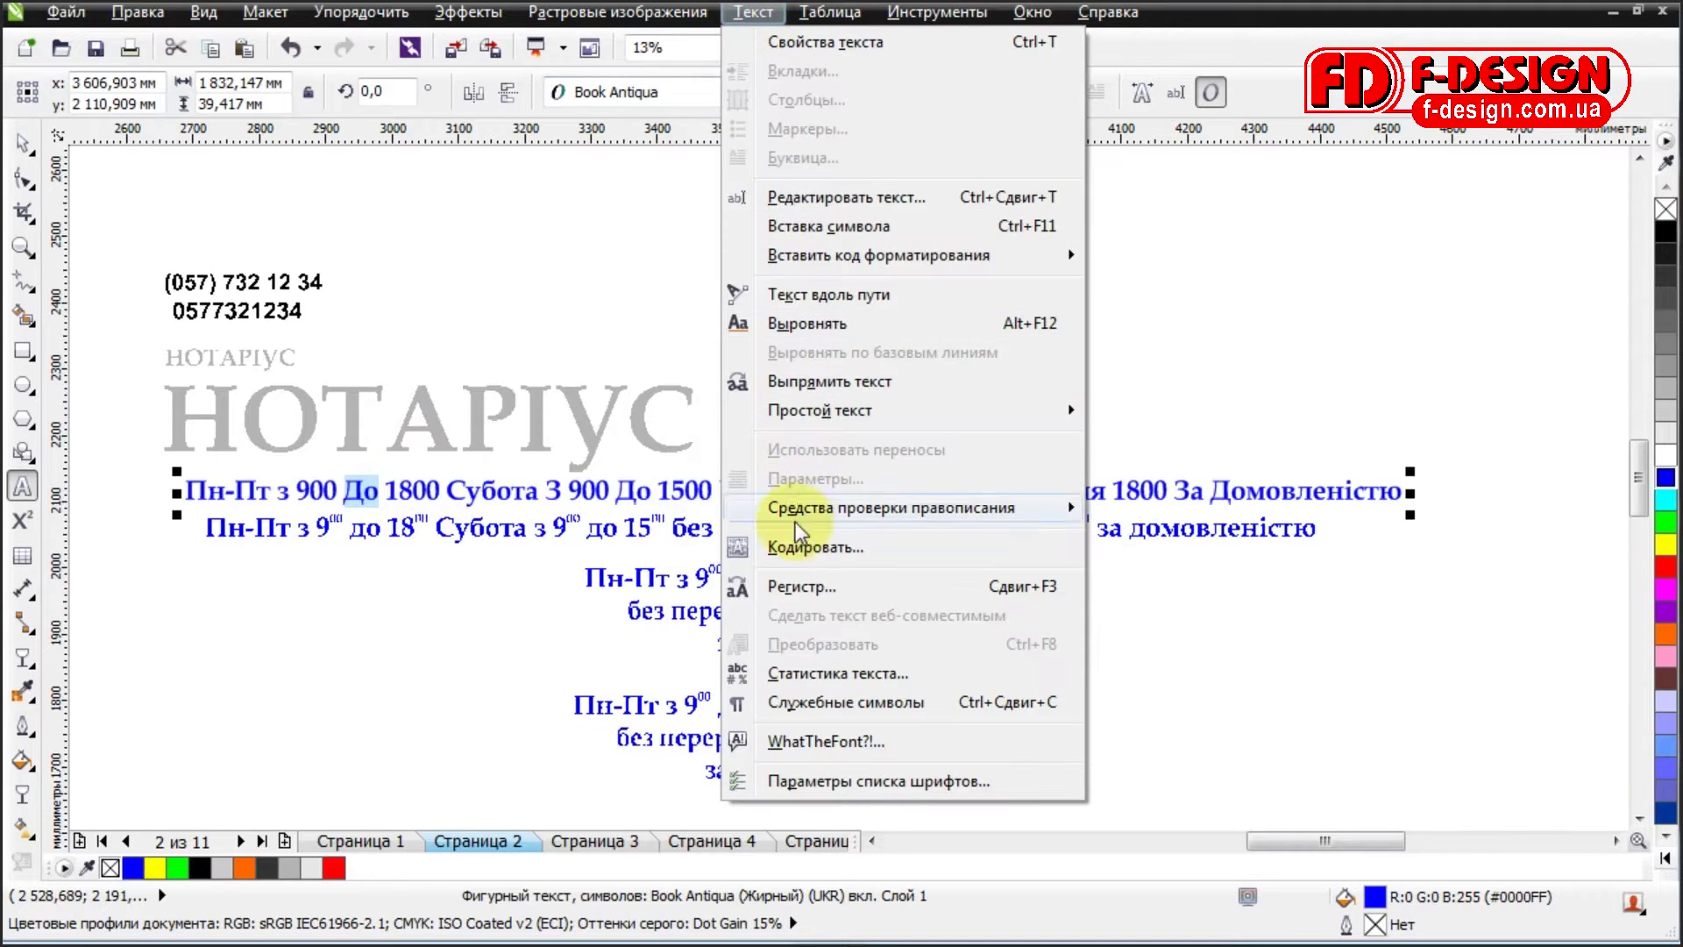
pyautogui.click(759, 692)
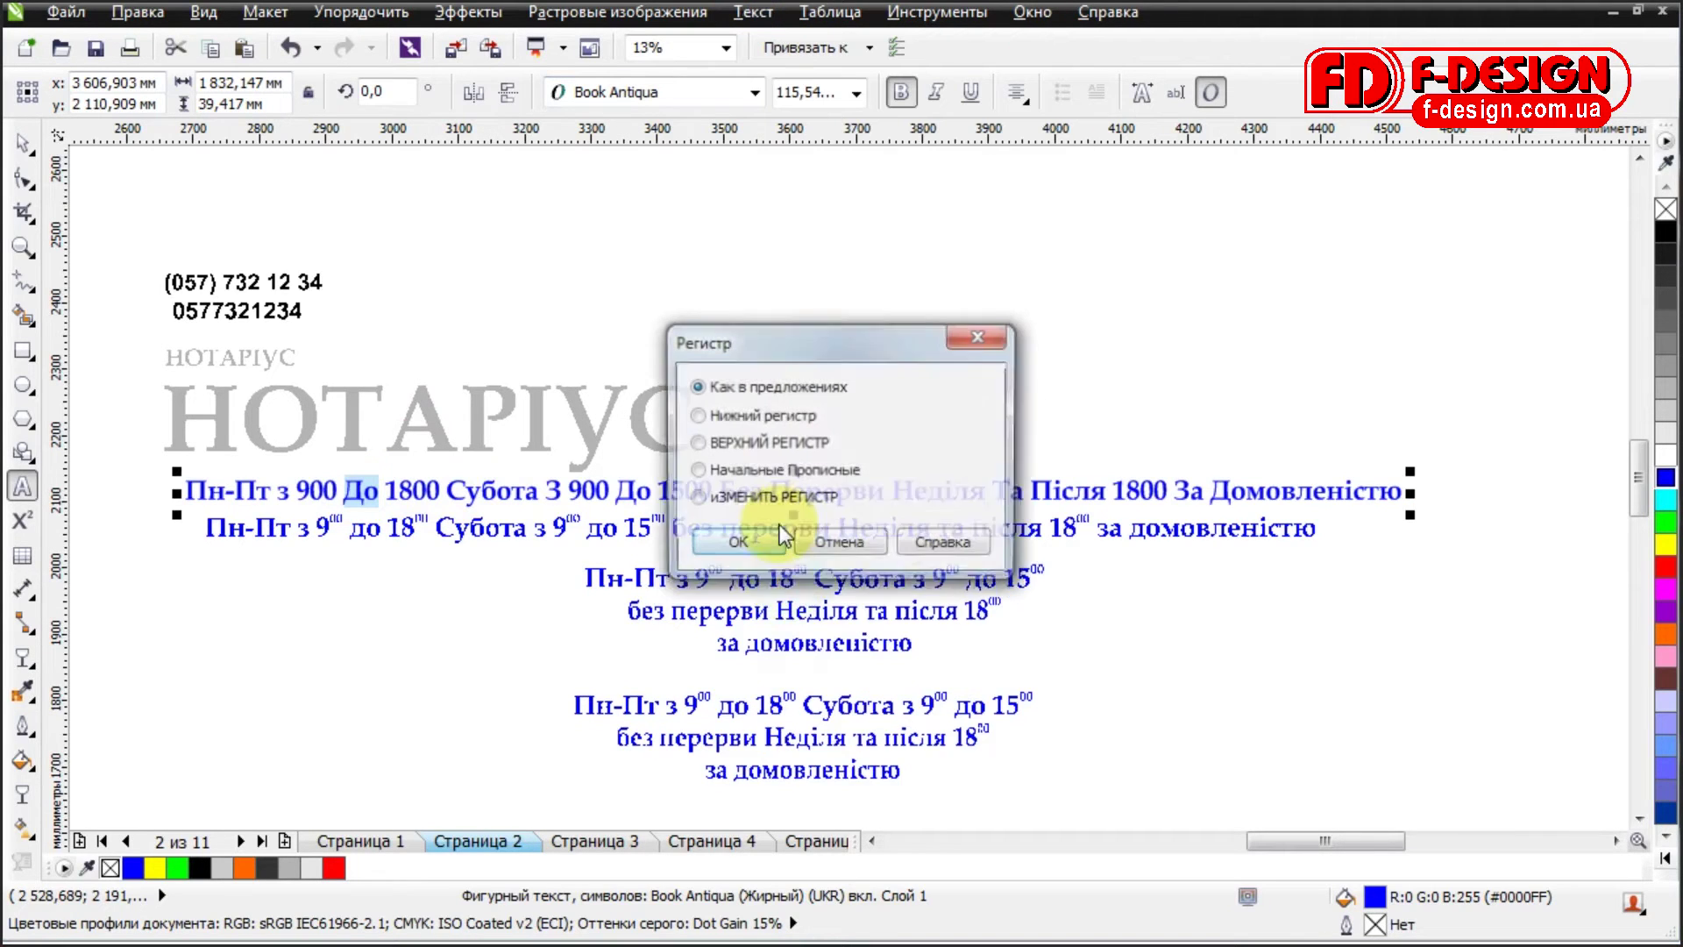
pyautogui.click(710, 416)
pyautogui.click(736, 543)
pyautogui.click(688, 339)
# Make the last two zeros of the first "900" and "1800" superscript in the upper opening-hours line.
pyautogui.click(326, 489)
pyautogui.moveTo(338, 489); pyautogui.dragTo(315, 487)
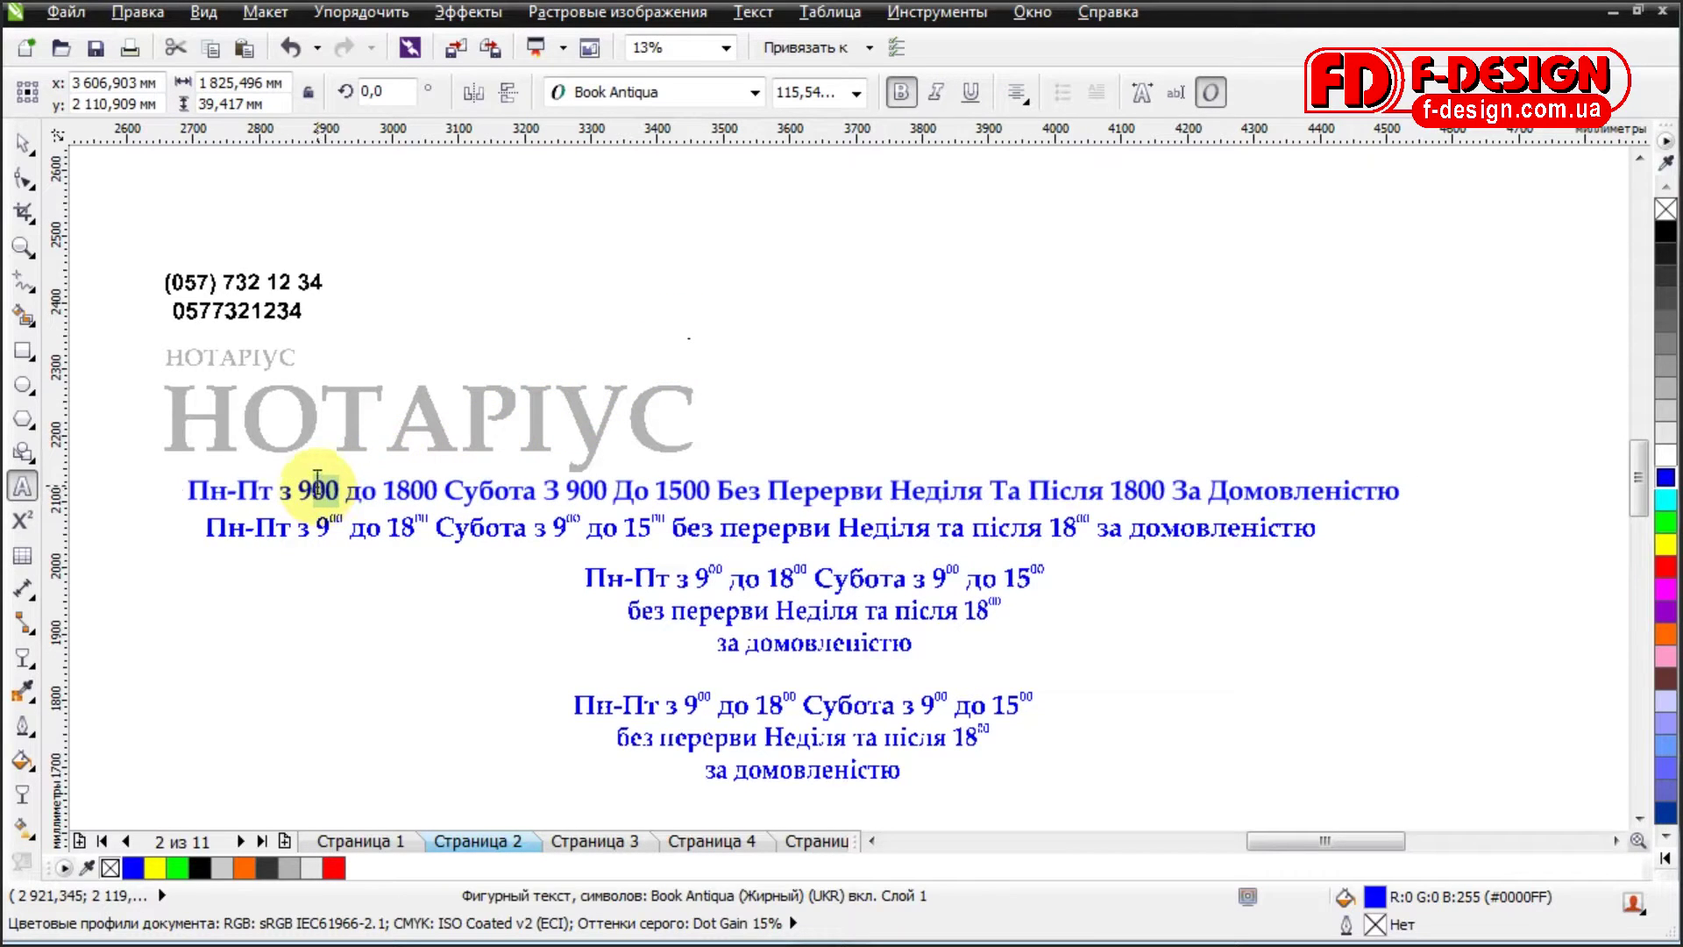
pyautogui.click(23, 523)
pyautogui.click(415, 489)
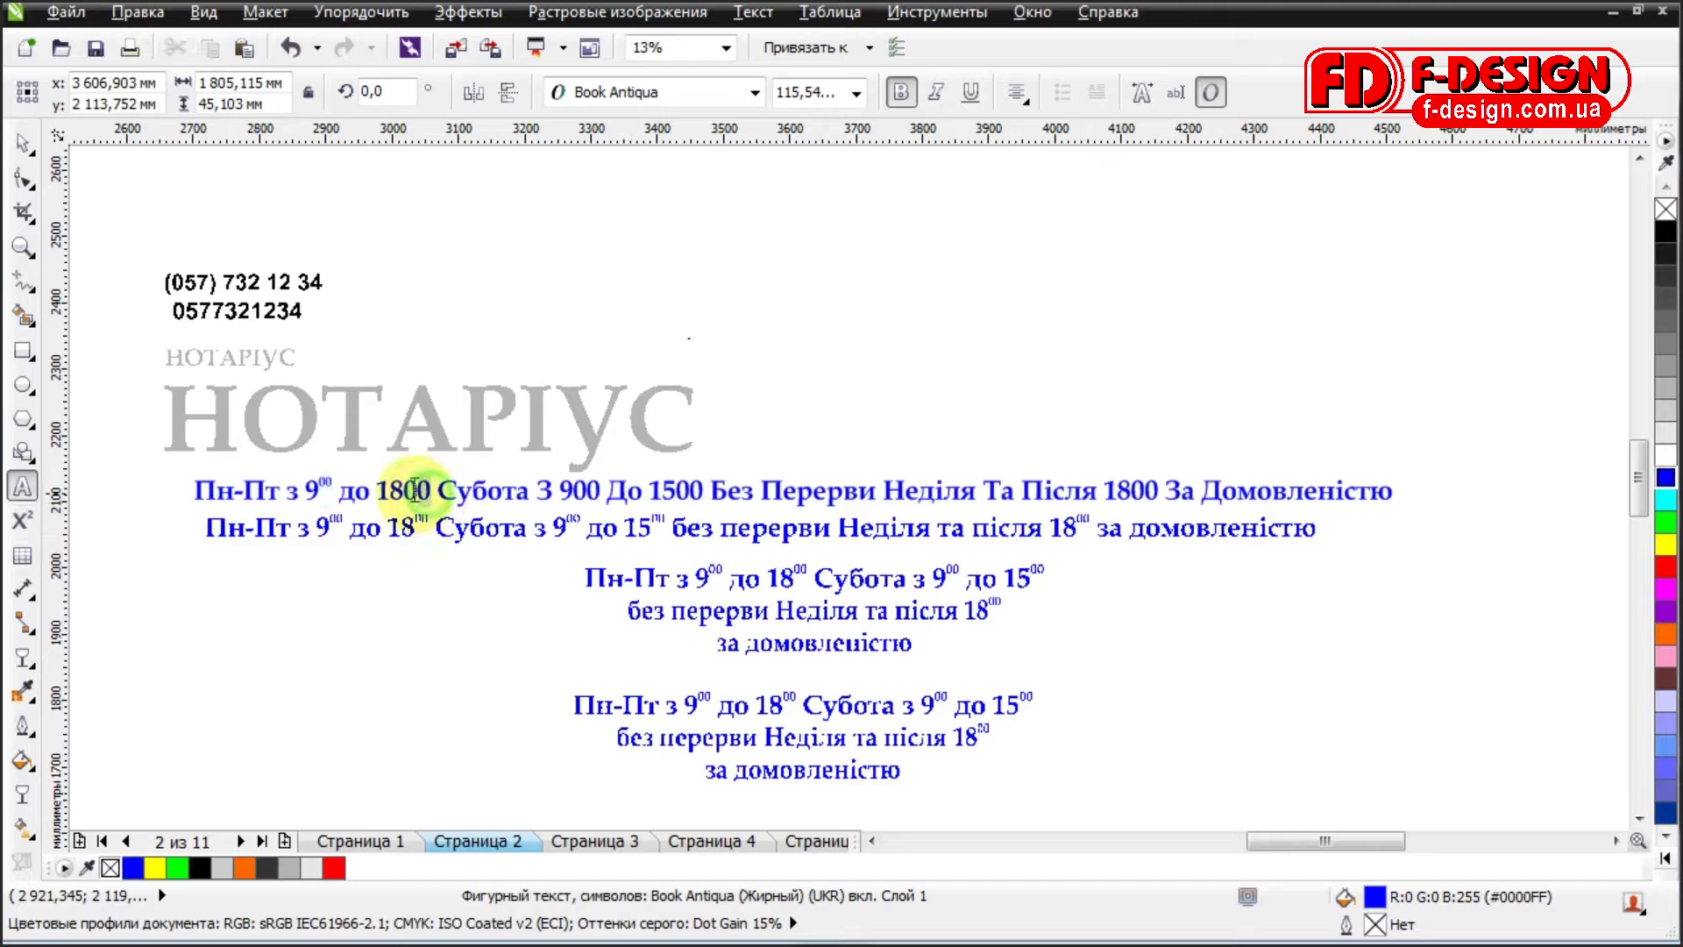
pyautogui.moveTo(407, 488); pyautogui.dragTo(432, 489)
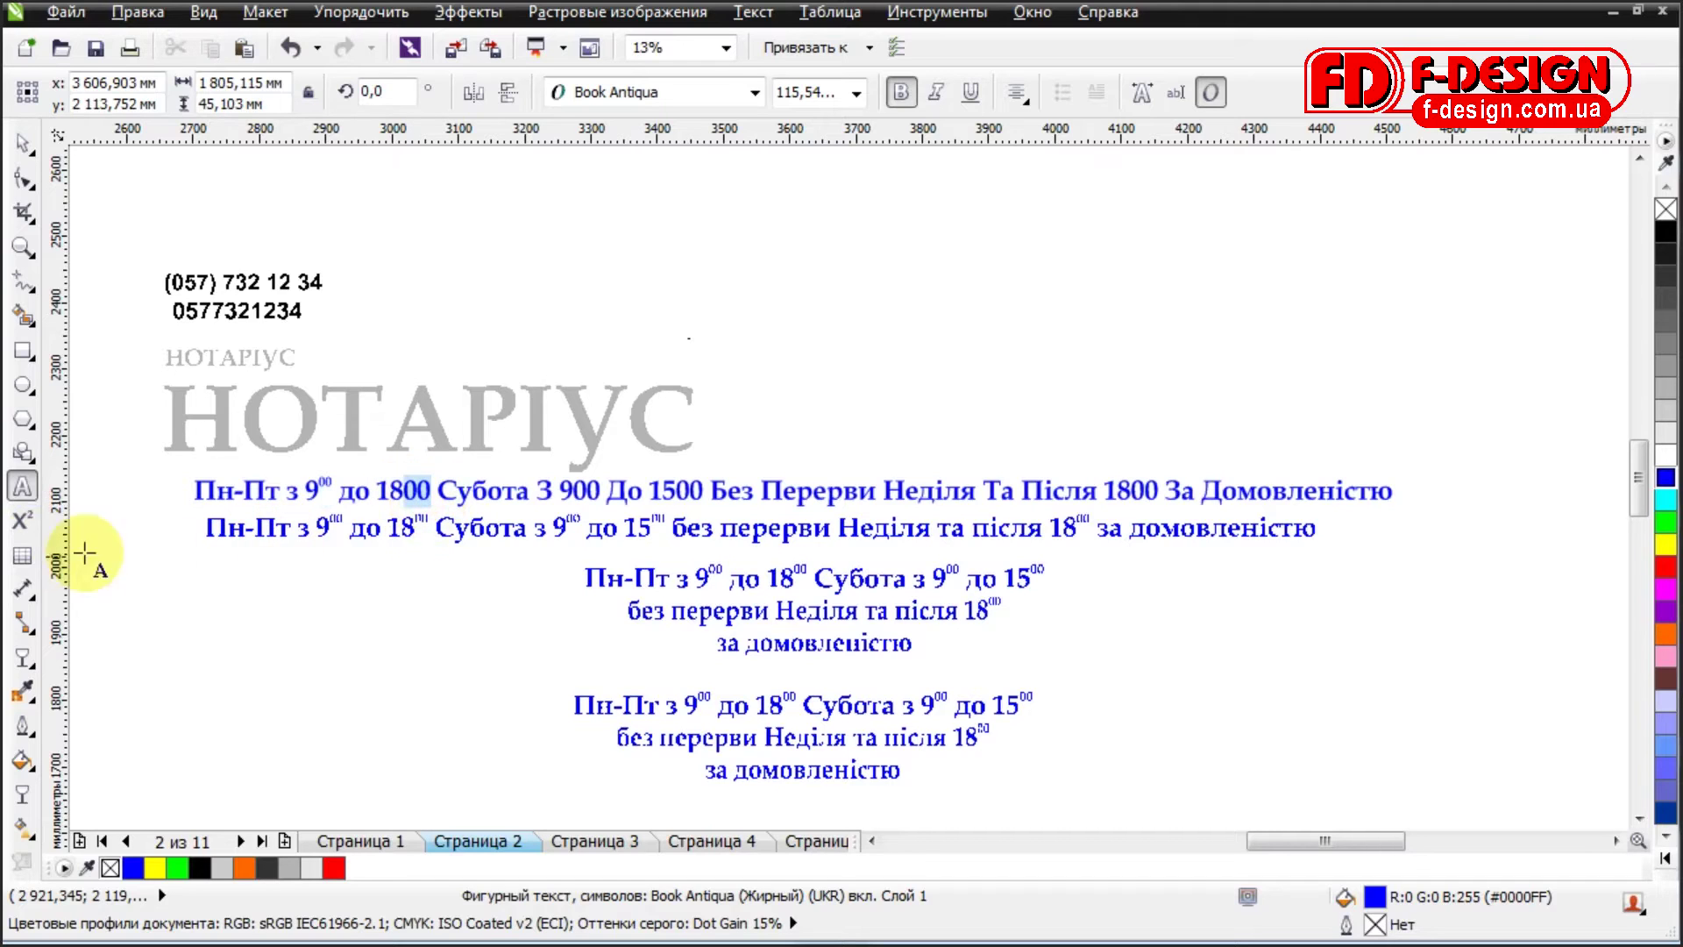
pyautogui.click(25, 523)
pyautogui.click(476, 595)
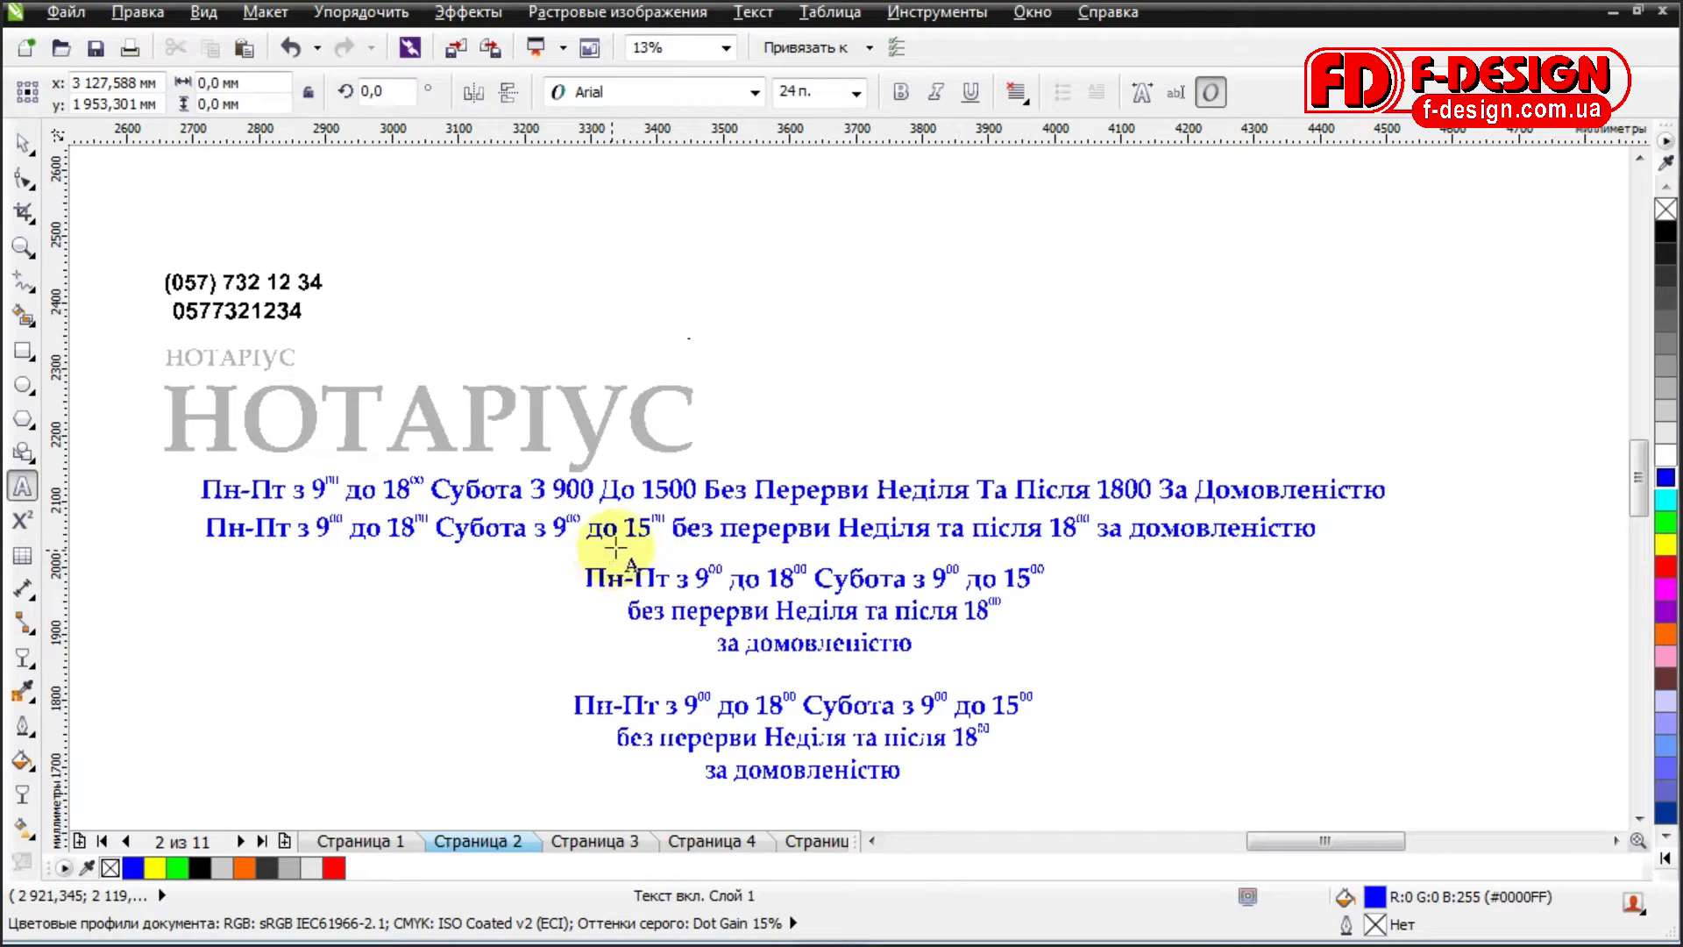
pyautogui.click(23, 143)
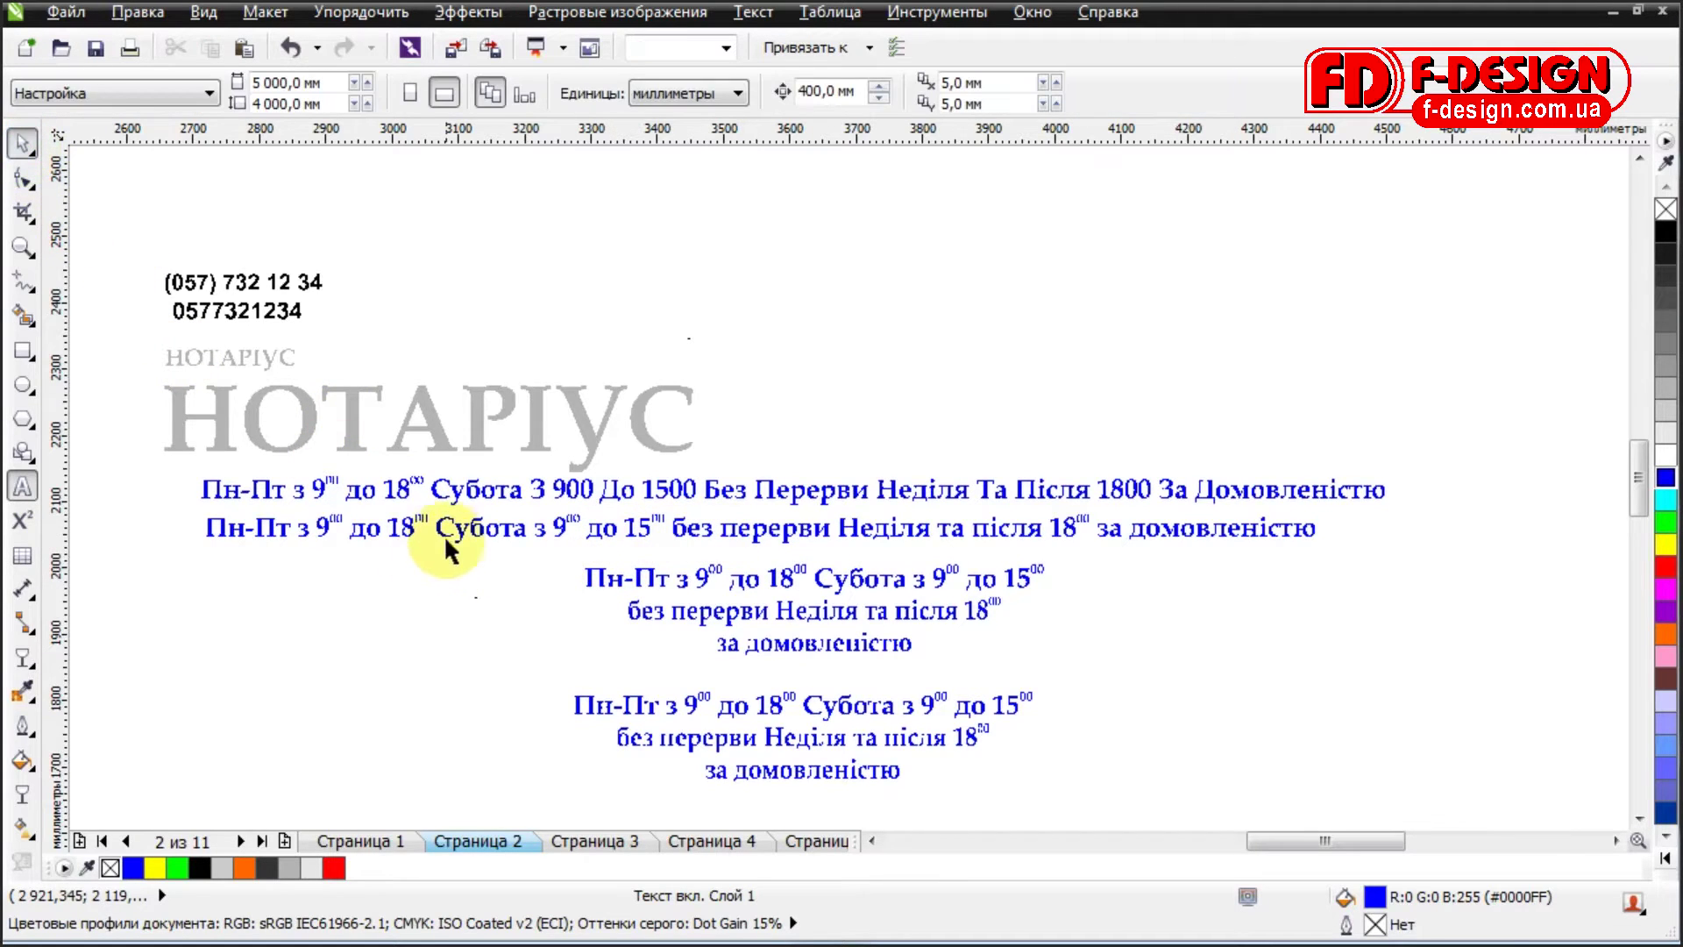
# Compare the second one-line opening-hours text with the two three-line versions below it.
pyautogui.click(444, 530)
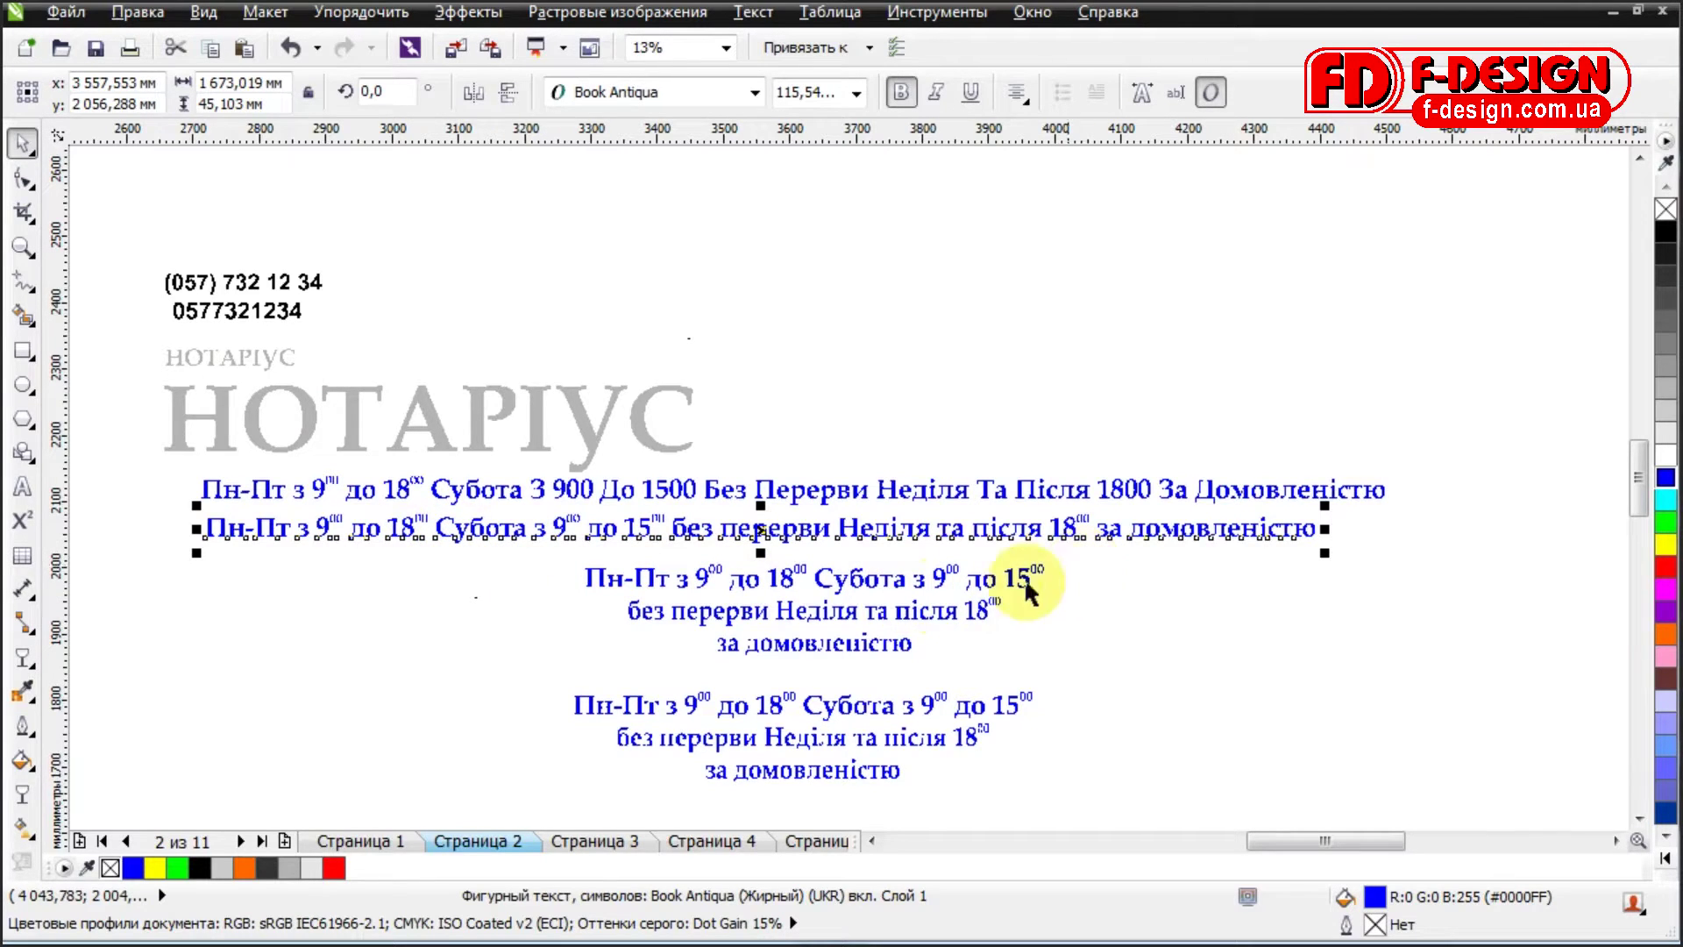
pyautogui.click(972, 609)
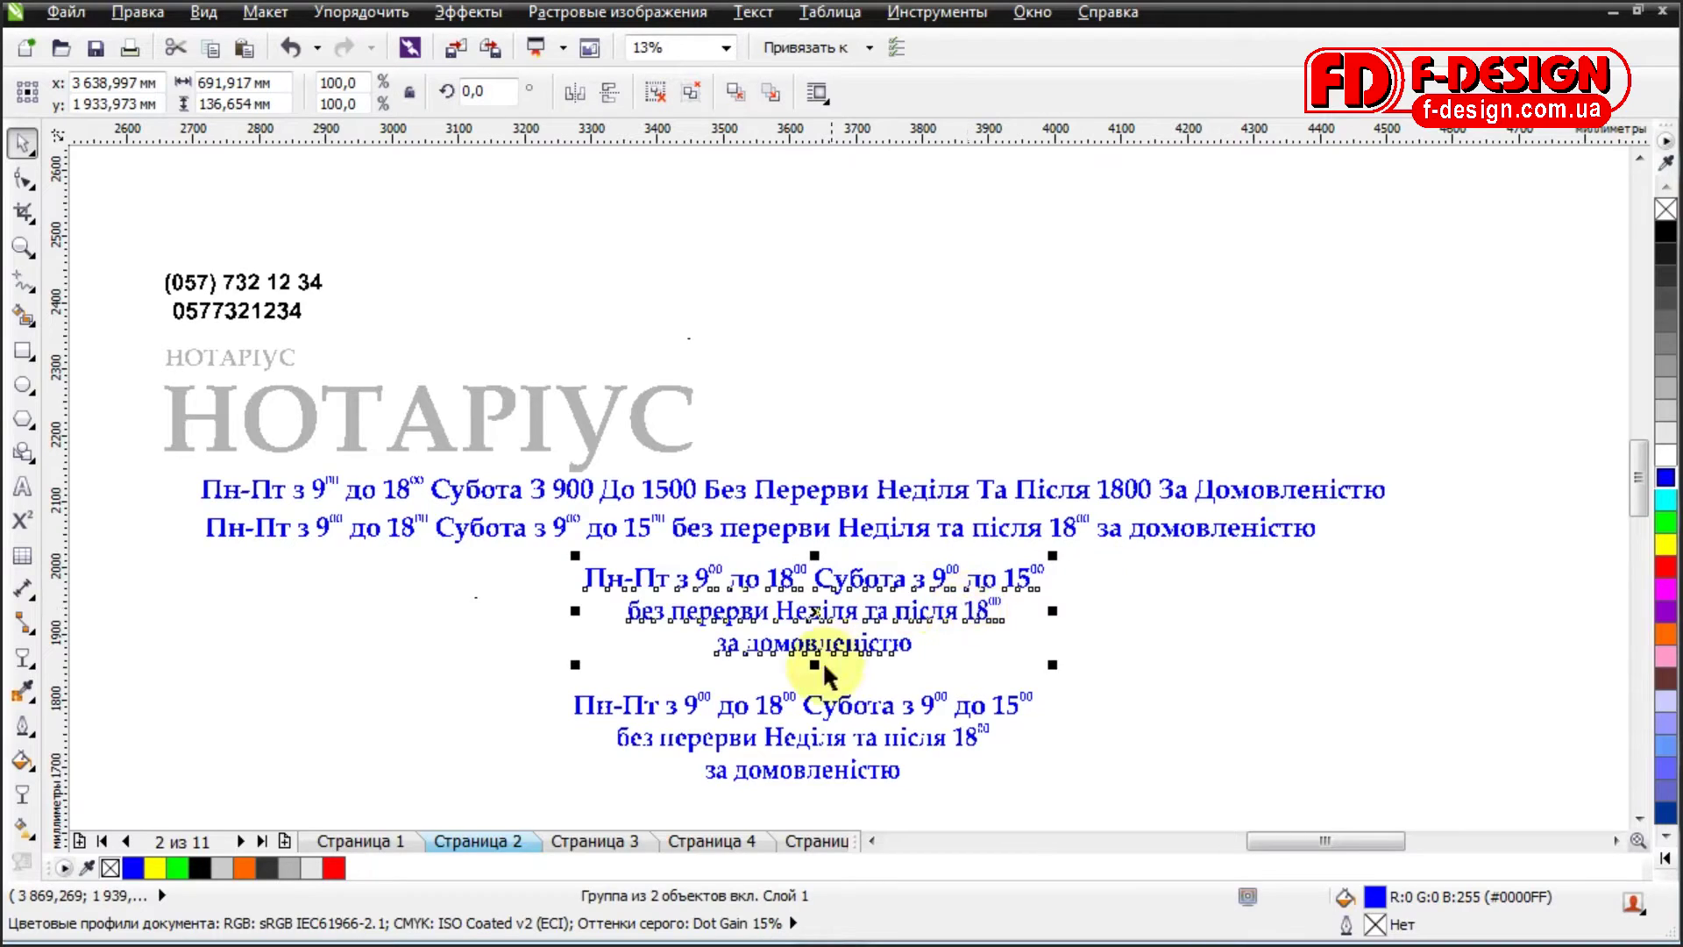
pyautogui.click(812, 714)
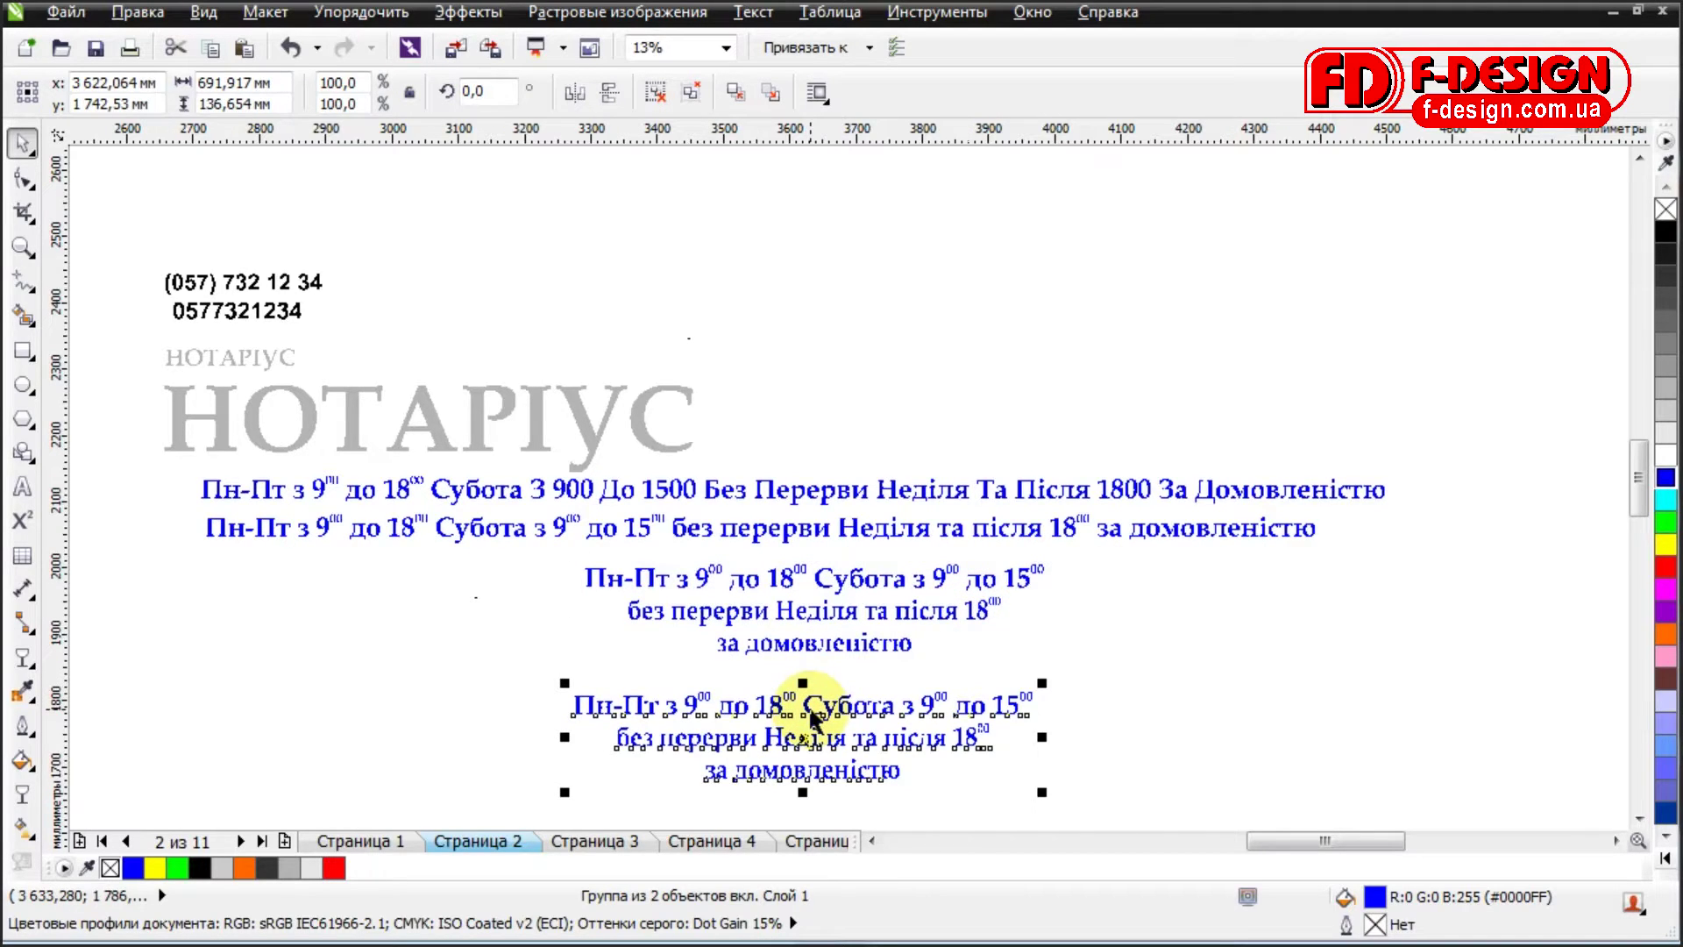
# Ungroup the upper three-line opening-hours block and stretch its lower two lines wider, nearly to the first line's width.
pyautogui.click(23, 246)
pyautogui.moveTo(551, 560); pyautogui.dragTo(1079, 797)
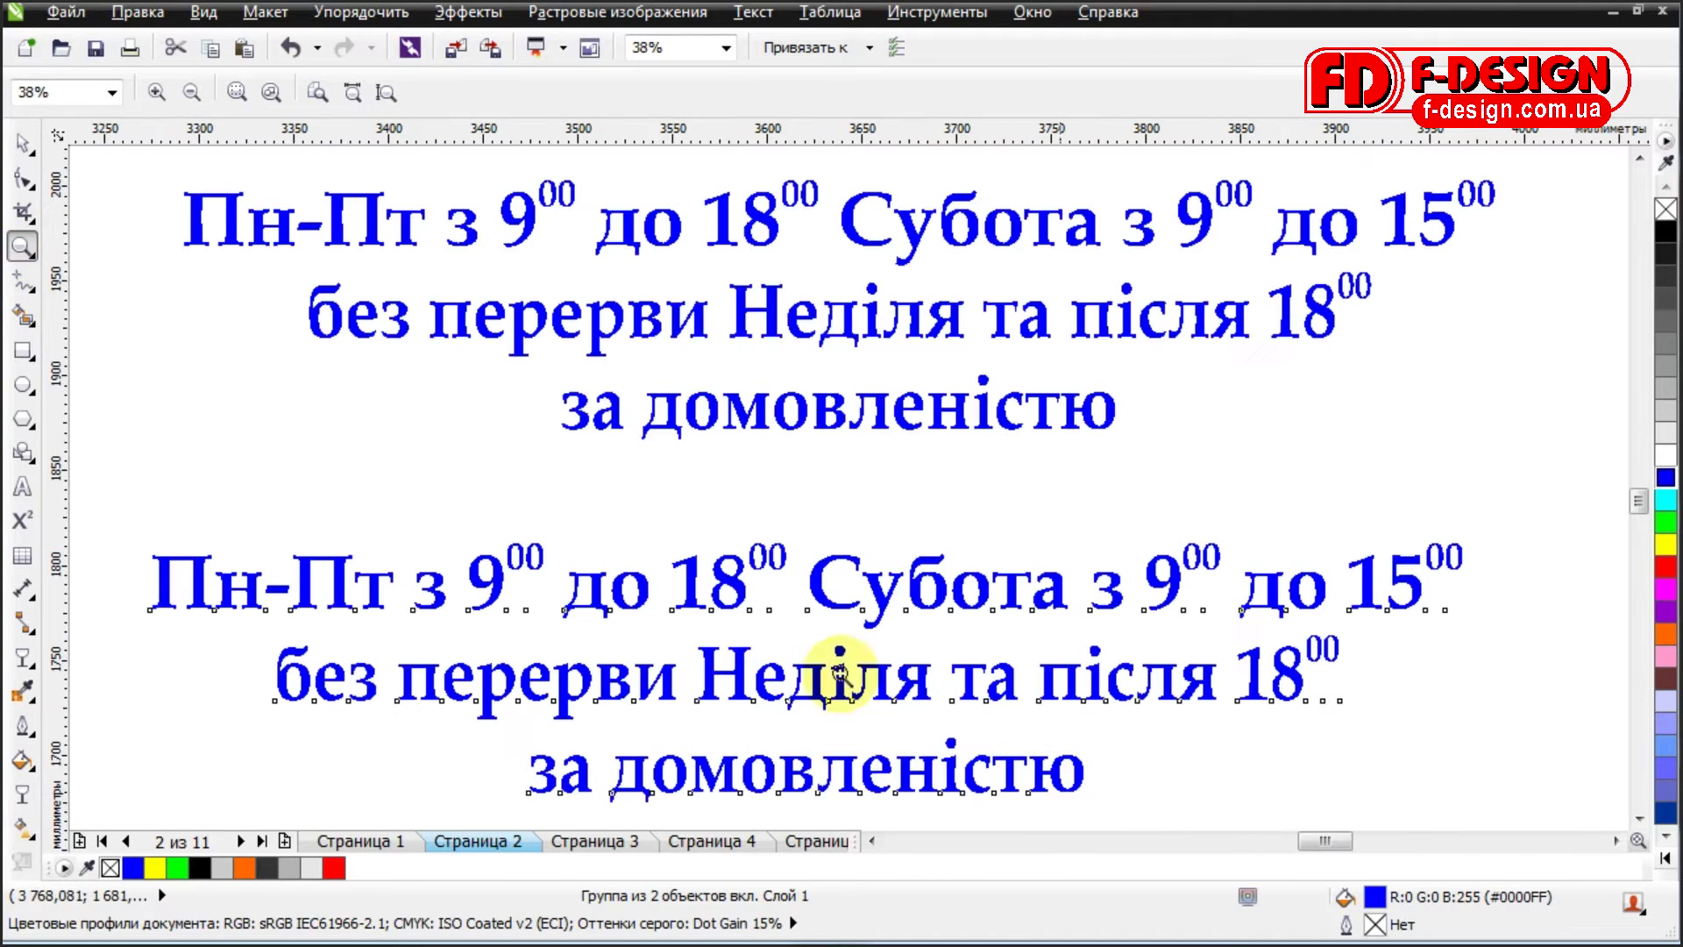
pyautogui.click(23, 143)
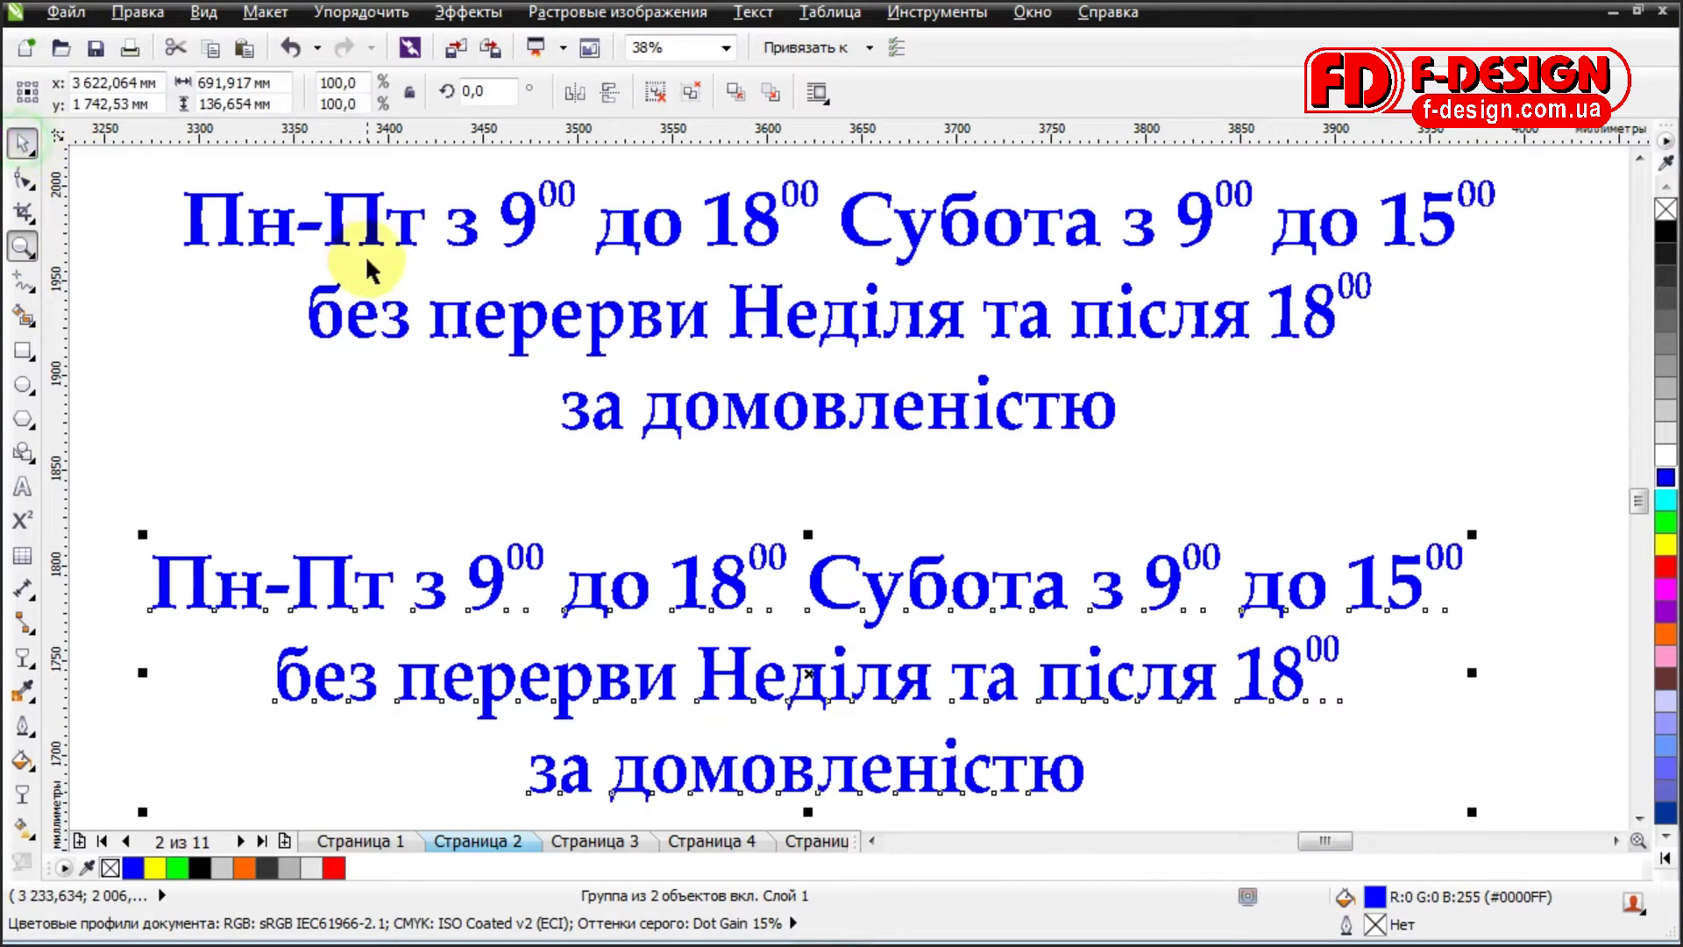
pyautogui.click(447, 317)
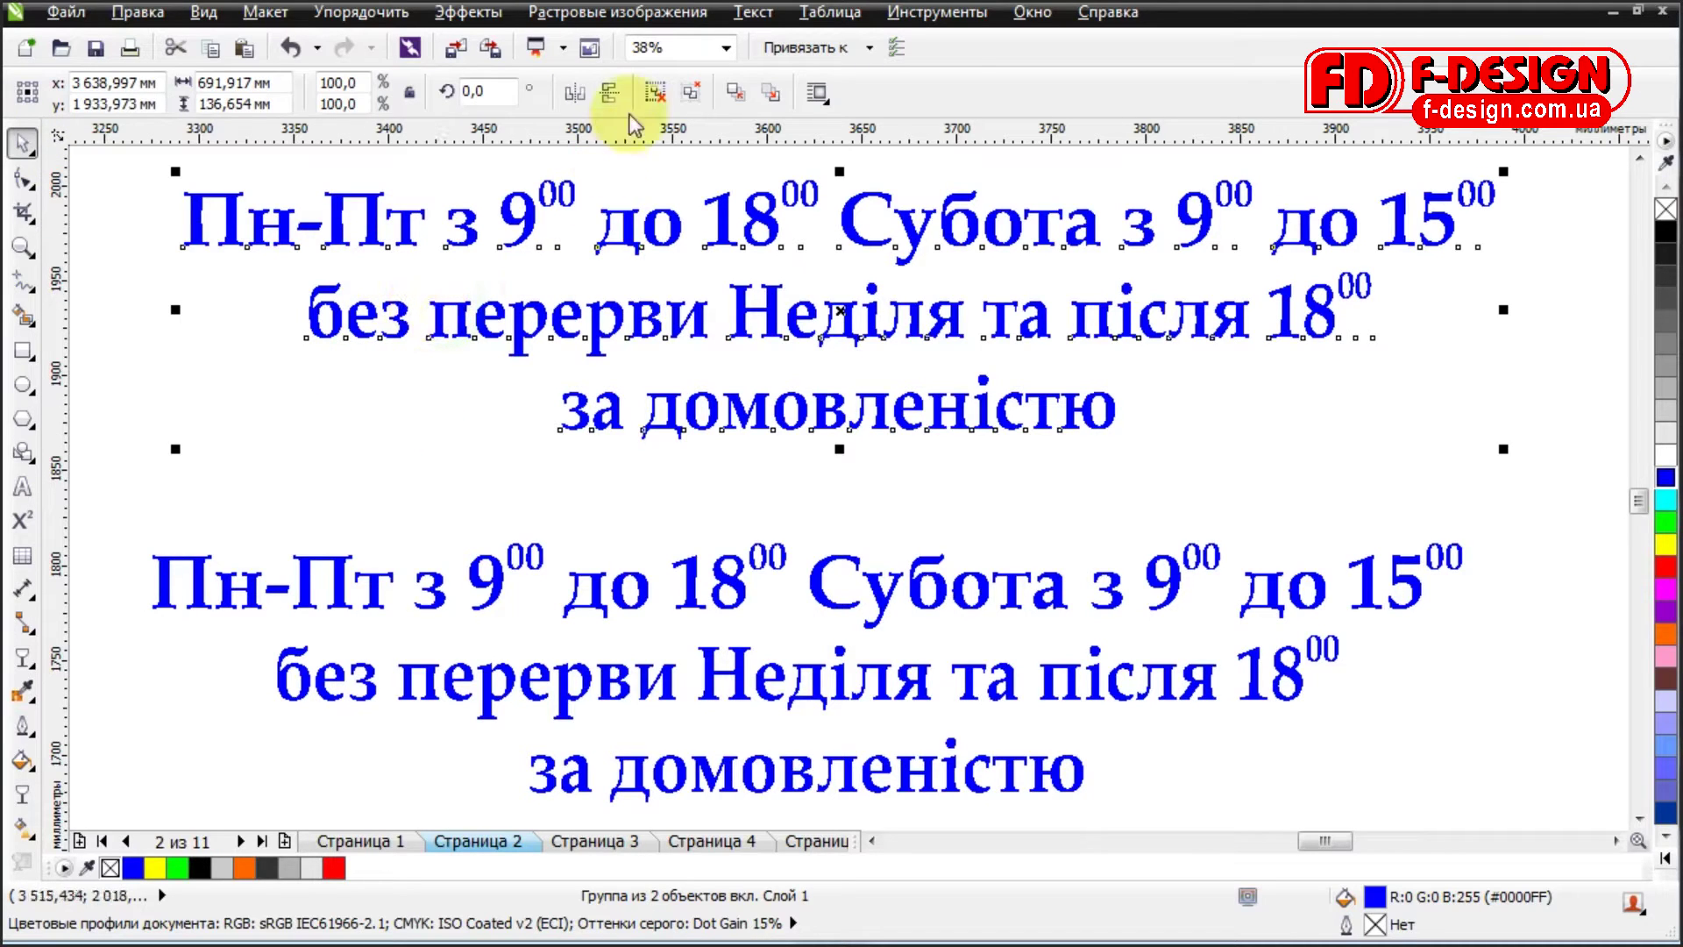
pyautogui.click(658, 97)
pyautogui.click(444, 406)
pyautogui.click(403, 328)
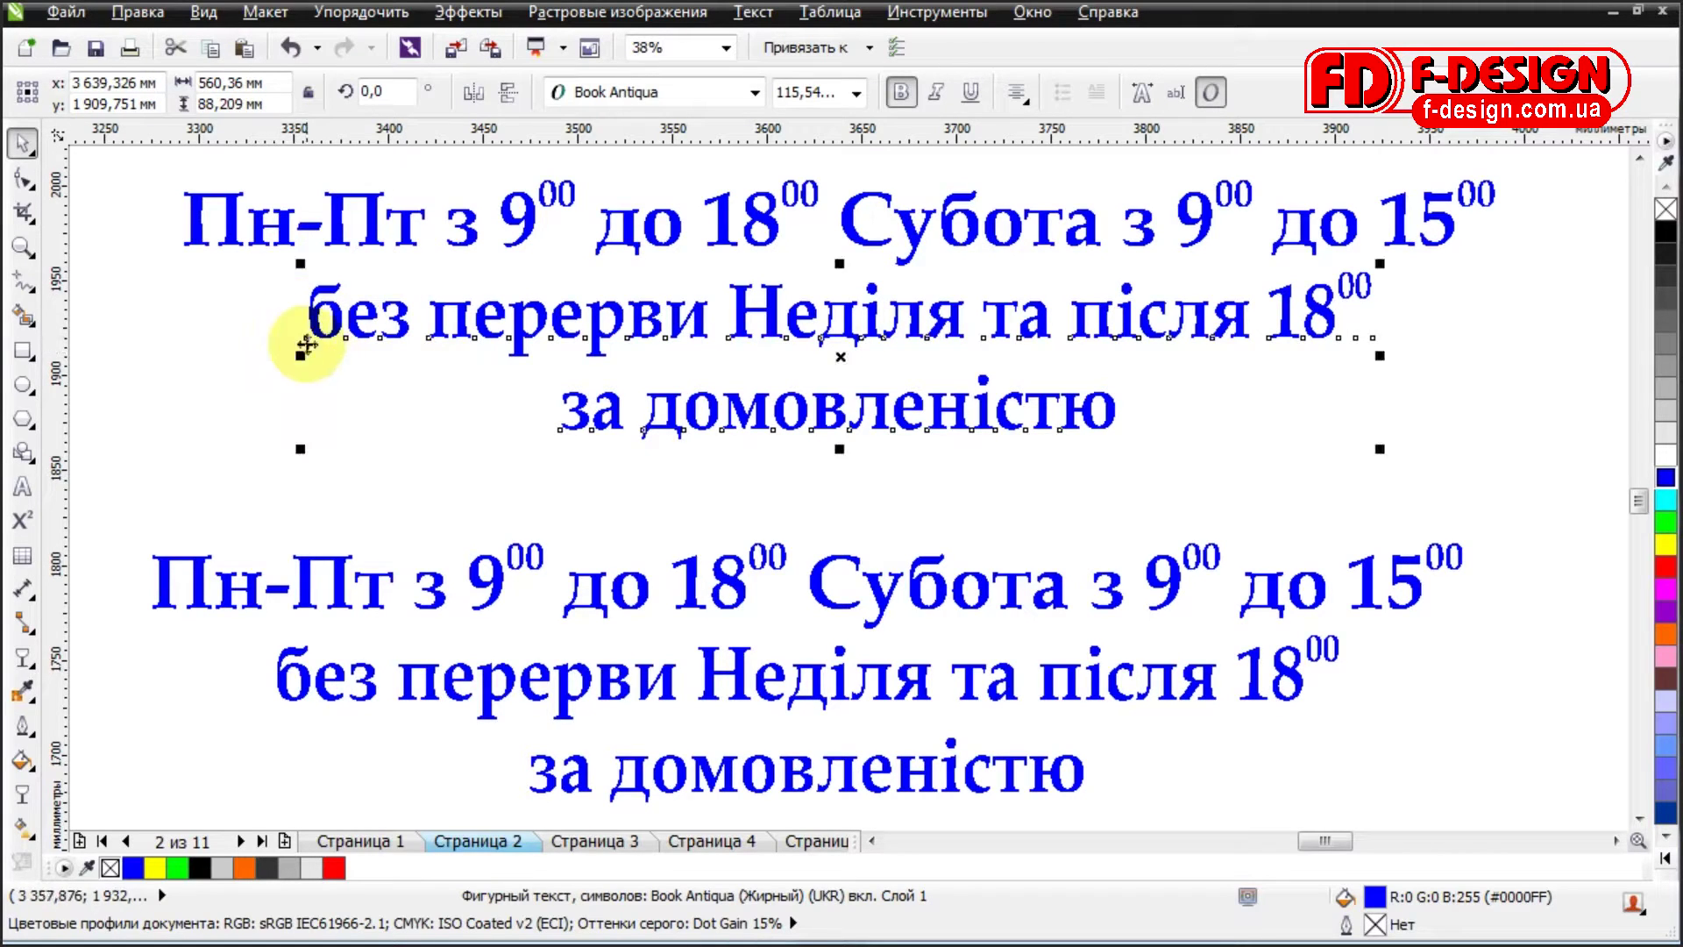
pyautogui.moveTo(302, 357); pyautogui.dragTo(233, 362)
pyautogui.click(319, 421)
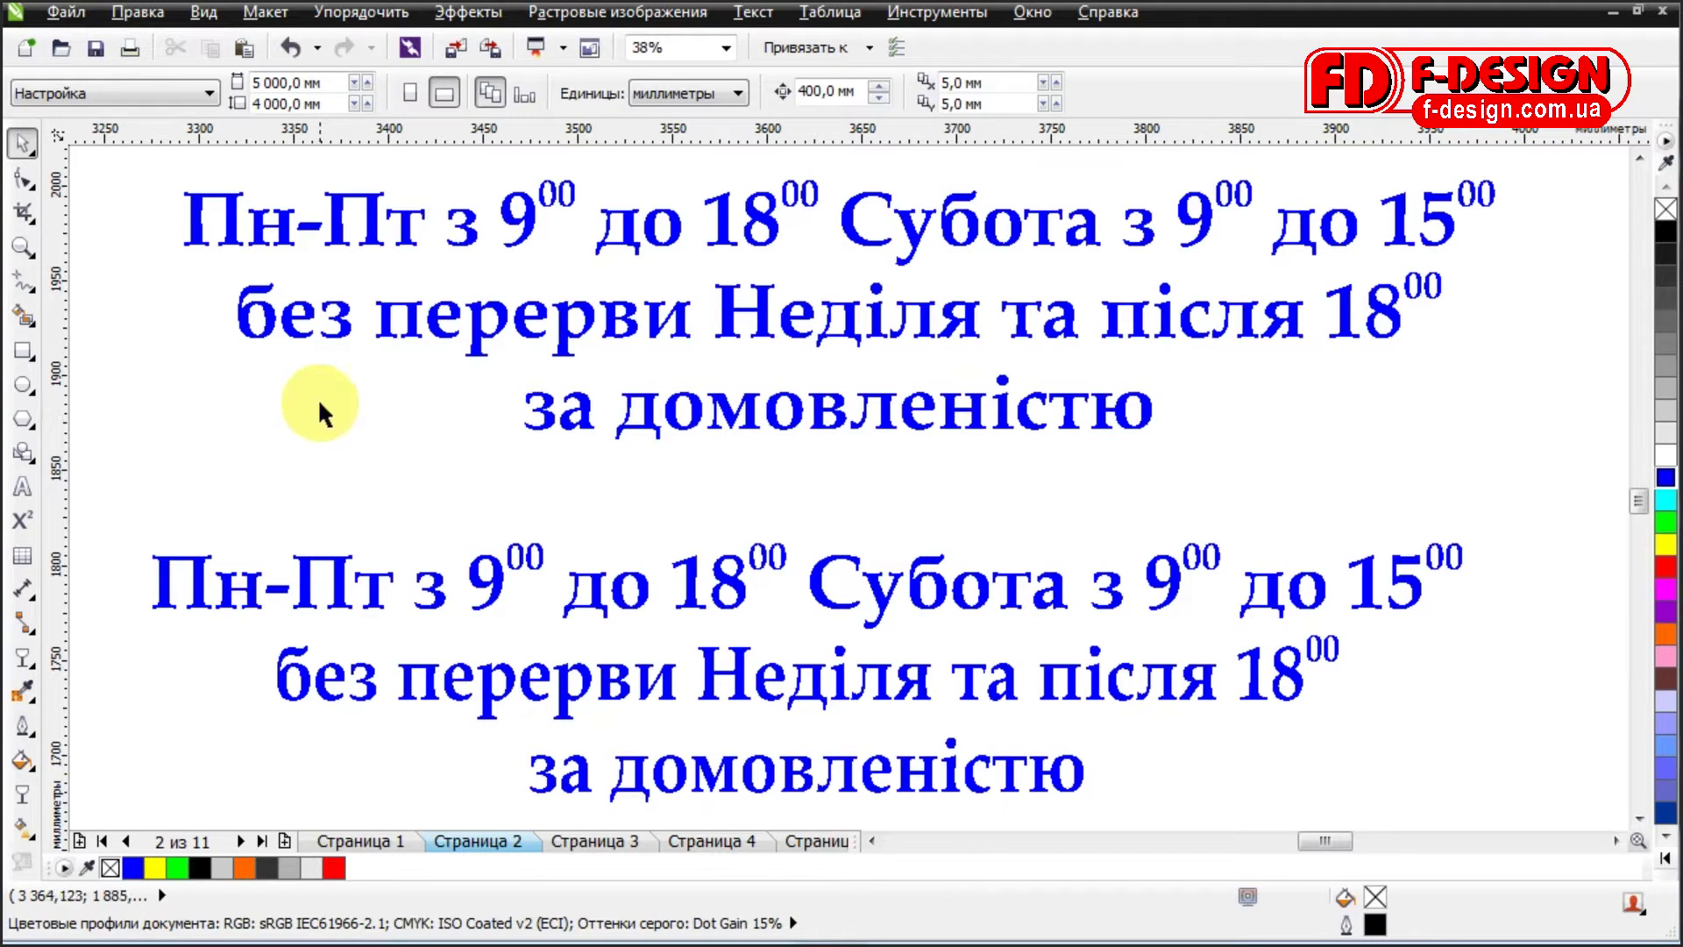
# Open page 3 and examine the dimensions of the tall outer rectangle and its upper and lower yellow bands.
pyautogui.click(583, 840)
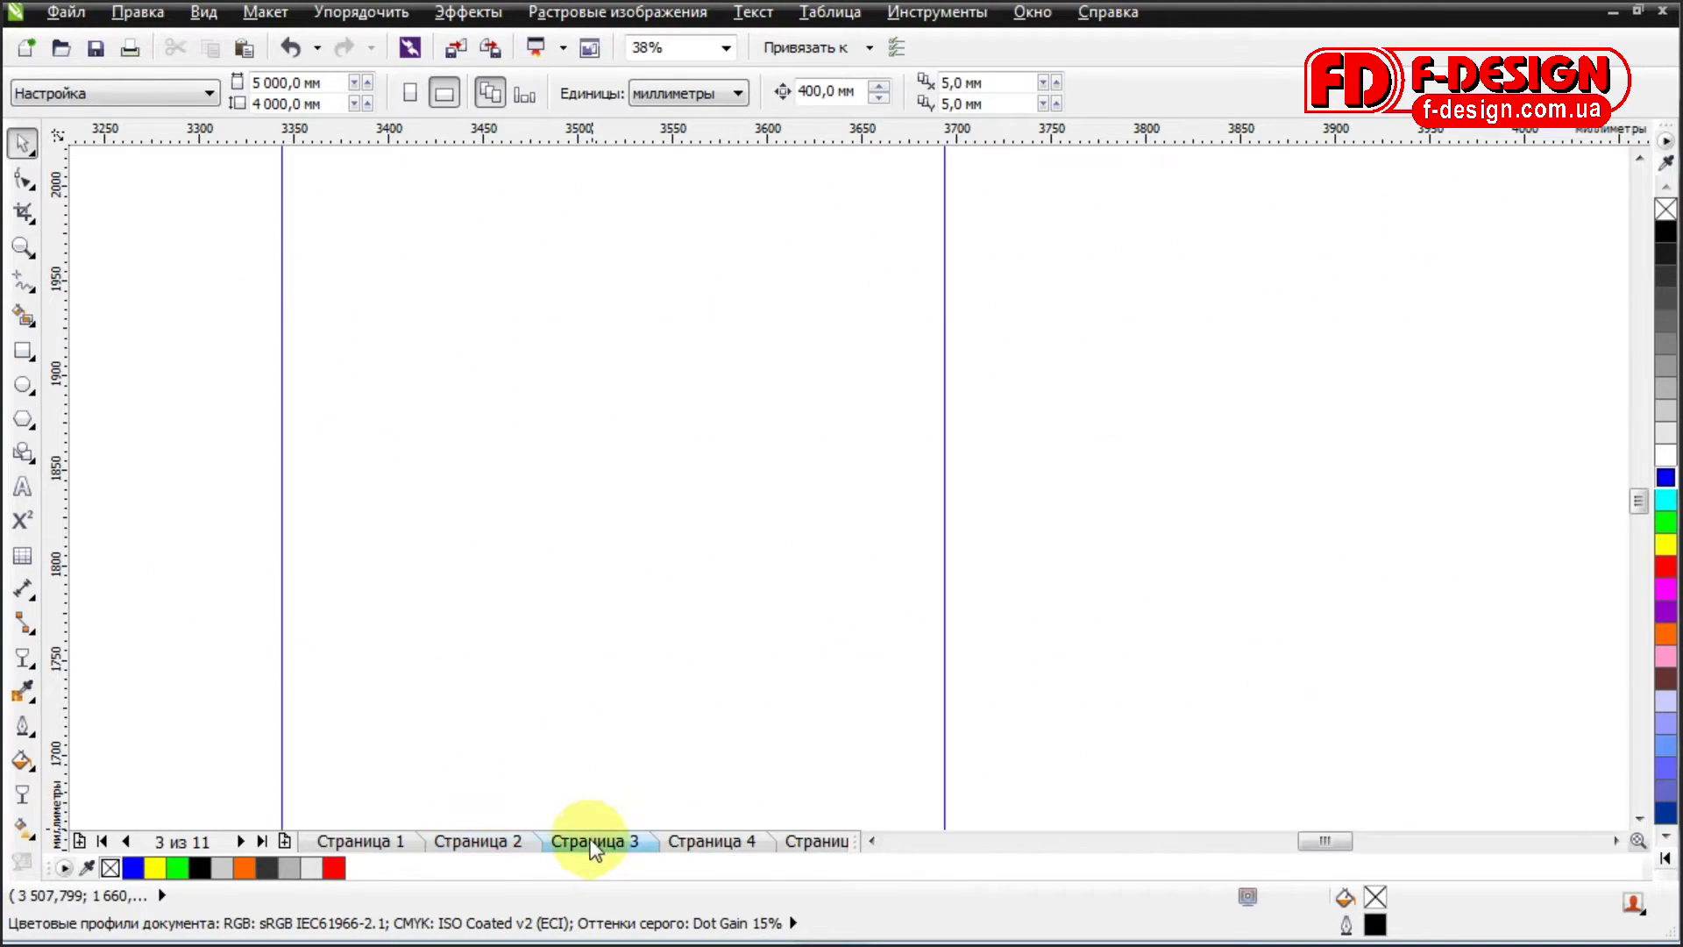
pyautogui.click(23, 247)
pyautogui.rightClick(292, 346)
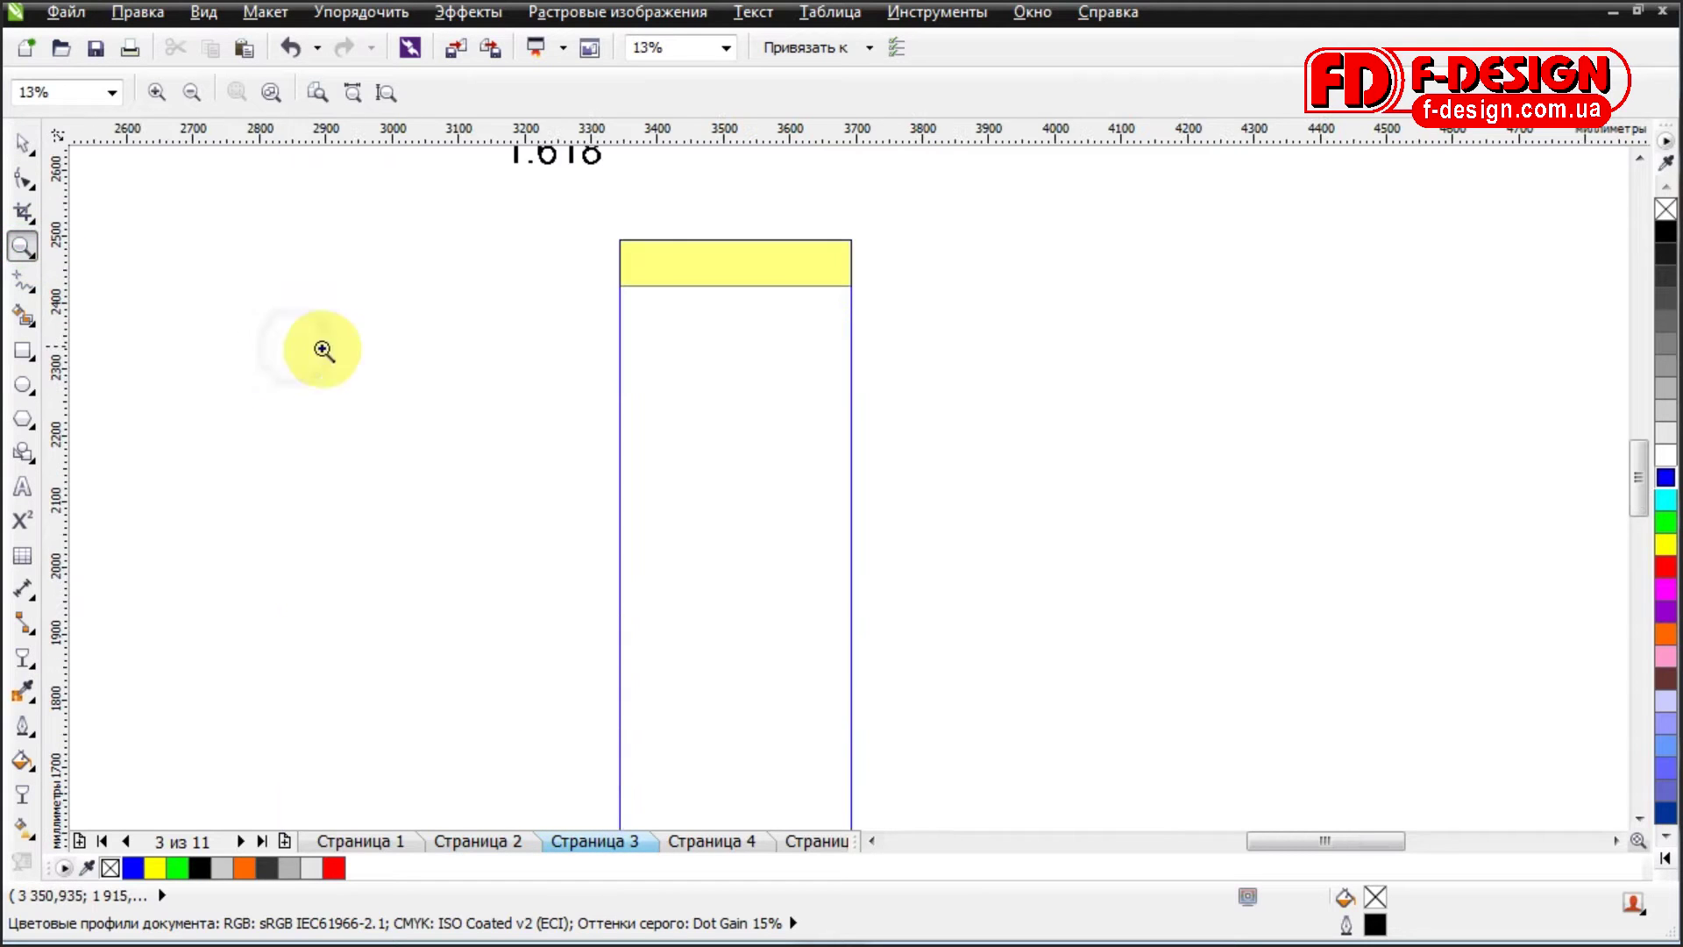
pyautogui.rightClick(369, 359)
pyautogui.moveTo(953, 393); pyautogui.dragTo(1111, 676)
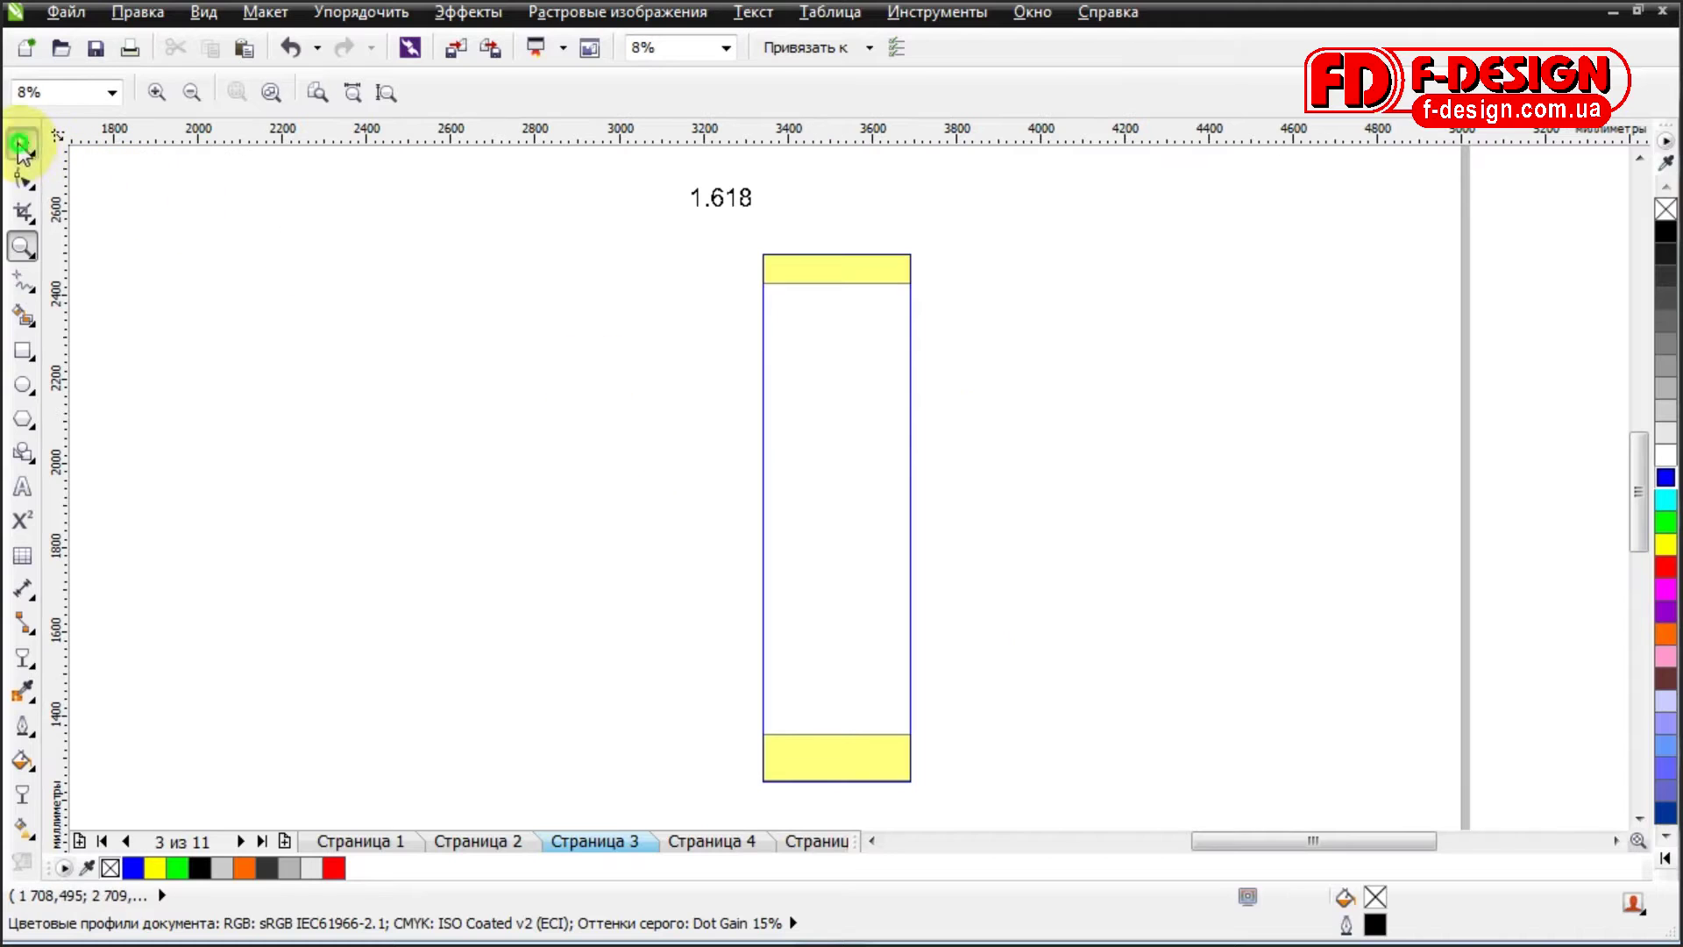
pyautogui.click(23, 143)
pyautogui.click(872, 453)
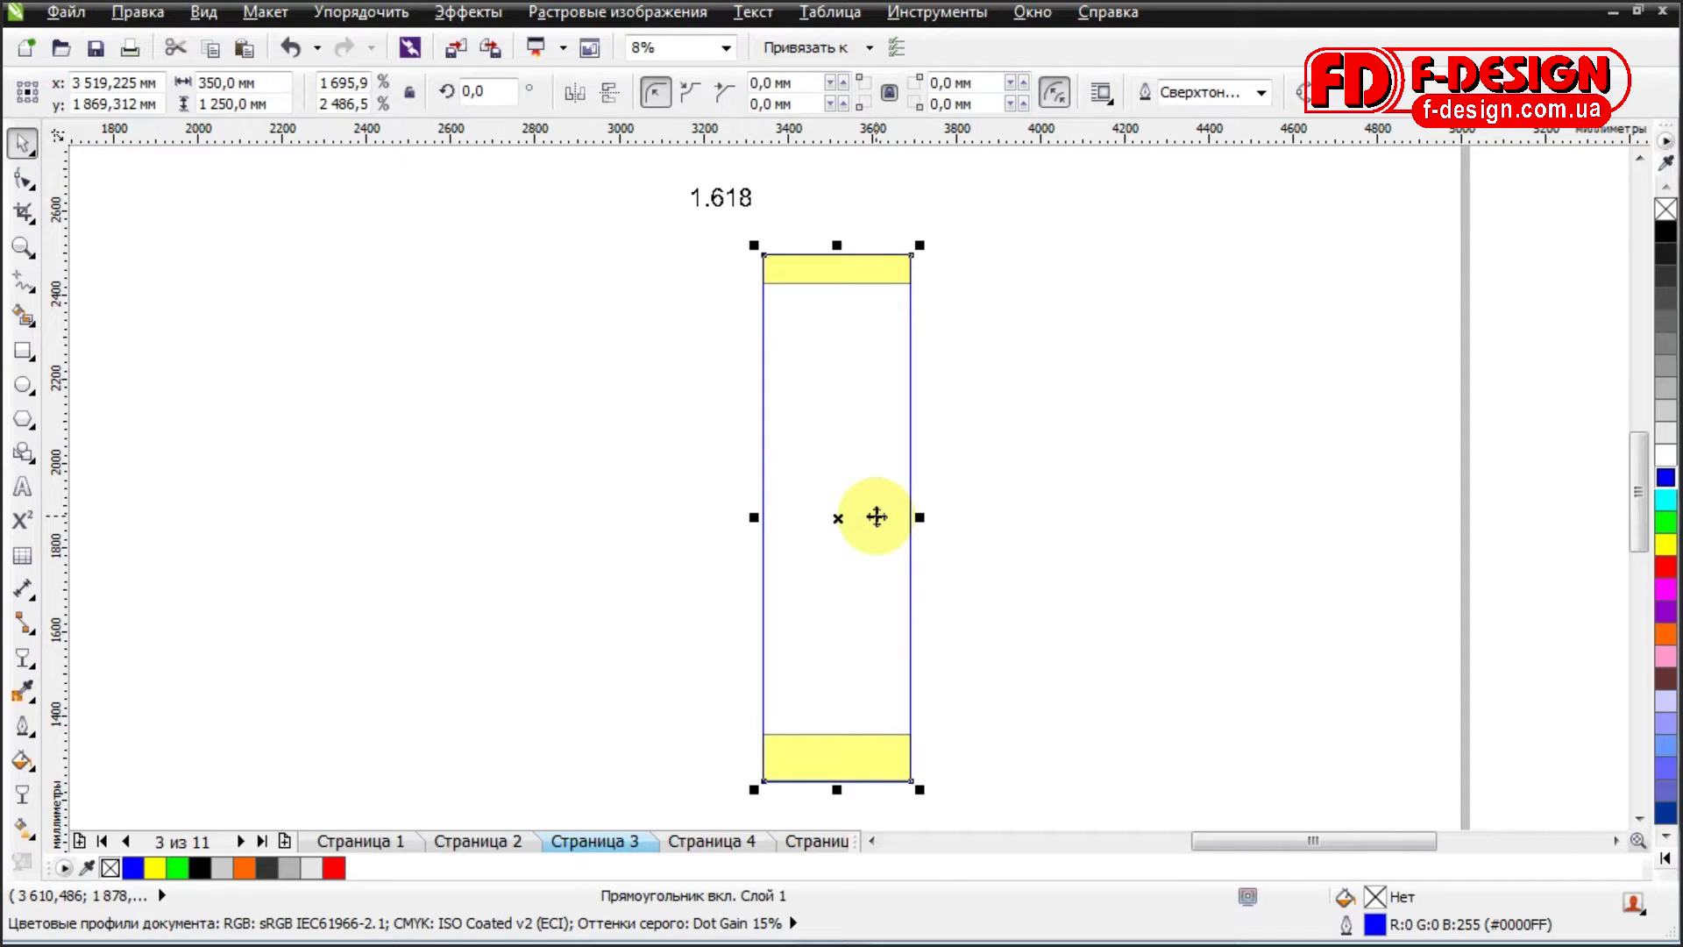
pyautogui.click(840, 745)
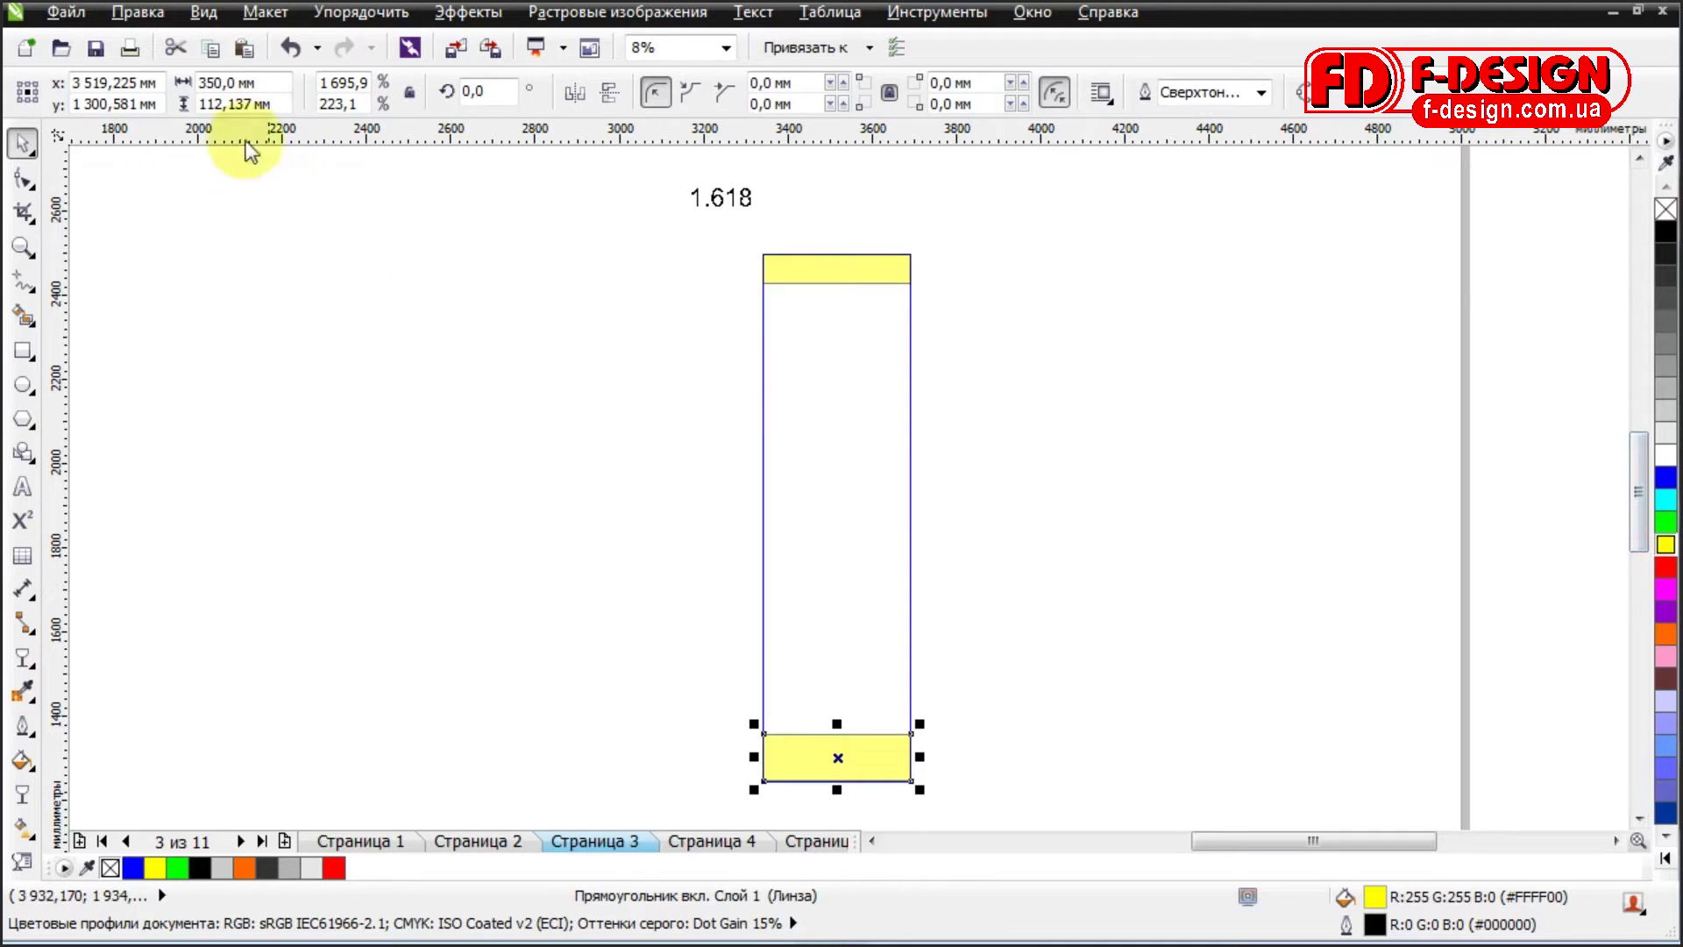
pyautogui.doubleClick(225, 103)
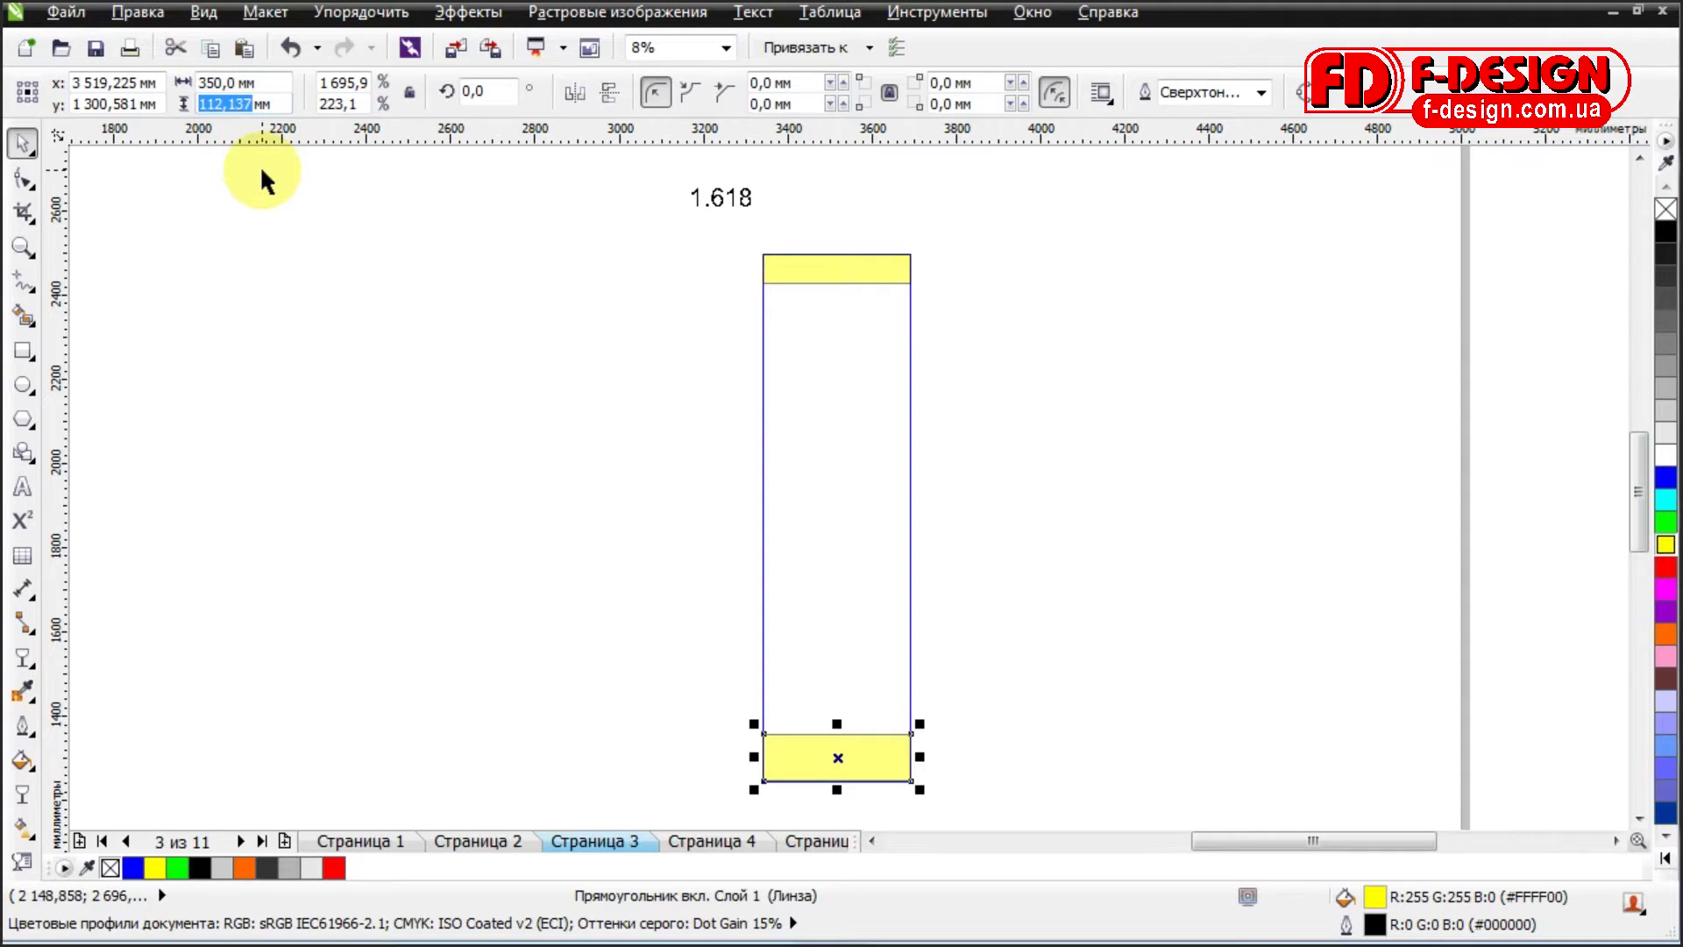
pyautogui.click(789, 262)
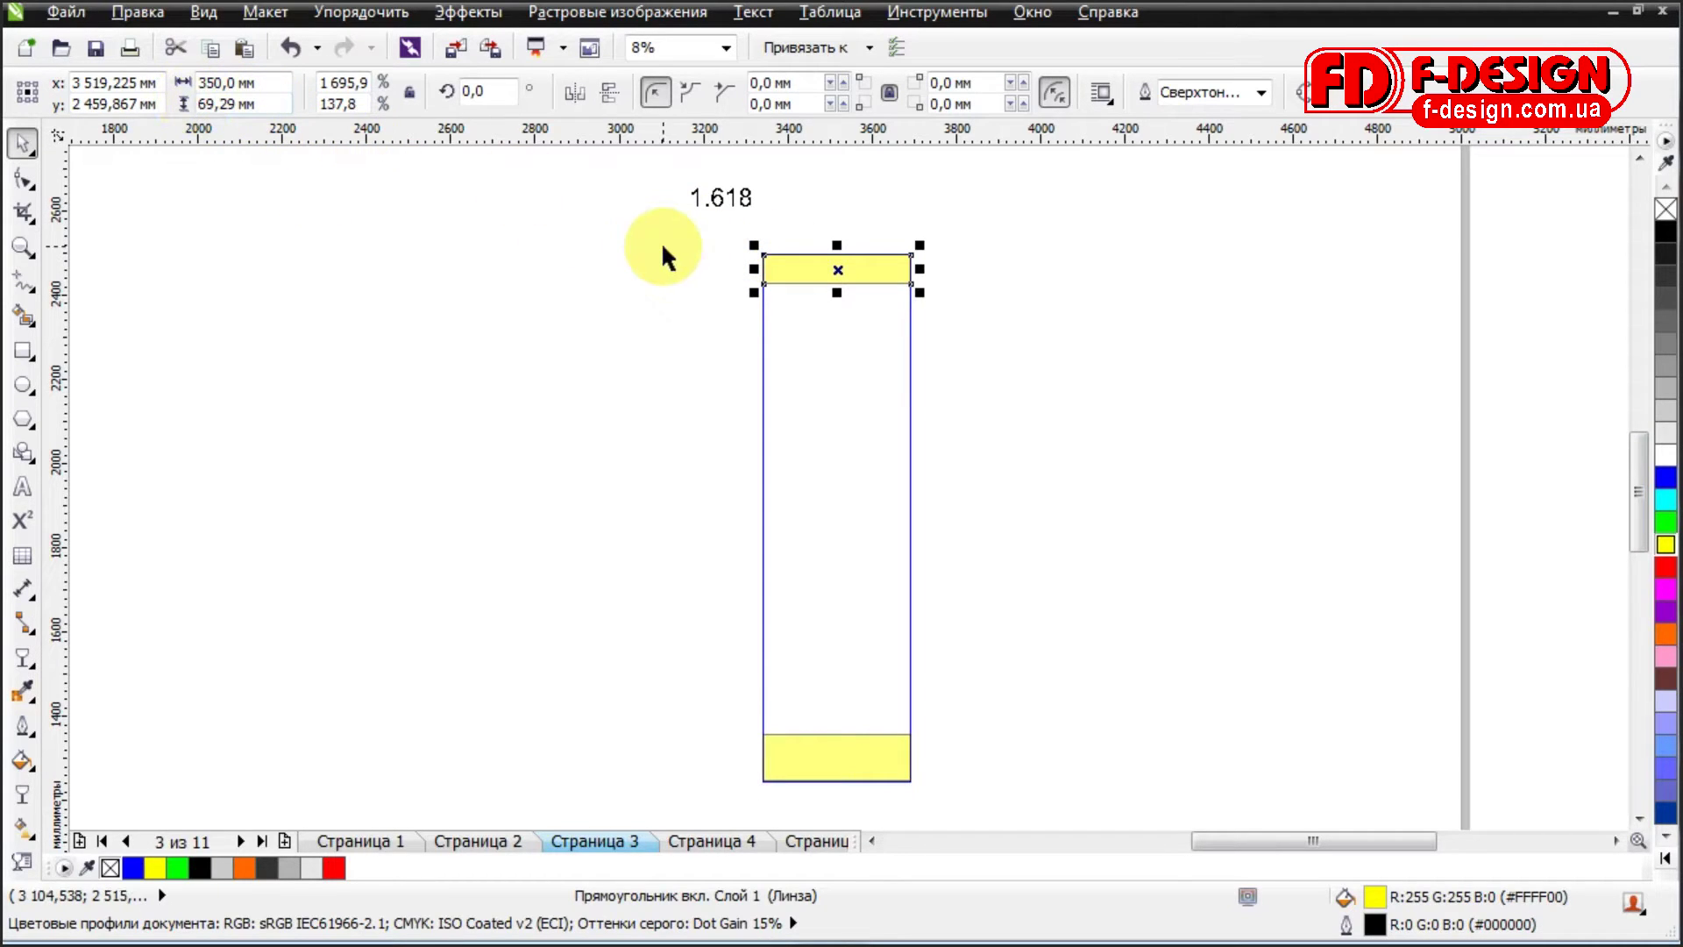
pyautogui.click(871, 768)
pyautogui.click(1026, 692)
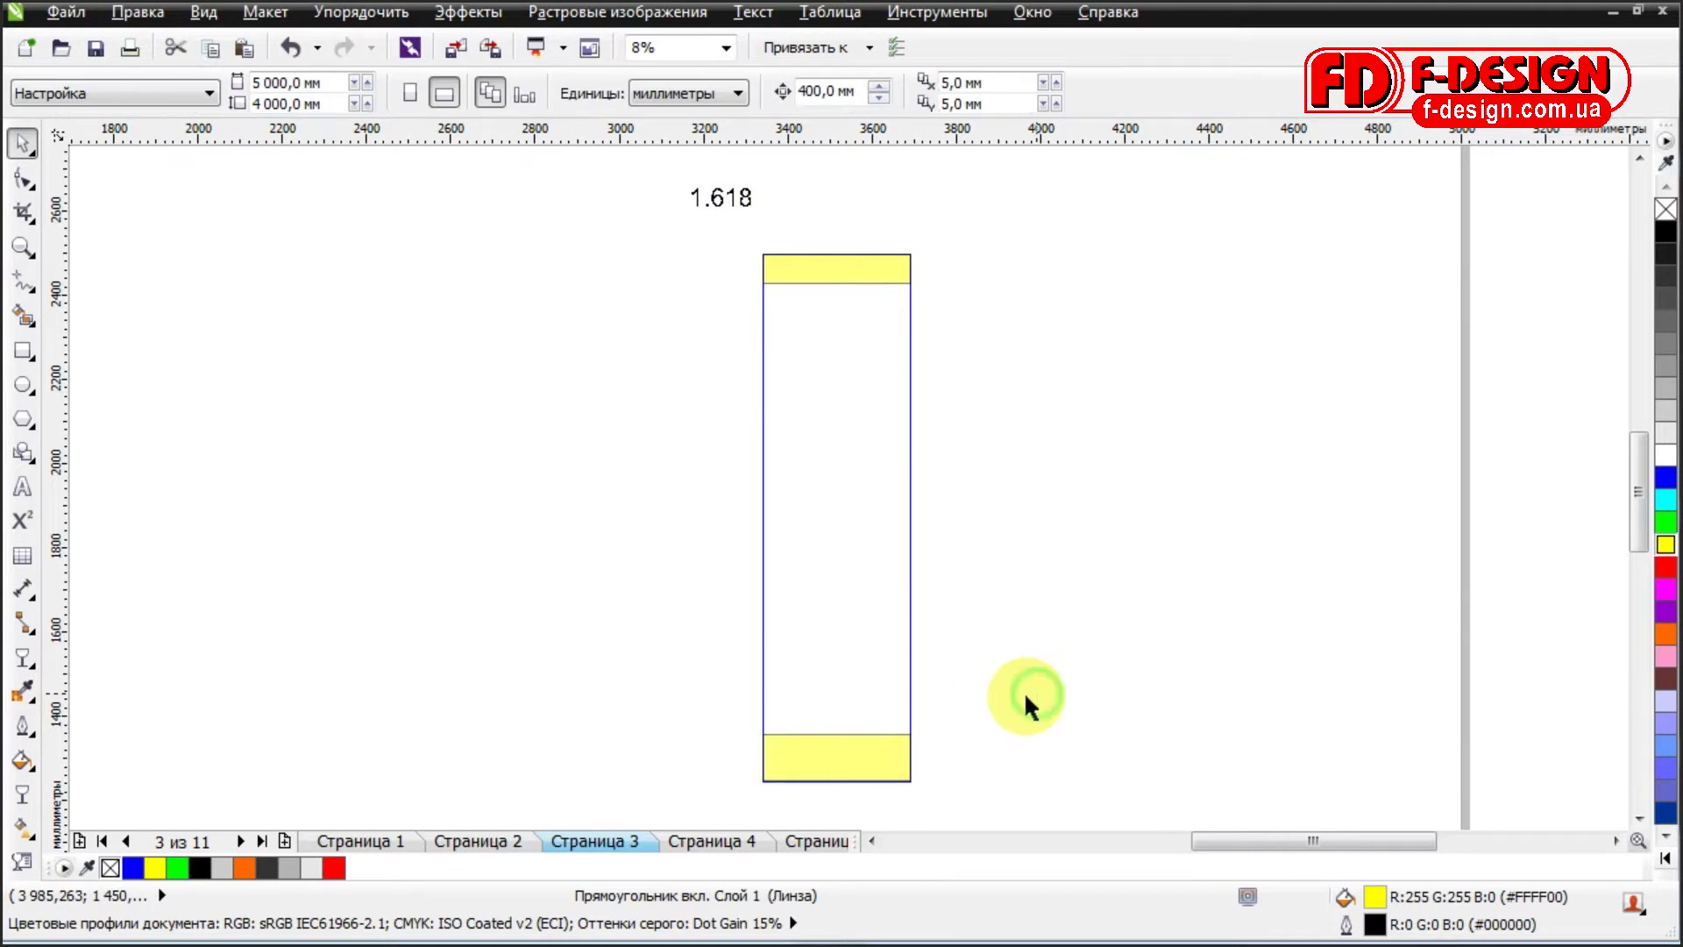
# On page 4, move the orange rectangle 400 mm to the right into the space between the yellow bands.
pyautogui.click(682, 840)
pyautogui.click(706, 497)
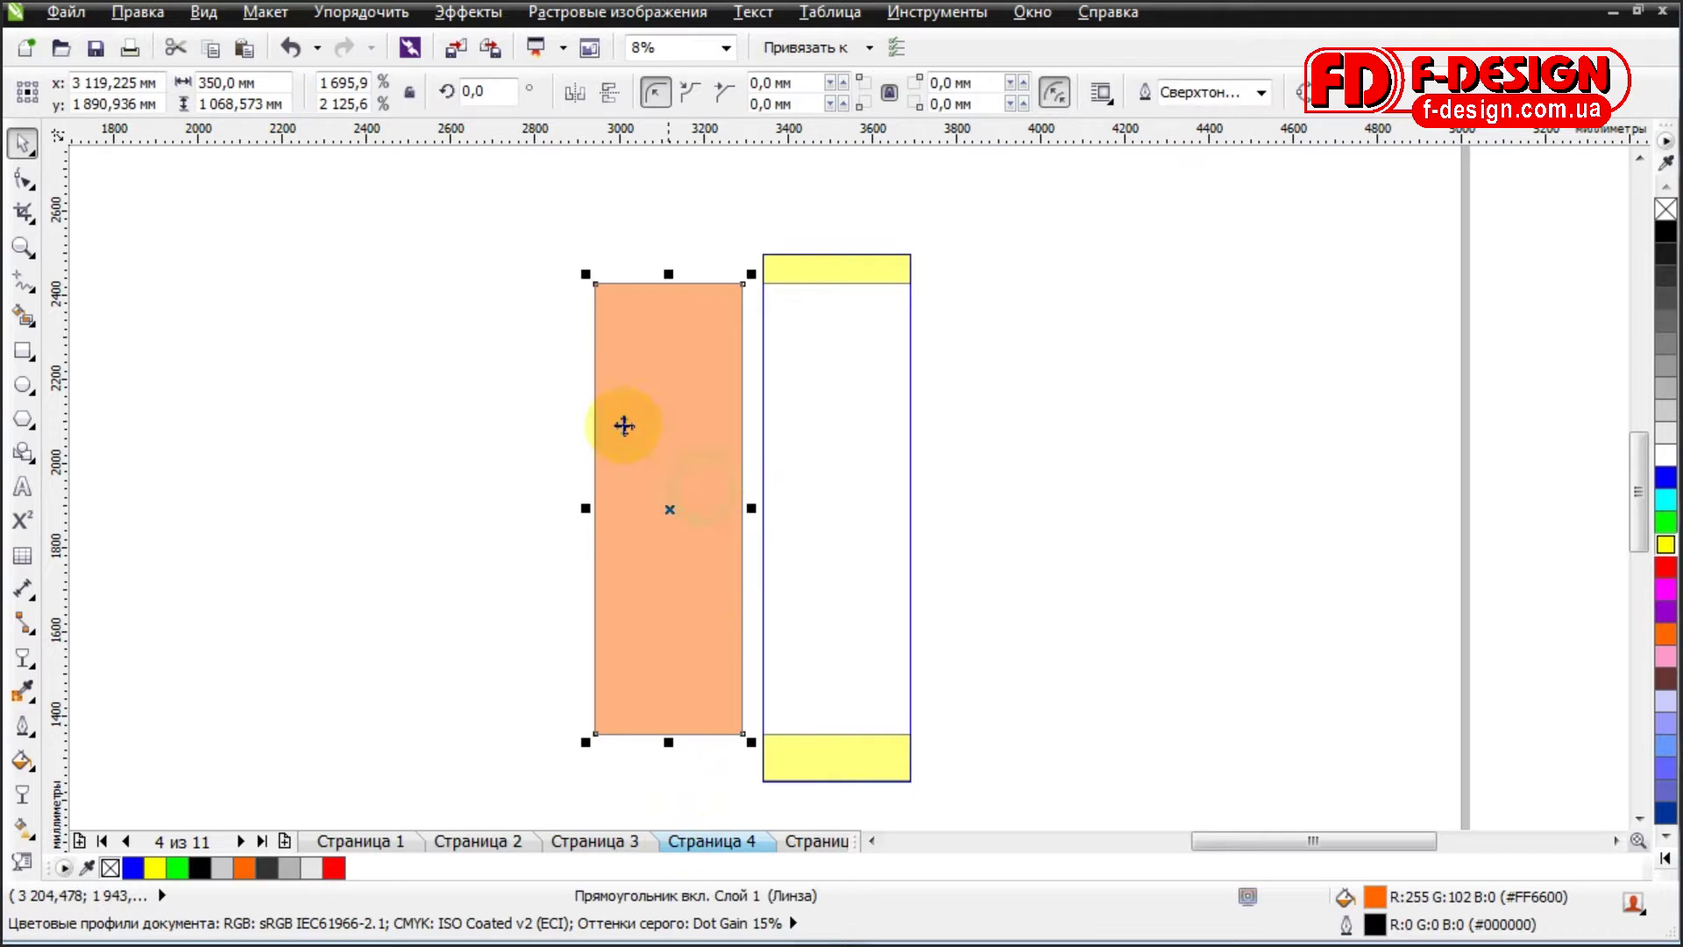
pyautogui.press('Right')
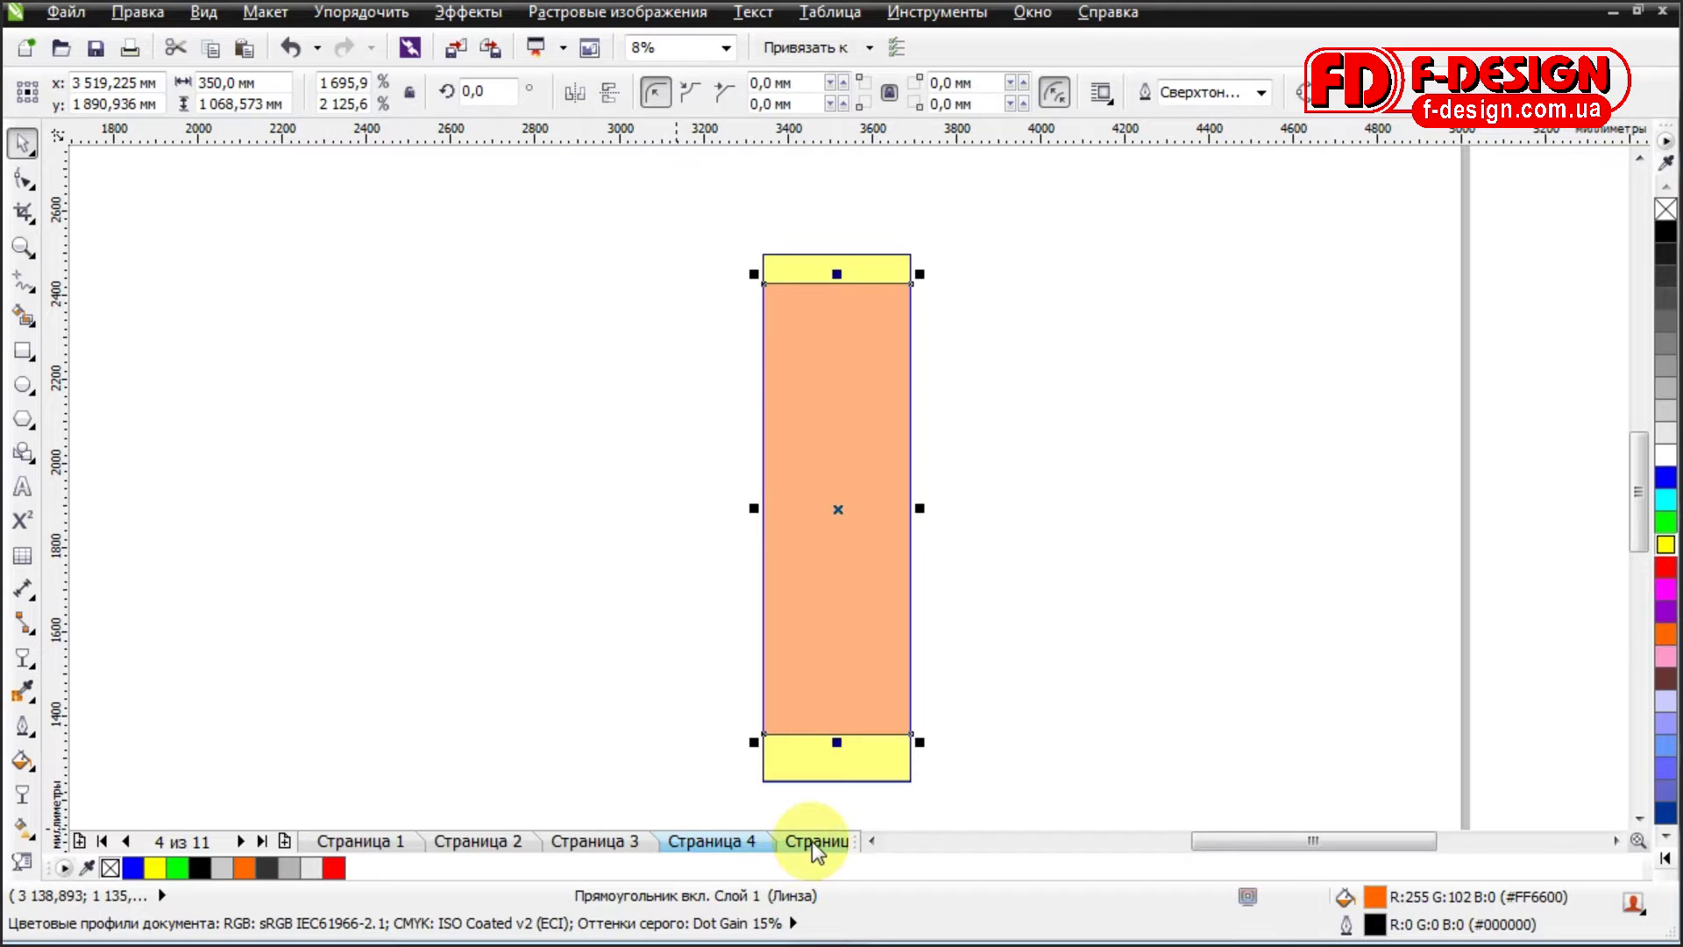
# Open page 5 and check the width of the green central rectangle.
pyautogui.click(240, 844)
pyautogui.click(808, 472)
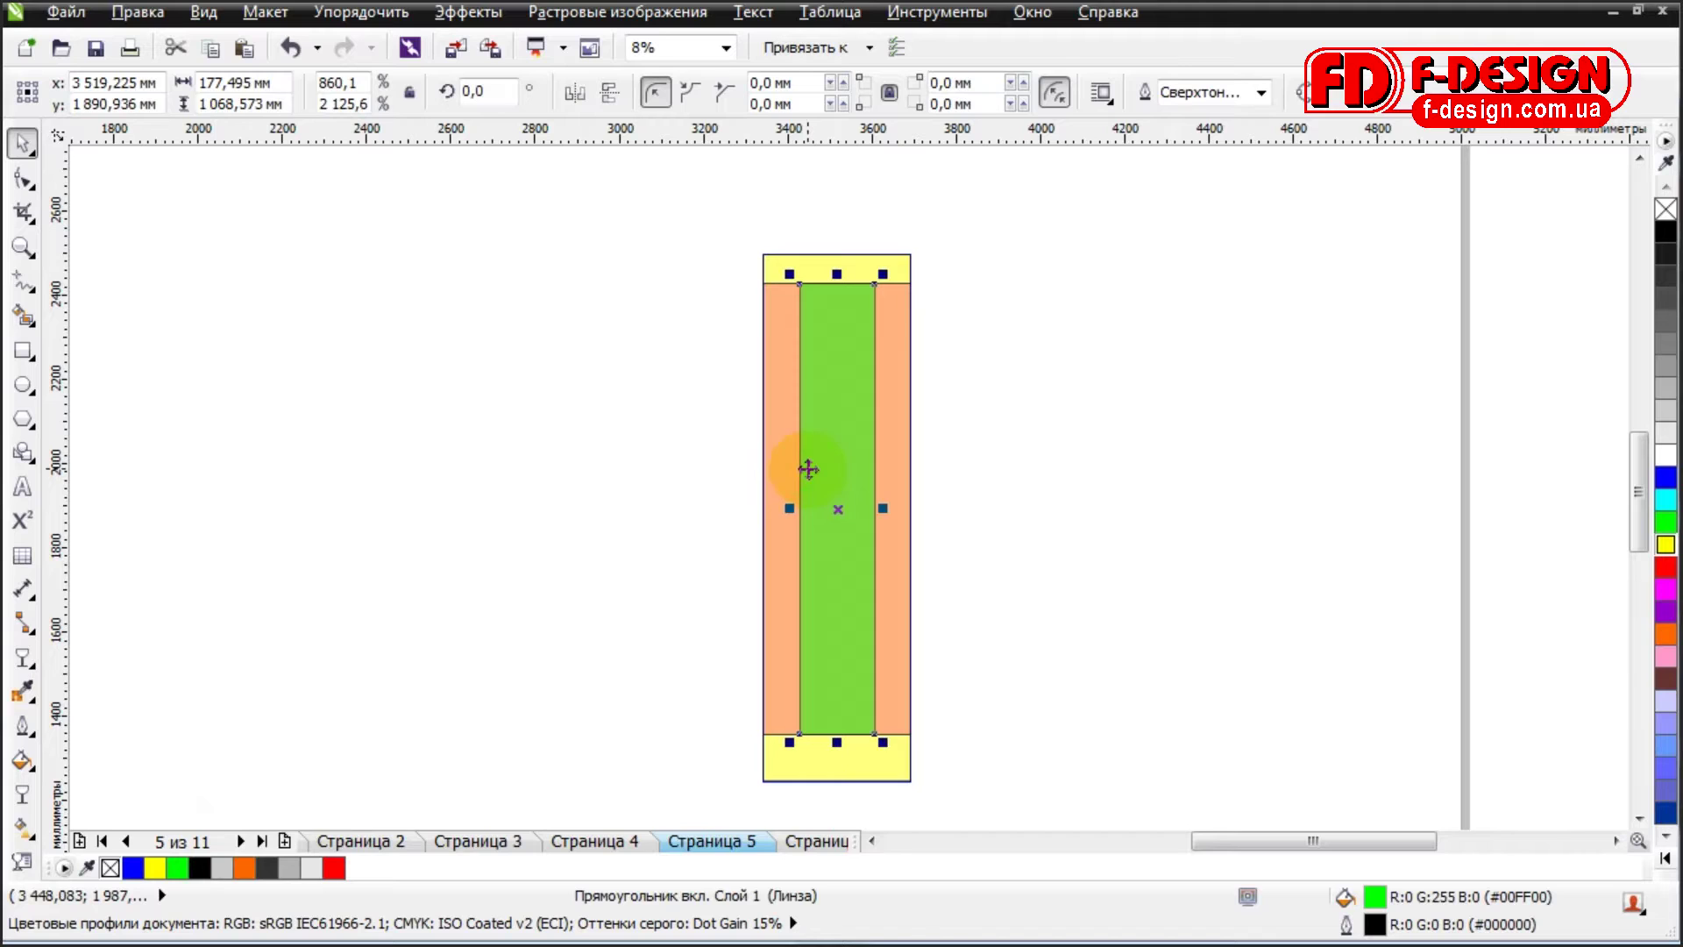
pyautogui.moveTo(215, 82); pyautogui.dragTo(206, 83)
pyautogui.doubleClick(248, 82)
# Move the green rectangle aside to inspect the orange rectangle behind it, and undo the move.
pyautogui.moveTo(821, 435); pyautogui.dragTo(697, 433)
pyautogui.click(831, 435)
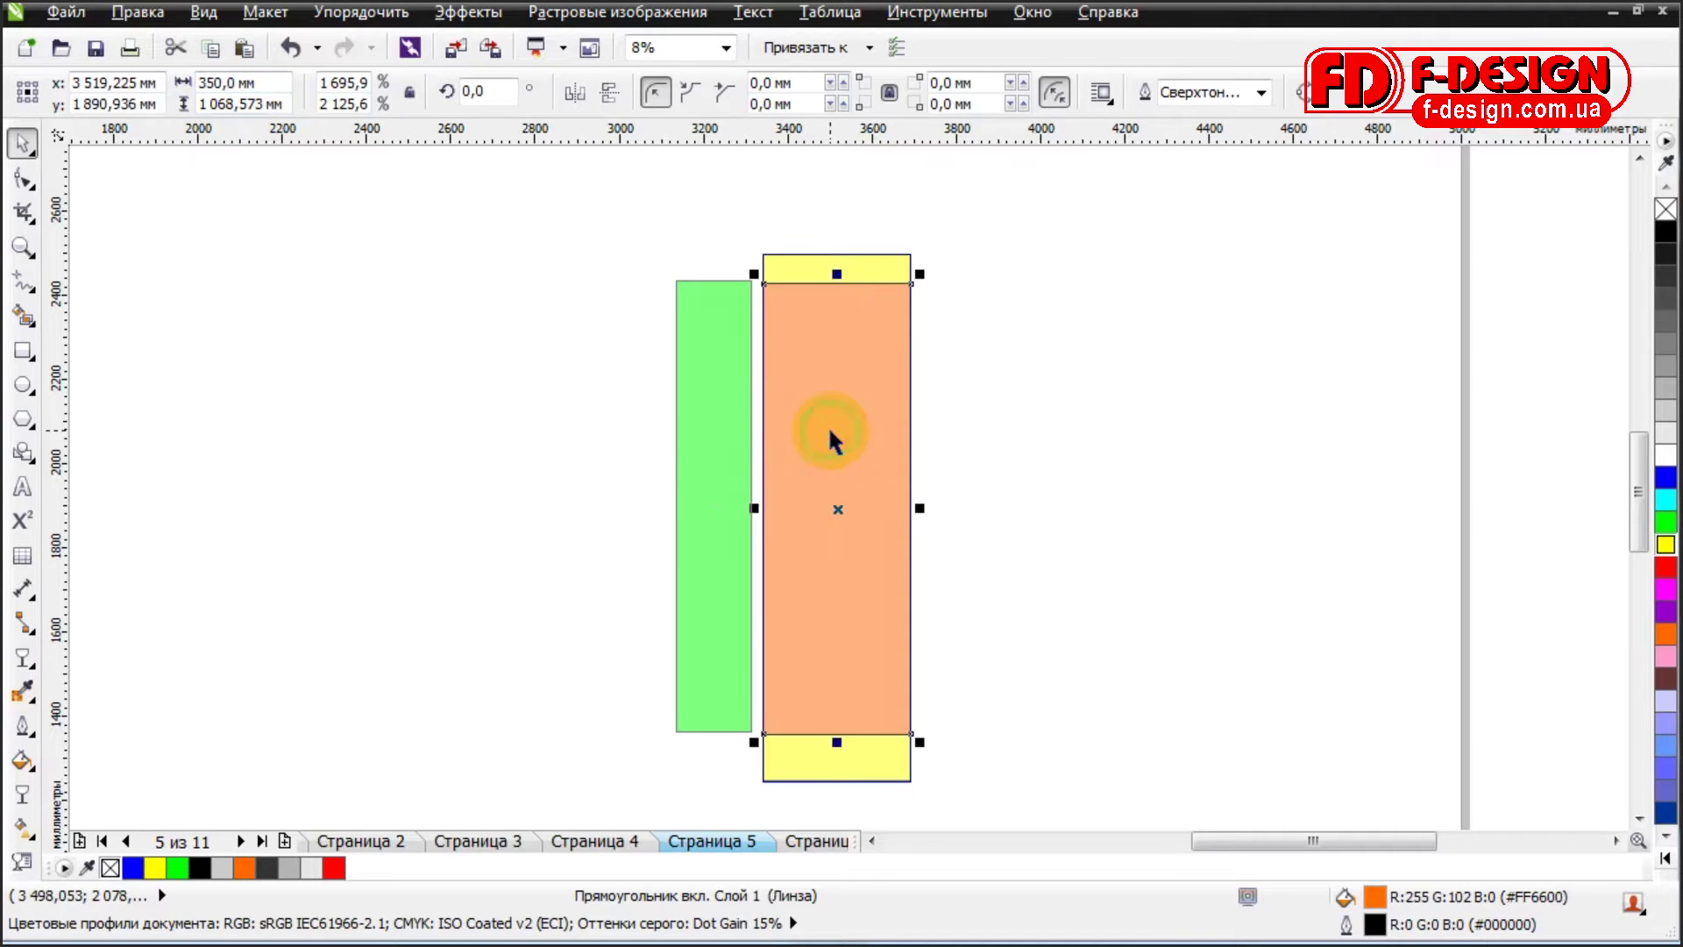
pyautogui.click(290, 47)
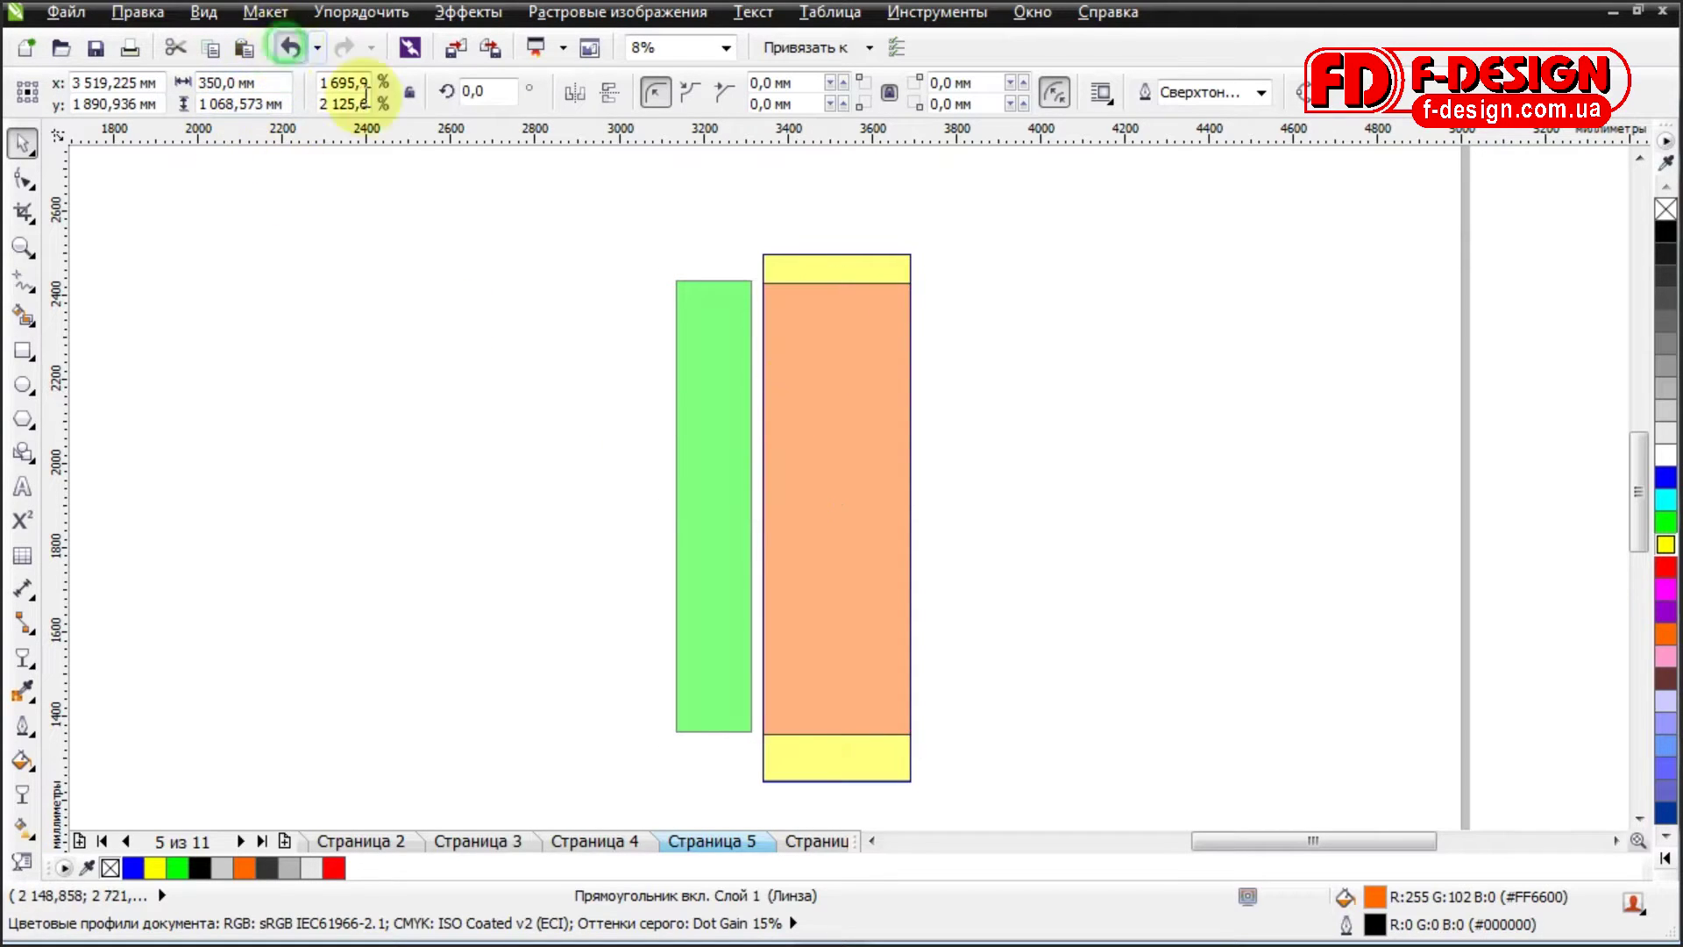
pyautogui.click(665, 517)
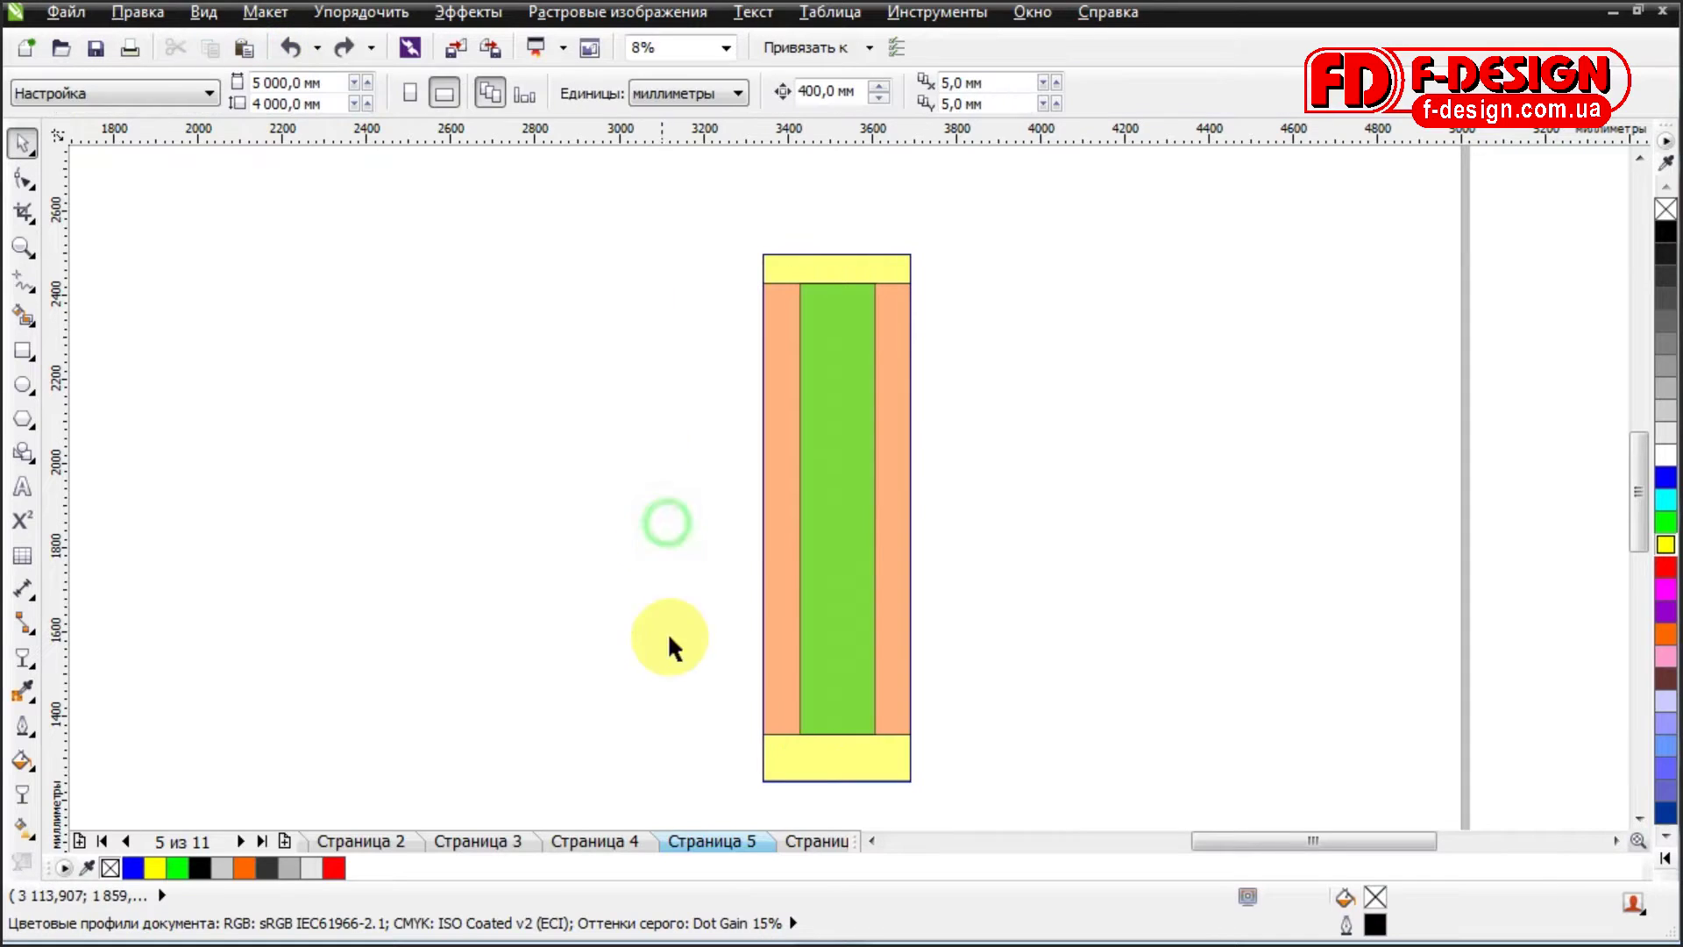
# On page 6, select the thin grey strip objects just above the lower yellow band and move them outside the tall rectangle.
pyautogui.click(808, 843)
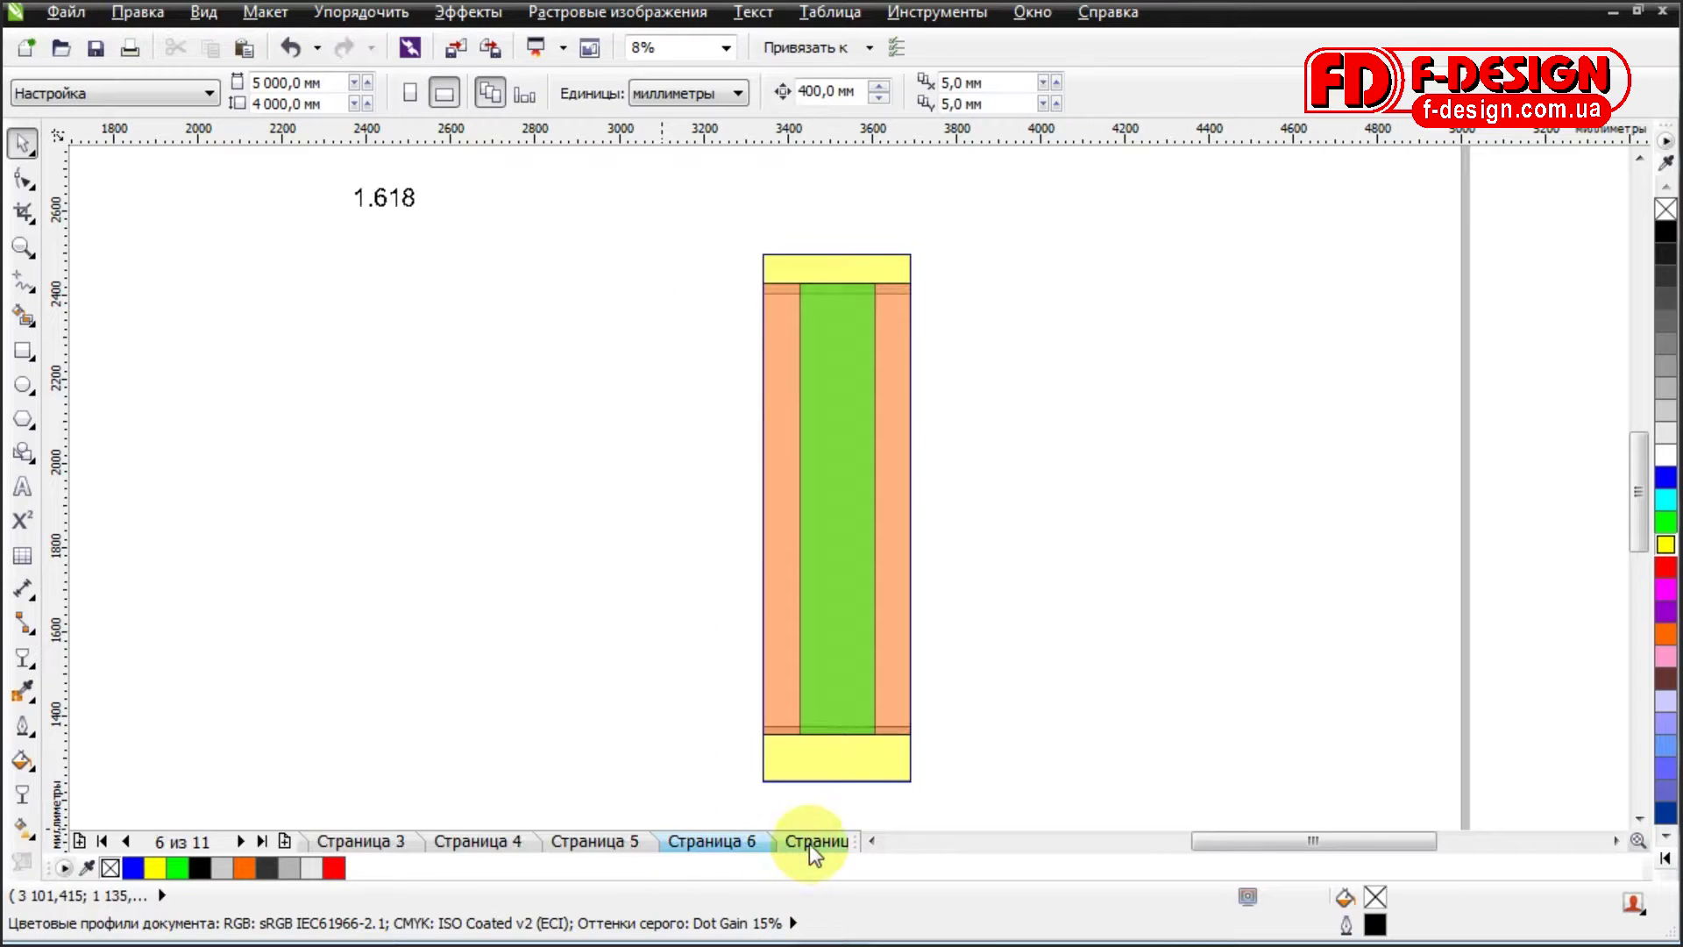
pyautogui.click(896, 734)
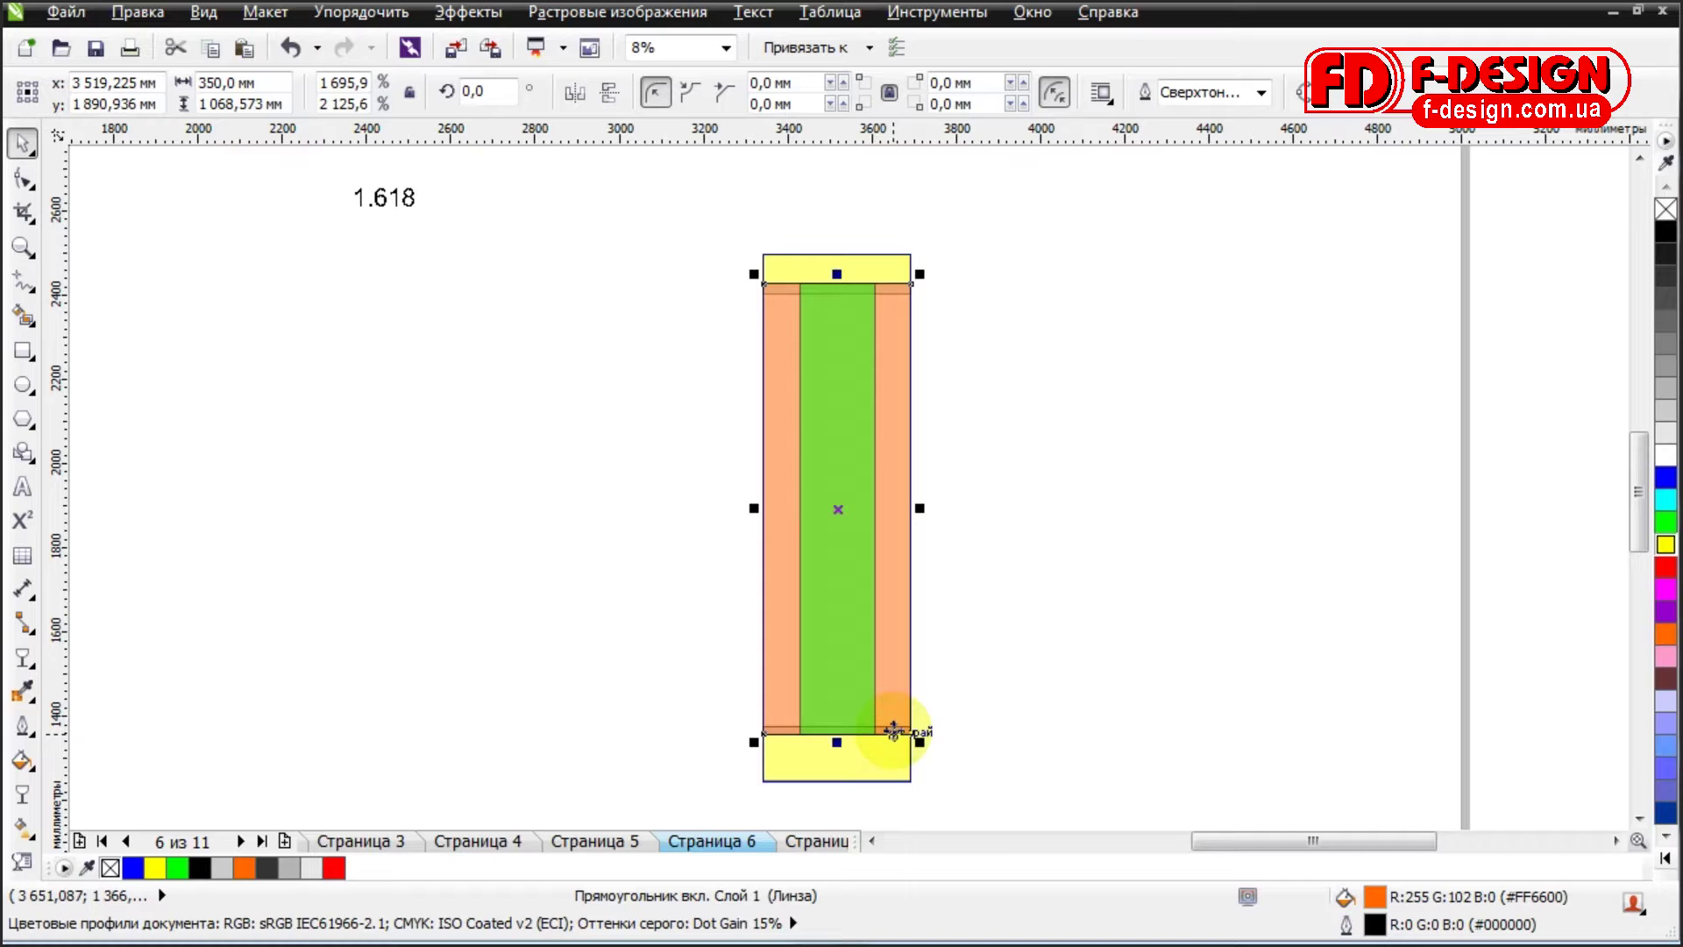
pyautogui.click(951, 707)
pyautogui.moveTo(954, 703); pyautogui.dragTo(719, 739)
pyautogui.moveTo(837, 717); pyautogui.dragTo(633, 447)
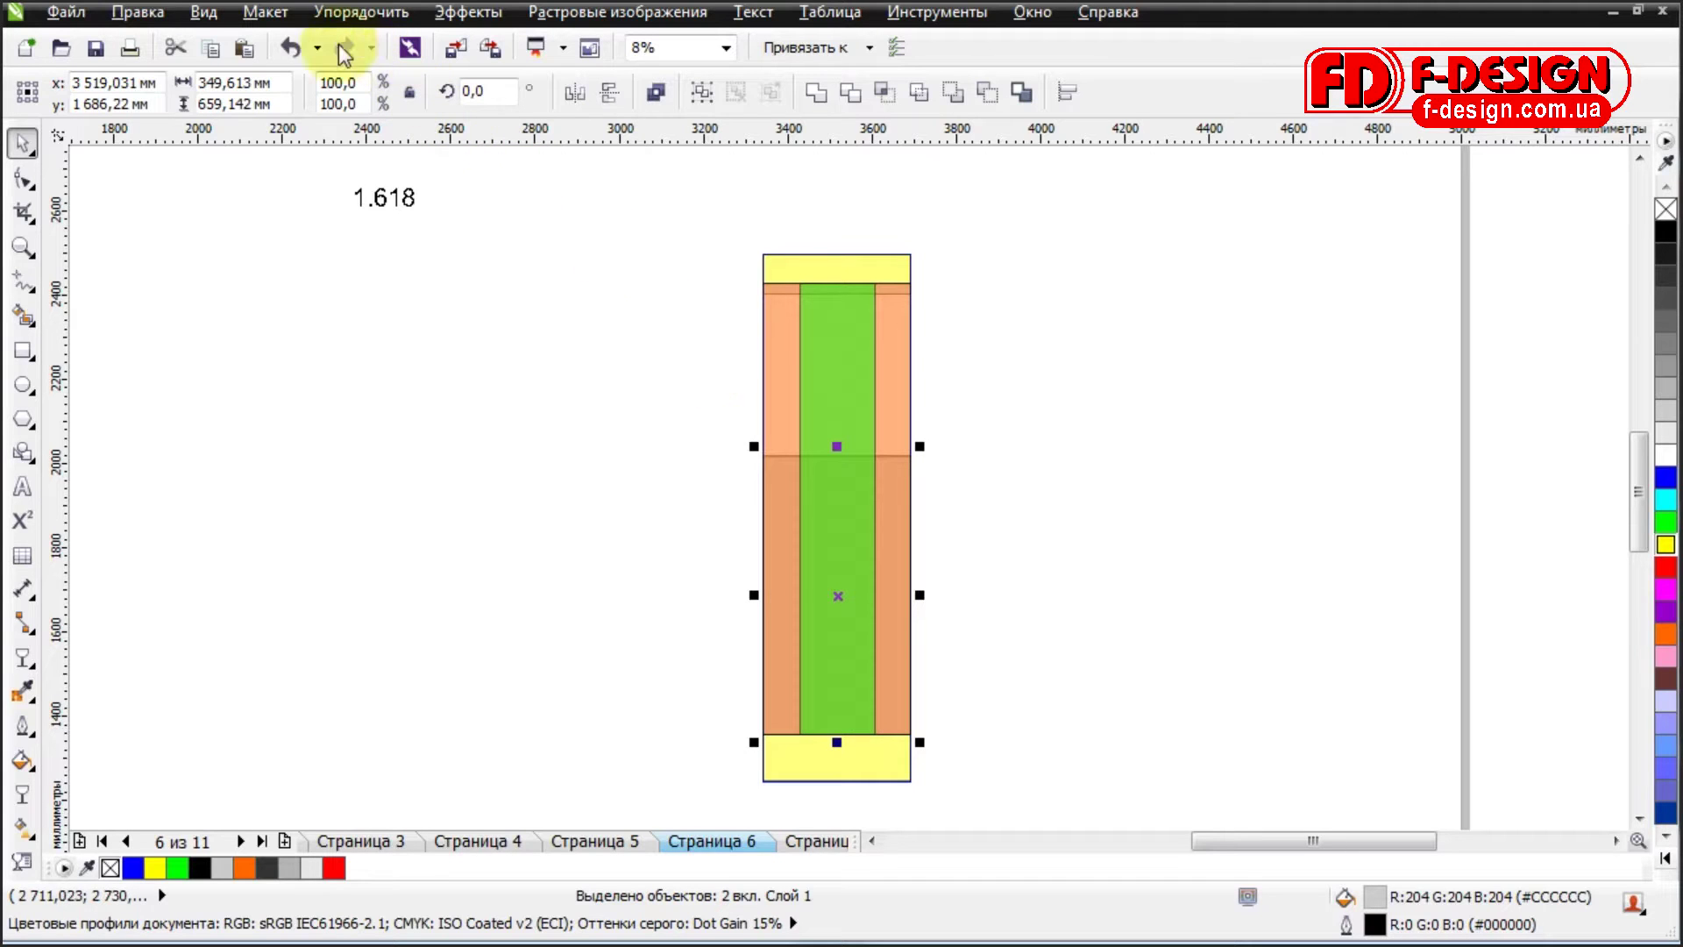
pyautogui.click(289, 47)
pyautogui.moveTo(838, 726); pyautogui.dragTo(624, 405)
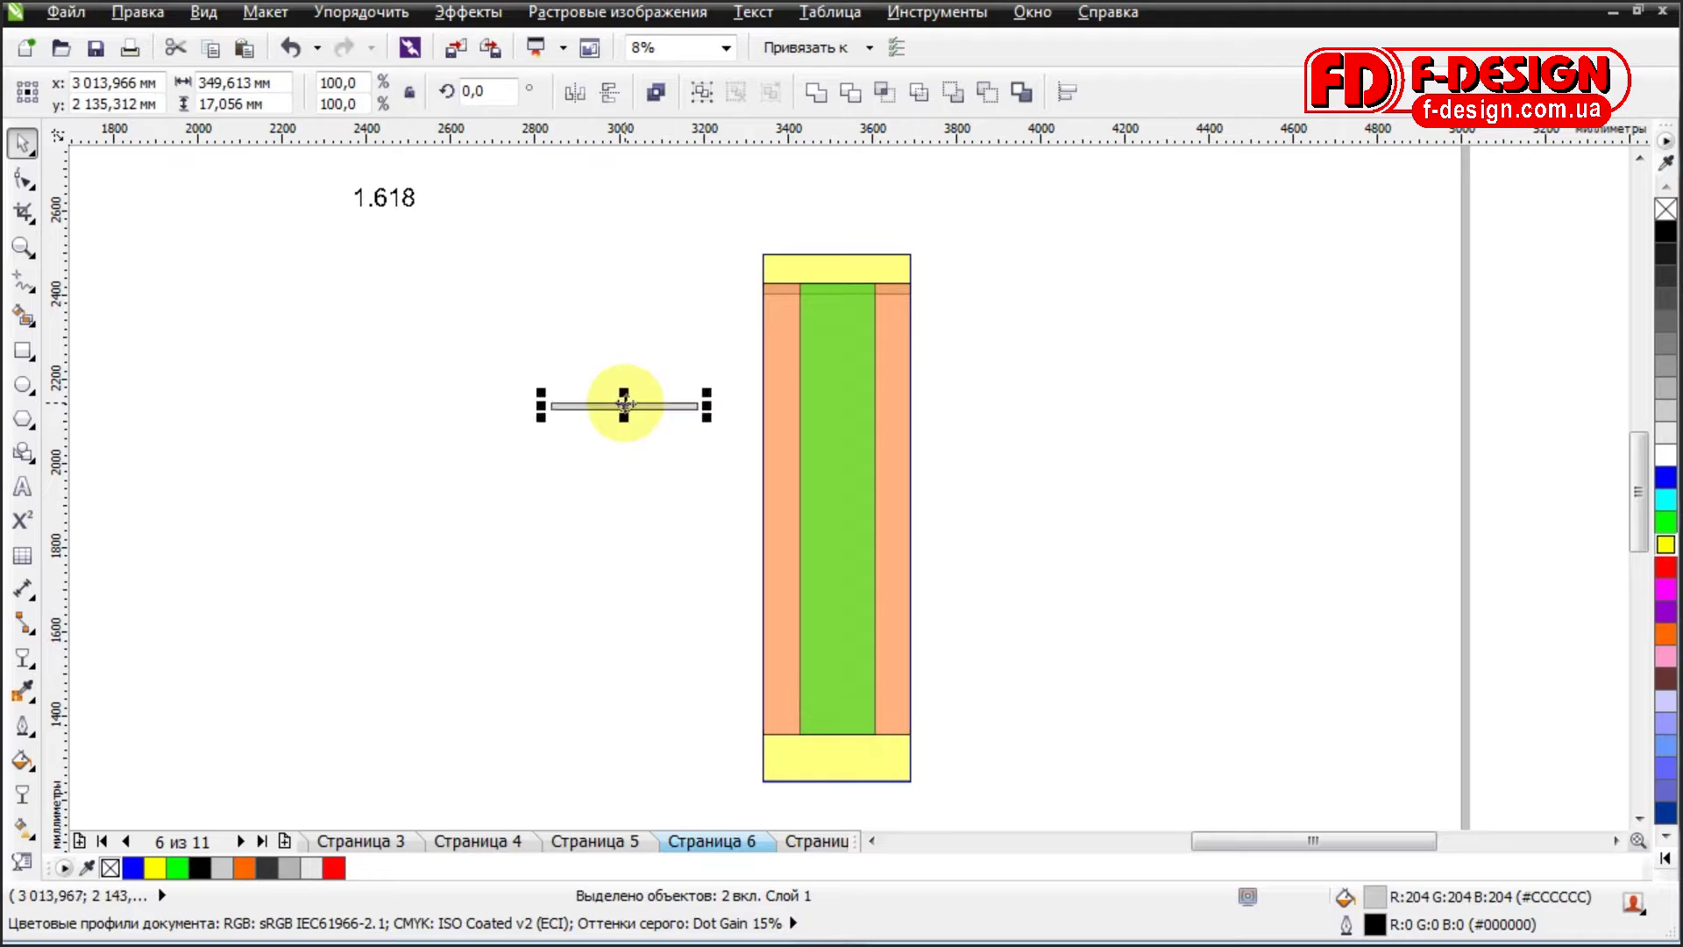
# Move the thin grey strip below the upper yellow band outside the tall rectangle and stack it directly on top of the other grey strip.
pyautogui.moveTo(724, 277); pyautogui.dragTo(910, 298)
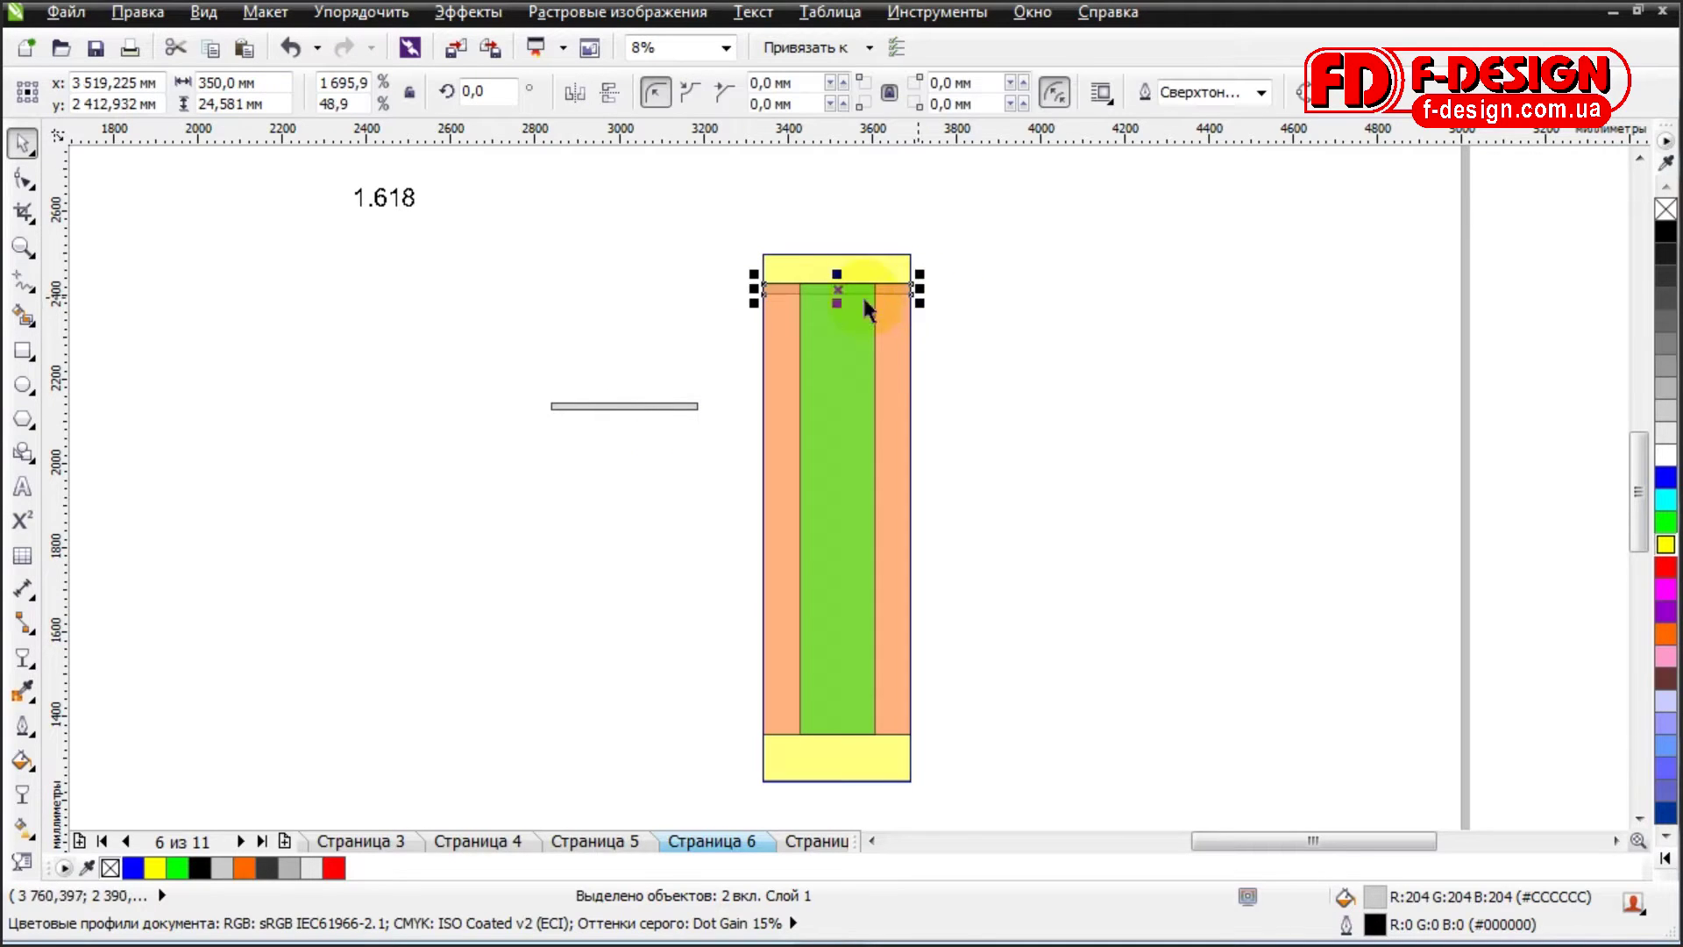
pyautogui.moveTo(799, 296); pyautogui.dragTo(604, 397)
pyautogui.scroll(2, 570, 401)
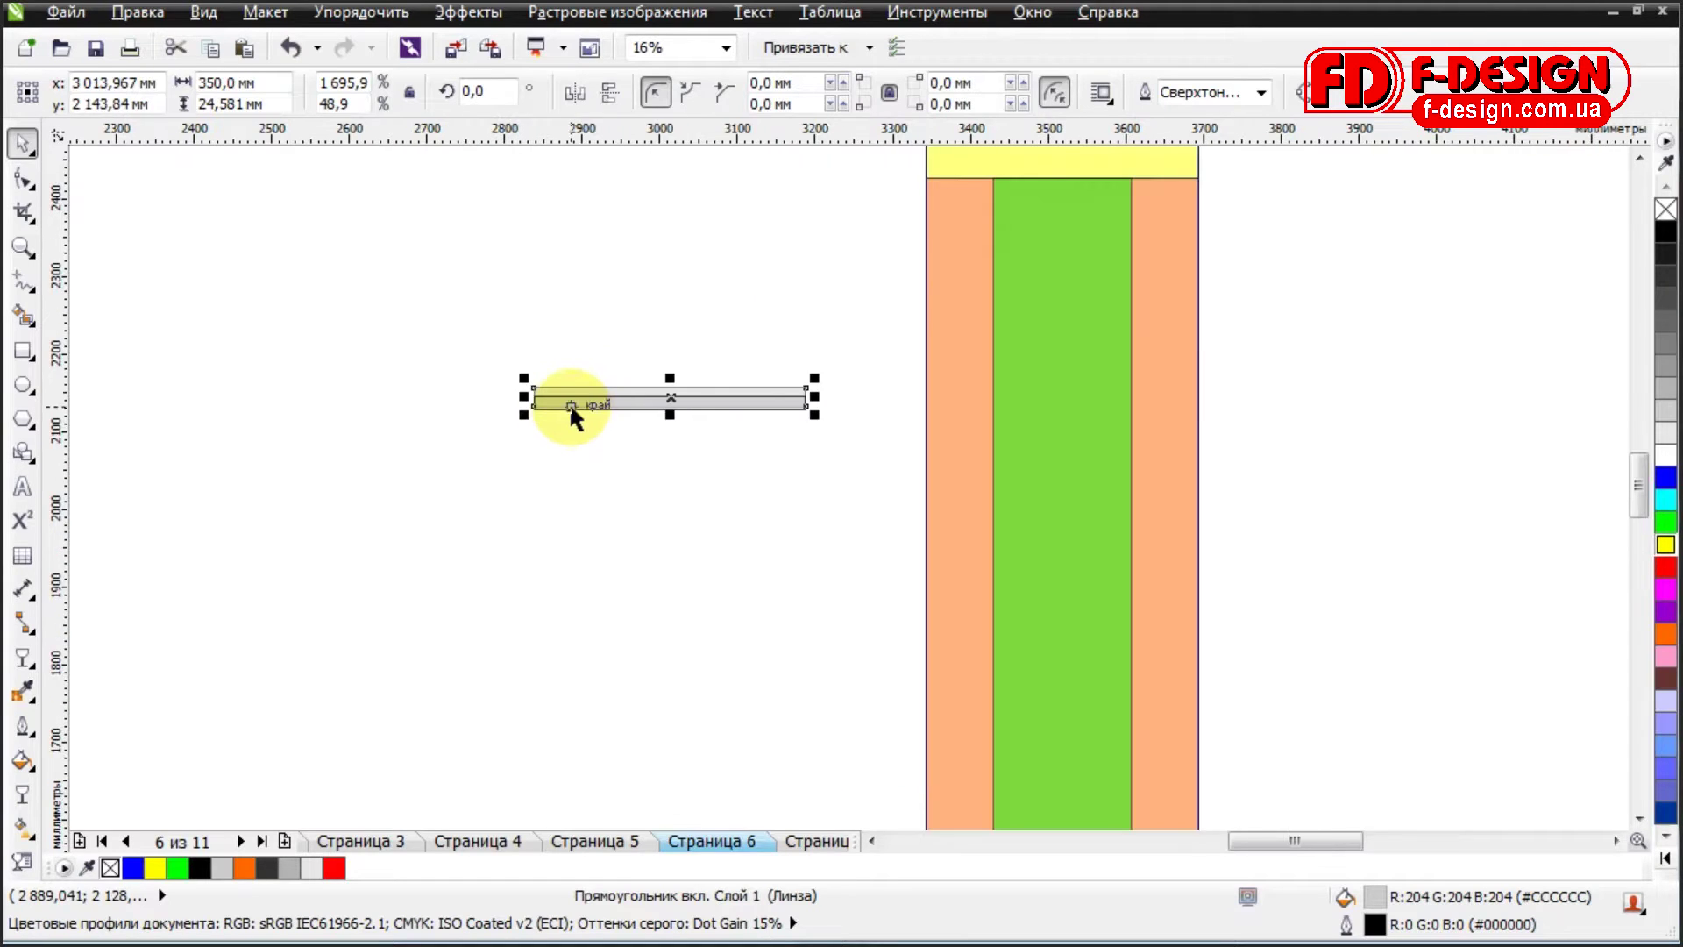
pyautogui.scroll(1, 767, 394)
pyautogui.moveTo(768, 386); pyautogui.dragTo(767, 350)
pyautogui.click(772, 465)
pyautogui.scroll(-1, 771, 459)
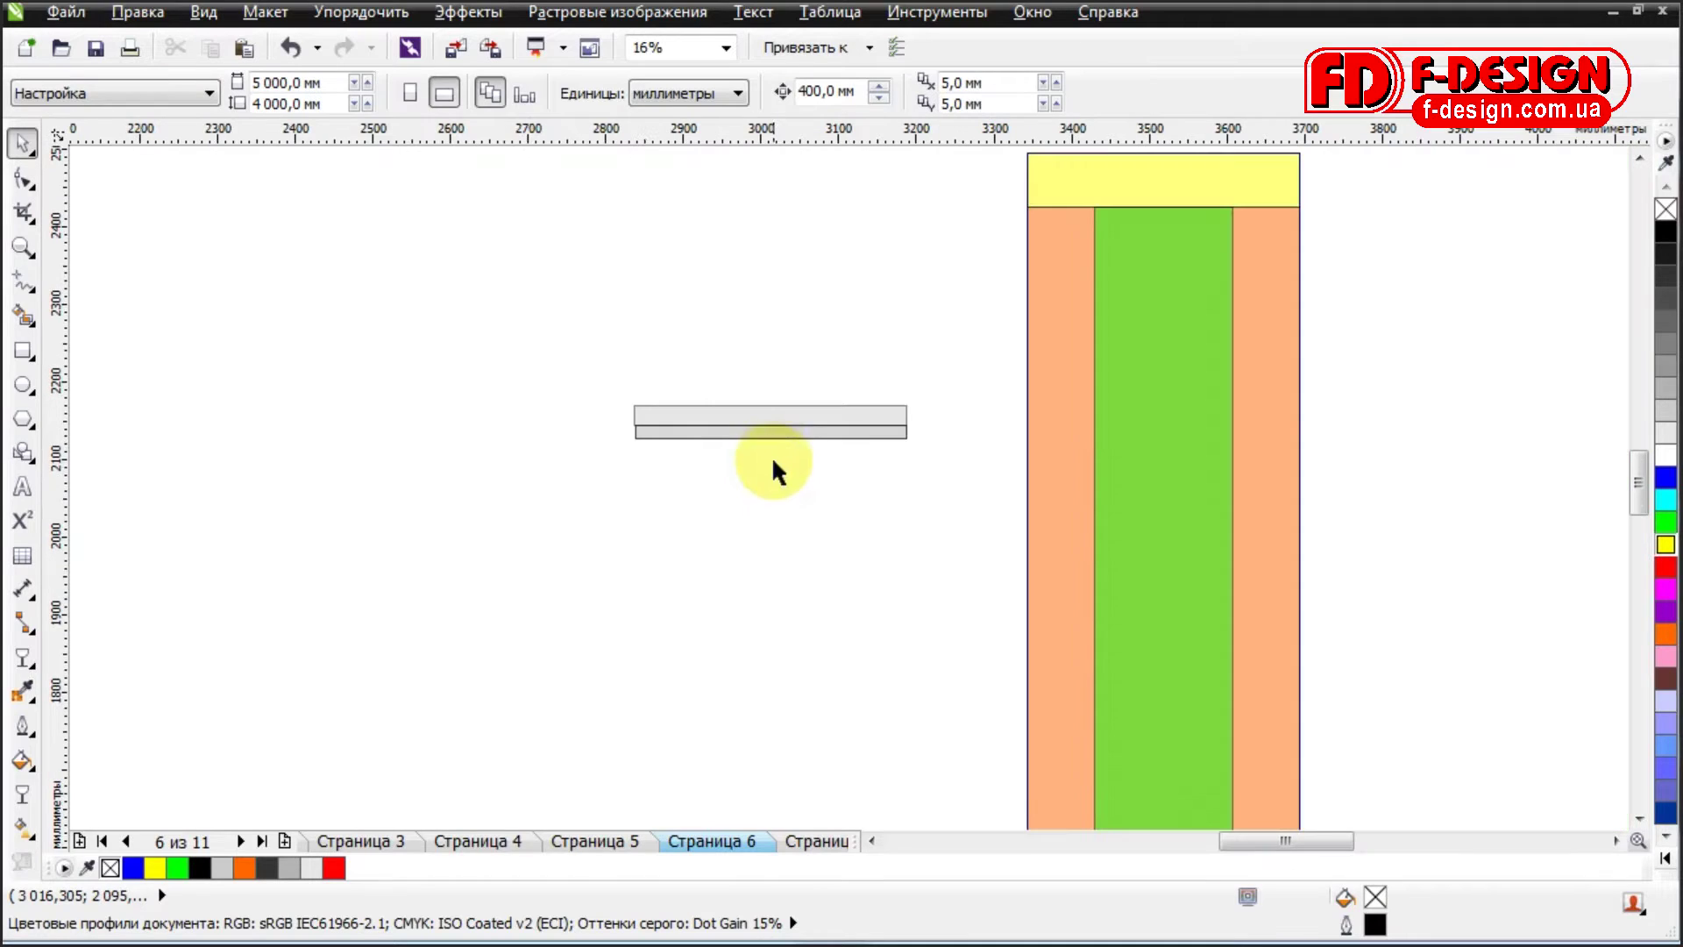
# Check the combined height of the two stacked grey strips against the upper yellow band's height and the 1.618 ratio.
pyautogui.moveTo(846, 453); pyautogui.dragTo(939, 454)
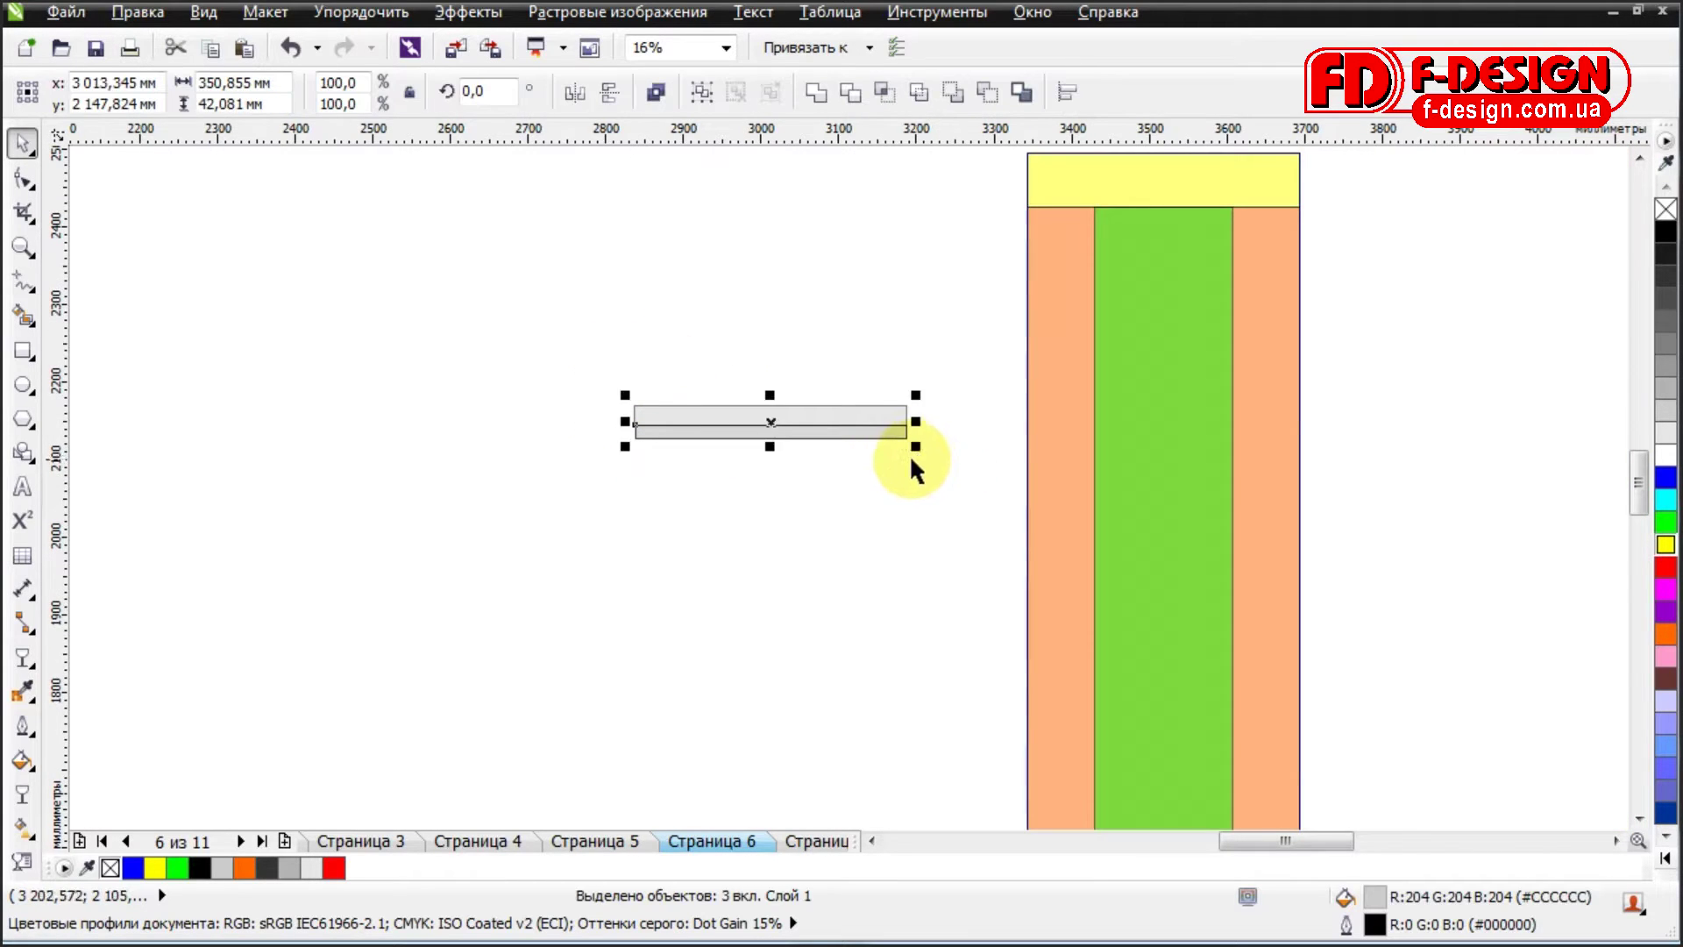
pyautogui.scroll(-1, 908, 455)
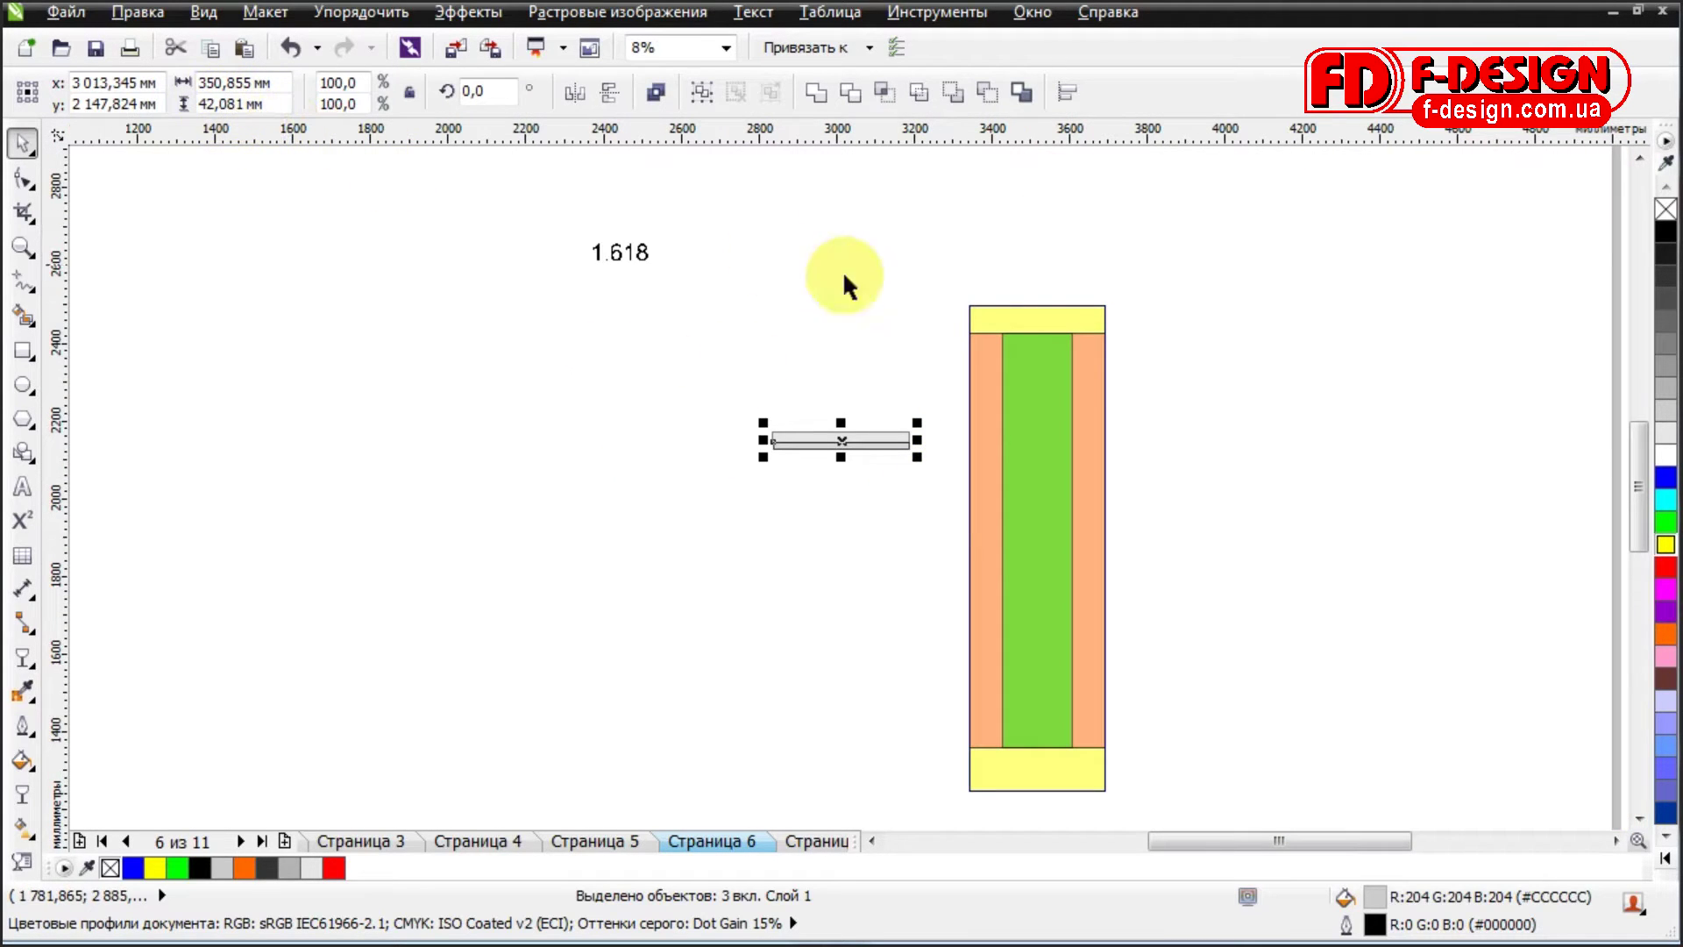
pyautogui.click(1005, 311)
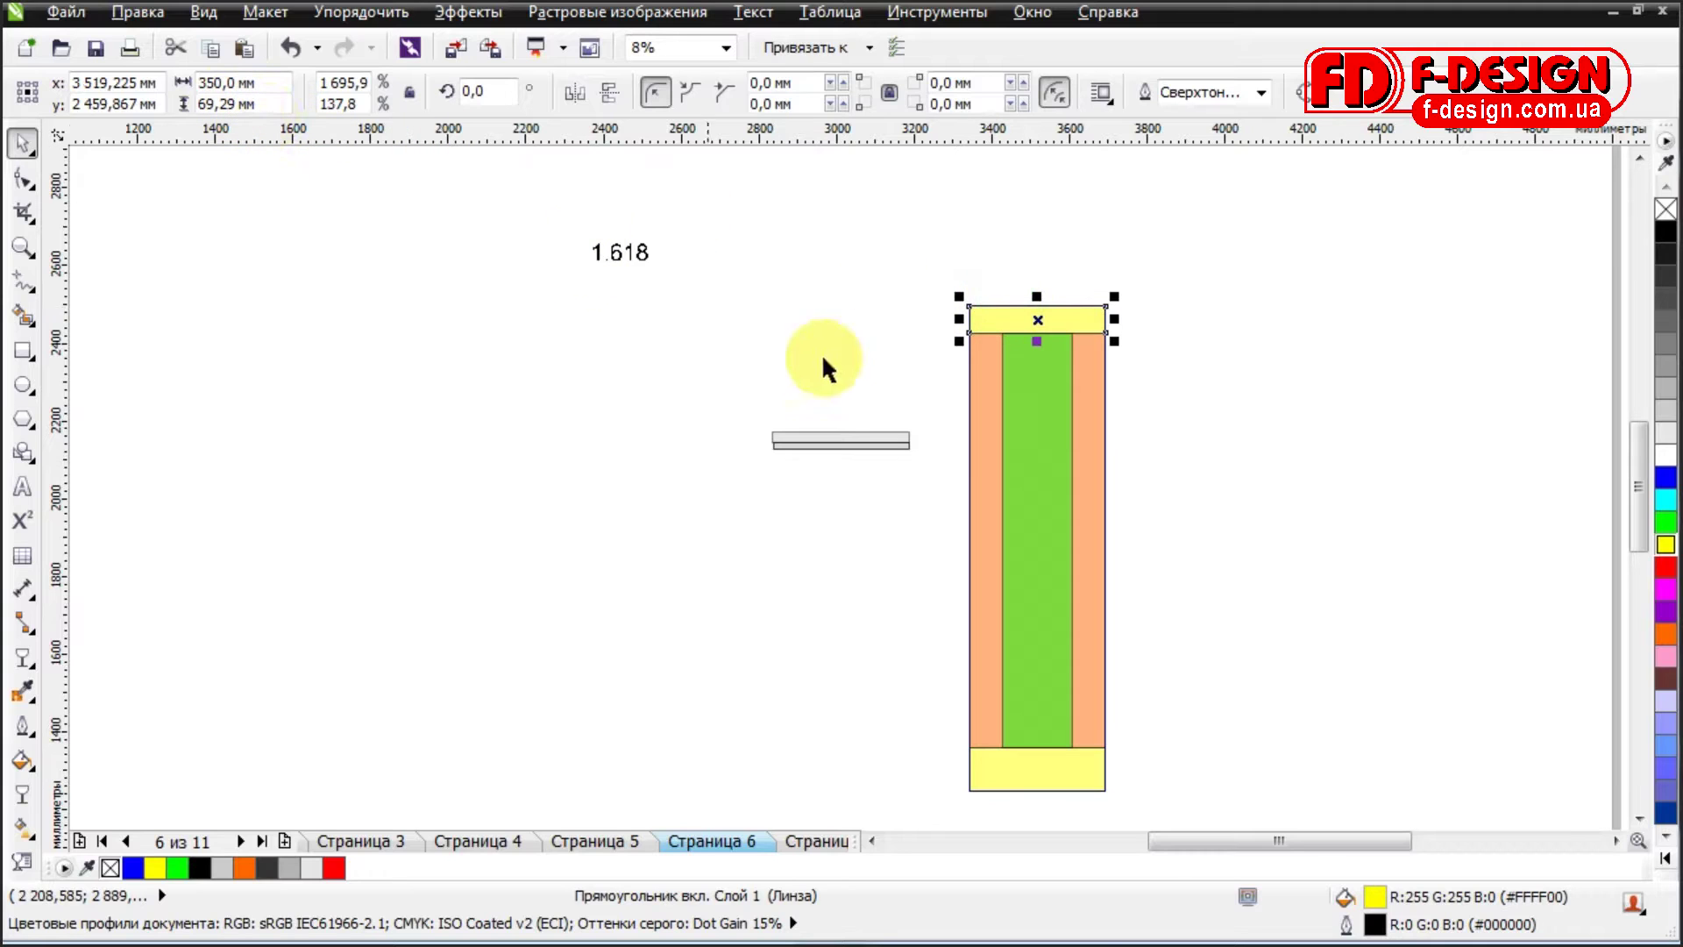
pyautogui.click(618, 255)
pyautogui.click(984, 313)
pyautogui.click(619, 254)
pyautogui.moveTo(748, 400); pyautogui.dragTo(937, 493)
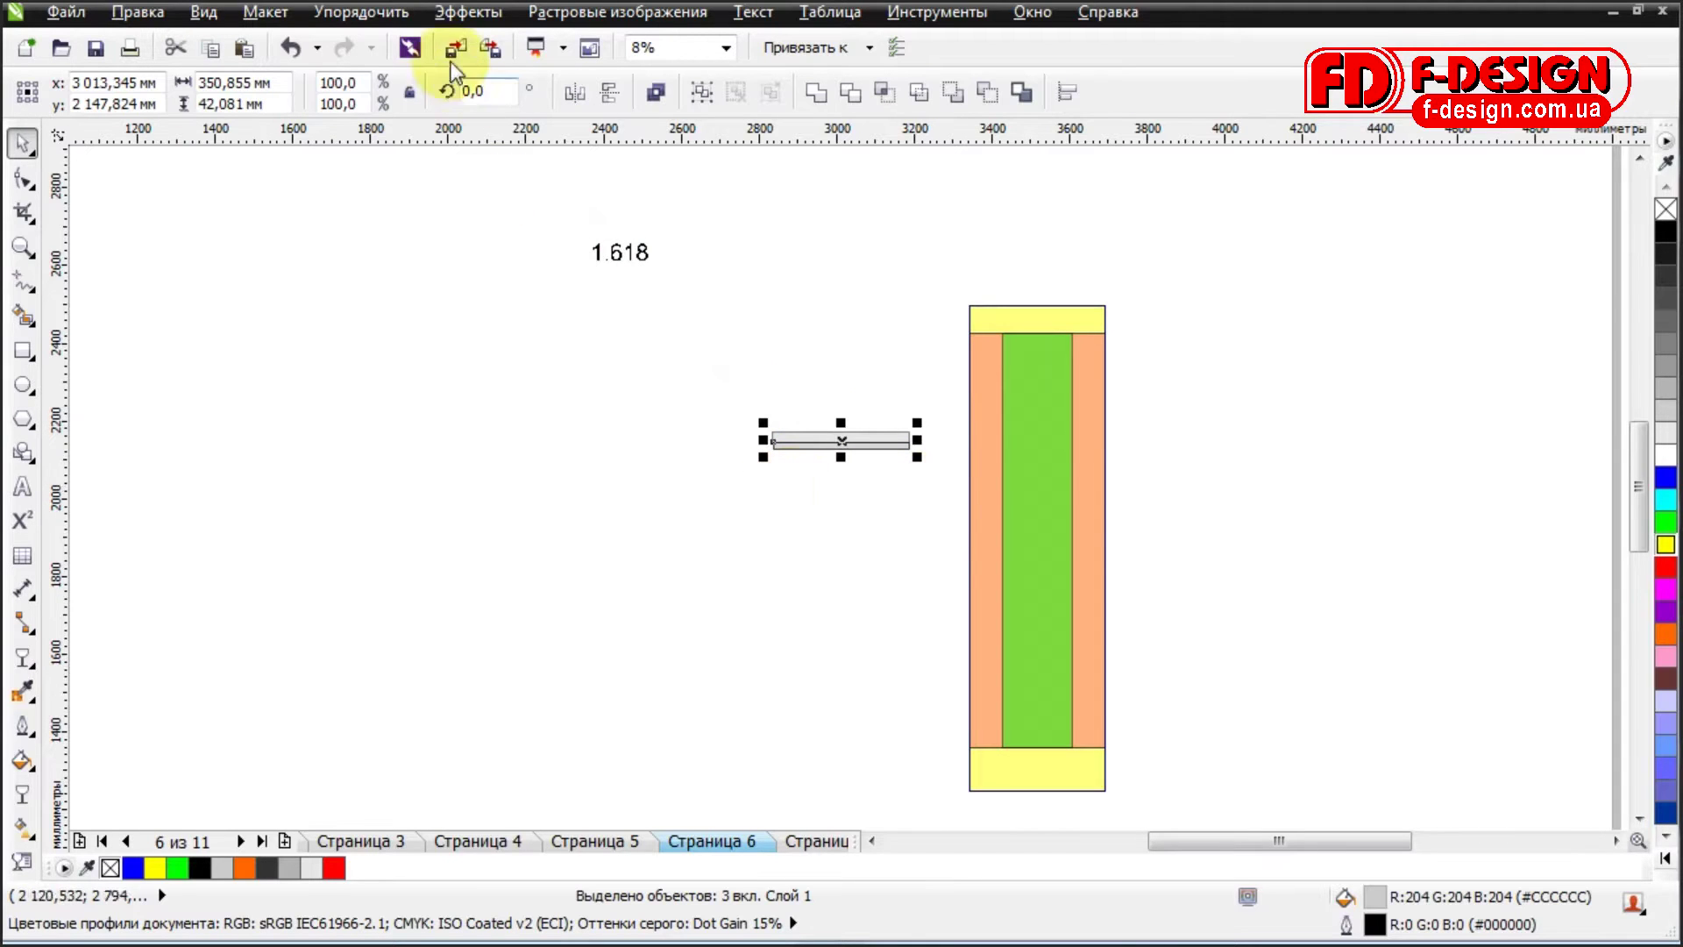
# Undo the moves of both grey strips out of the tall rectangle and clear the selection.
pyautogui.click(291, 48)
pyautogui.click(291, 48)
pyautogui.click(291, 48)
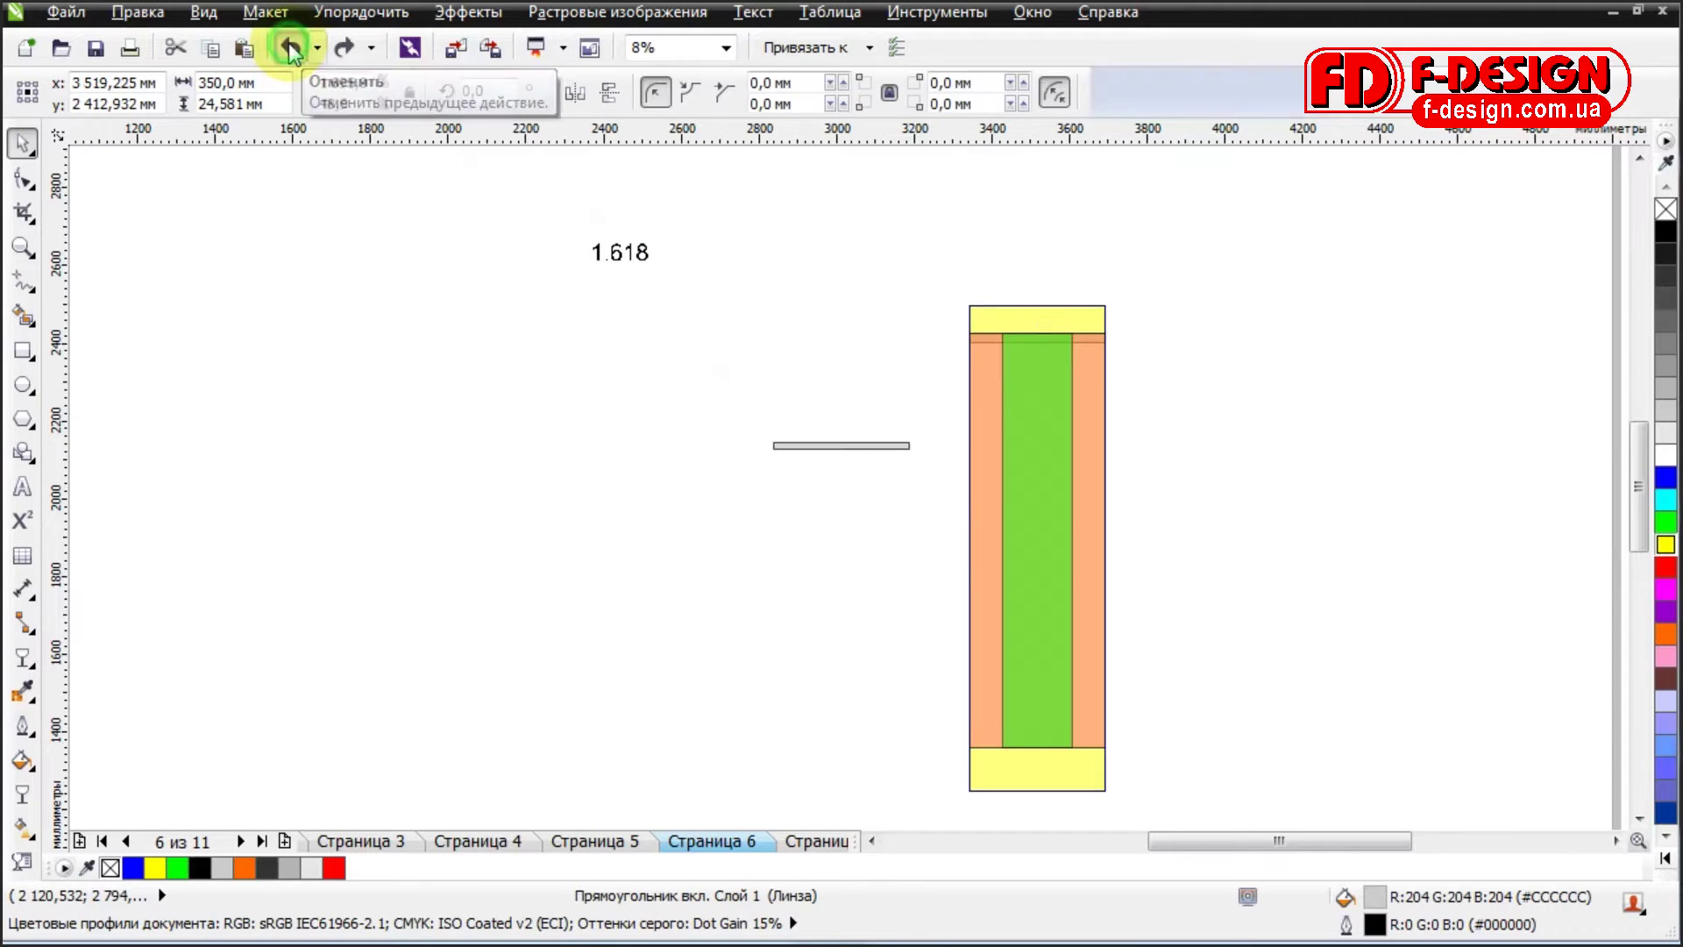
pyautogui.click(291, 48)
pyautogui.click(894, 542)
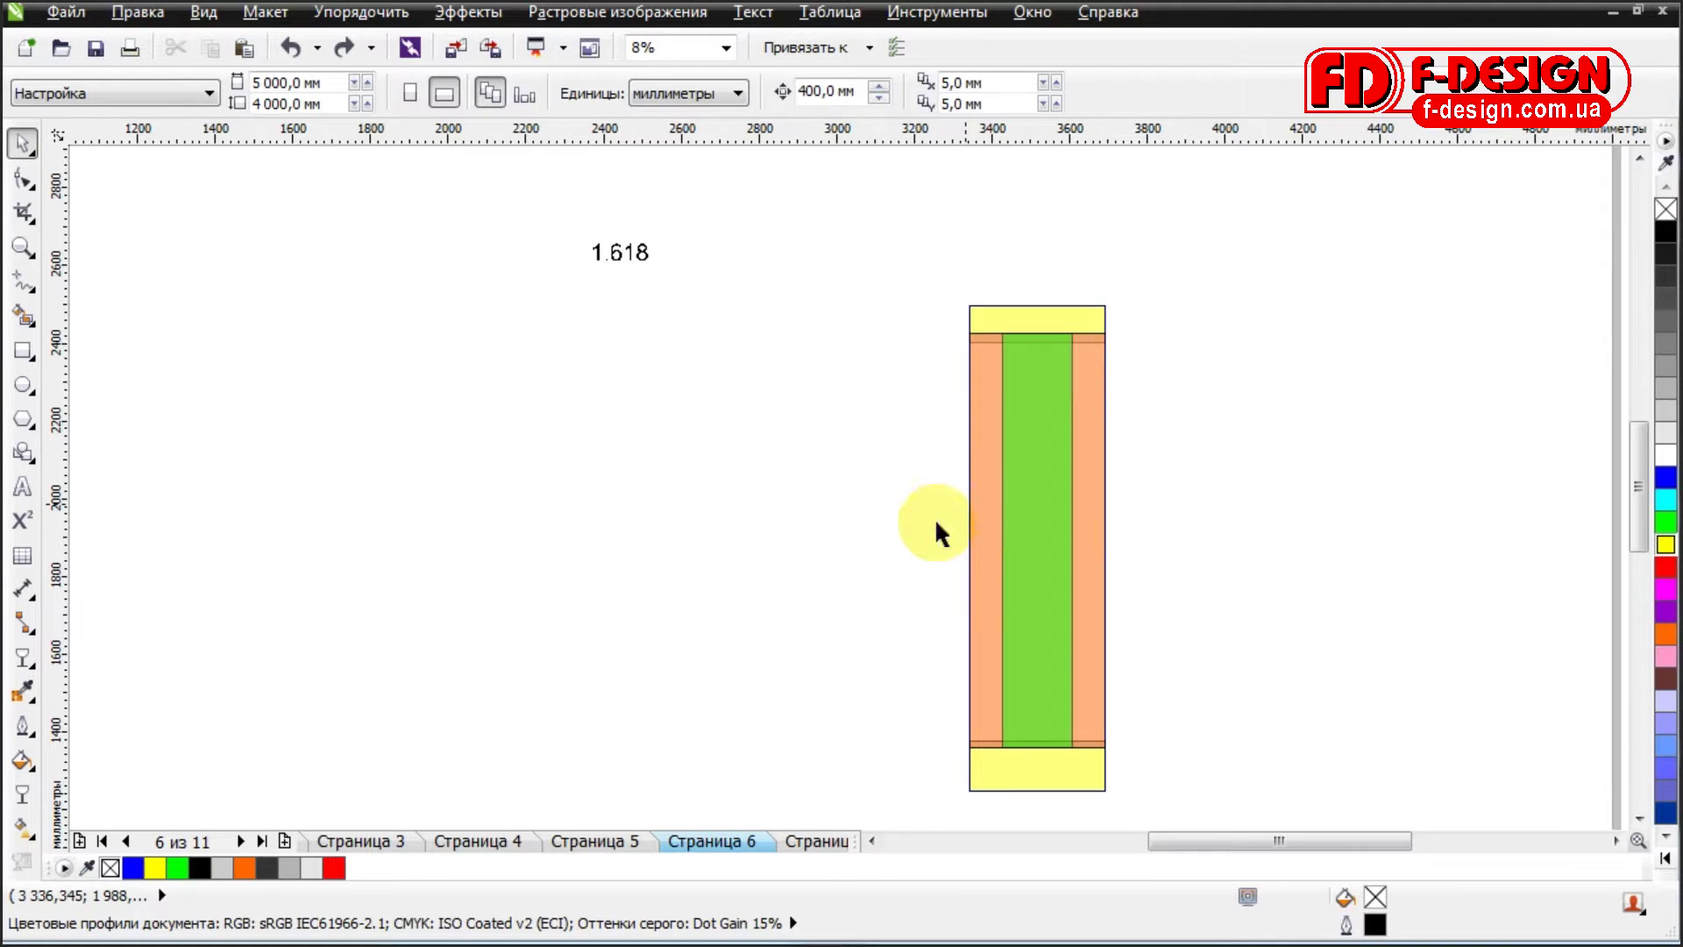
# Go through page 7 to page 8 and examine the phone number band and the opening-hours text in the lower yellow band.
pyautogui.click(808, 843)
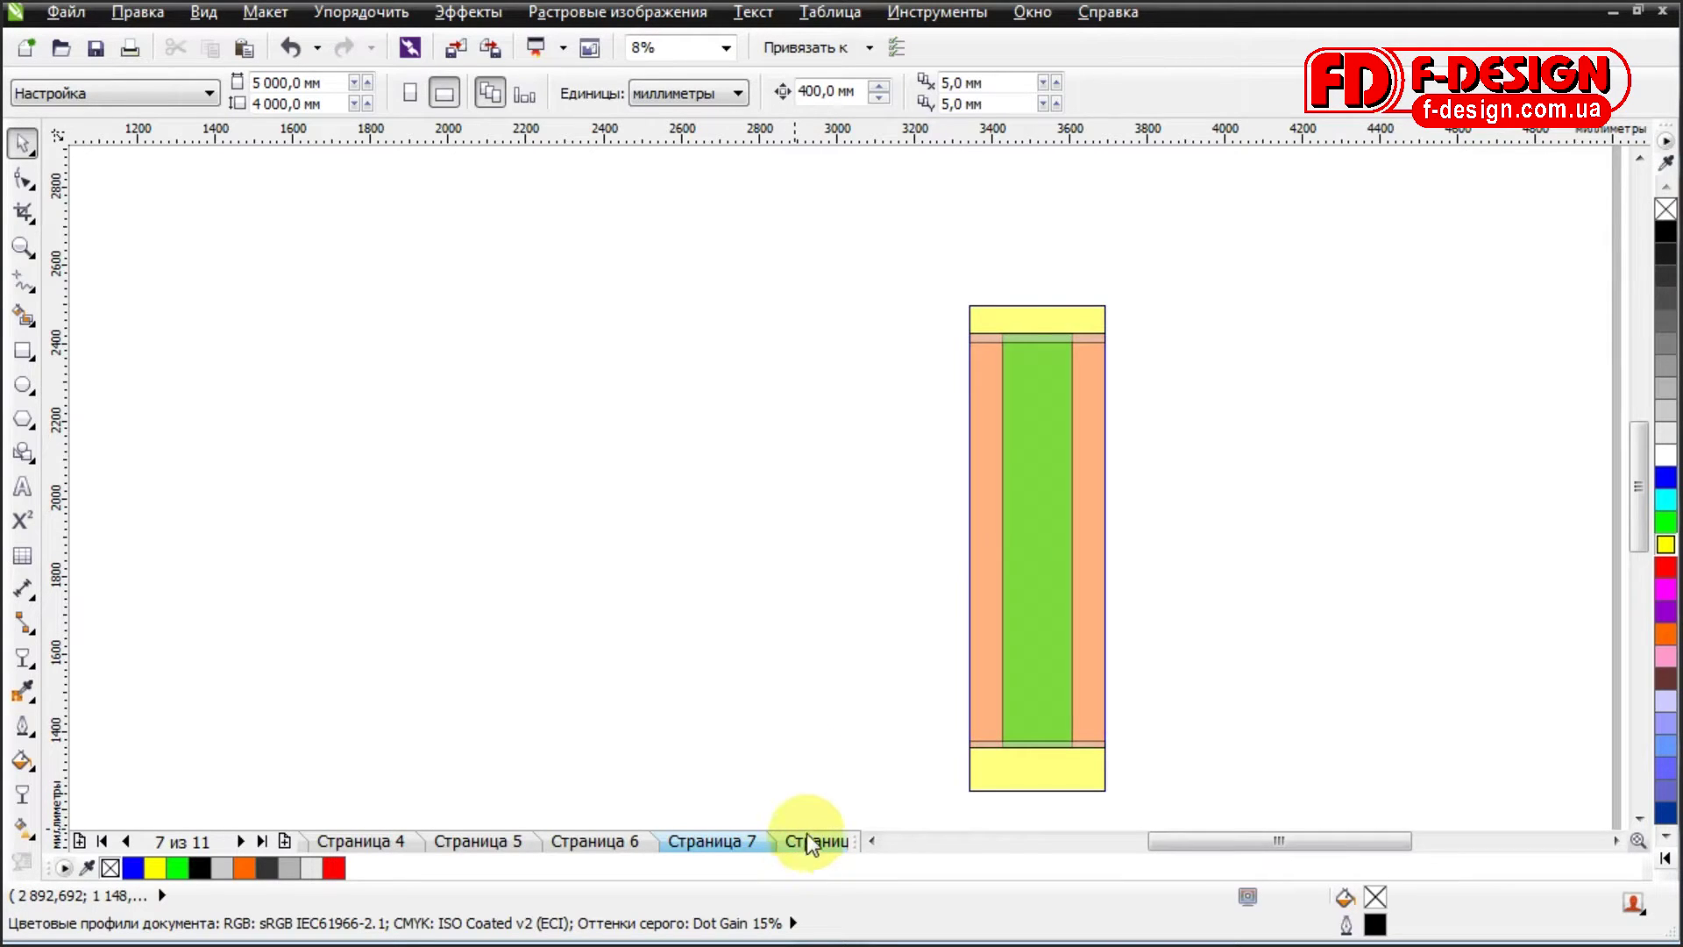
pyautogui.scroll(-1, 791, 717)
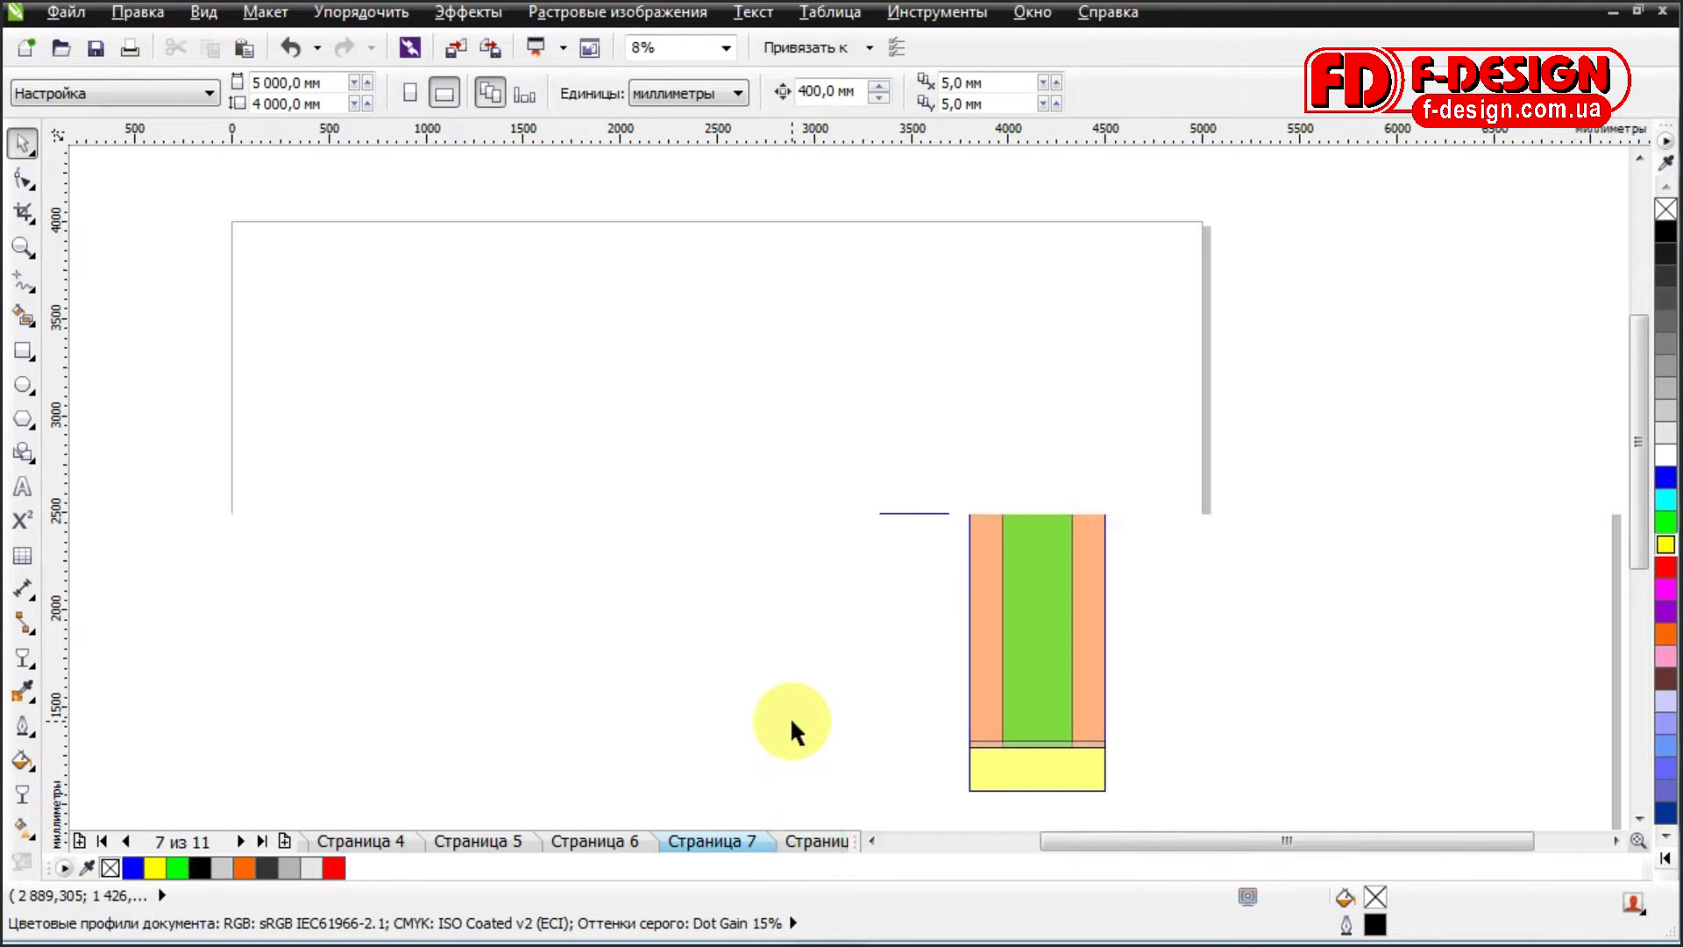
pyautogui.click(802, 846)
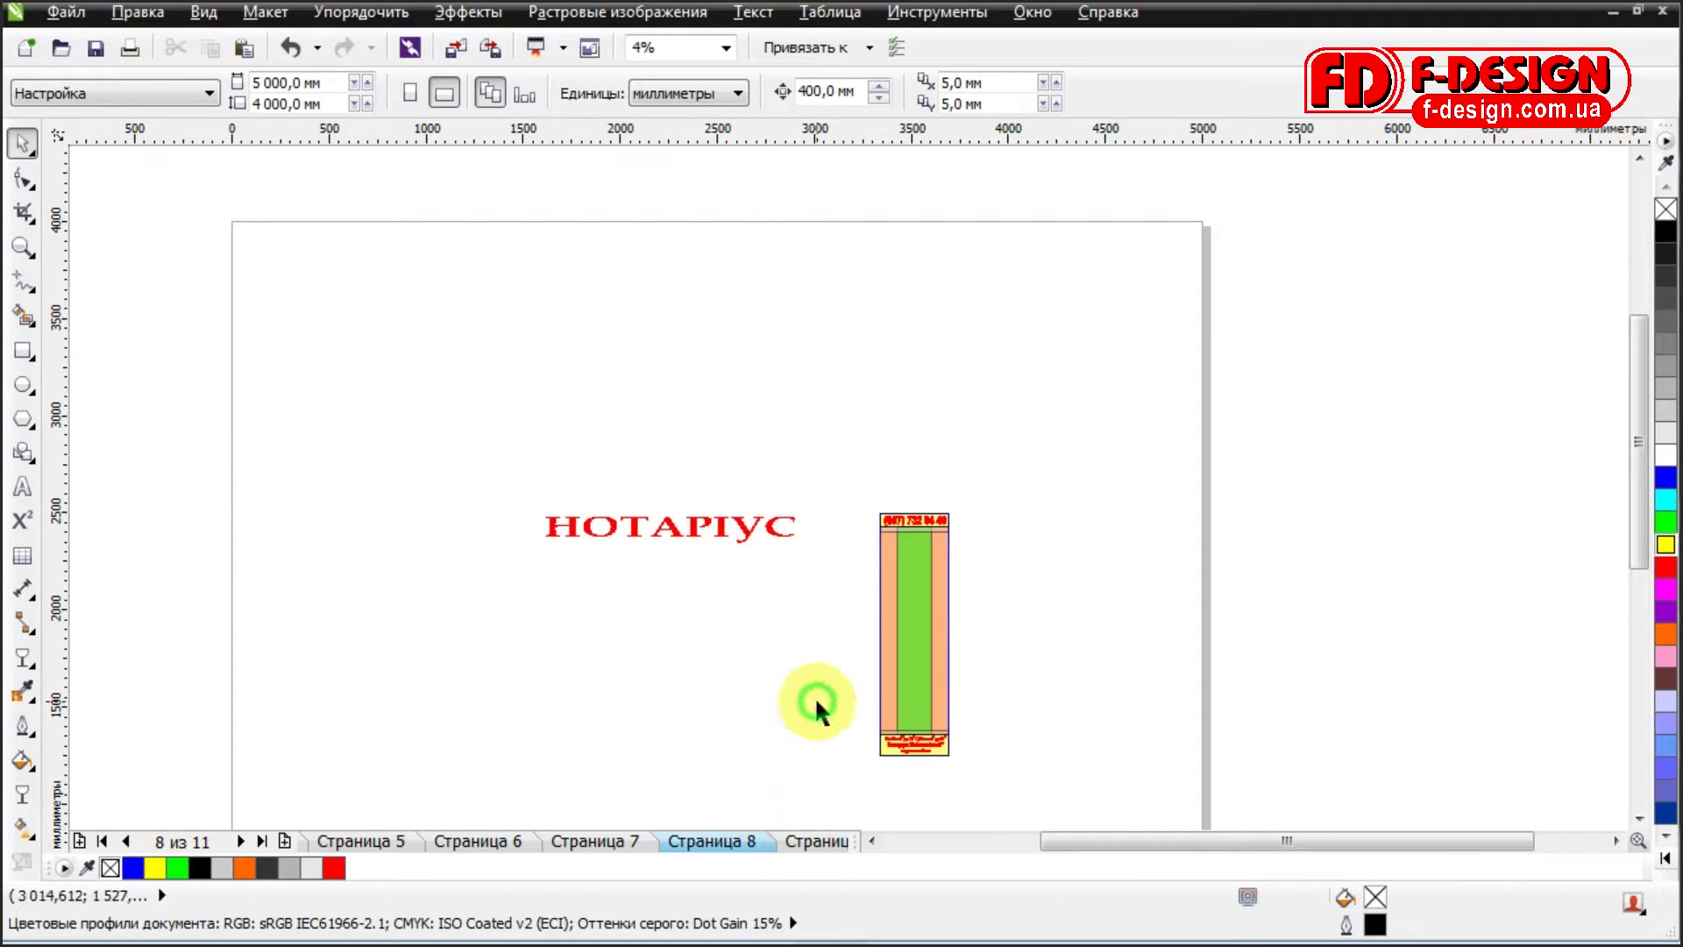
pyautogui.click(23, 248)
pyautogui.moveTo(847, 489); pyautogui.dragTo(974, 557)
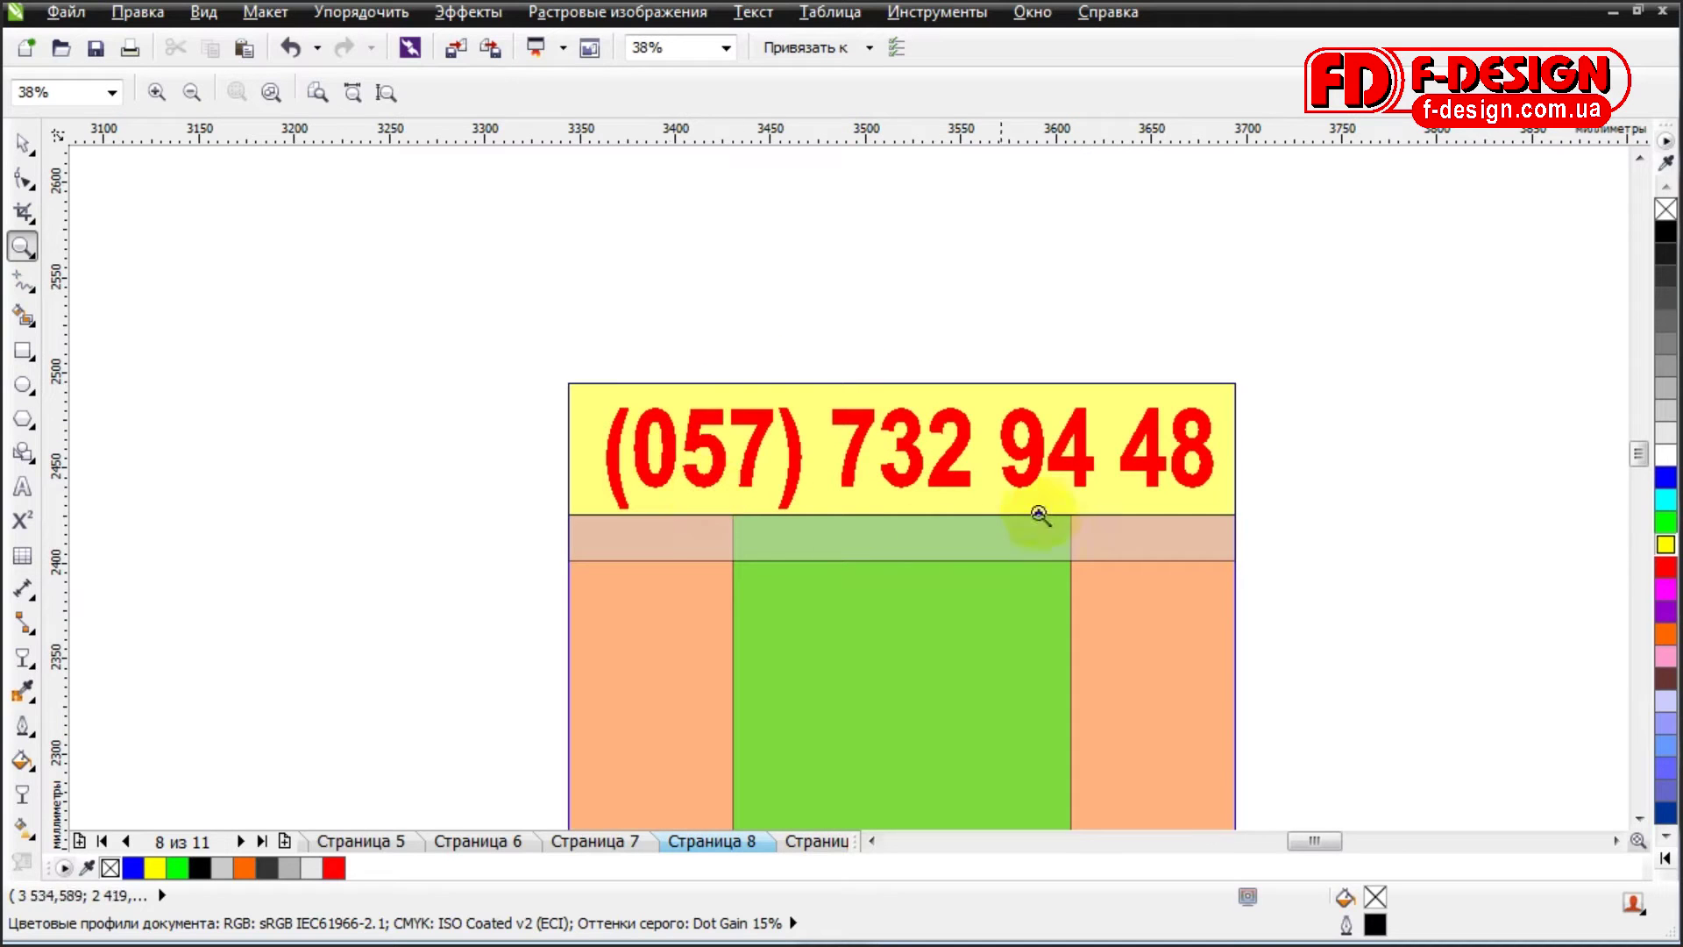
pyautogui.rightClick(1039, 507)
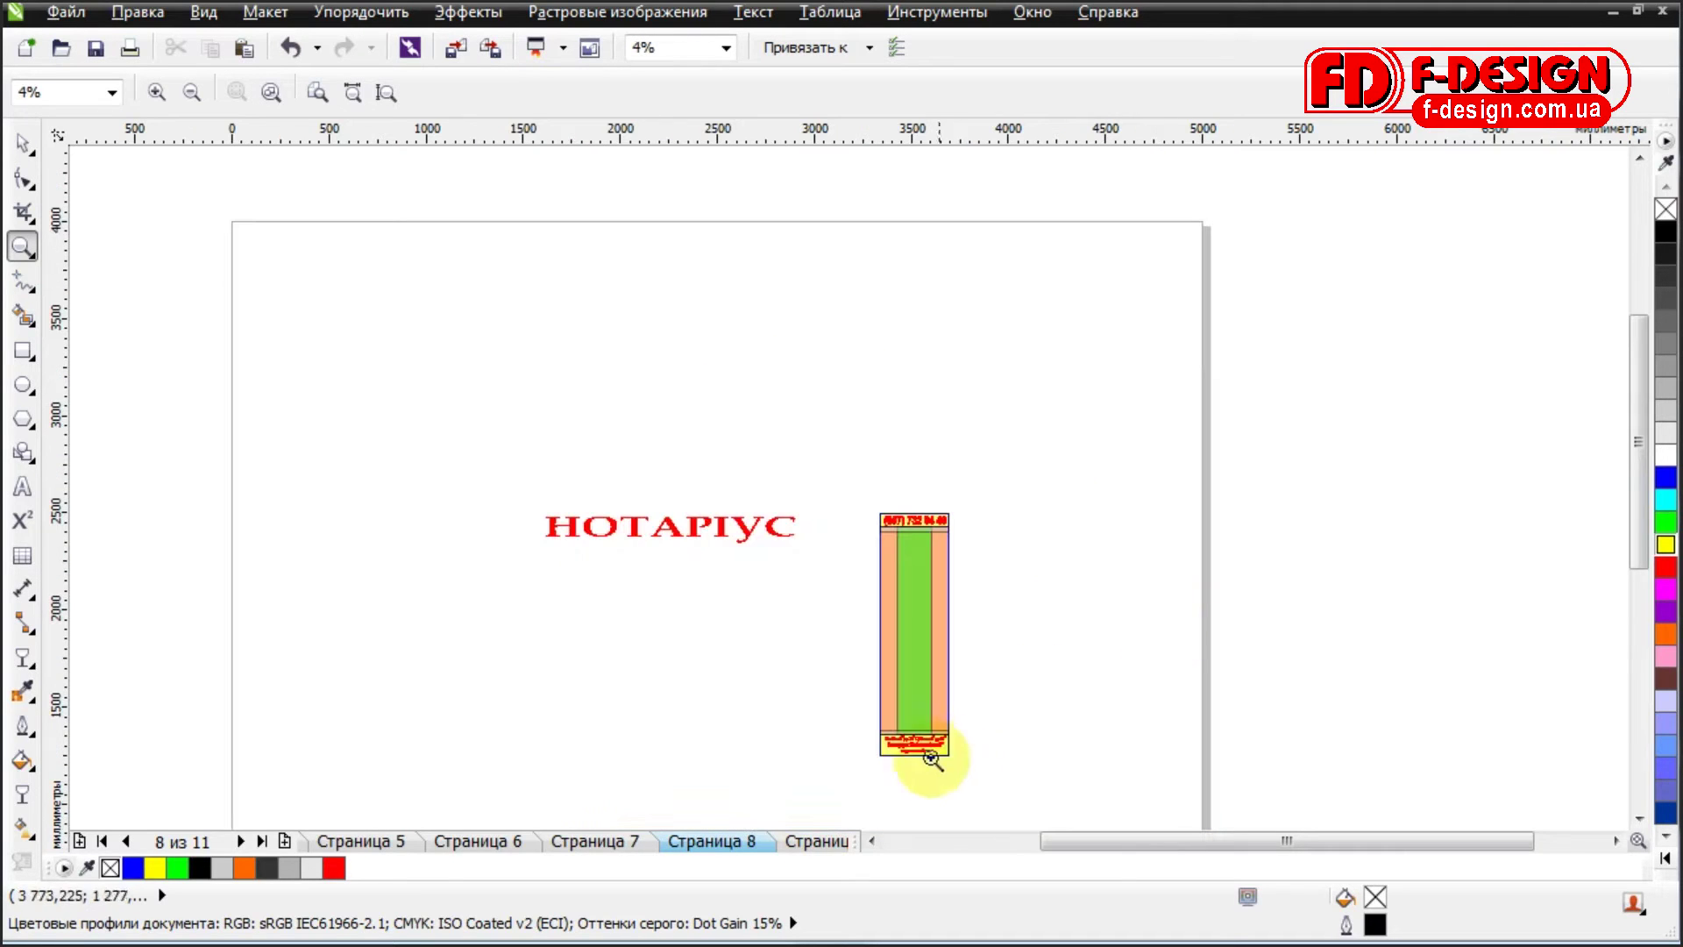
pyautogui.click(984, 766)
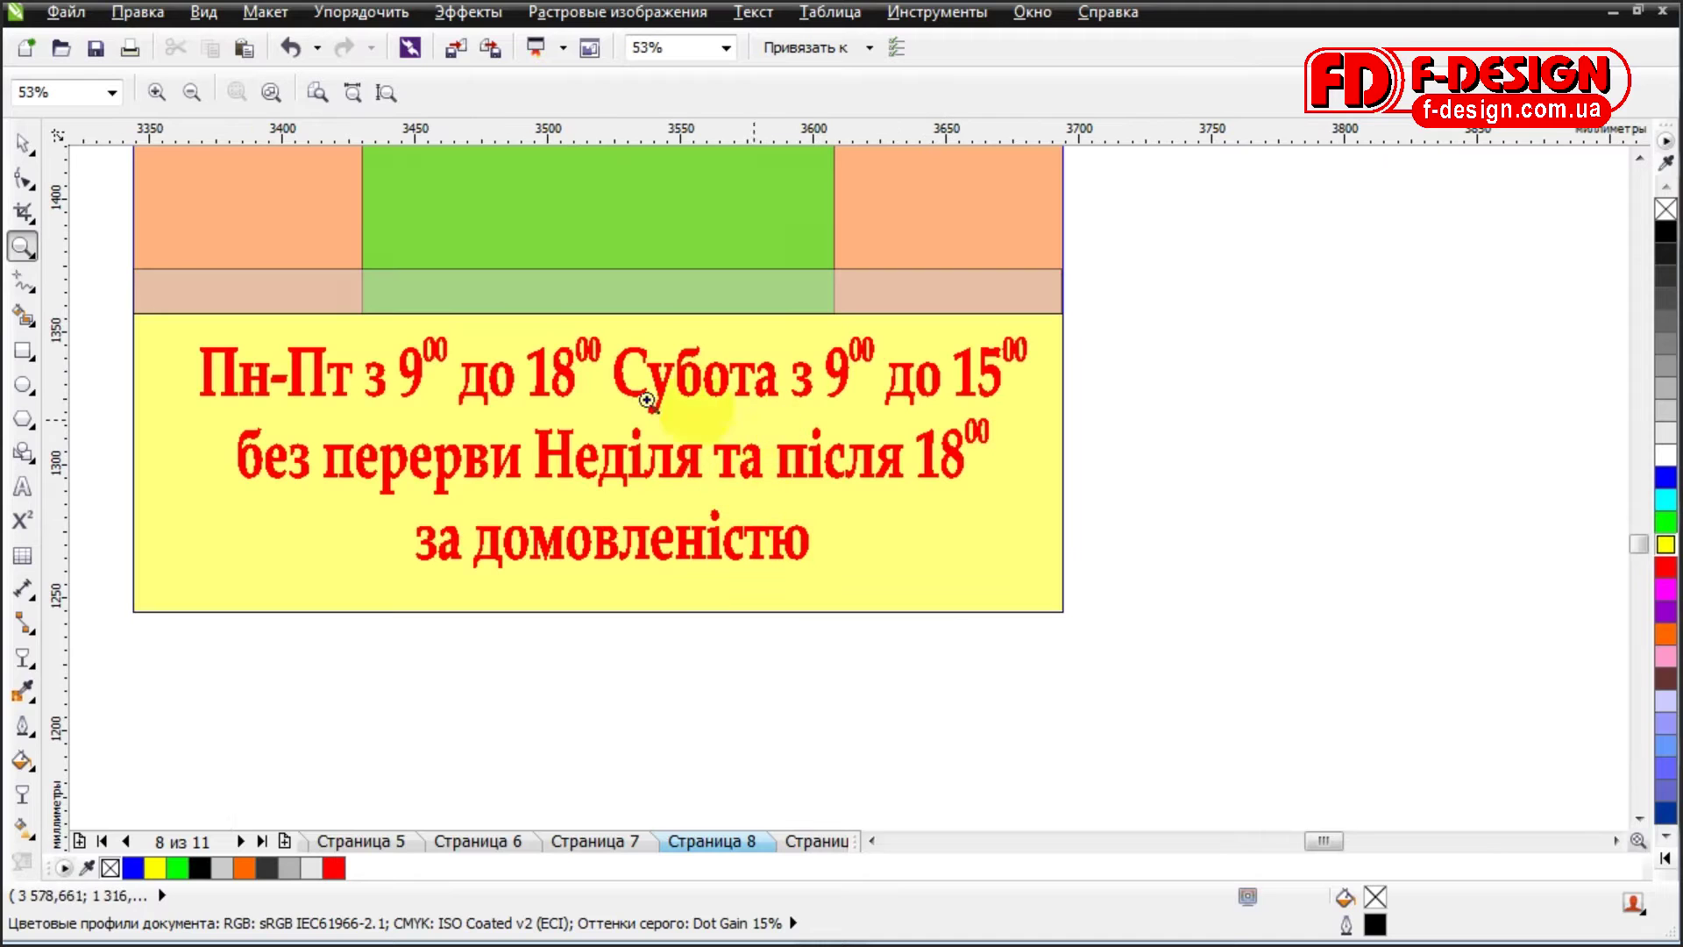
# Select the opening-hours text together with the lower yellow band and align their centers vertically so the text is centered across the band's width.
pyautogui.click(26, 143)
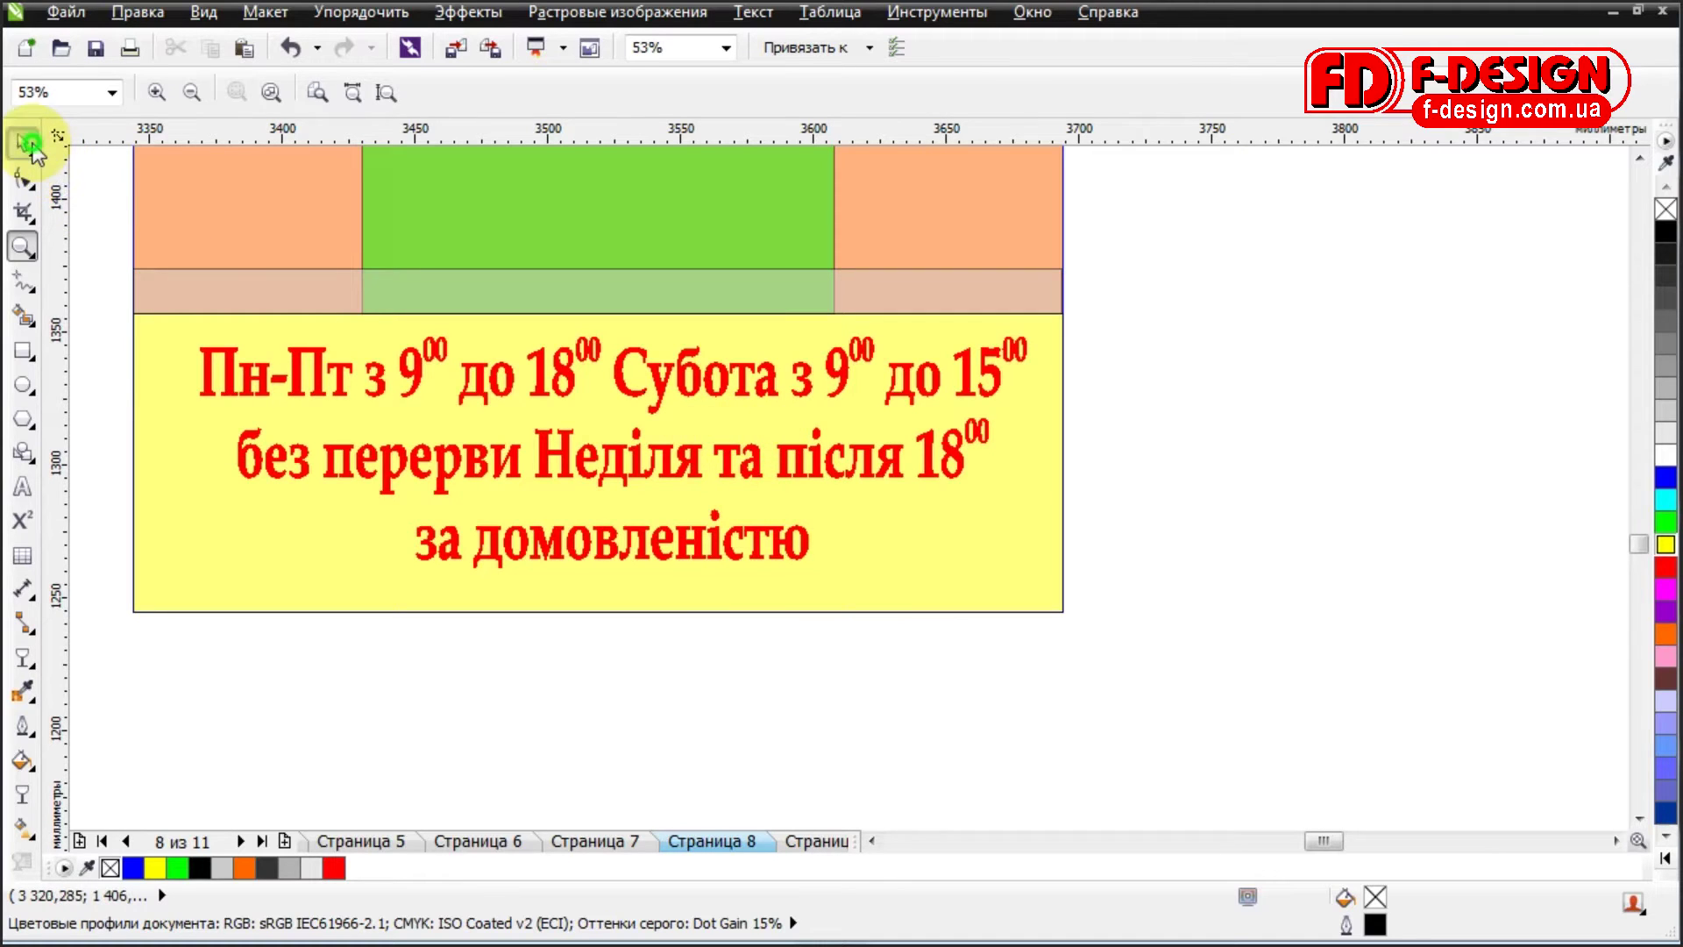
pyautogui.click(296, 367)
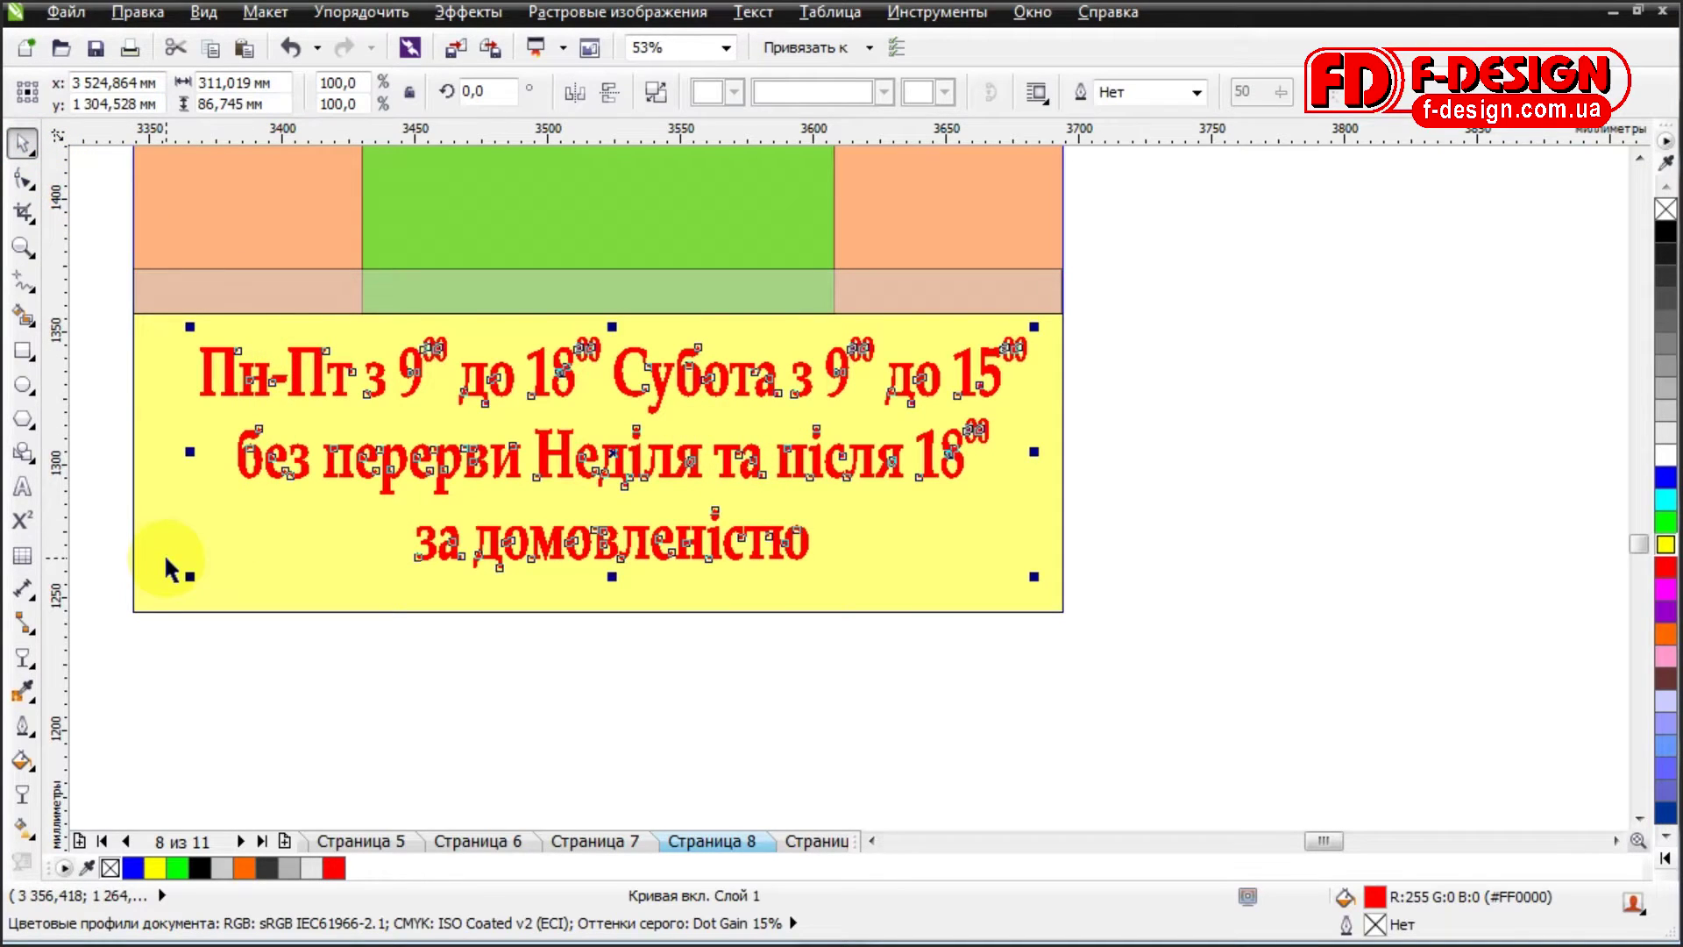
pyautogui.click(136, 412)
pyautogui.moveTo(105, 295); pyautogui.dragTo(1124, 680)
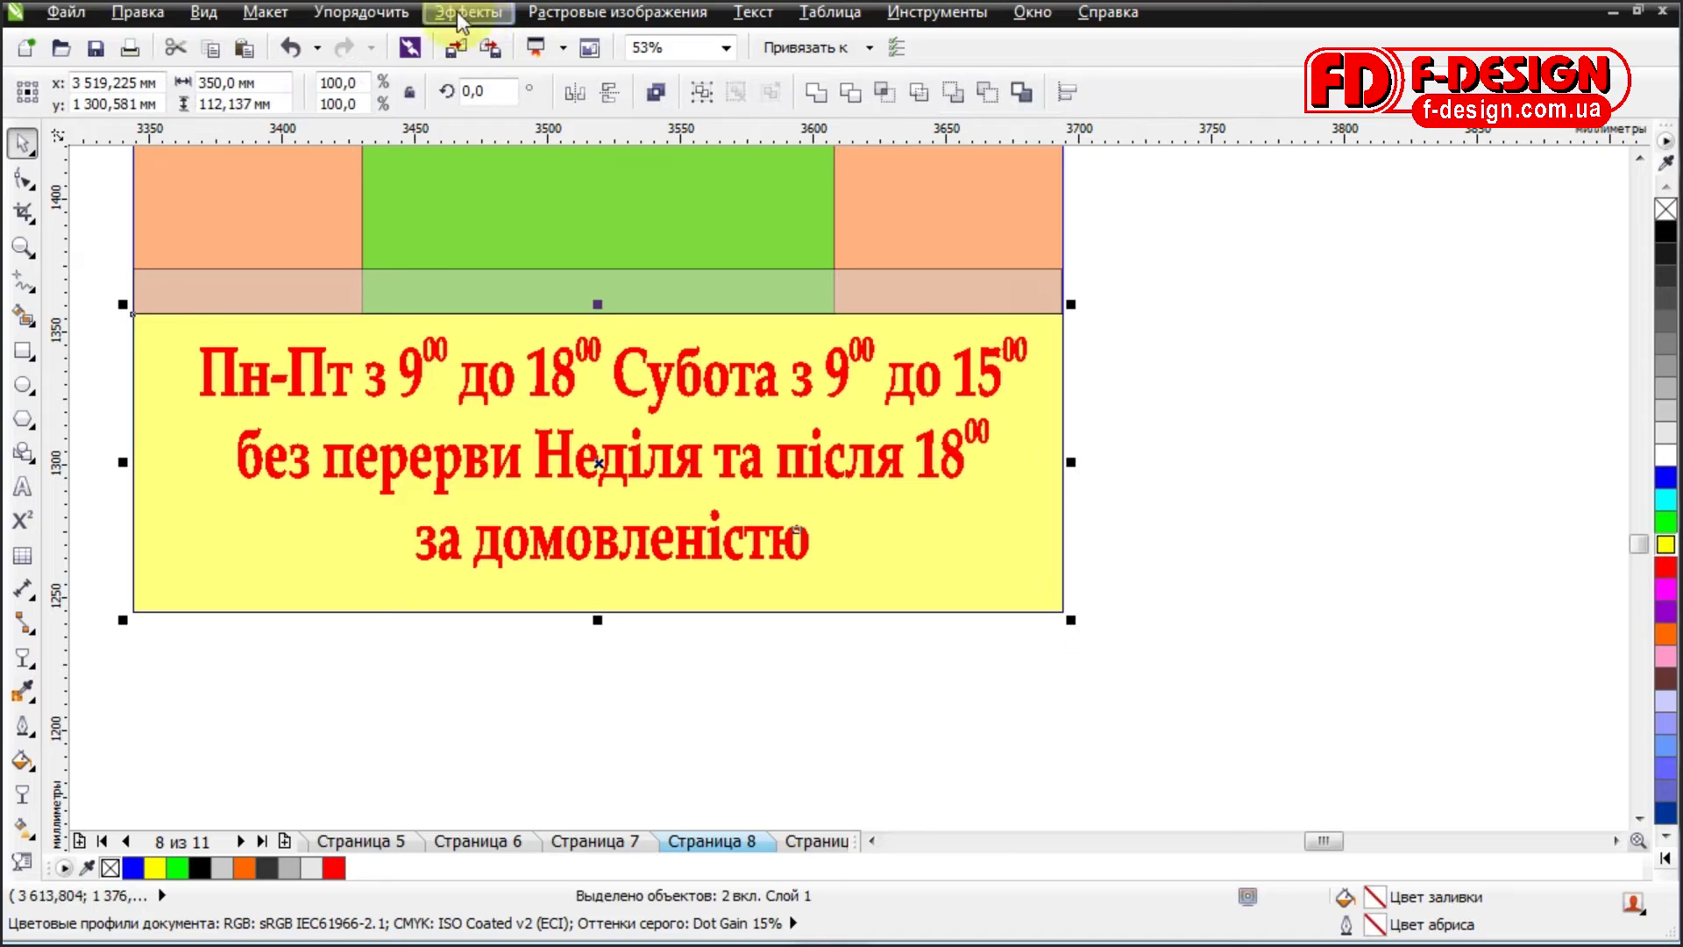
pyautogui.click(361, 12)
pyautogui.moveTo(387, 121)
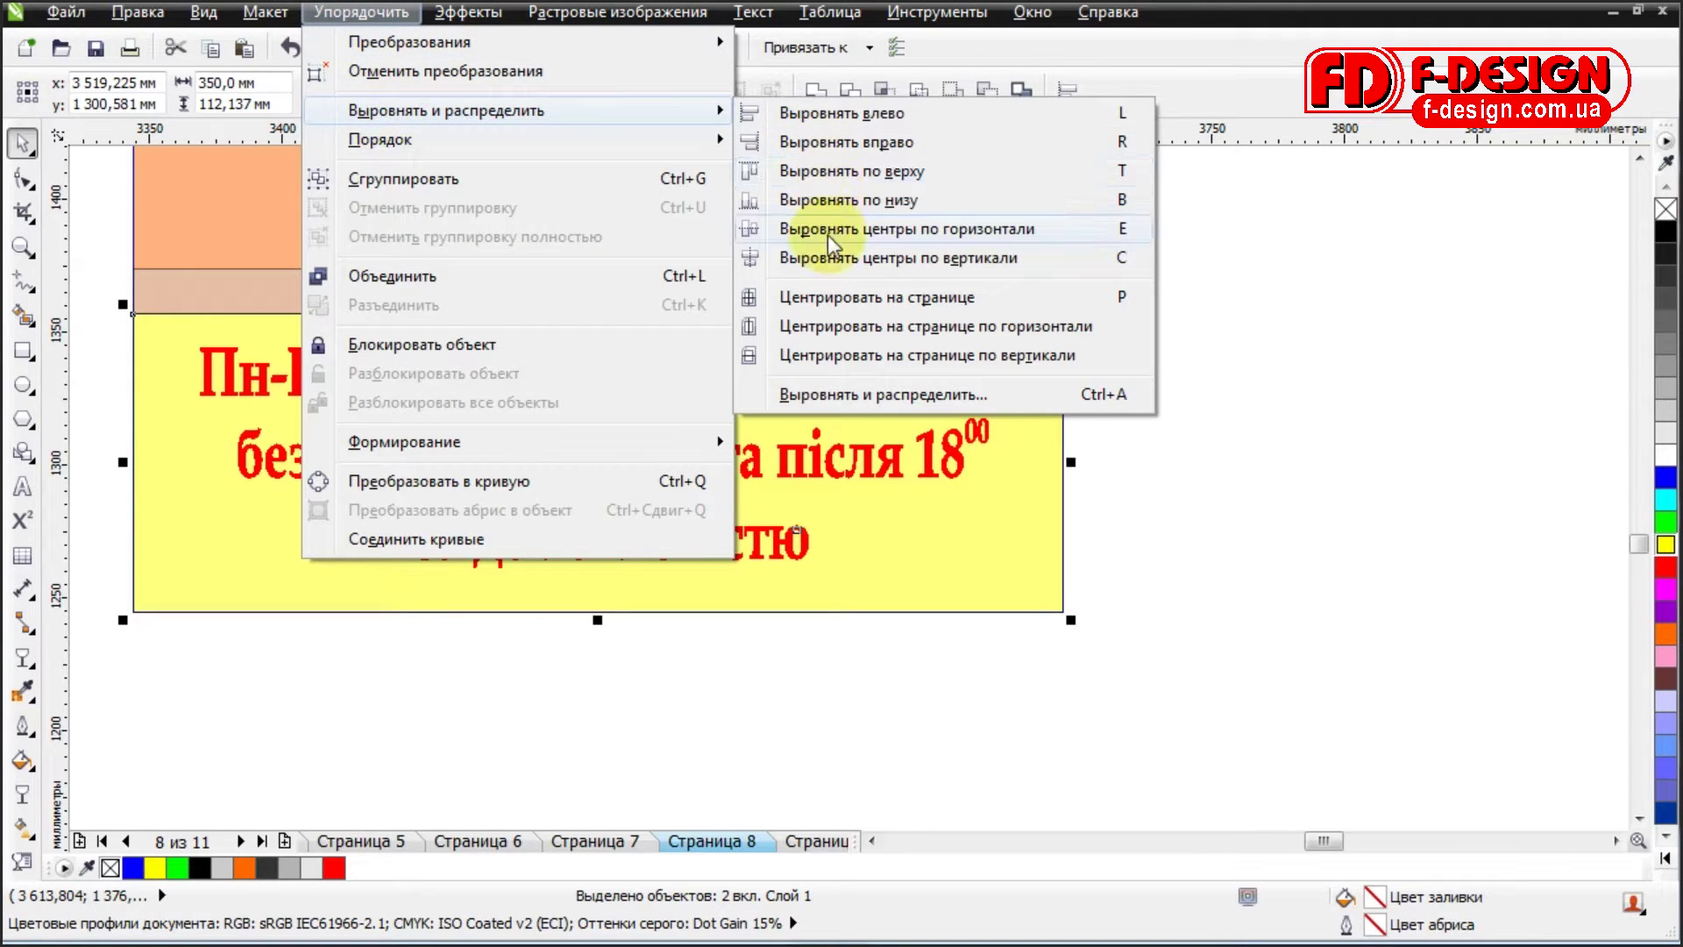
pyautogui.click(829, 260)
pyautogui.click(826, 255)
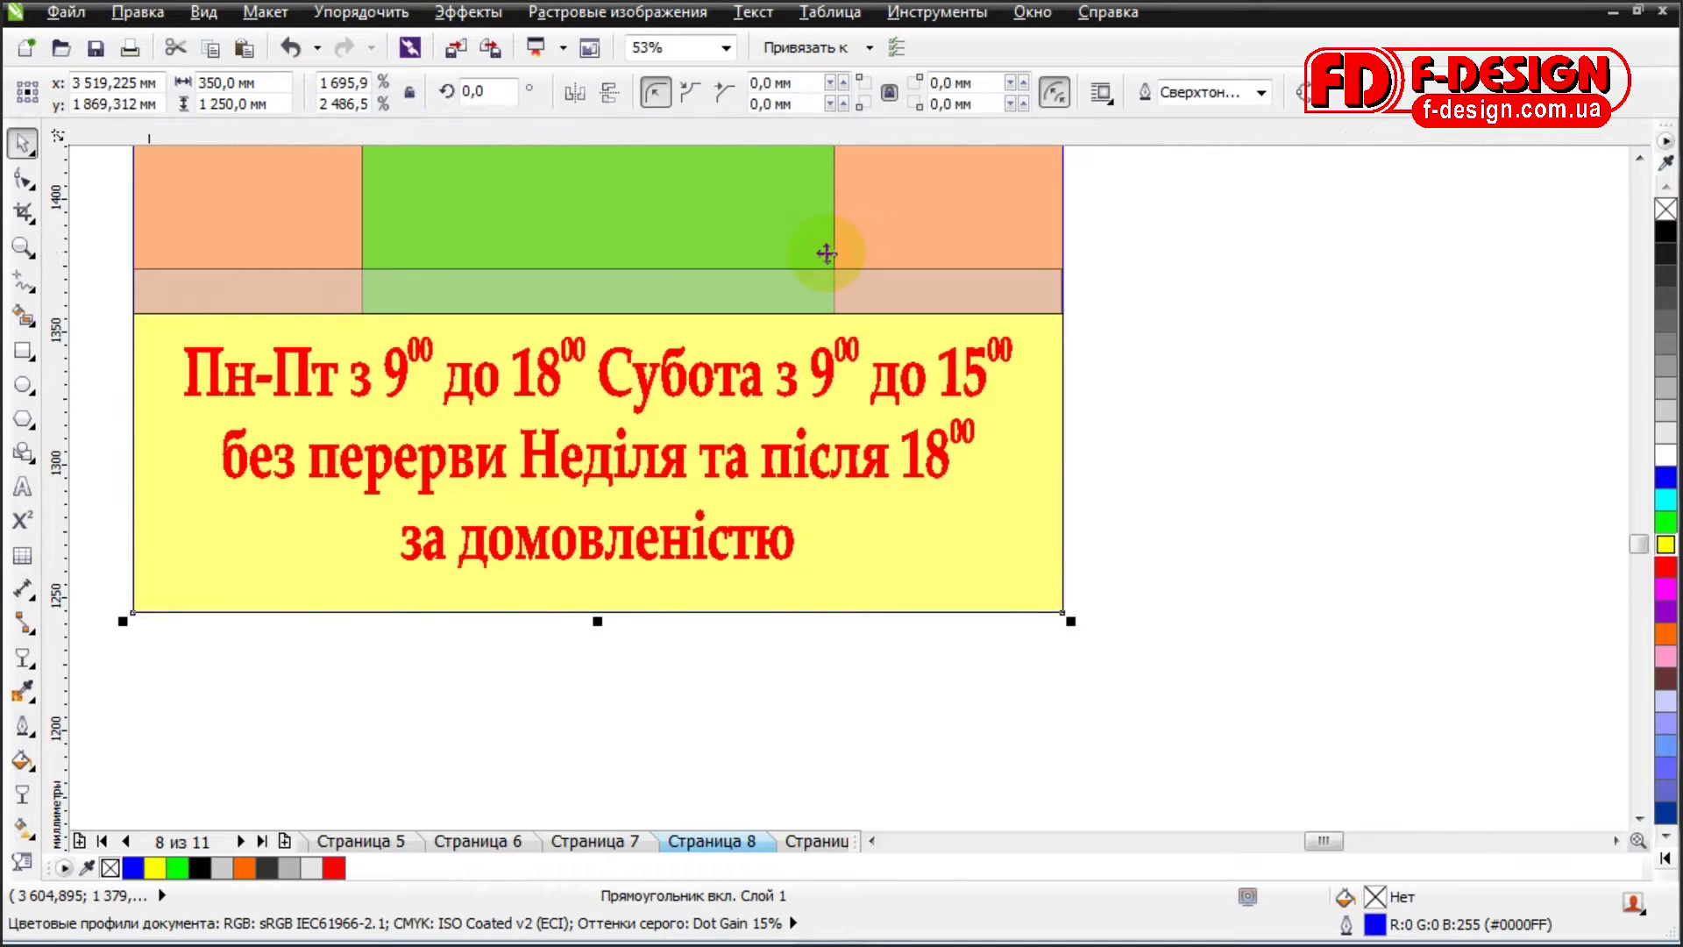
pyautogui.click(361, 14)
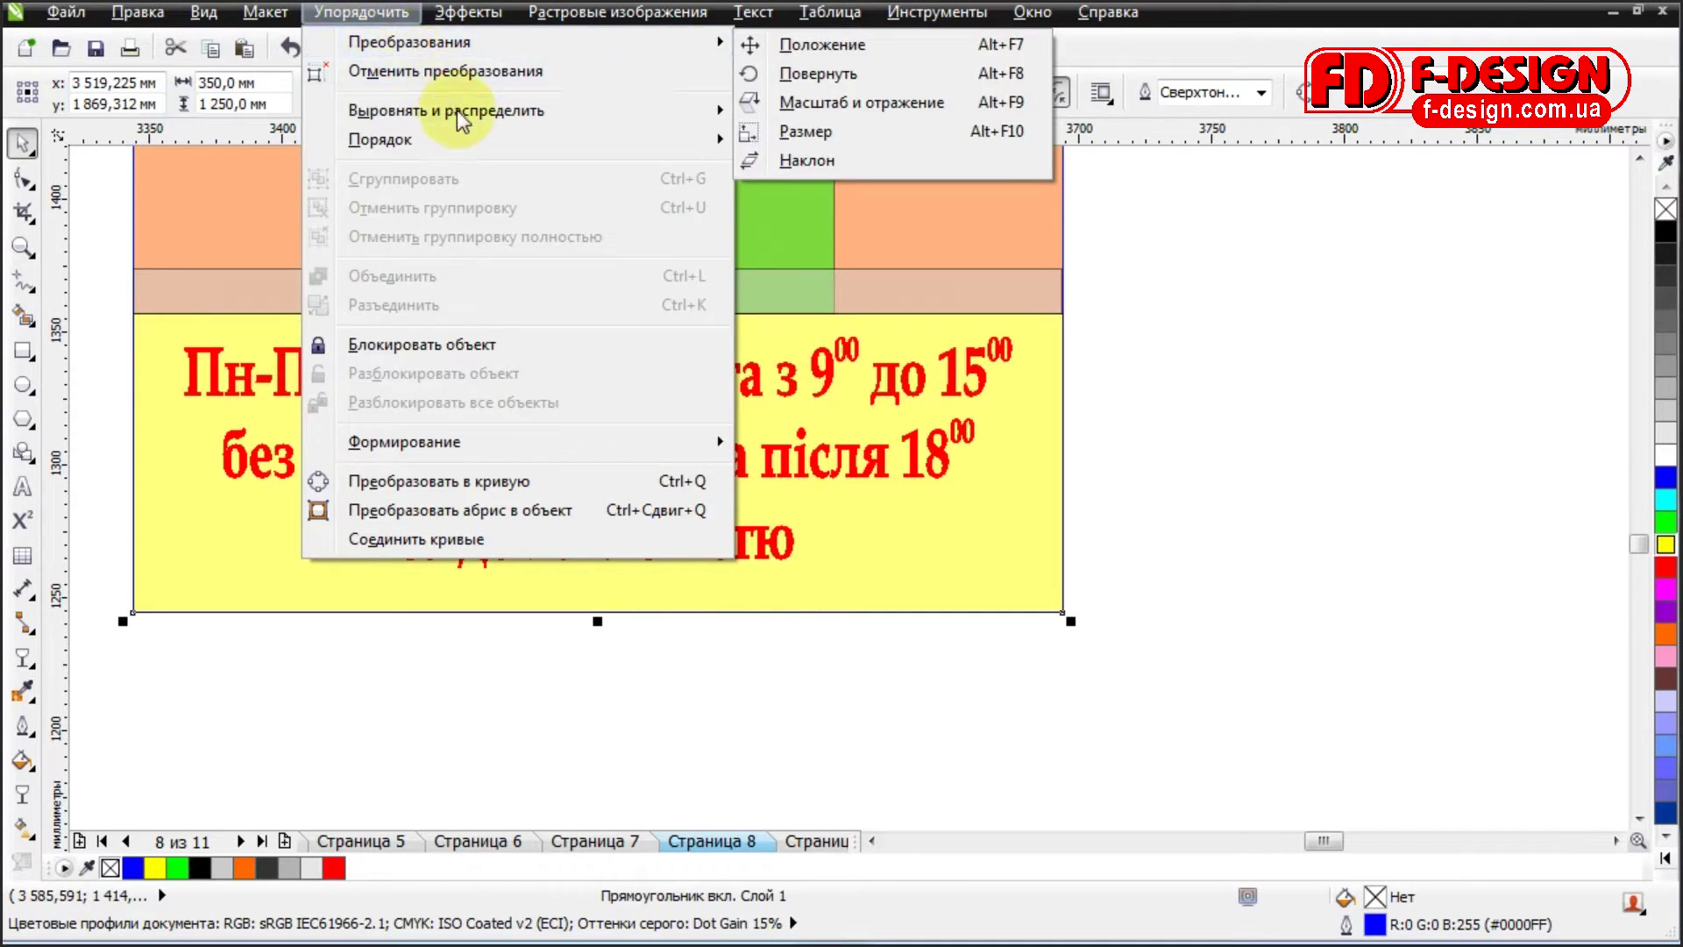
pyautogui.moveTo(461, 117)
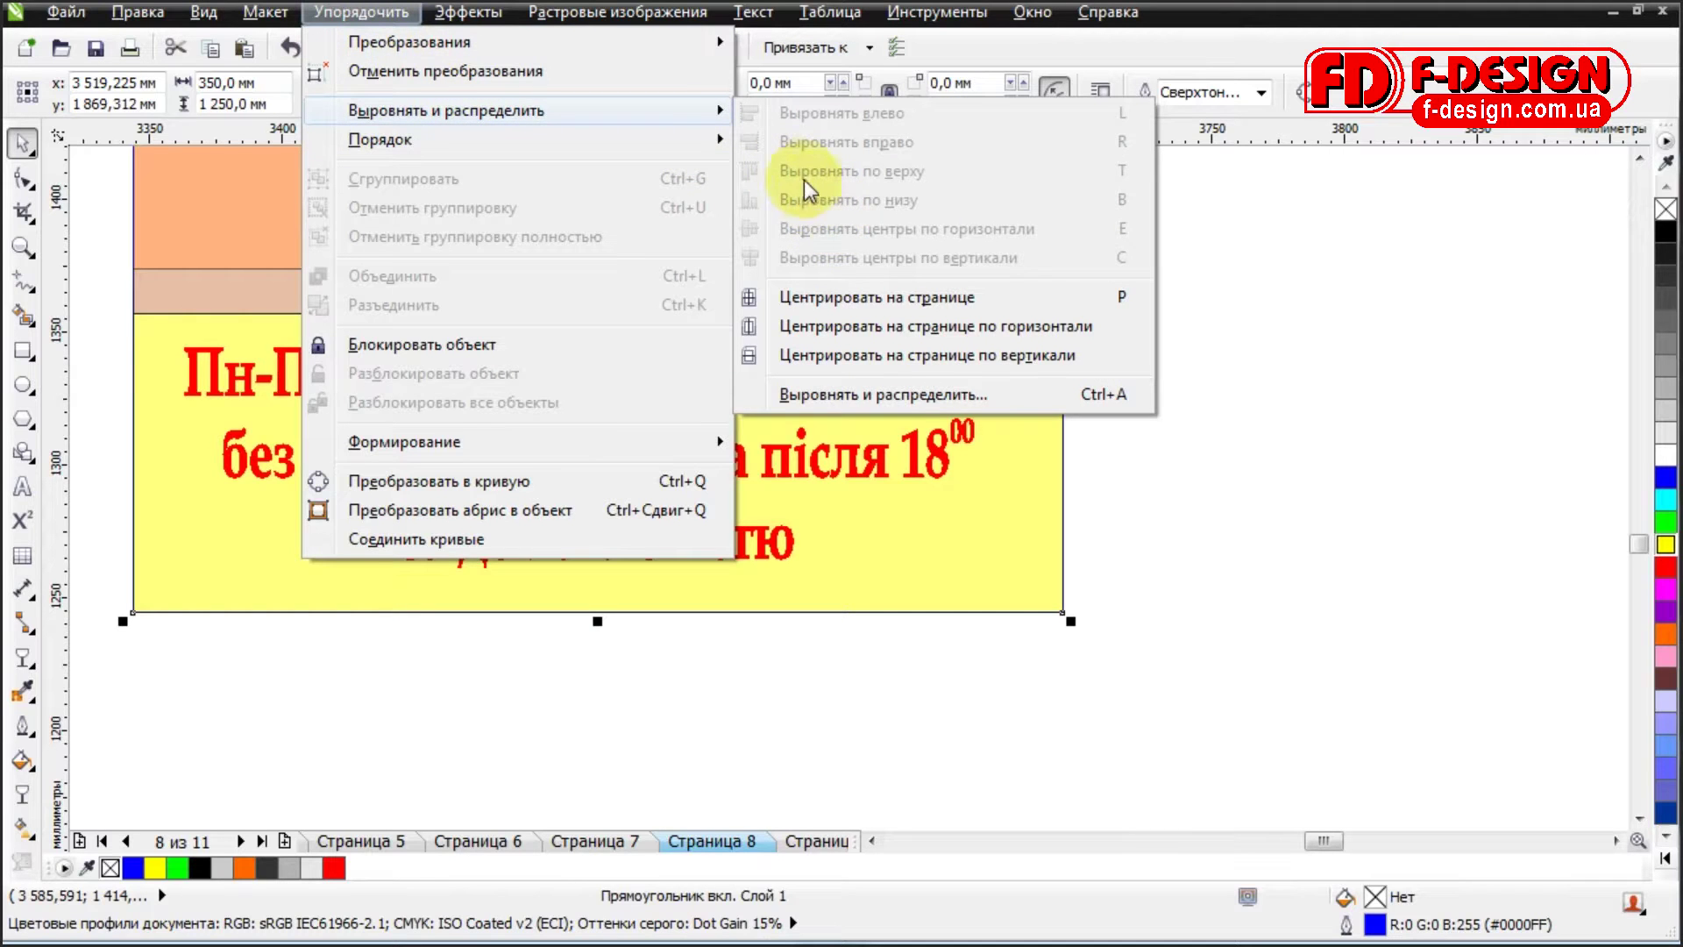
pyautogui.click(1087, 509)
pyautogui.click(107, 302)
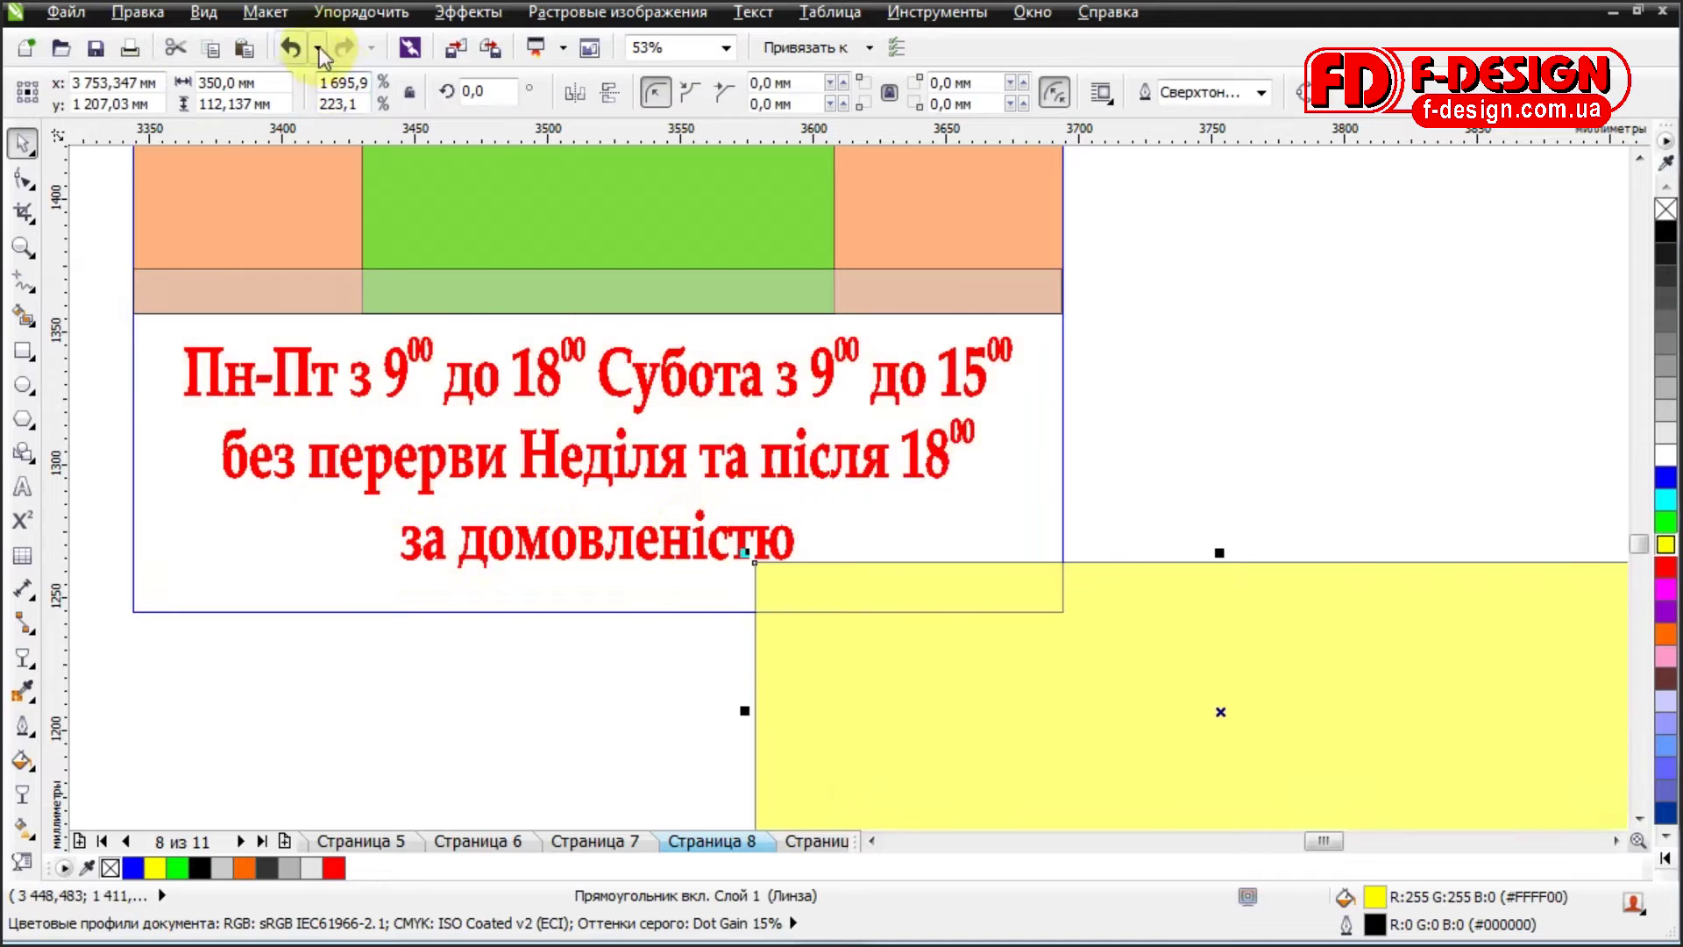
pyautogui.click(290, 48)
# Select the opening-hours text and the lower yellow band and align their centers horizontally so the text is centered in the band's height.
pyautogui.click(97, 294)
pyautogui.moveTo(93, 279); pyautogui.dragTo(1139, 674)
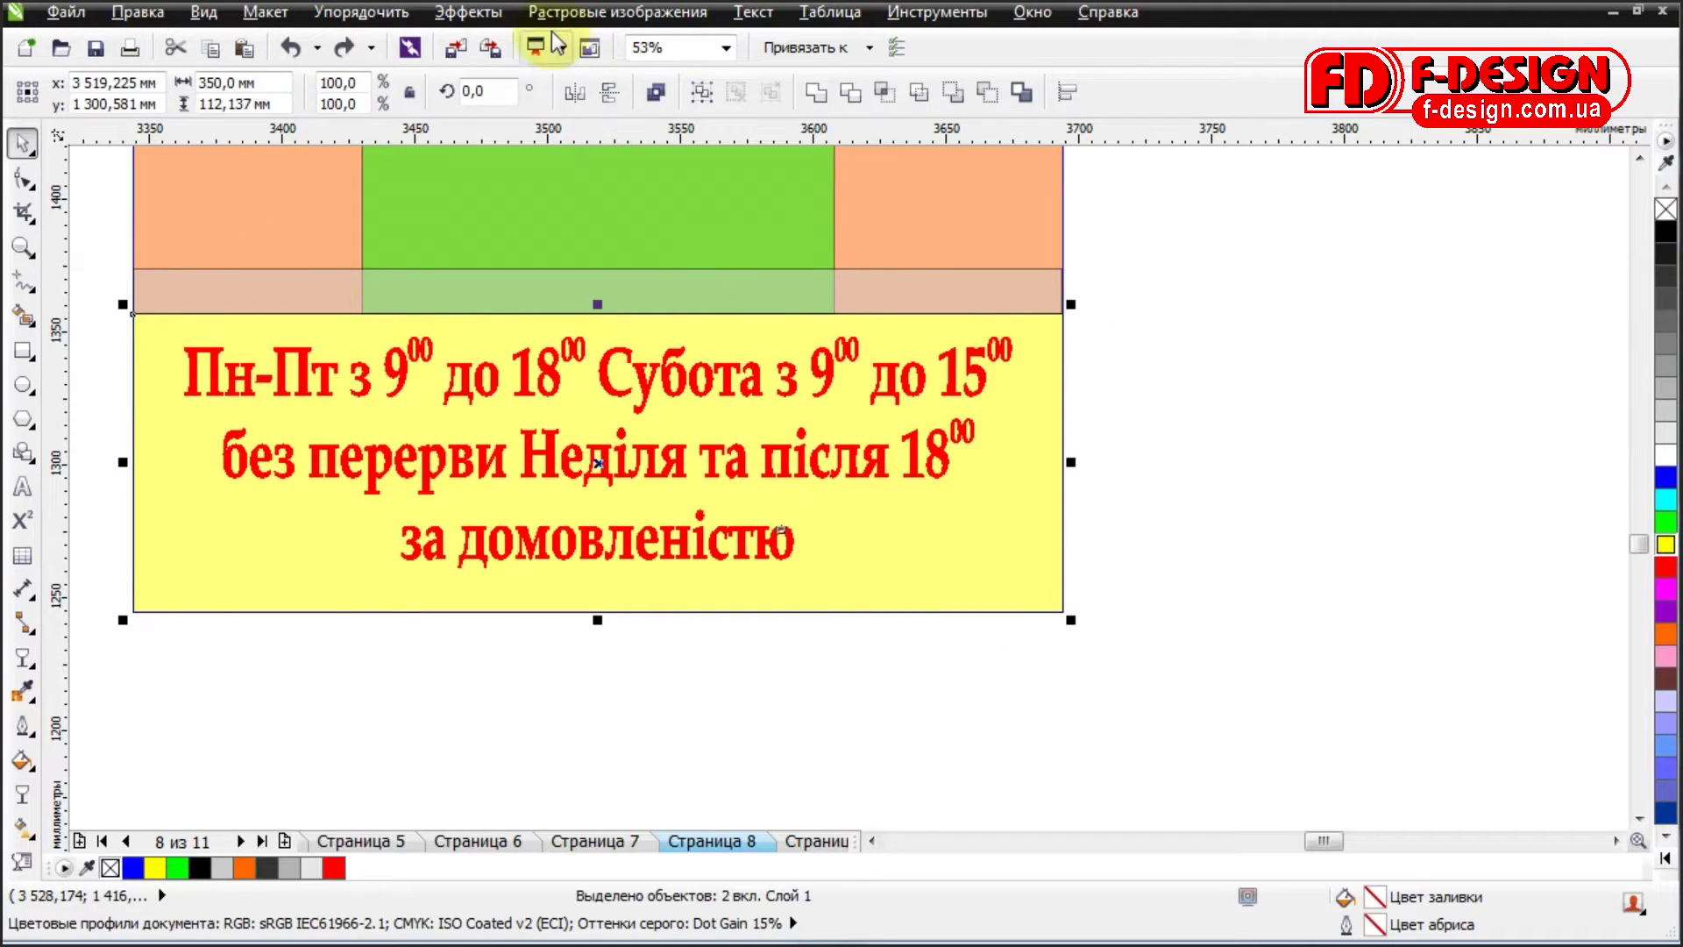
pyautogui.click(375, 12)
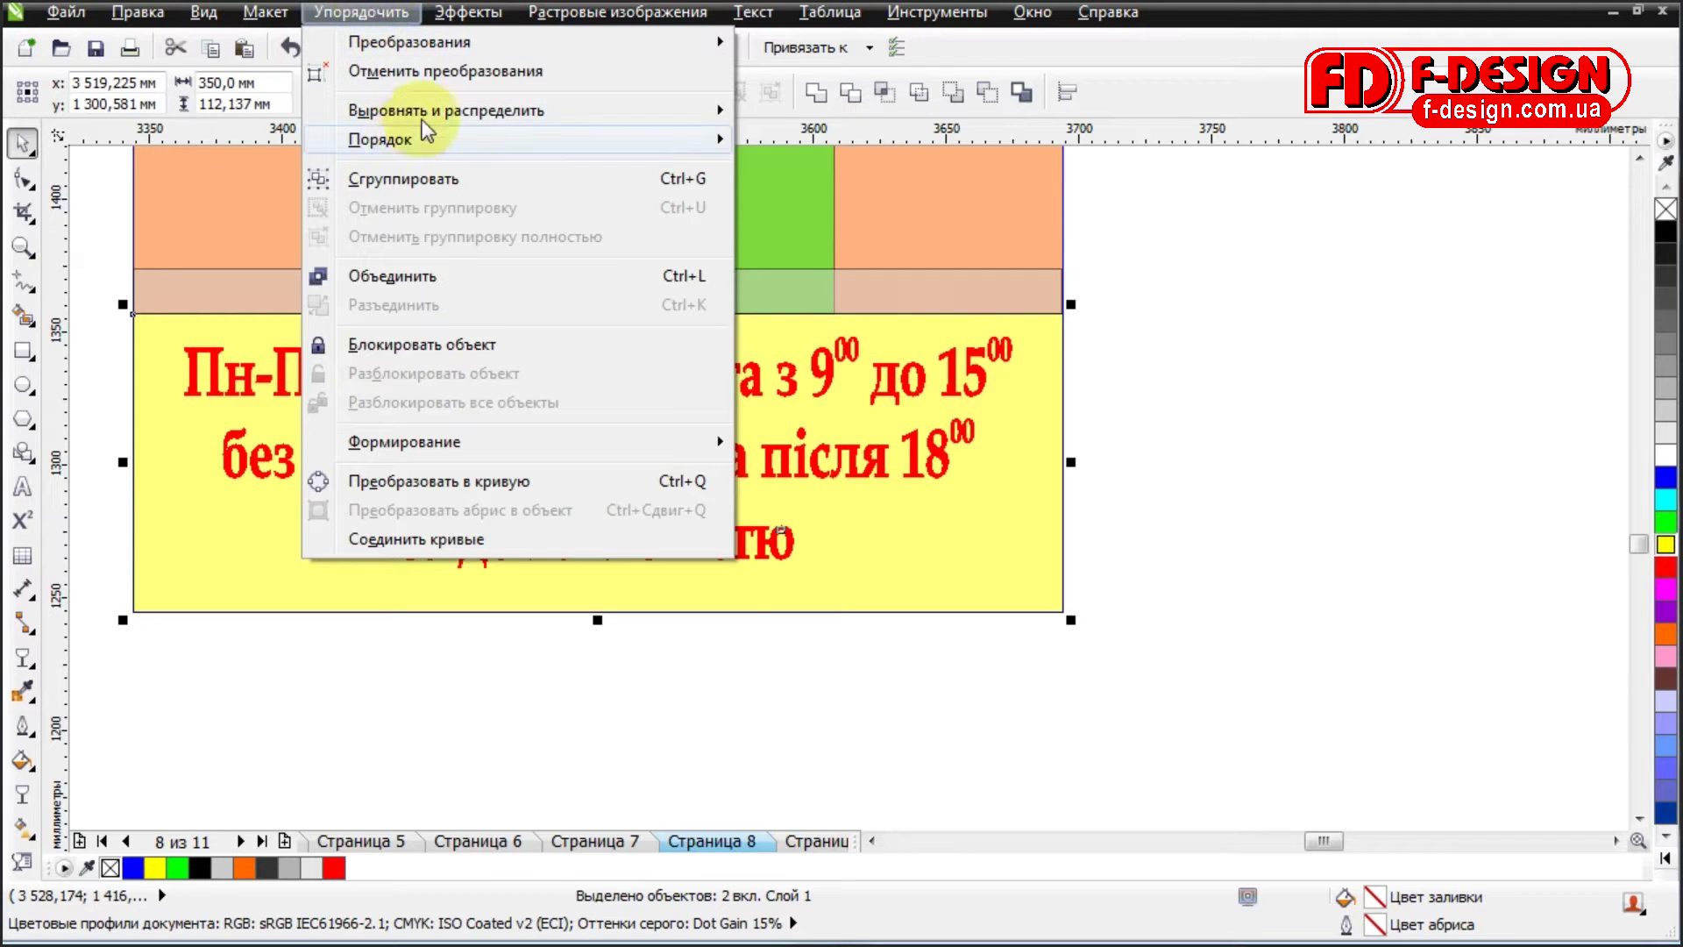
pyautogui.moveTo(424, 109)
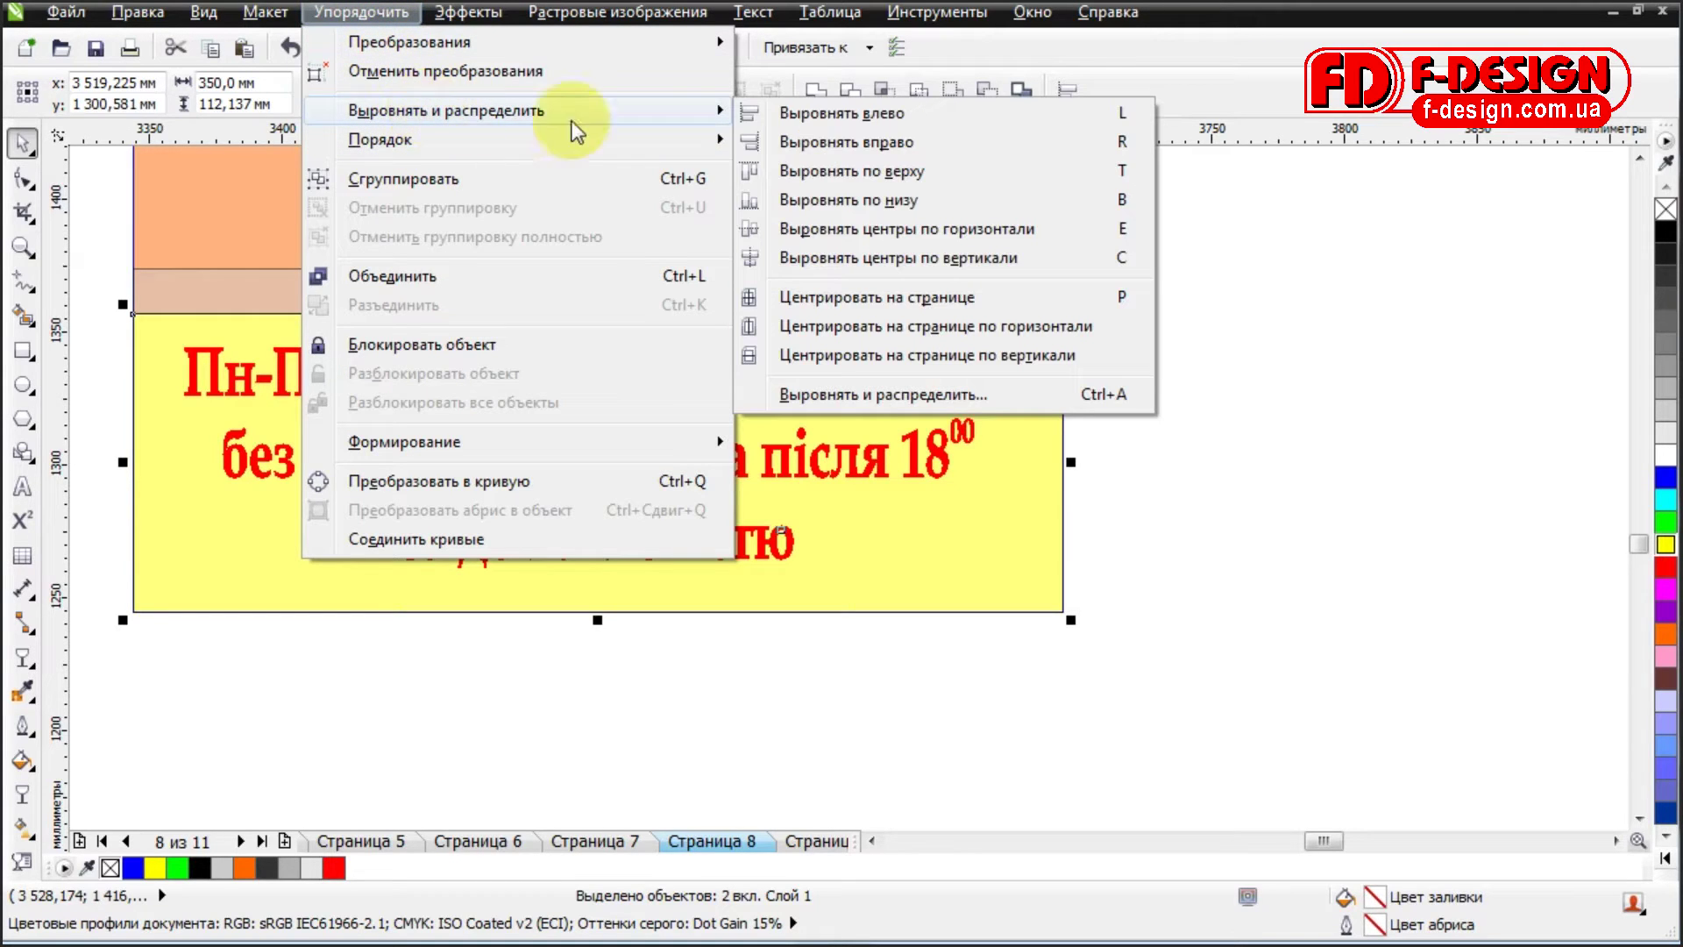
pyautogui.click(814, 229)
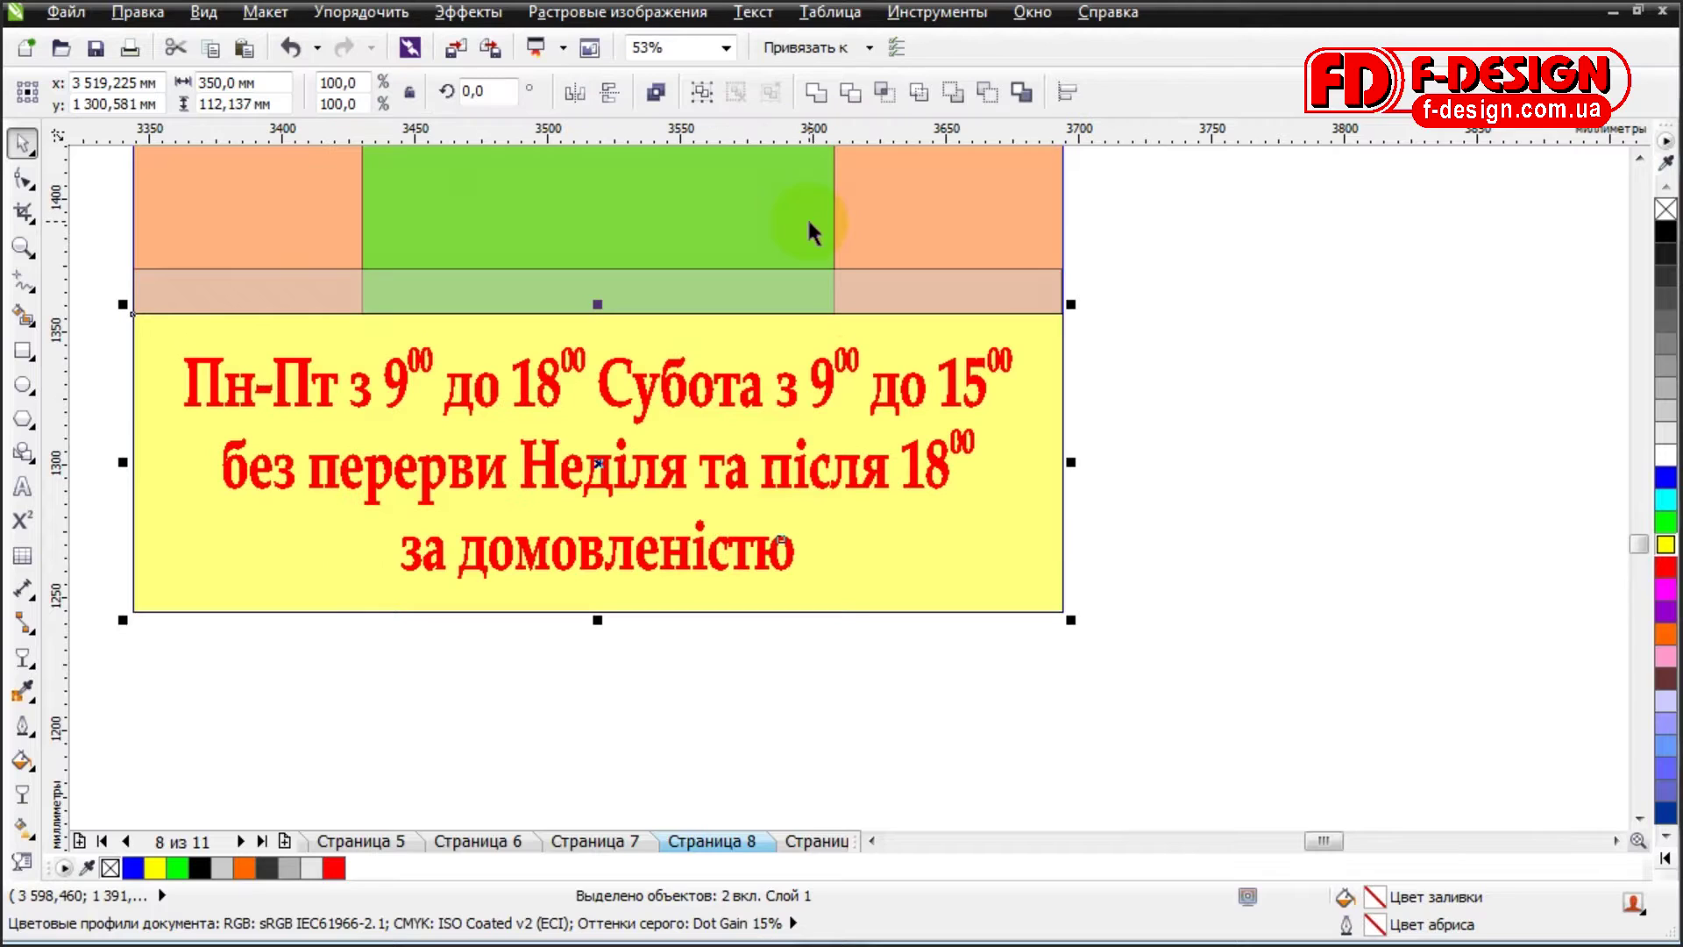
pyautogui.click(1224, 449)
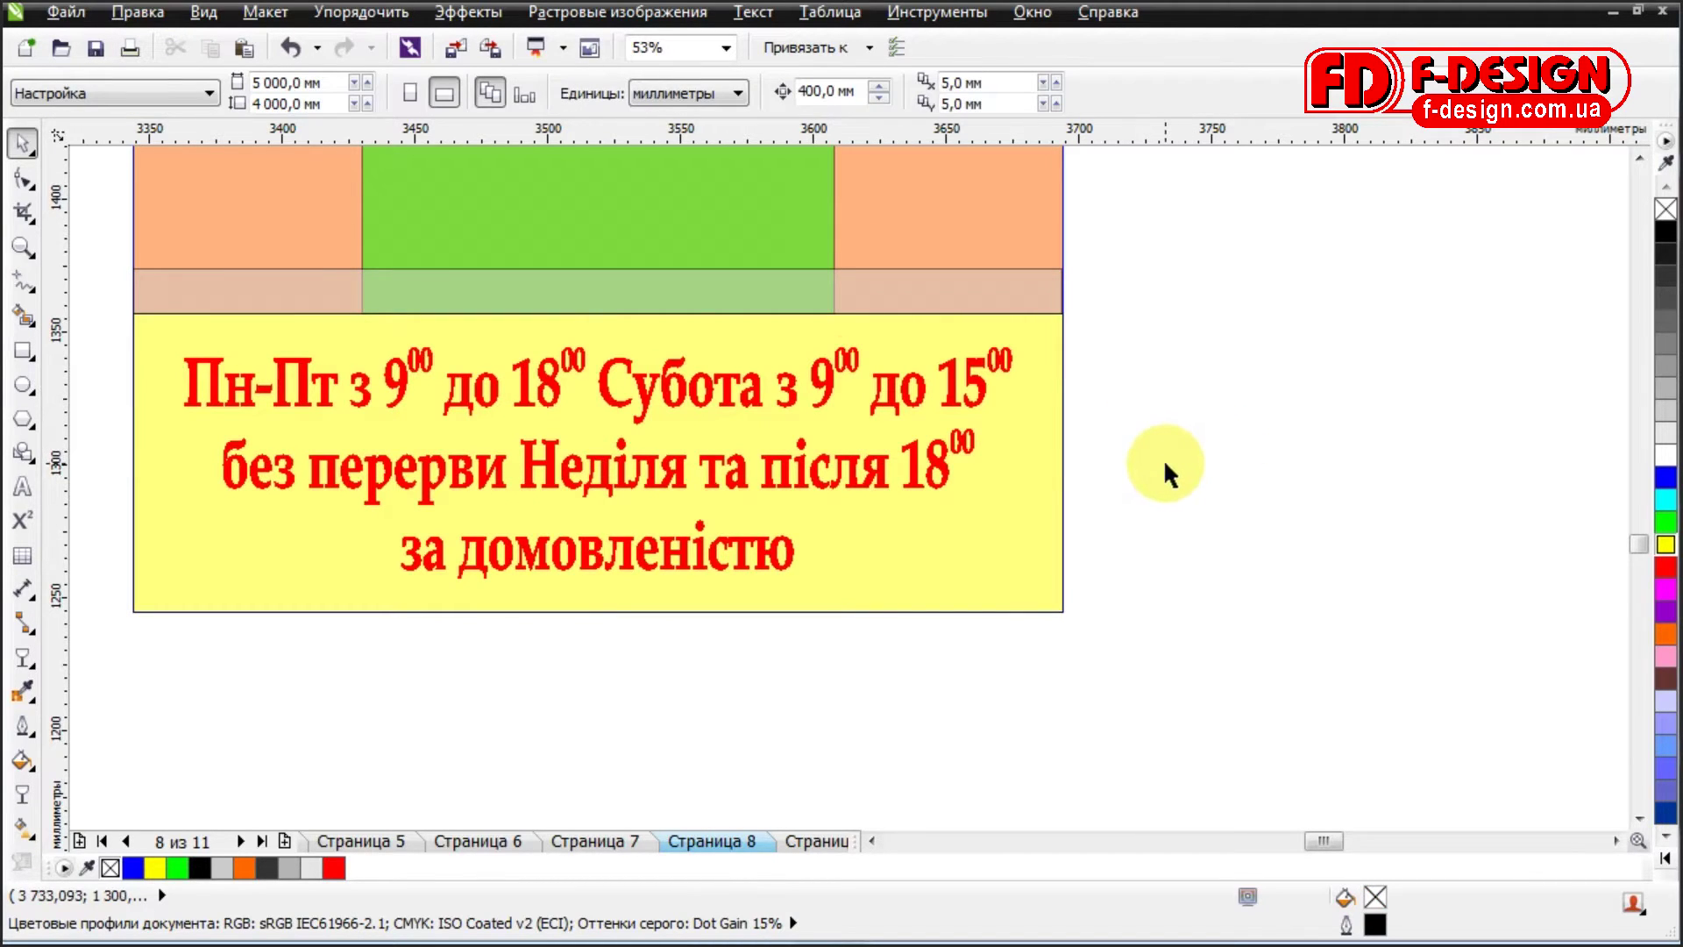
# Rotate the red НОТАРІУС text 90° and place it over the green central rectangle, starting just above the lower grey strip.
pyautogui.scroll(-2, 1165, 460)
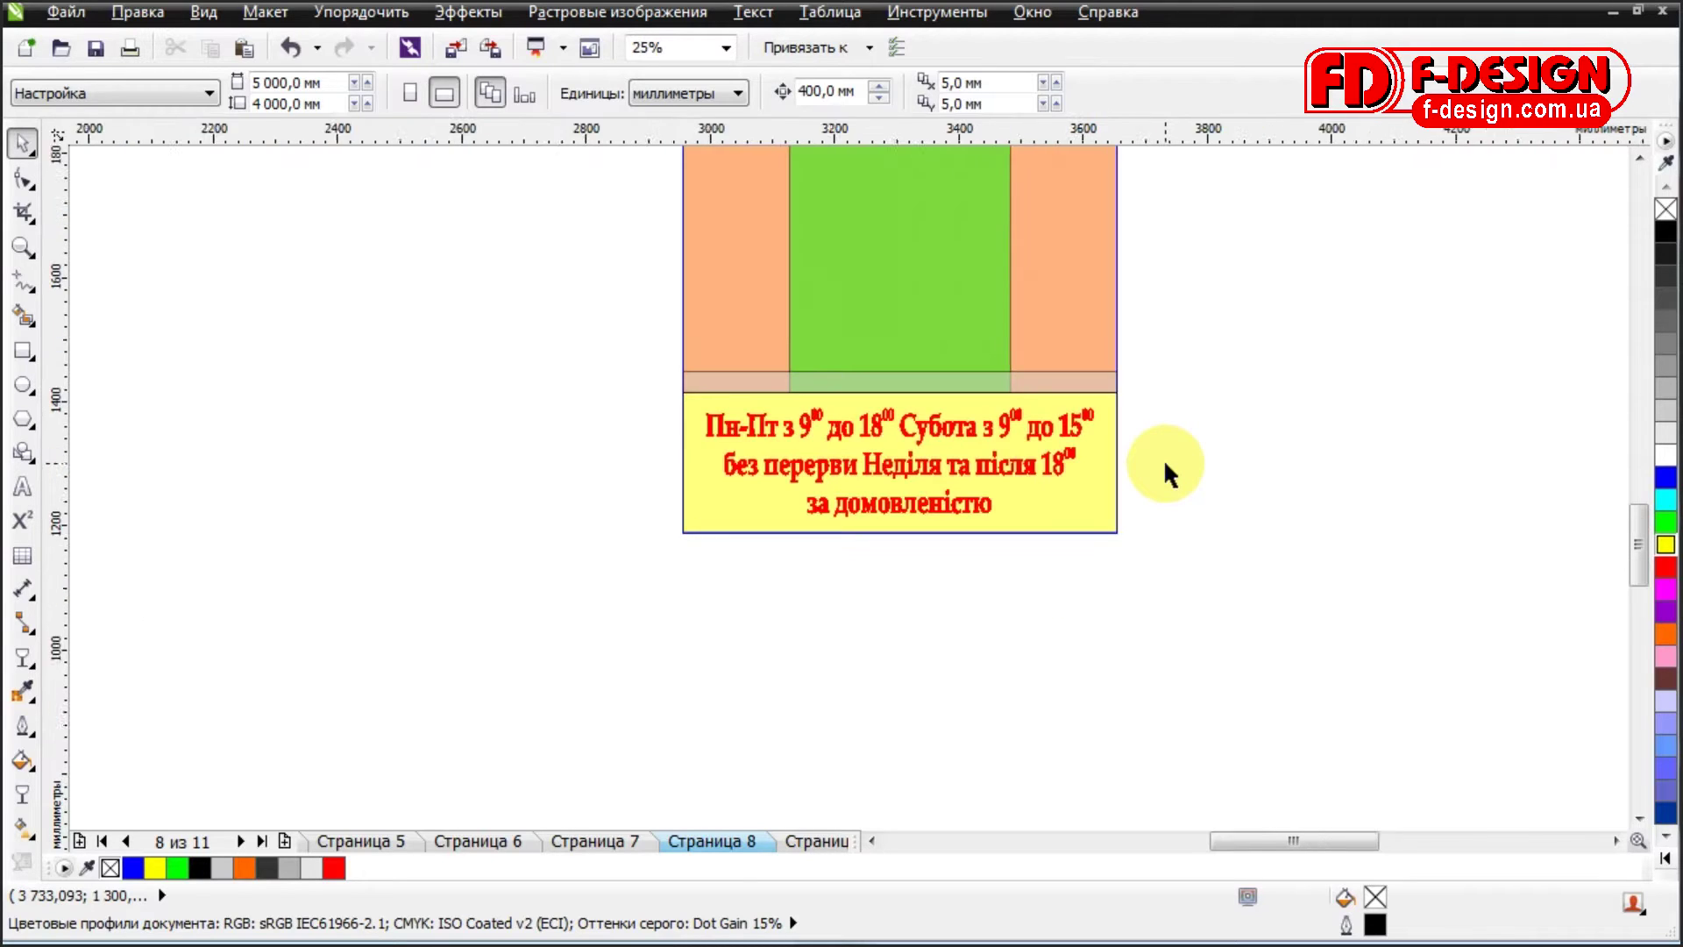
pyautogui.scroll(-3, 1164, 459)
pyautogui.click(1638, 158)
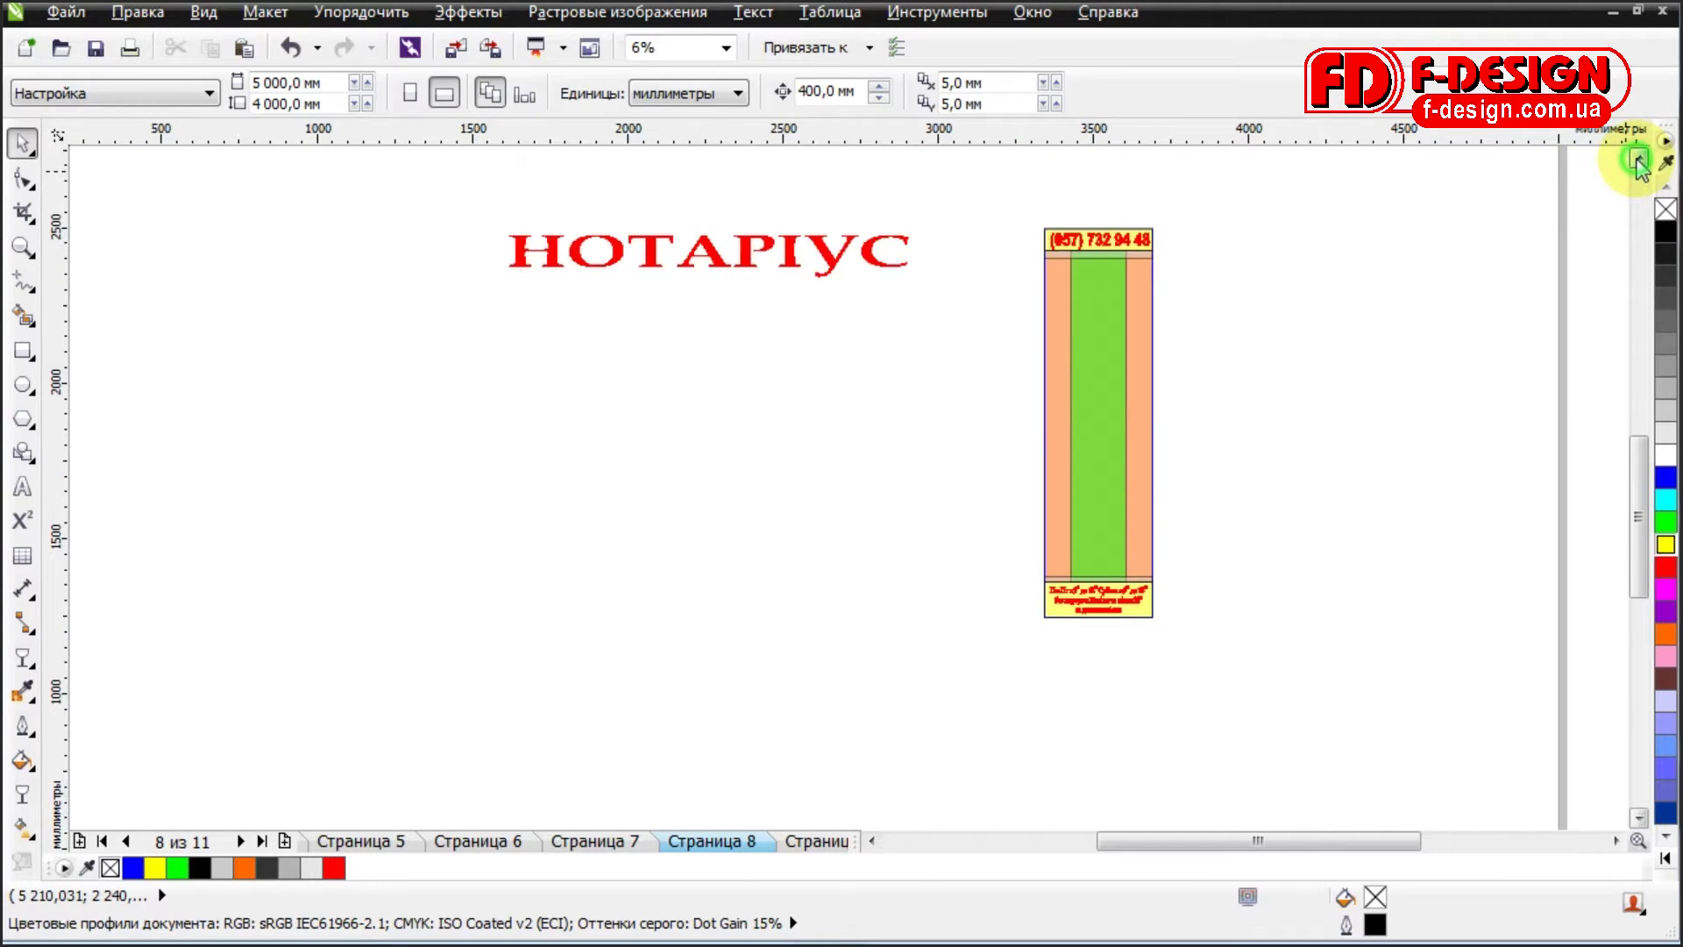
pyautogui.click(868, 245)
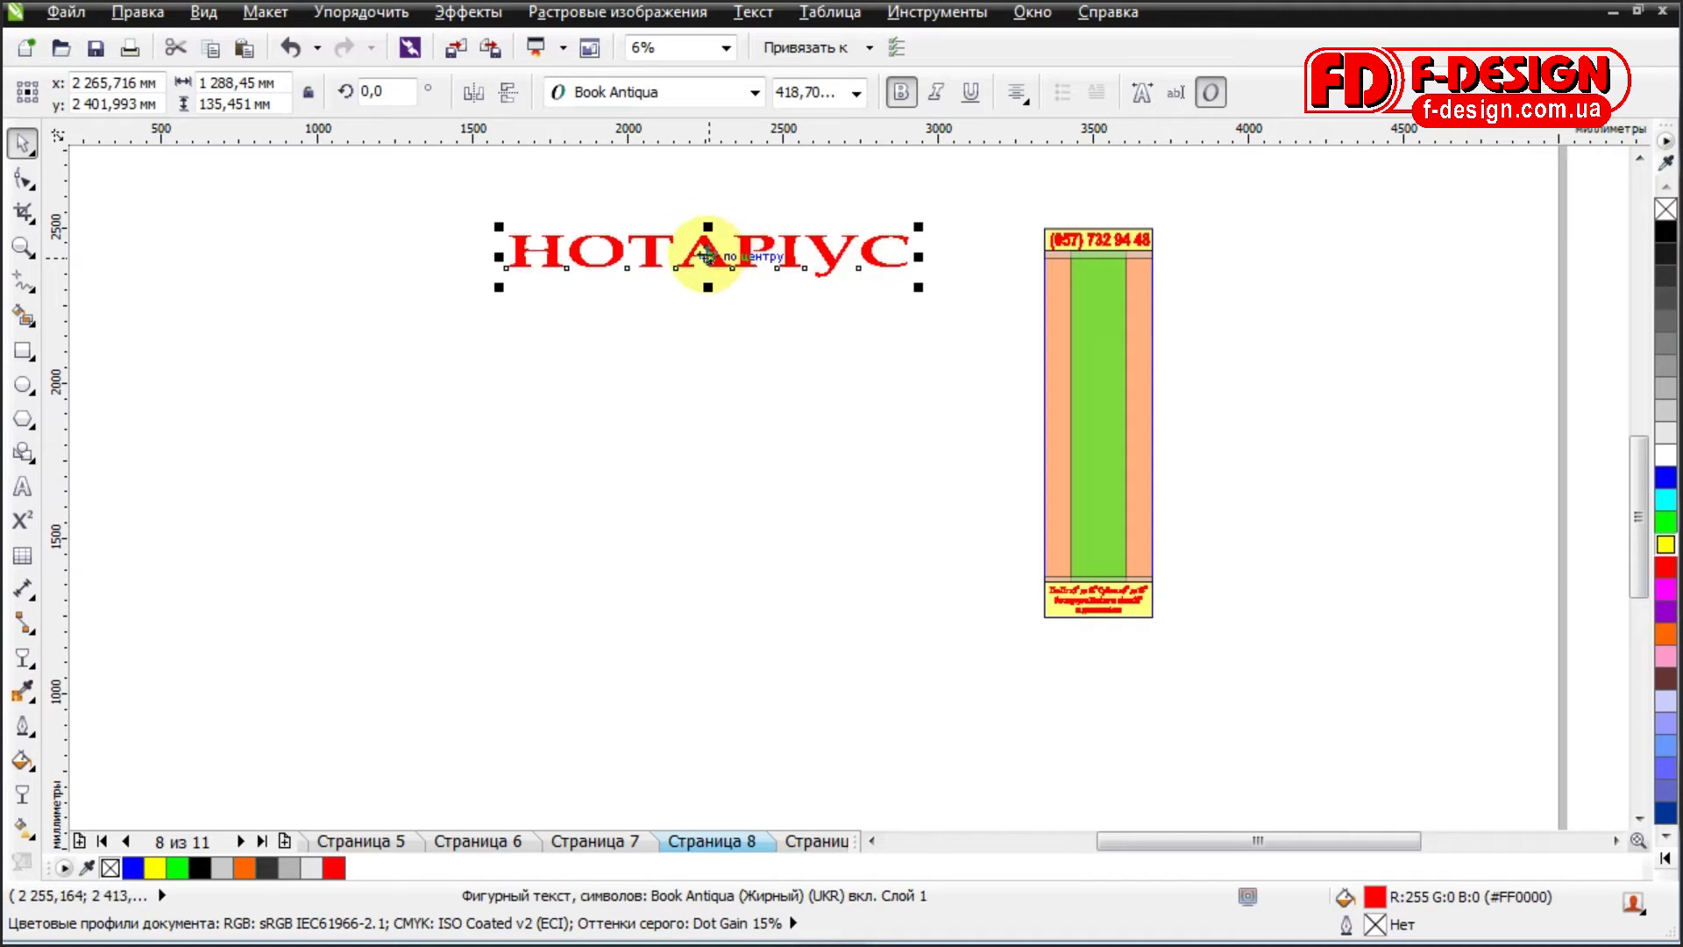
pyautogui.moveTo(709, 254); pyautogui.dragTo(1071, 370)
pyautogui.click(1072, 369)
pyautogui.moveTo(1282, 347); pyautogui.dragTo(1099, 286)
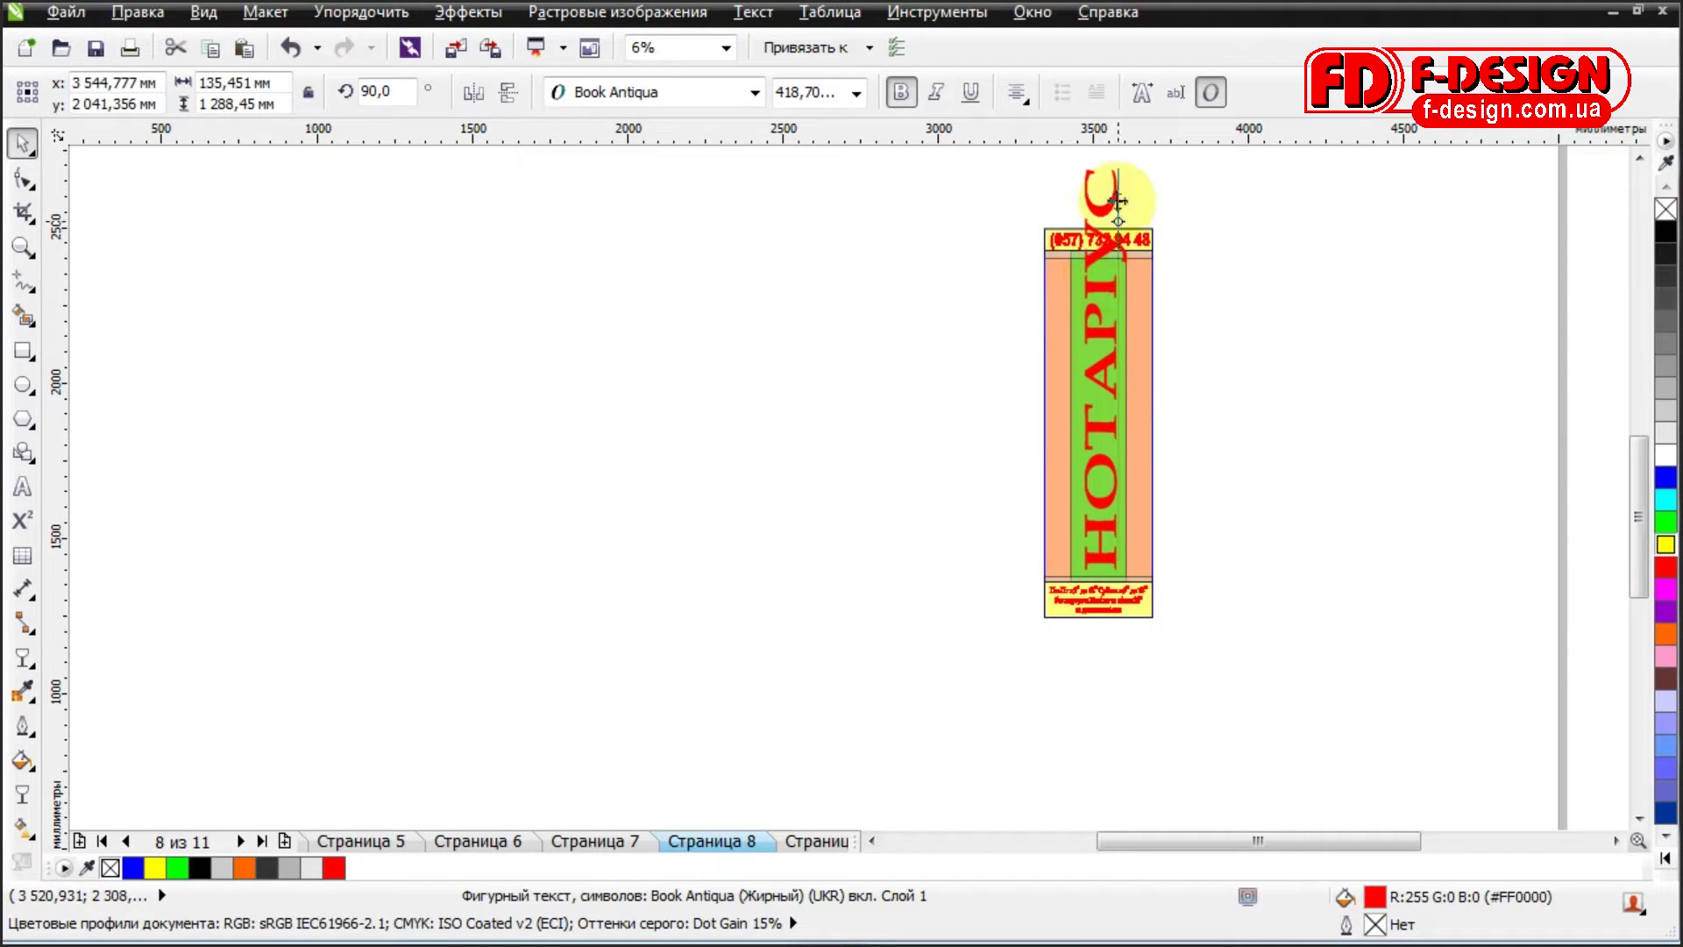
# Shorten the vertical НОТАРІУС text to about 979 mm to fit between the grey strips and widen it to about 238 mm.
pyautogui.moveTo(1104, 159); pyautogui.dragTo(1117, 252)
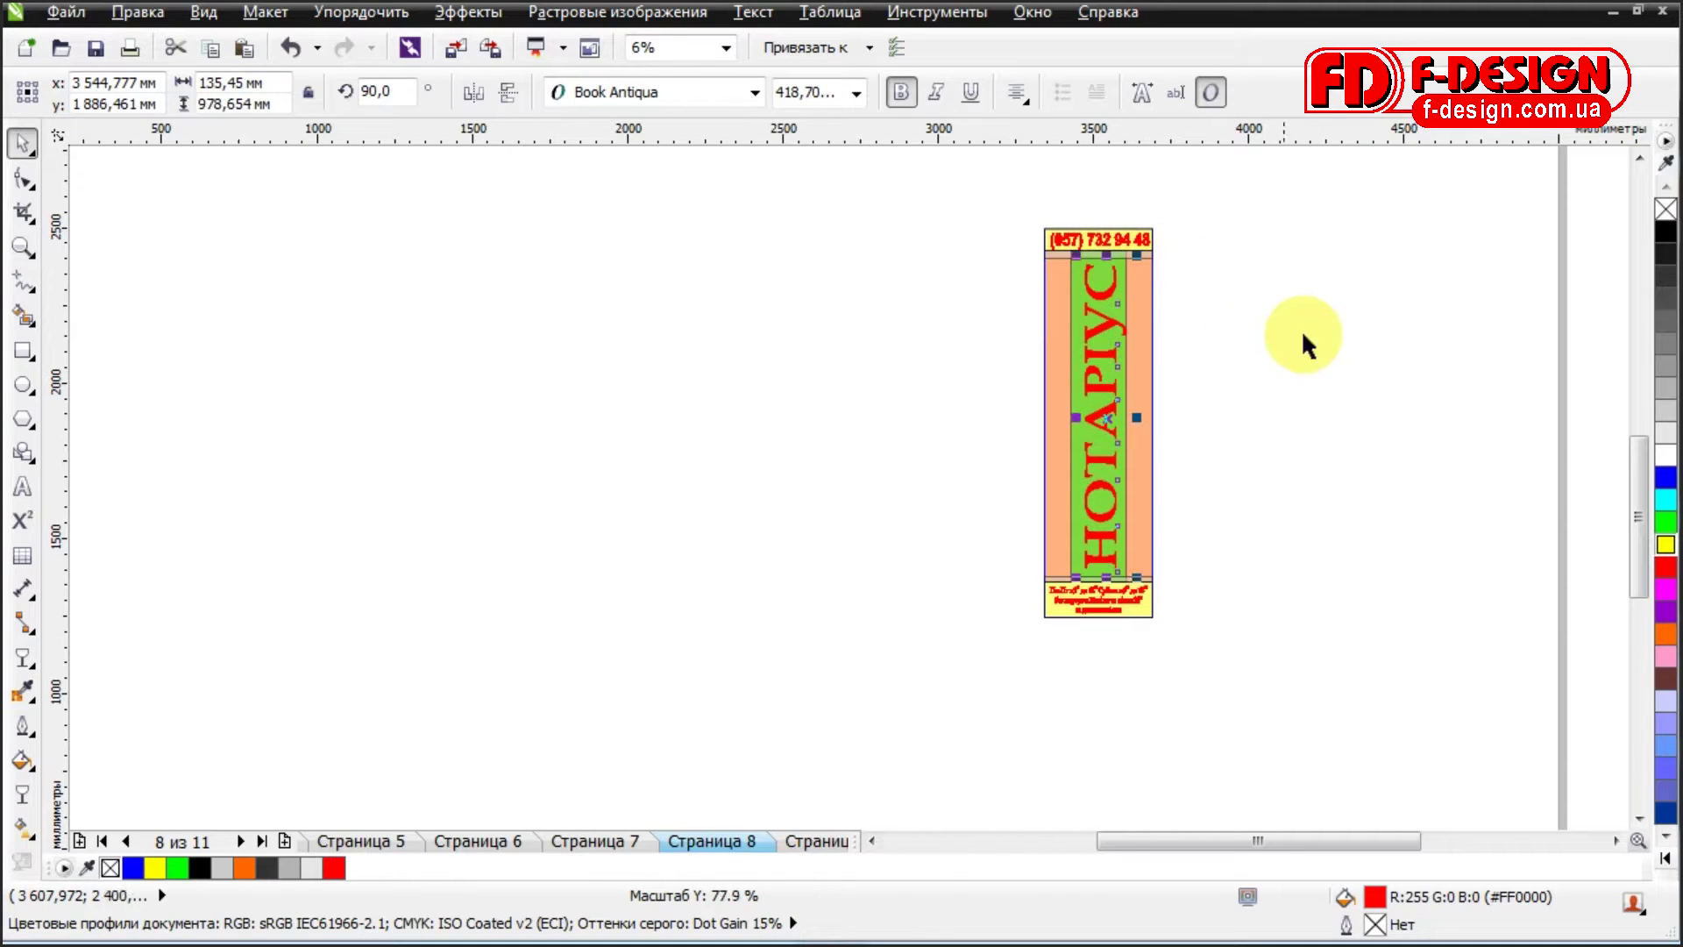
pyautogui.moveTo(1072, 415); pyautogui.dragTo(1179, 395)
pyautogui.scroll(2, 1129, 430)
pyautogui.scroll(-2, 1259, 407)
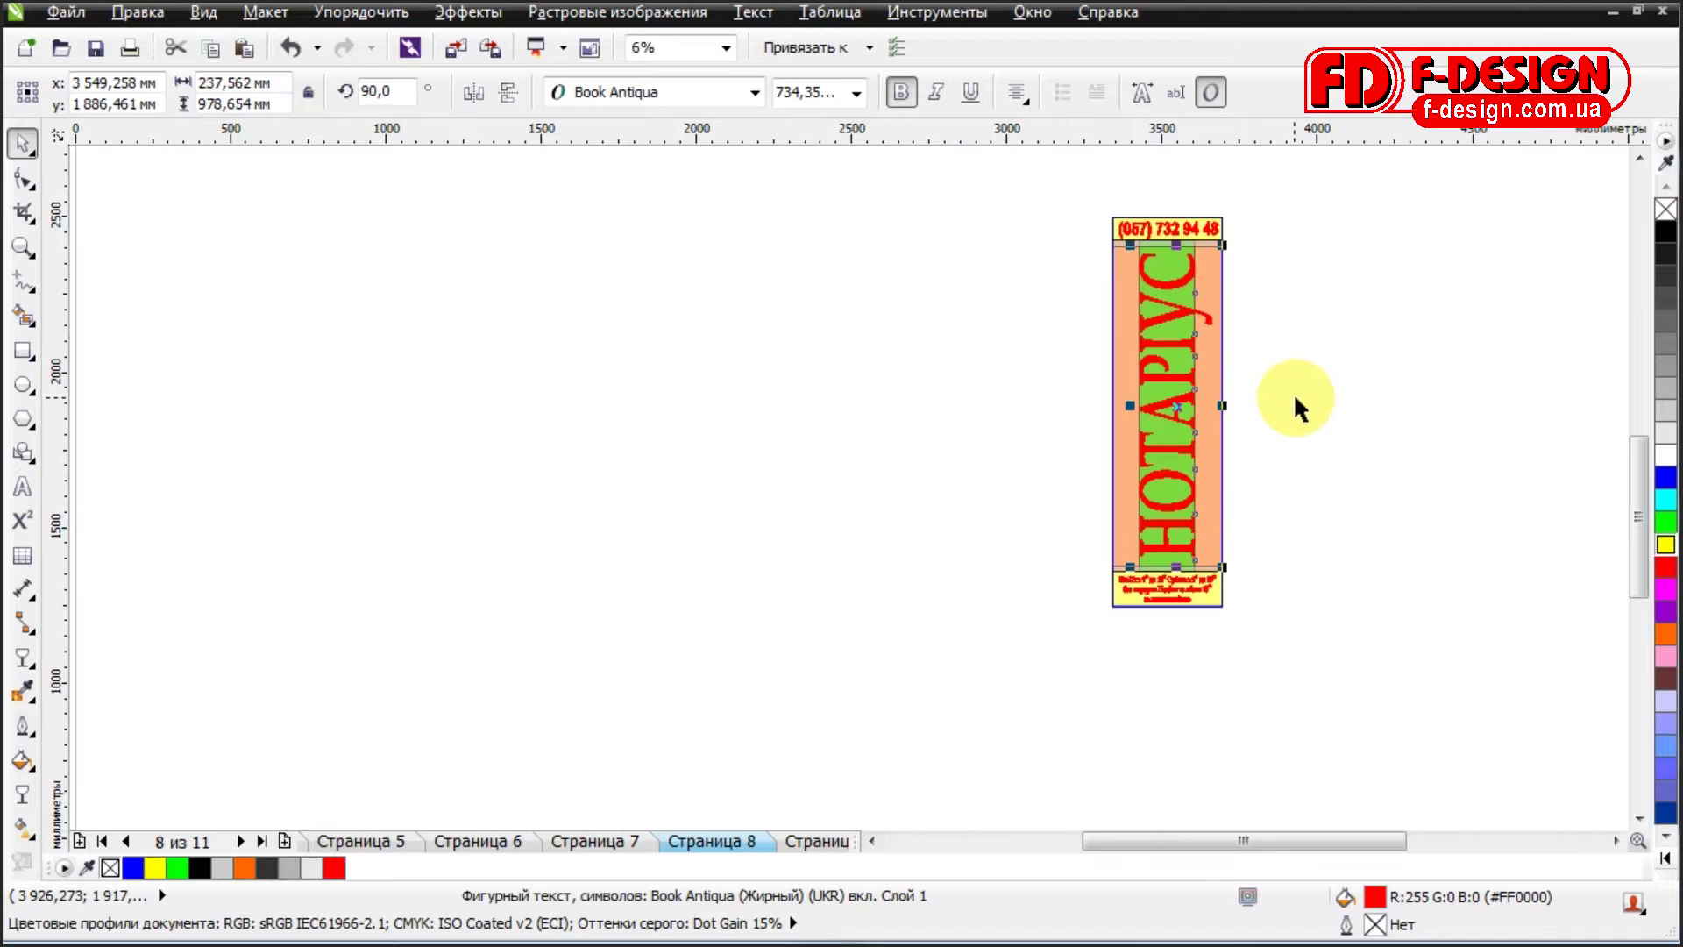
pyautogui.click(1296, 402)
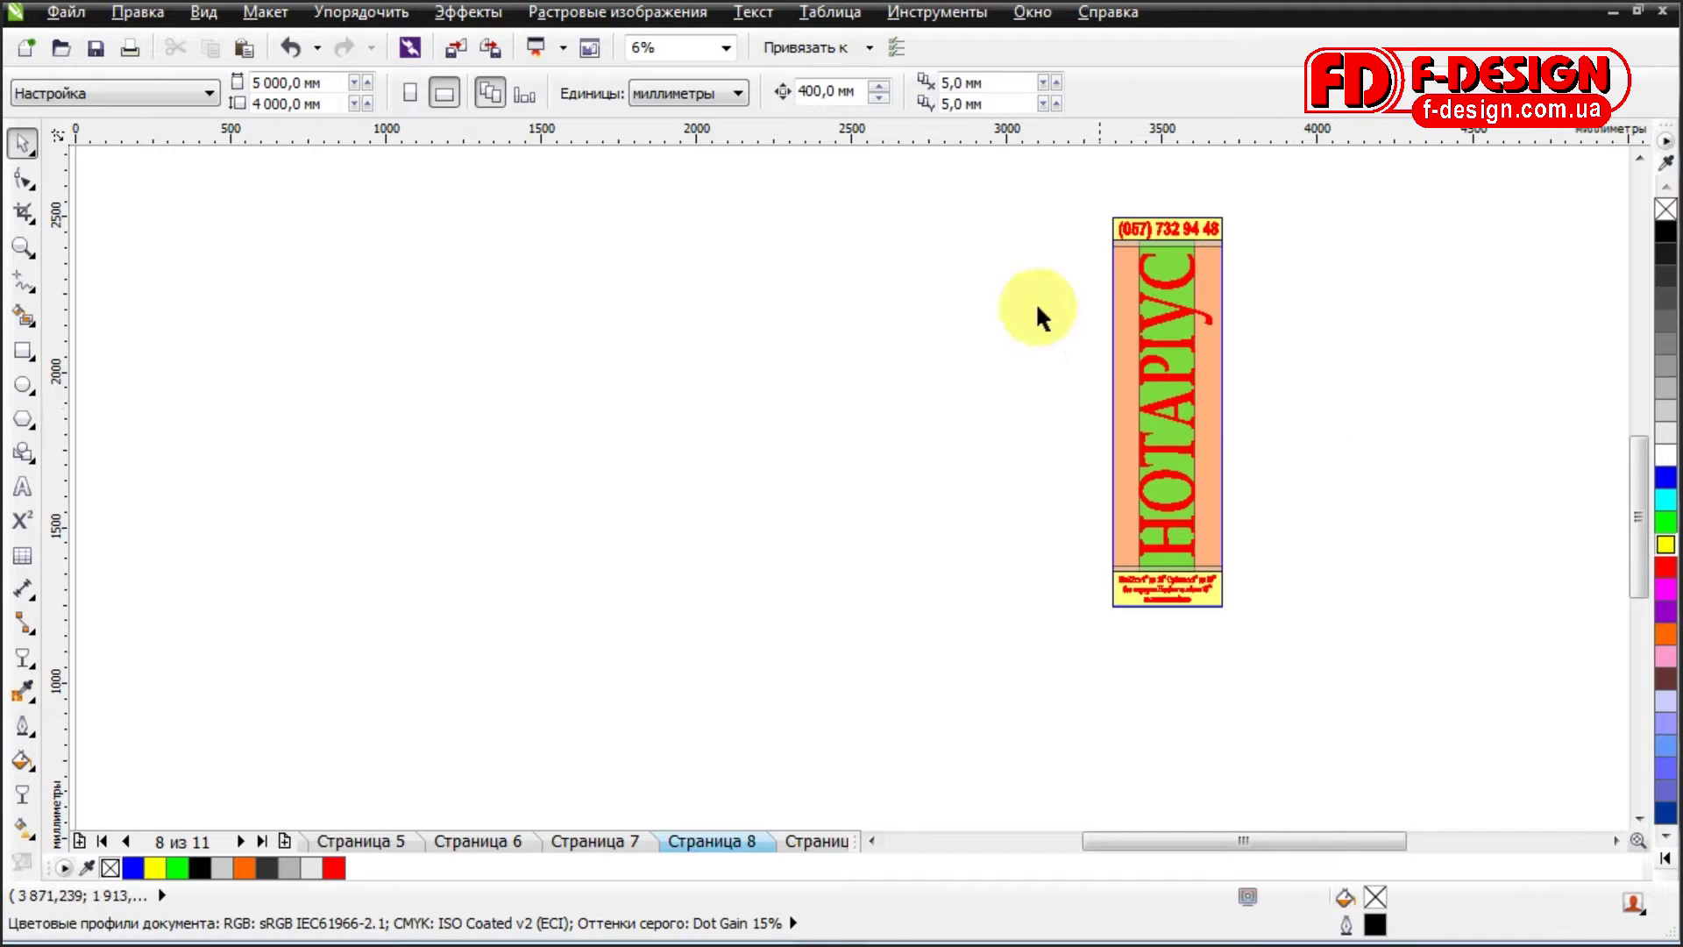
# Undo the resizing, rotation and placement of the НОТАРІУС text, back to the horizontal word beside the sign, and deselect it.
pyautogui.click(292, 49)
pyautogui.click(292, 50)
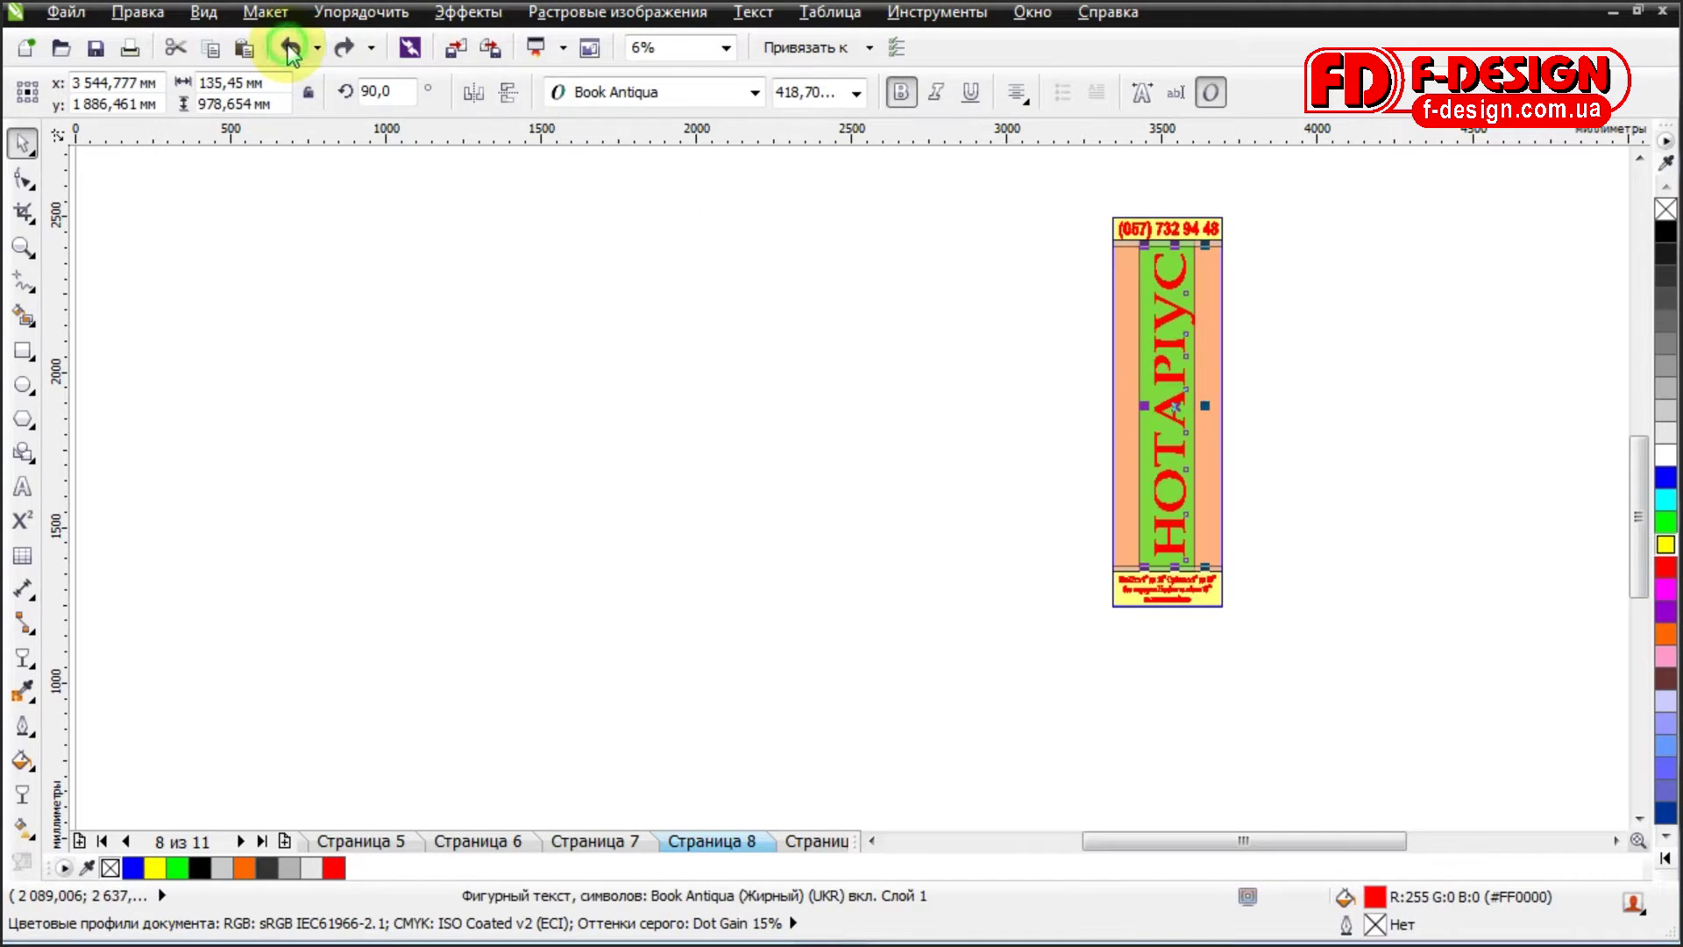
pyautogui.click(288, 47)
pyautogui.click(289, 48)
pyautogui.click(289, 49)
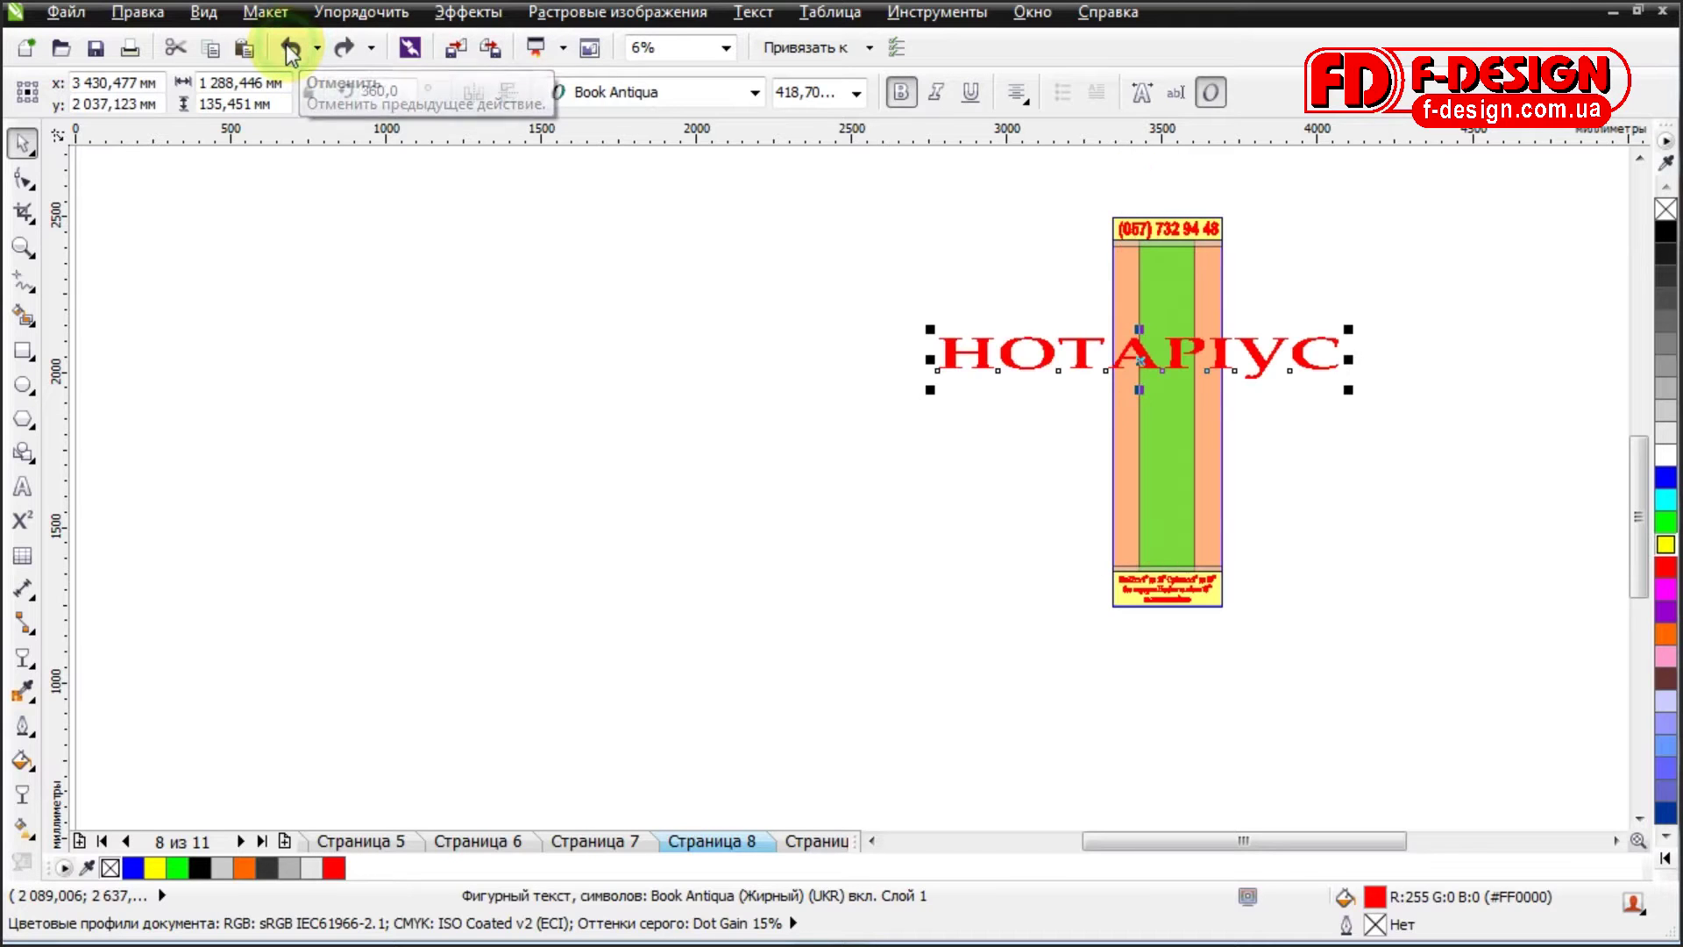
pyautogui.click(290, 49)
pyautogui.click(590, 332)
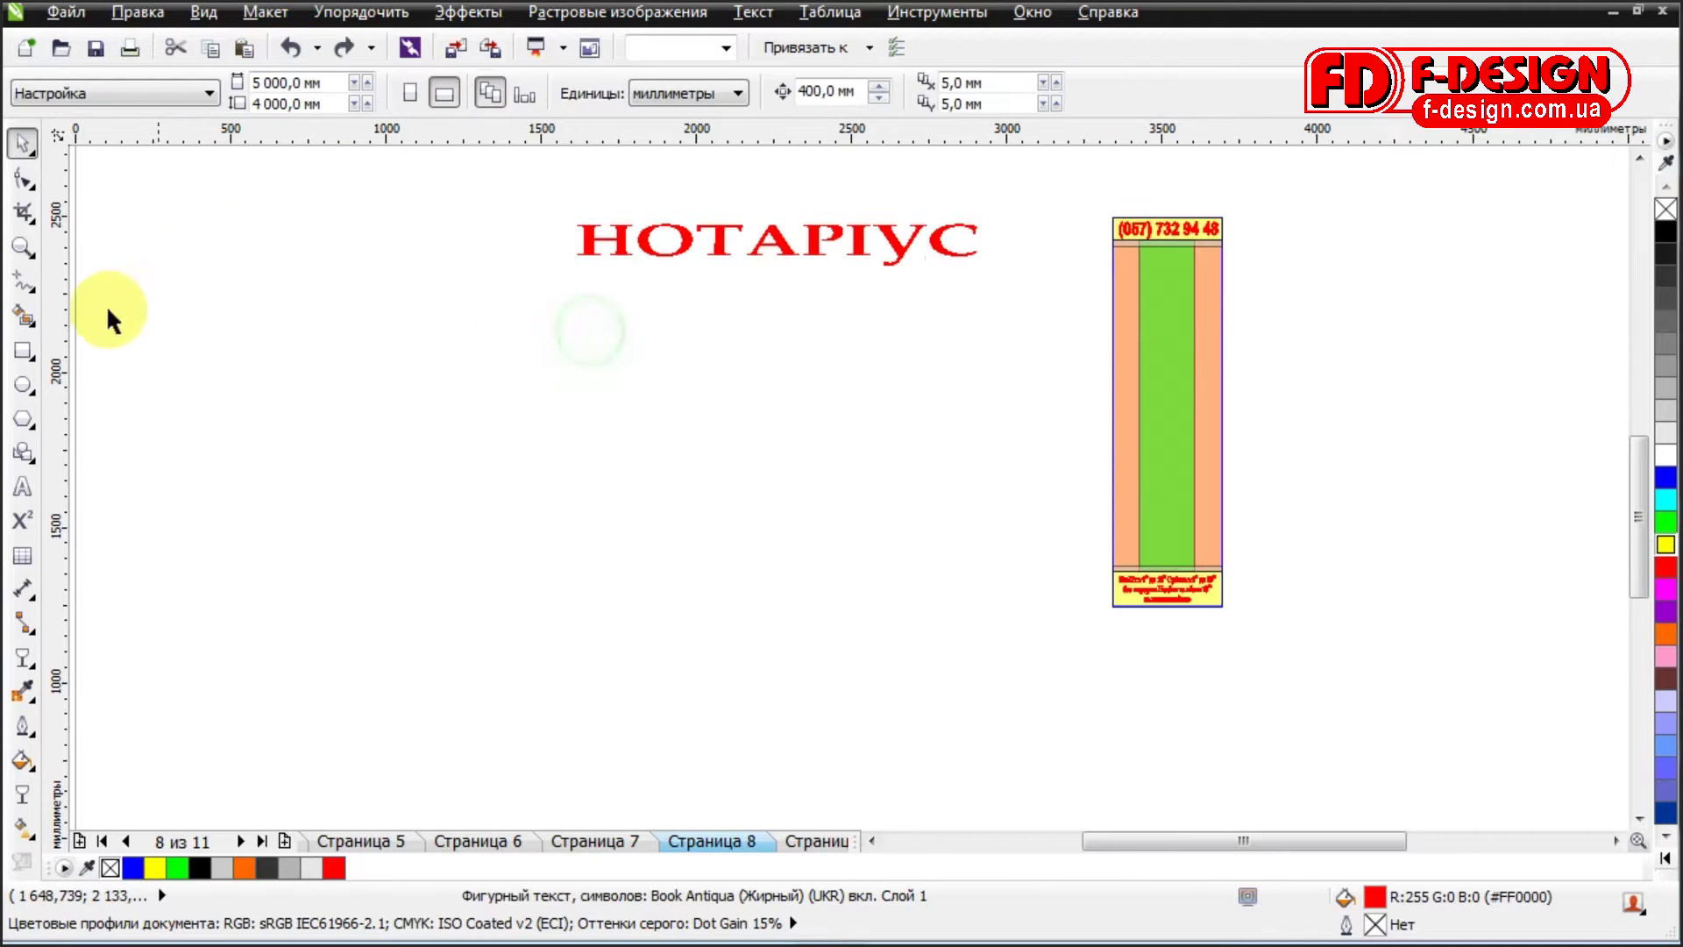
# Break the word НОТАРІУС into single-letter lines so the upright letters stack in one vertical column.
pyautogui.click(24, 488)
pyautogui.click(630, 241)
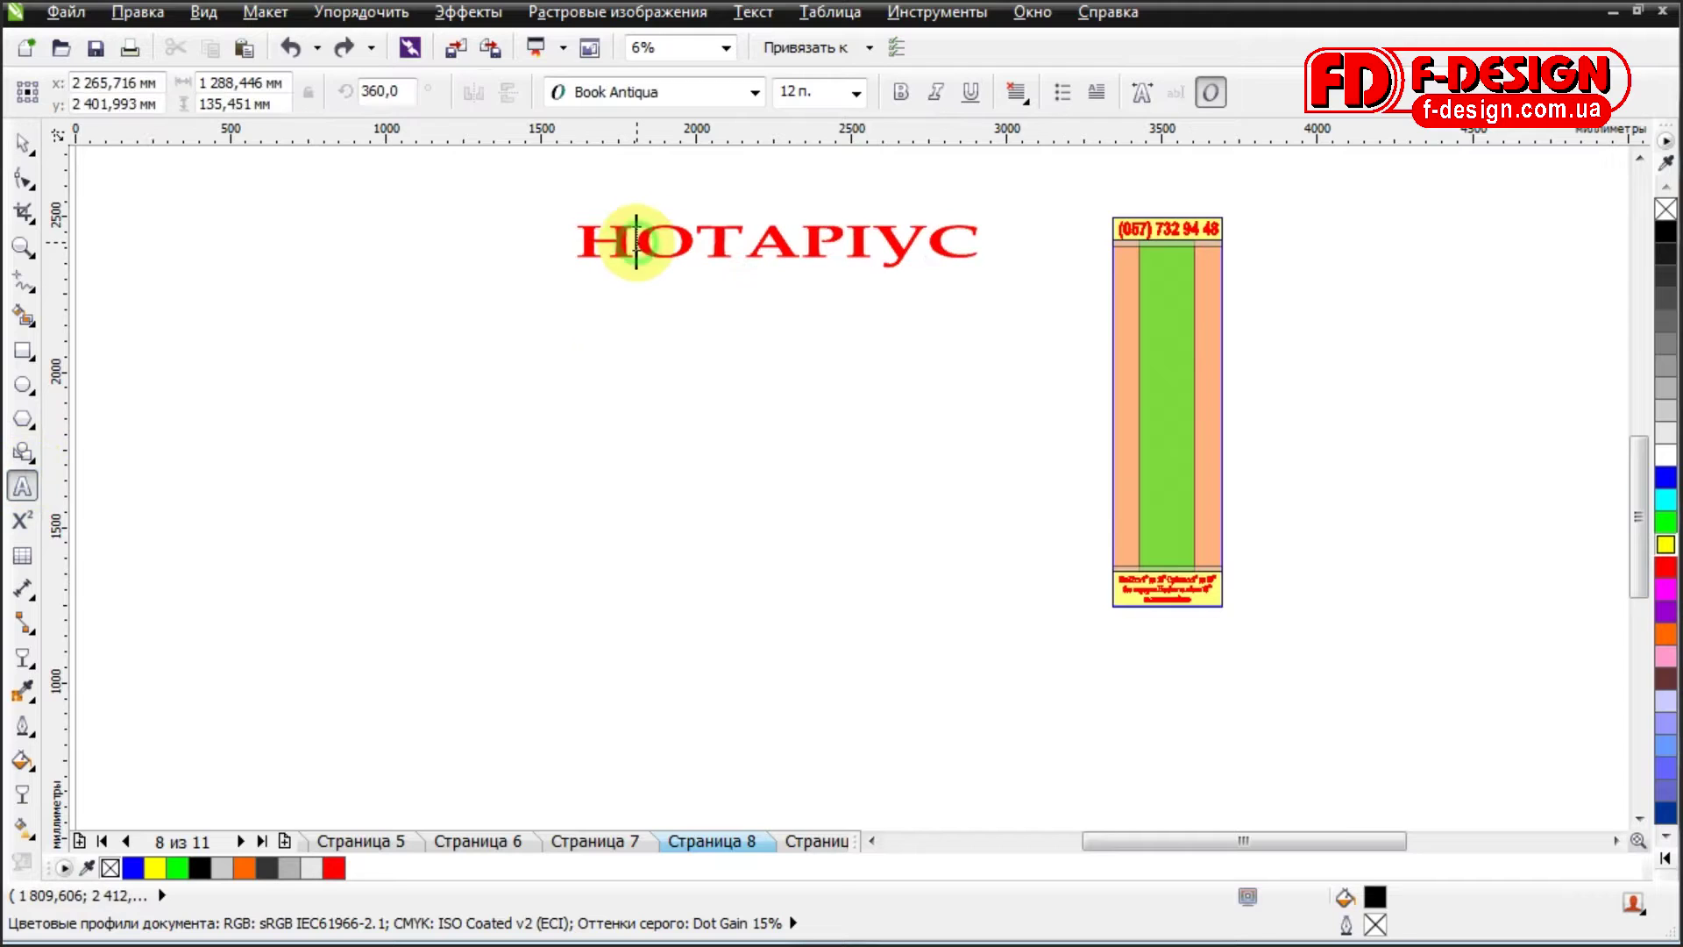
pyautogui.press('Return')
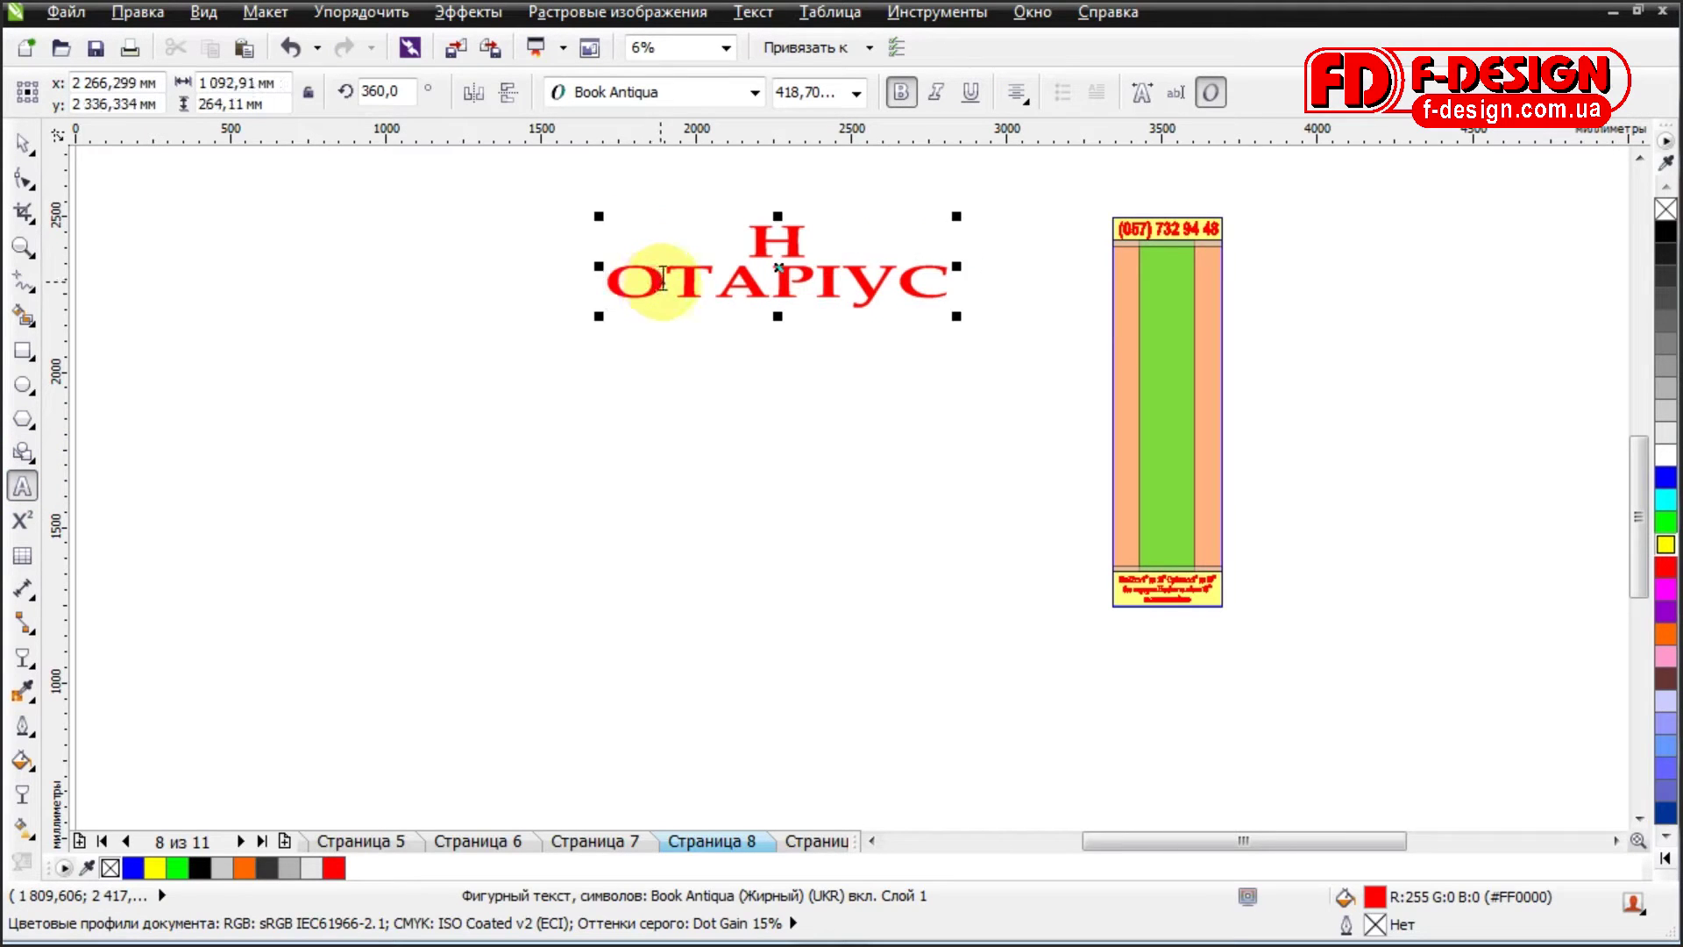
pyautogui.click(671, 277)
pyautogui.press('Return')
pyautogui.click(684, 311)
pyautogui.press('Return')
pyautogui.click(717, 370)
pyautogui.press('Return')
pyautogui.click(748, 384)
pyautogui.press('Return')
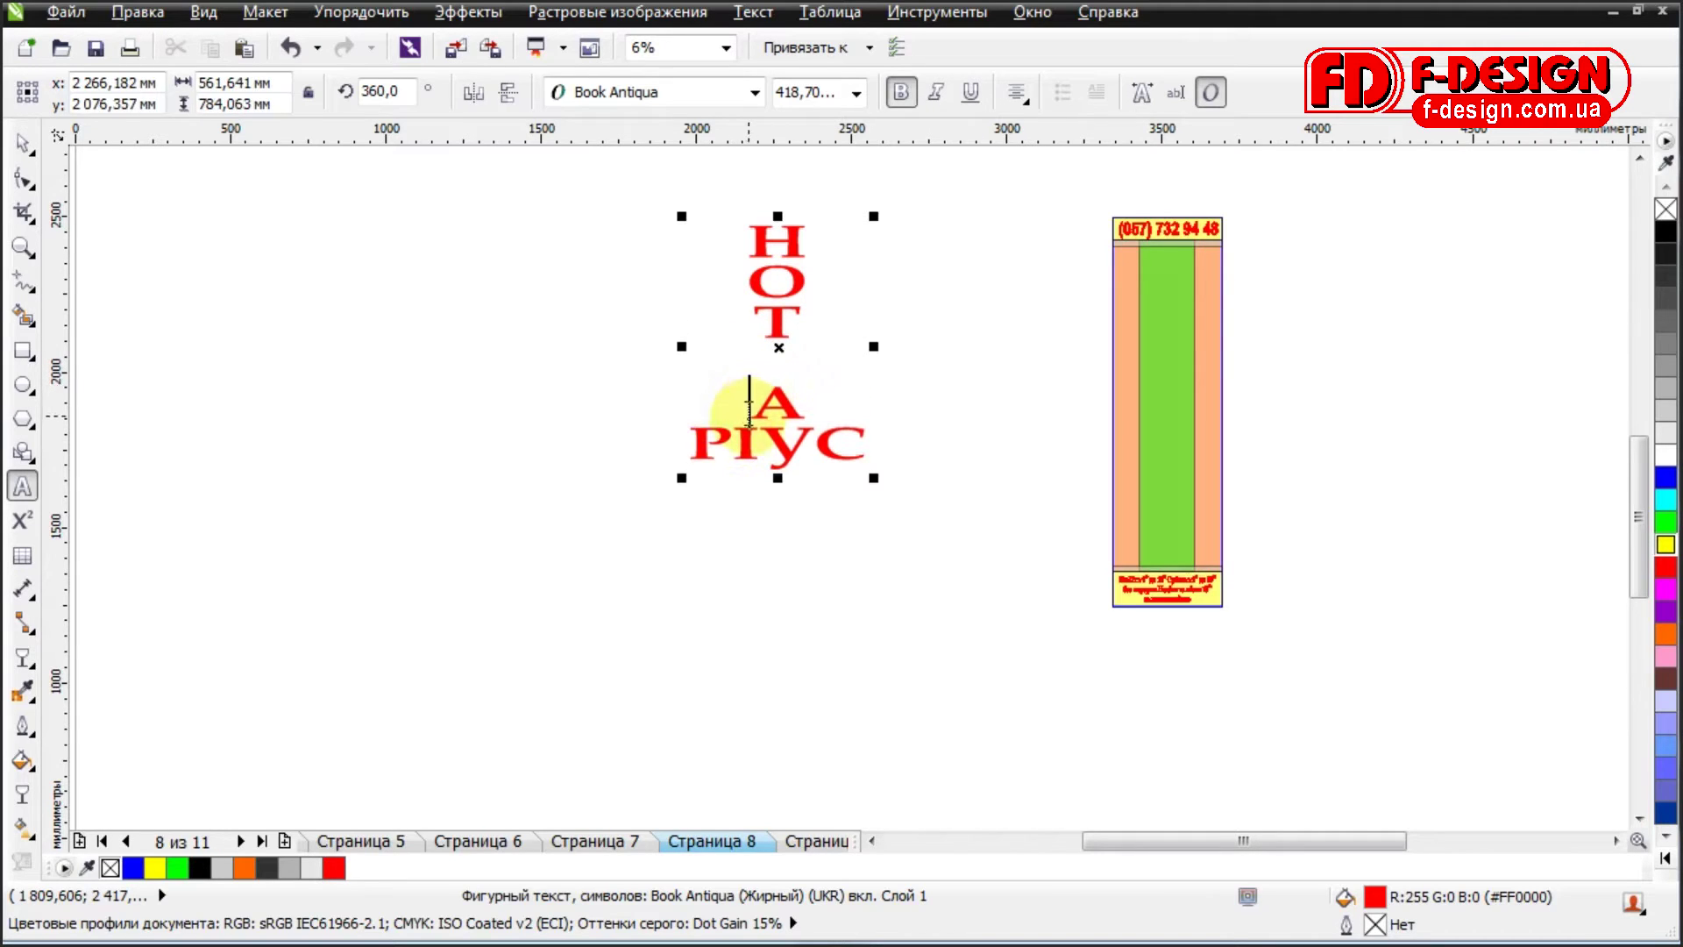
pyautogui.press('BackSpace')
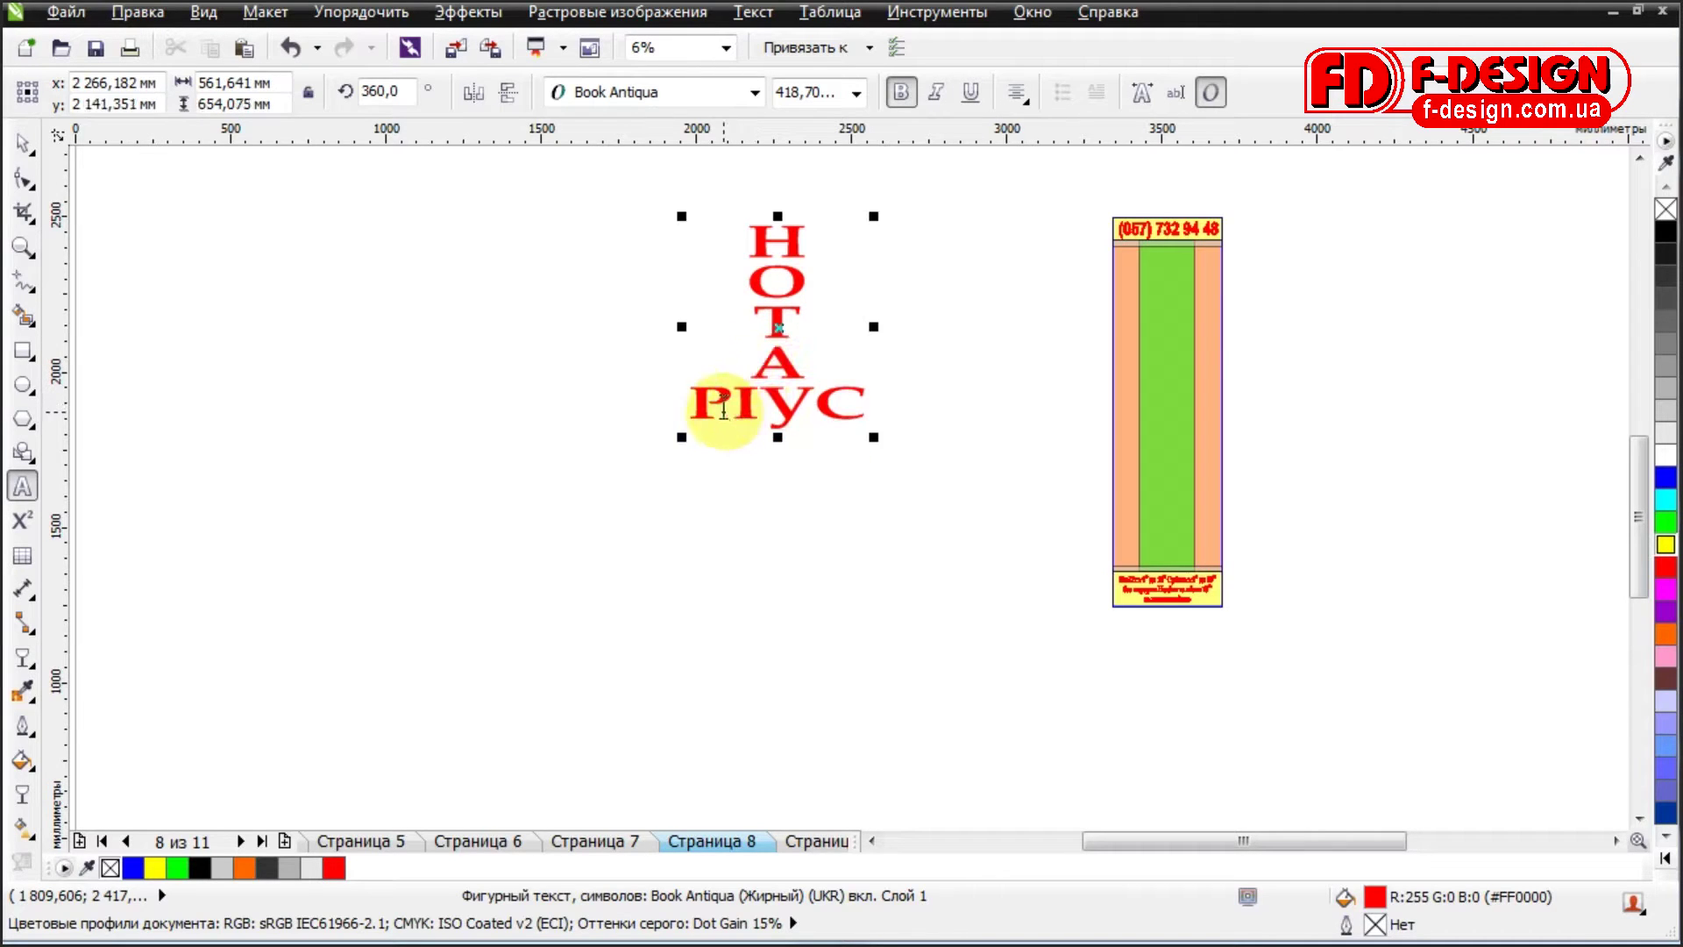
pyautogui.press('Return')
pyautogui.click(746, 440)
pyautogui.press('Return')
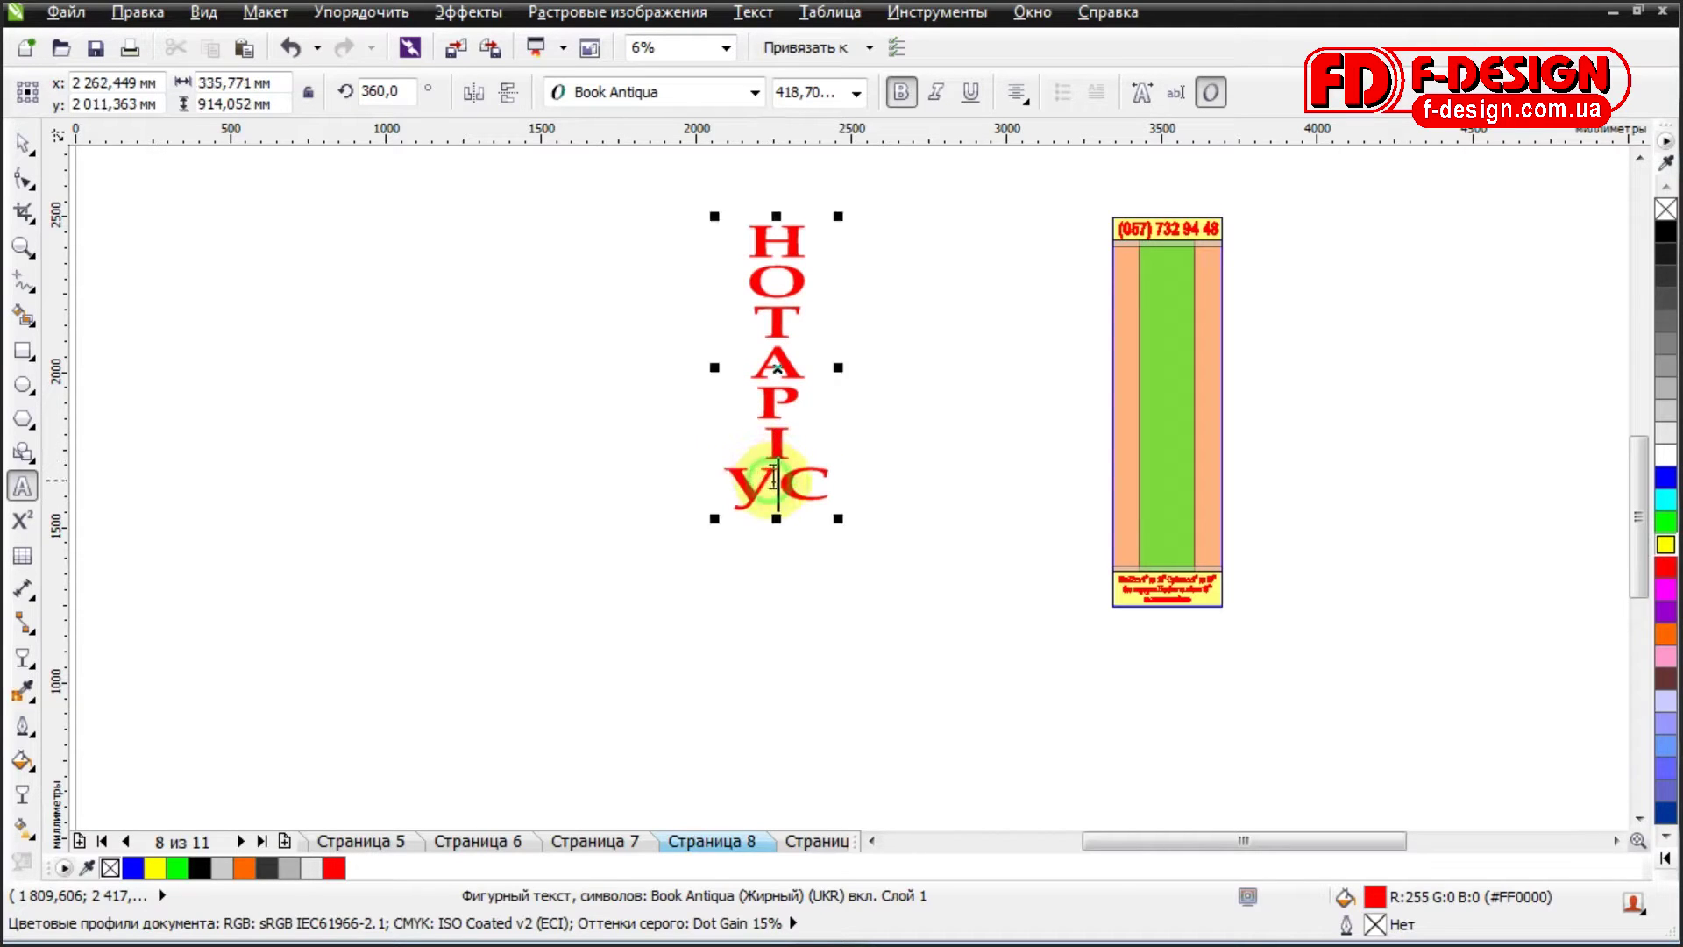
pyautogui.press('Return')
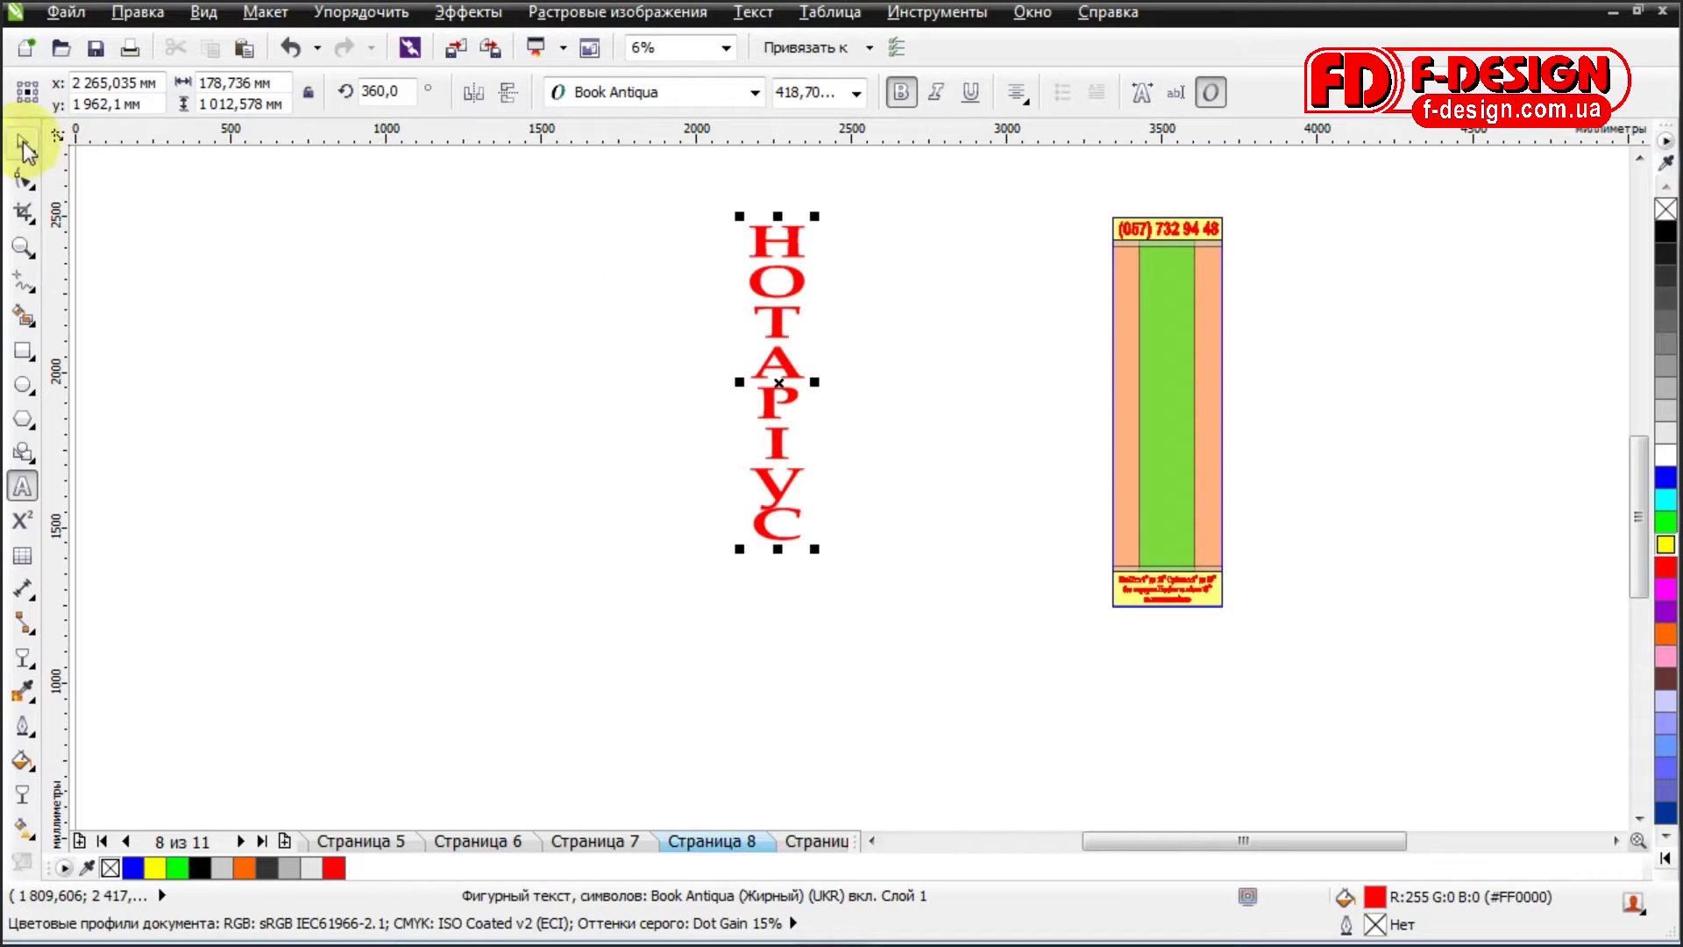
# Try wider line spacing on the stacked НОТАРІУС text and examine the gaps between Н and О and between У and С.
pyautogui.click(24, 148)
pyautogui.click(33, 193)
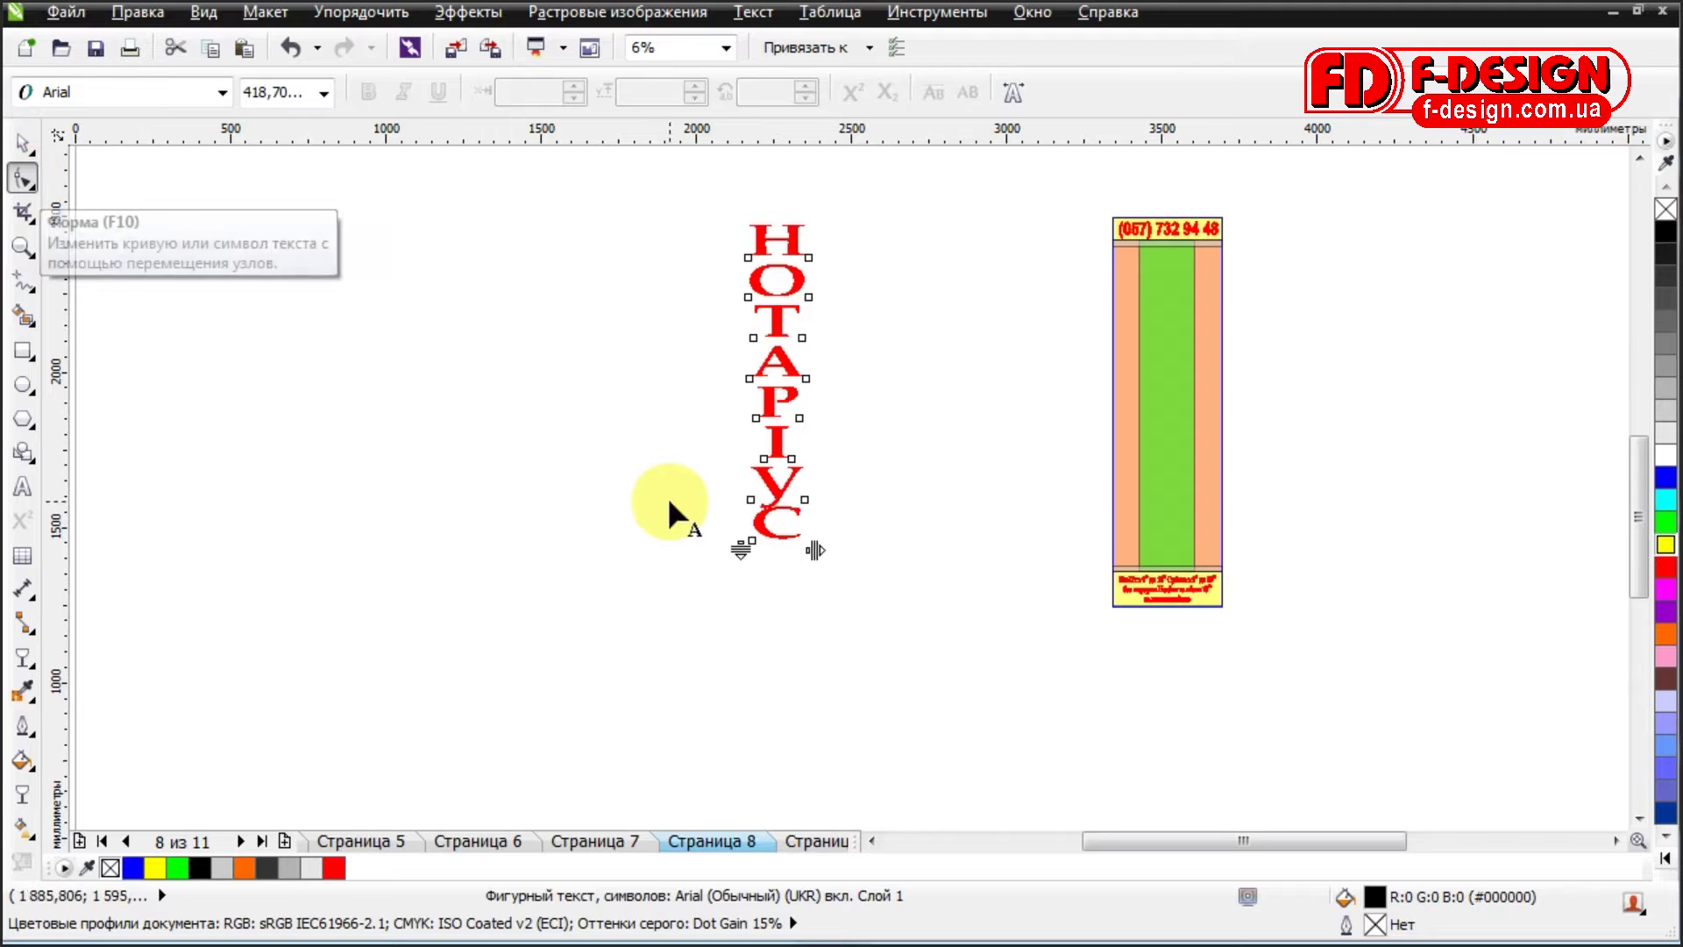
pyautogui.moveTo(740, 549); pyautogui.dragTo(742, 594)
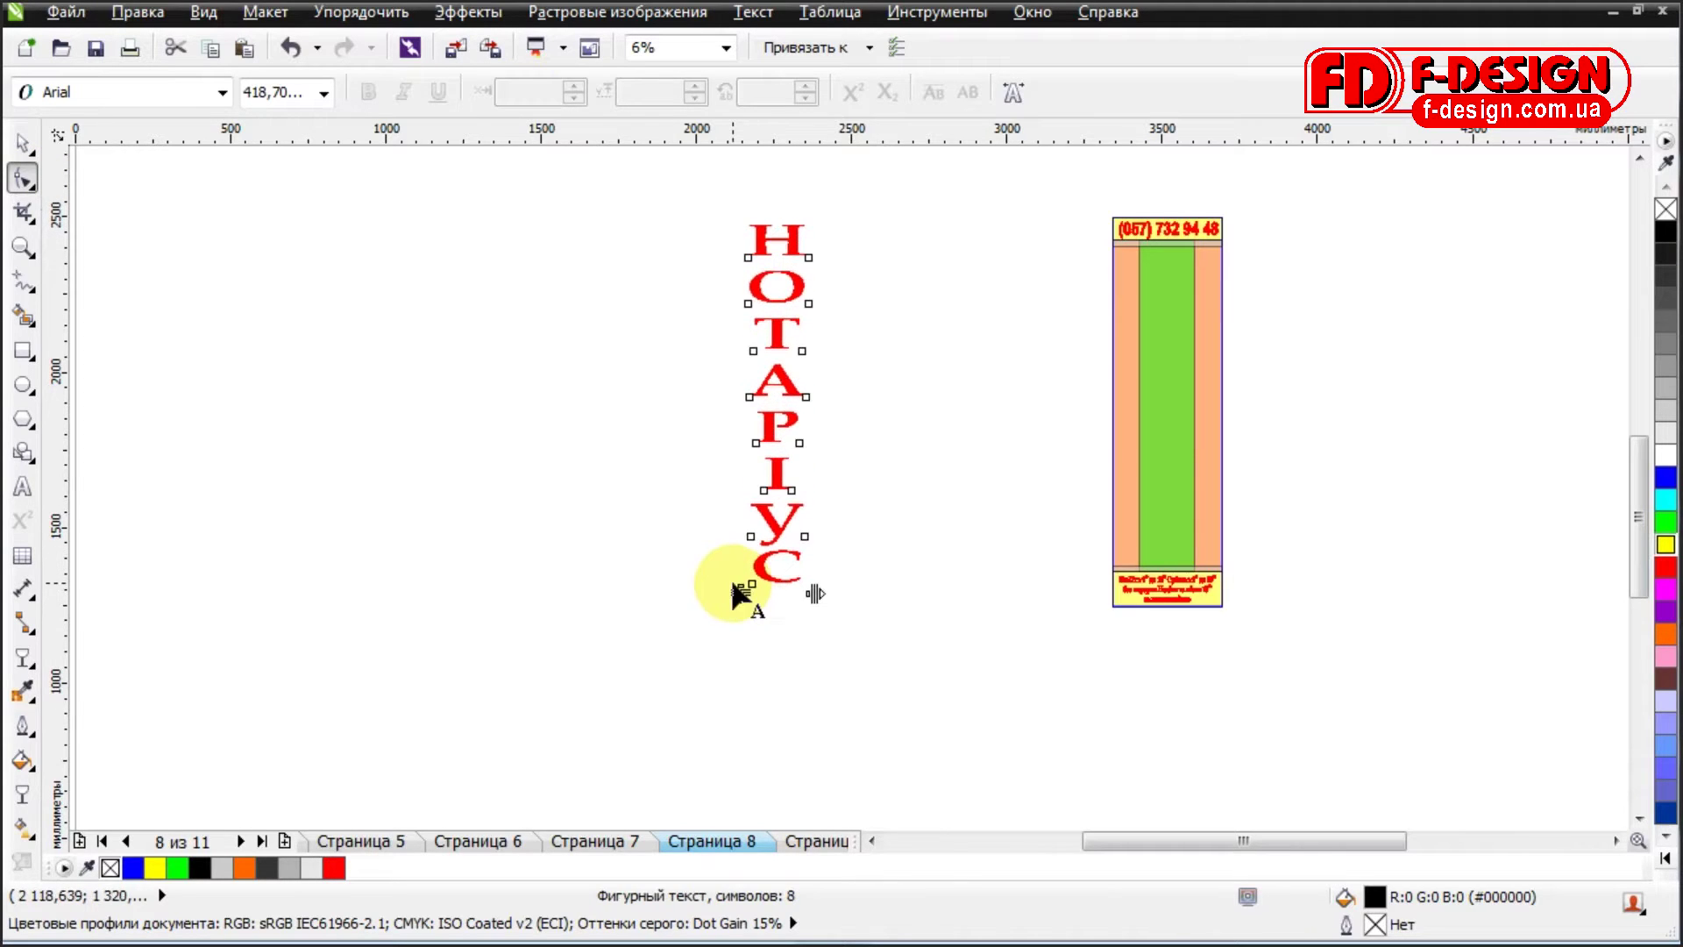
pyautogui.click(23, 246)
pyautogui.moveTo(752, 229); pyautogui.dragTo(815, 294)
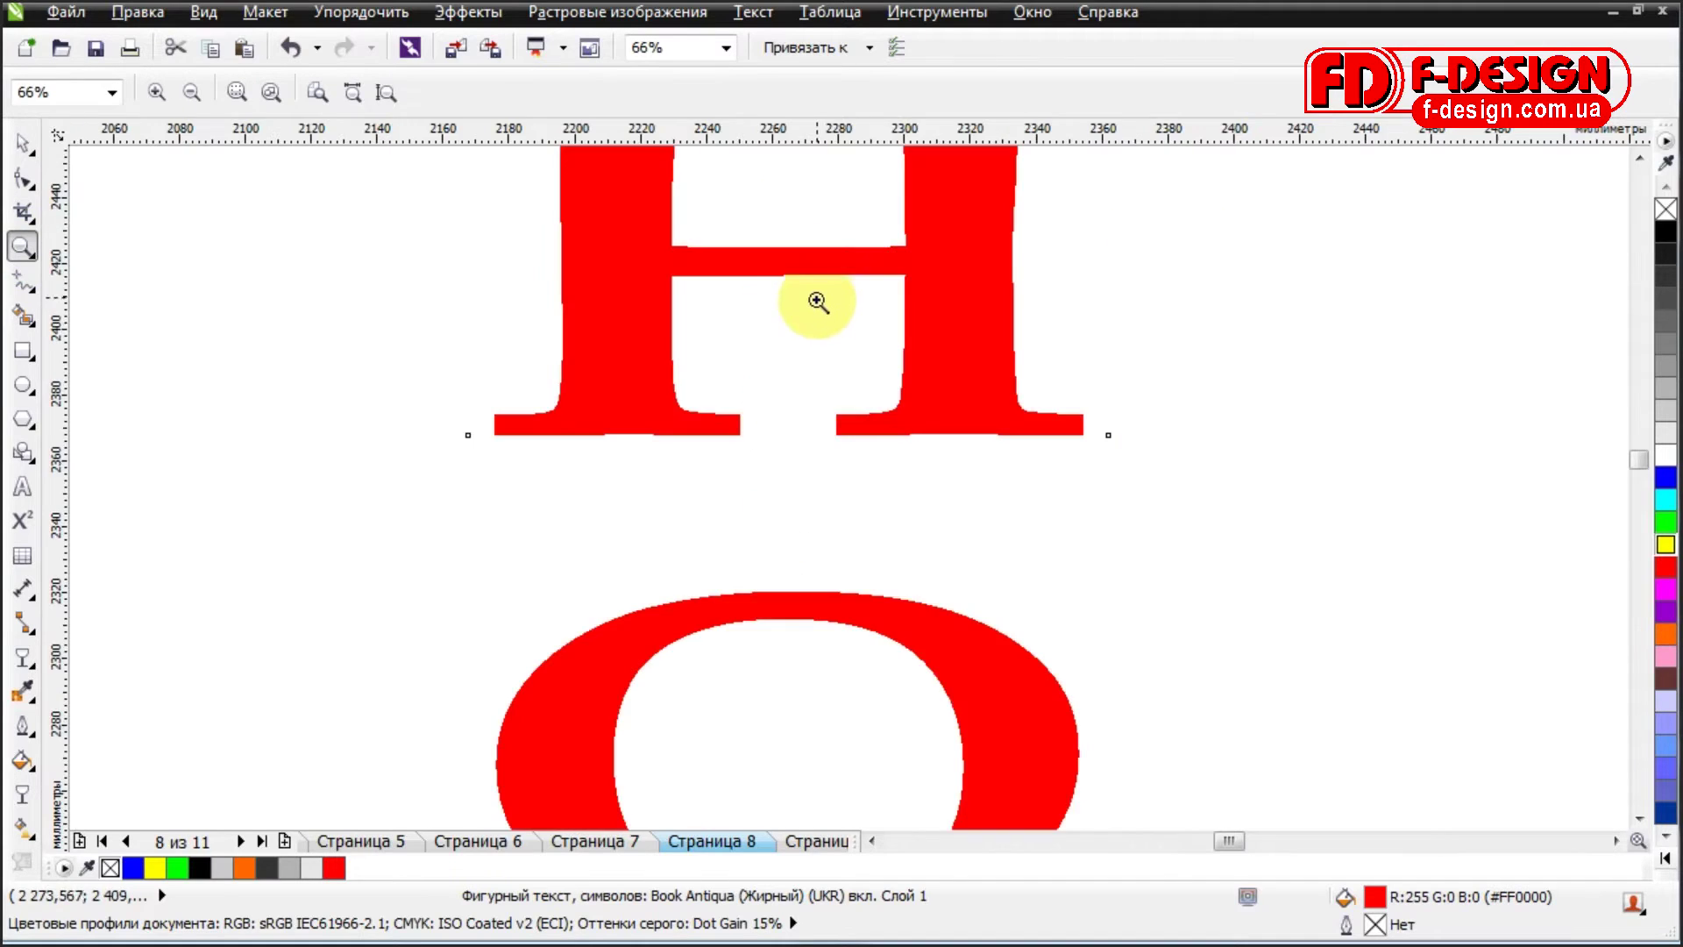
pyautogui.rightClick(816, 334)
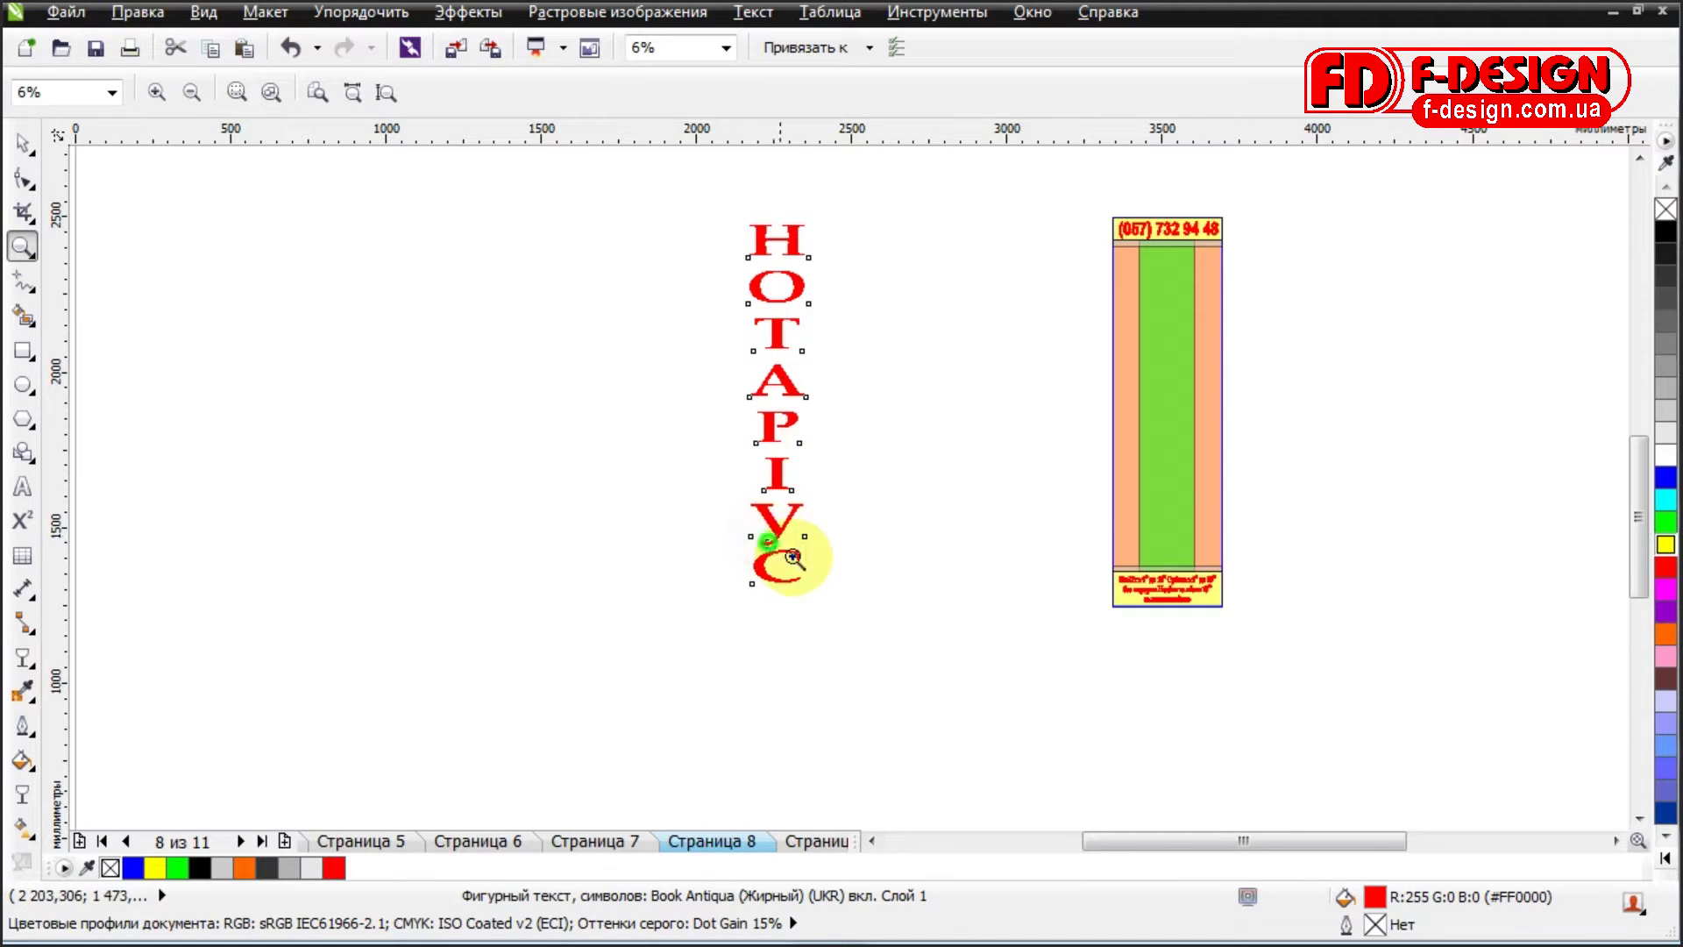
pyautogui.click(767, 541)
pyautogui.rightClick(794, 557)
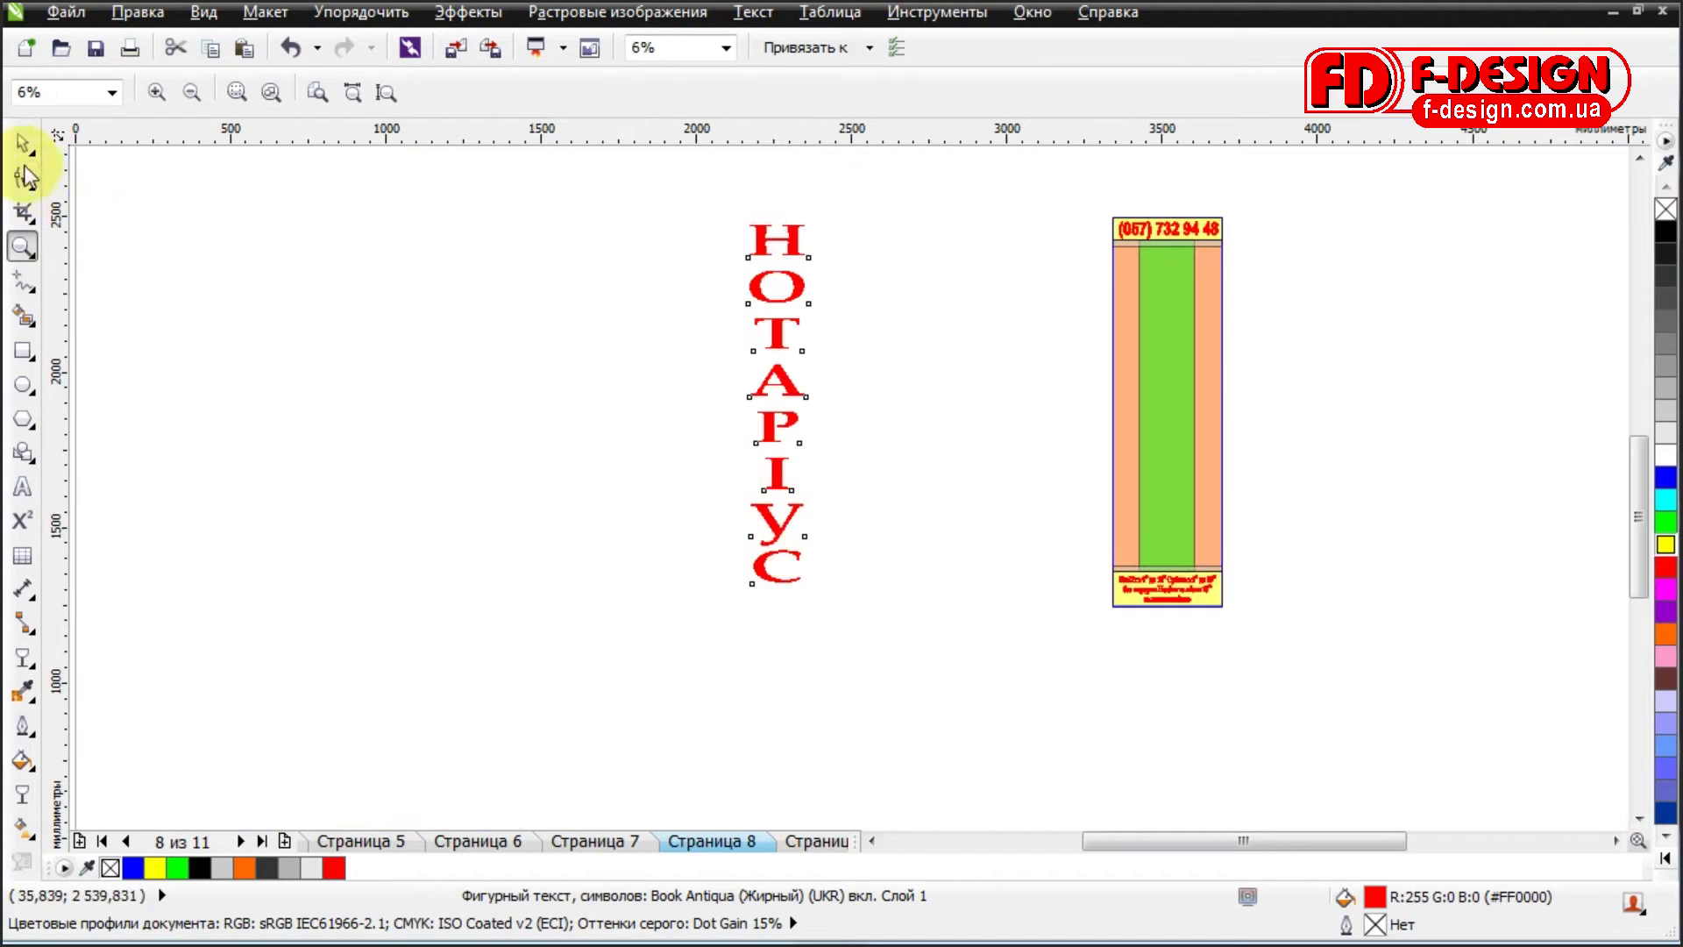
# Tighten the line spacing of the stacked НОТАРІУС text to bring the letters close together, and check the gaps at Н–О and У–С.
pyautogui.click(23, 179)
pyautogui.moveTo(741, 593); pyautogui.dragTo(741, 529)
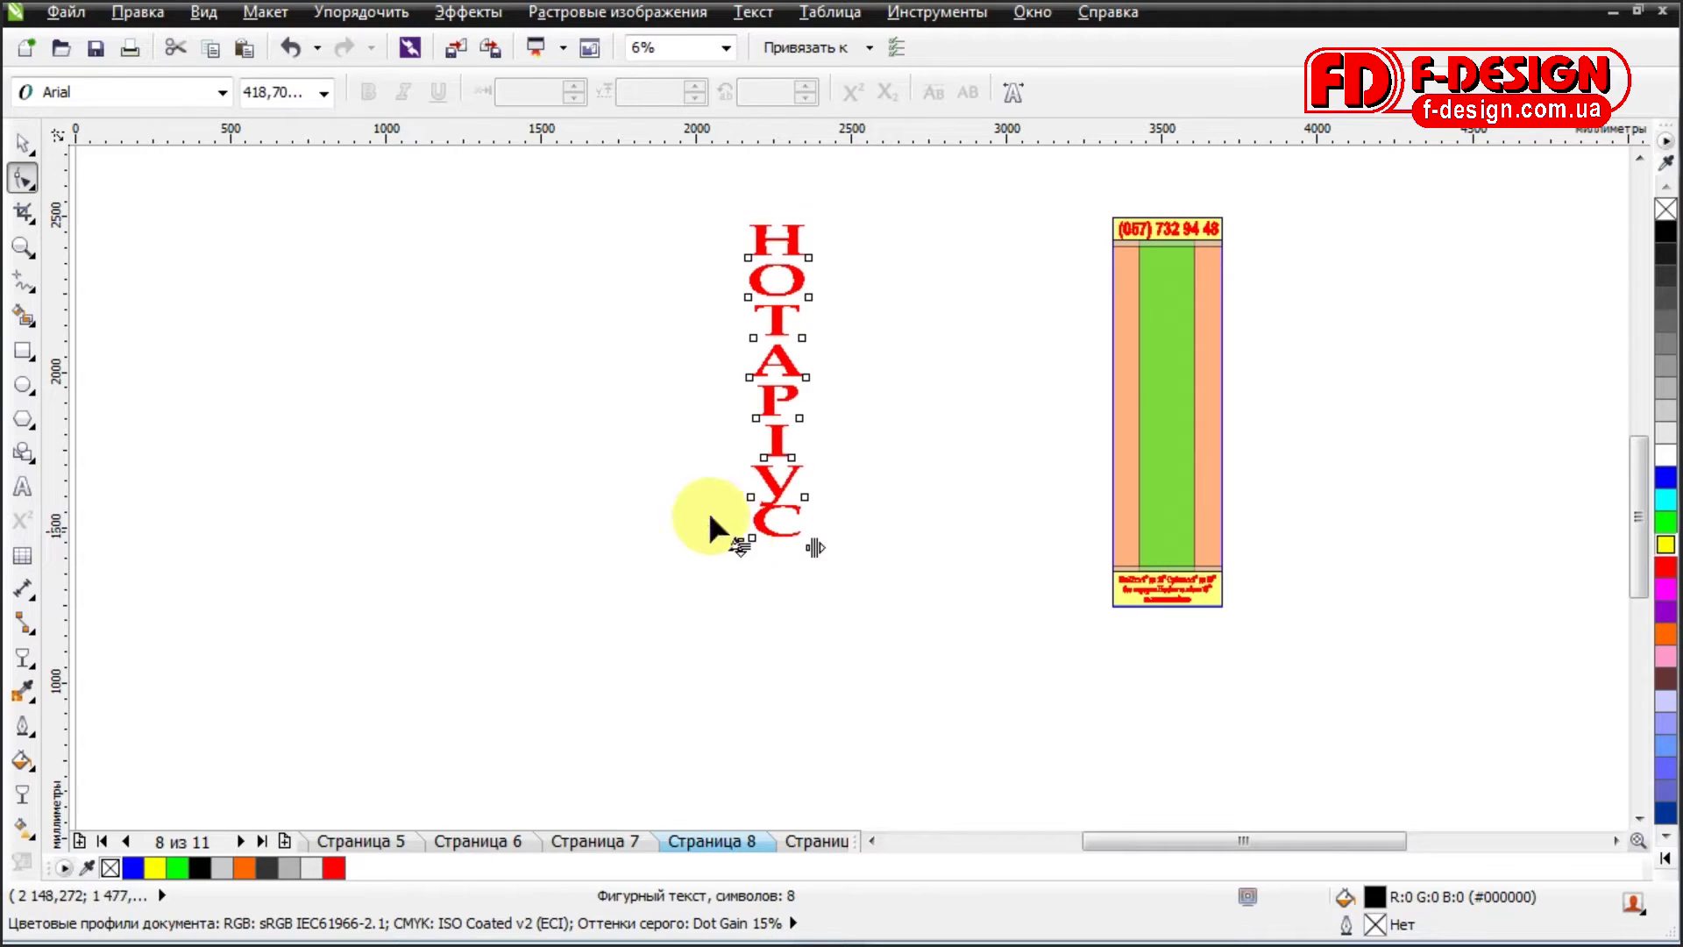
pyautogui.click(17, 250)
pyautogui.moveTo(752, 233); pyautogui.dragTo(824, 329)
pyautogui.moveTo(740, 481); pyautogui.dragTo(800, 524)
pyautogui.press('F4')
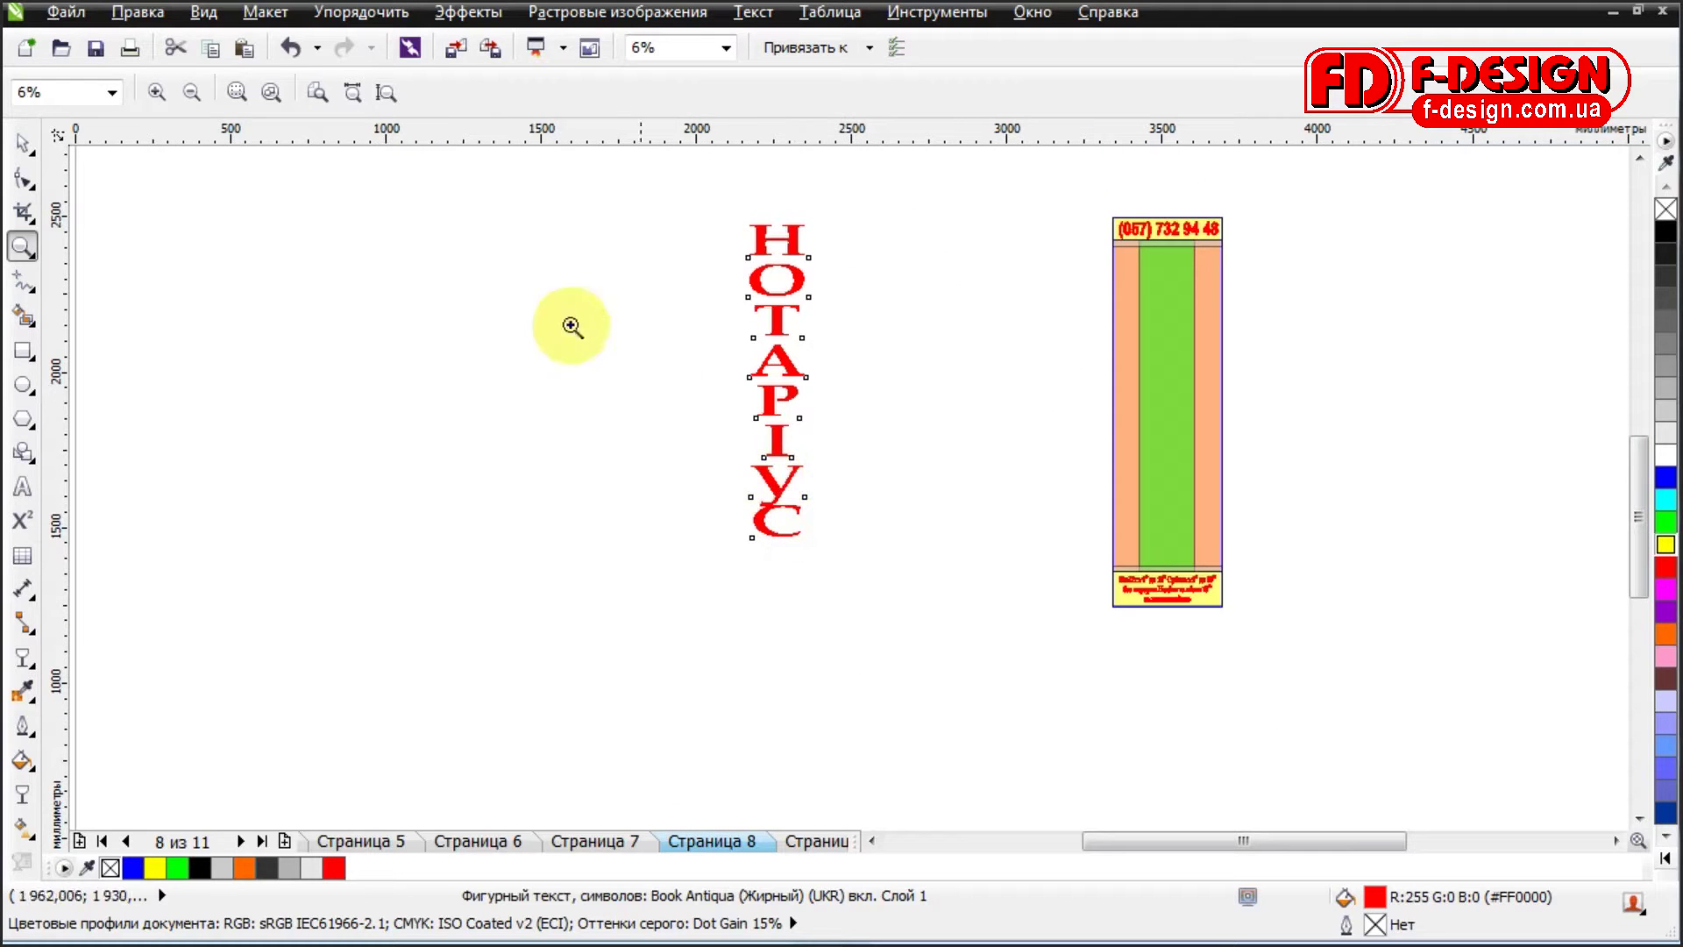
# Break the stacked НОТАРІУС text apart into separate single-letter text objects and deselect them.
pyautogui.click(22, 143)
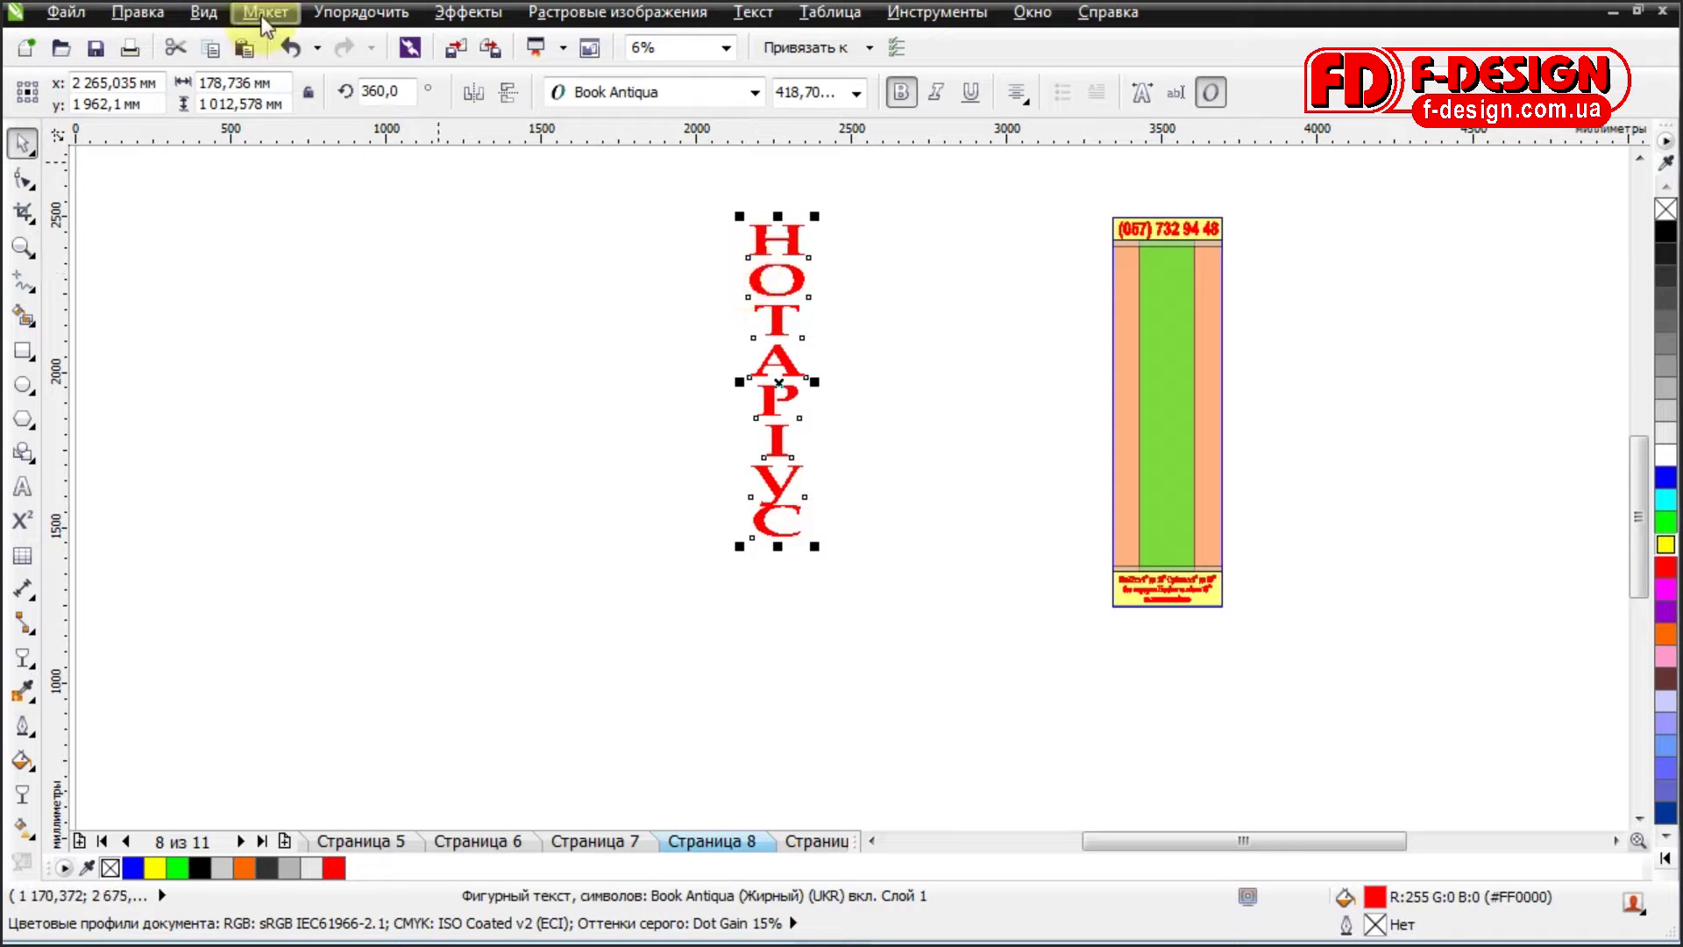
pyautogui.click(355, 12)
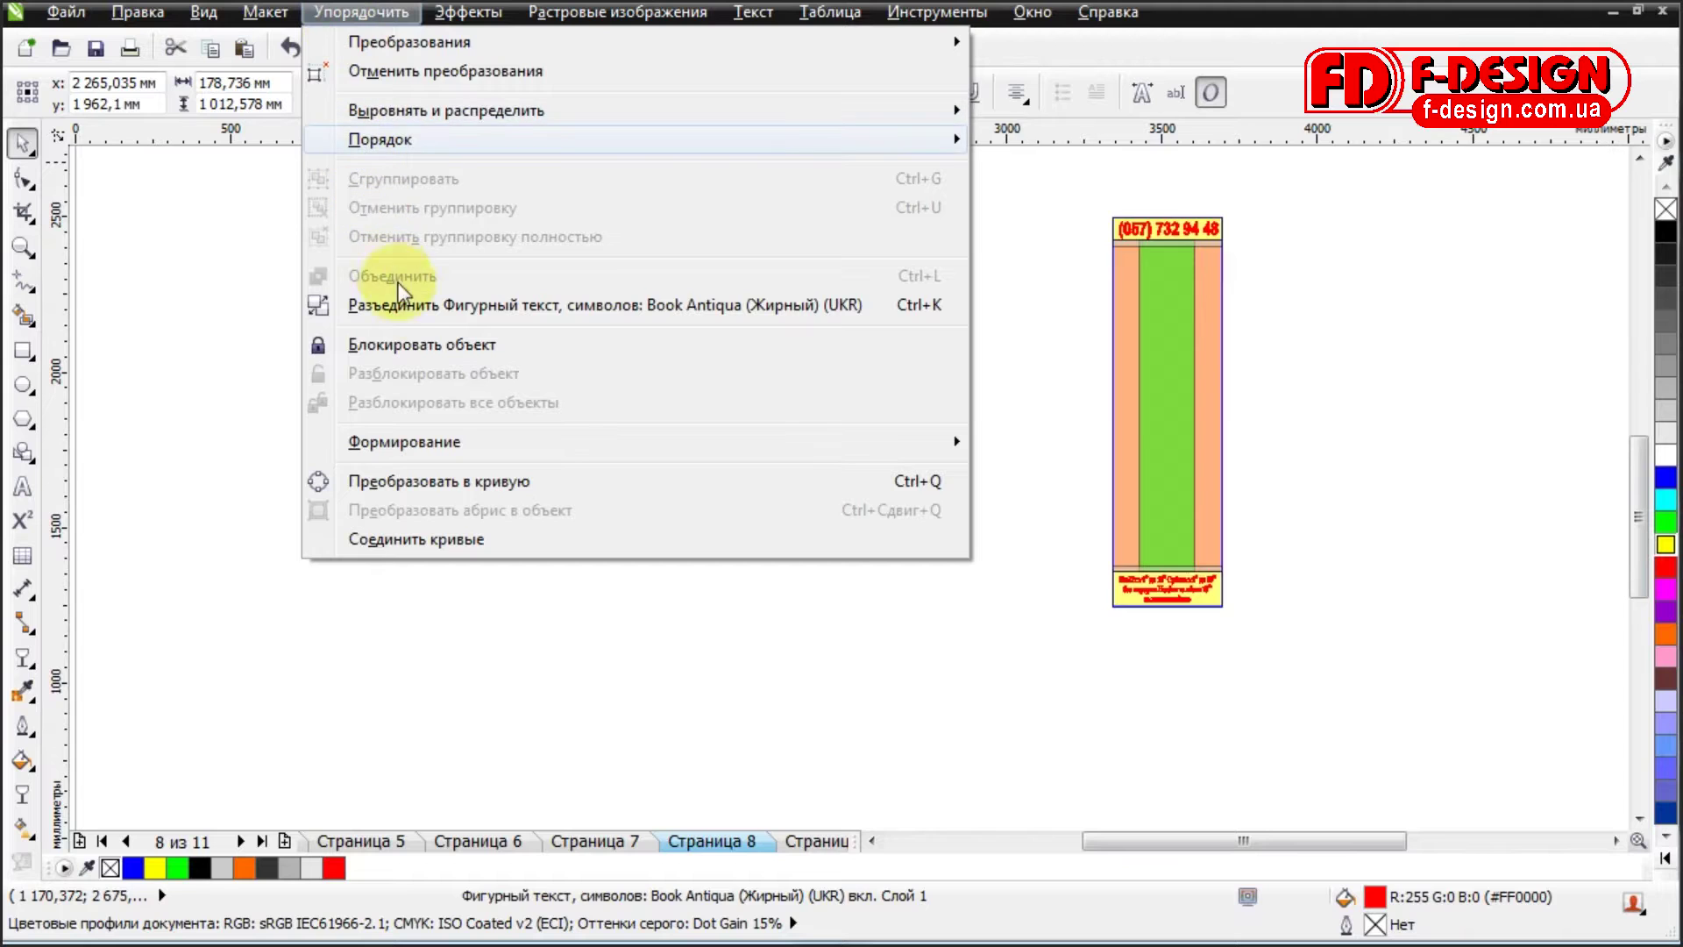
pyautogui.click(412, 307)
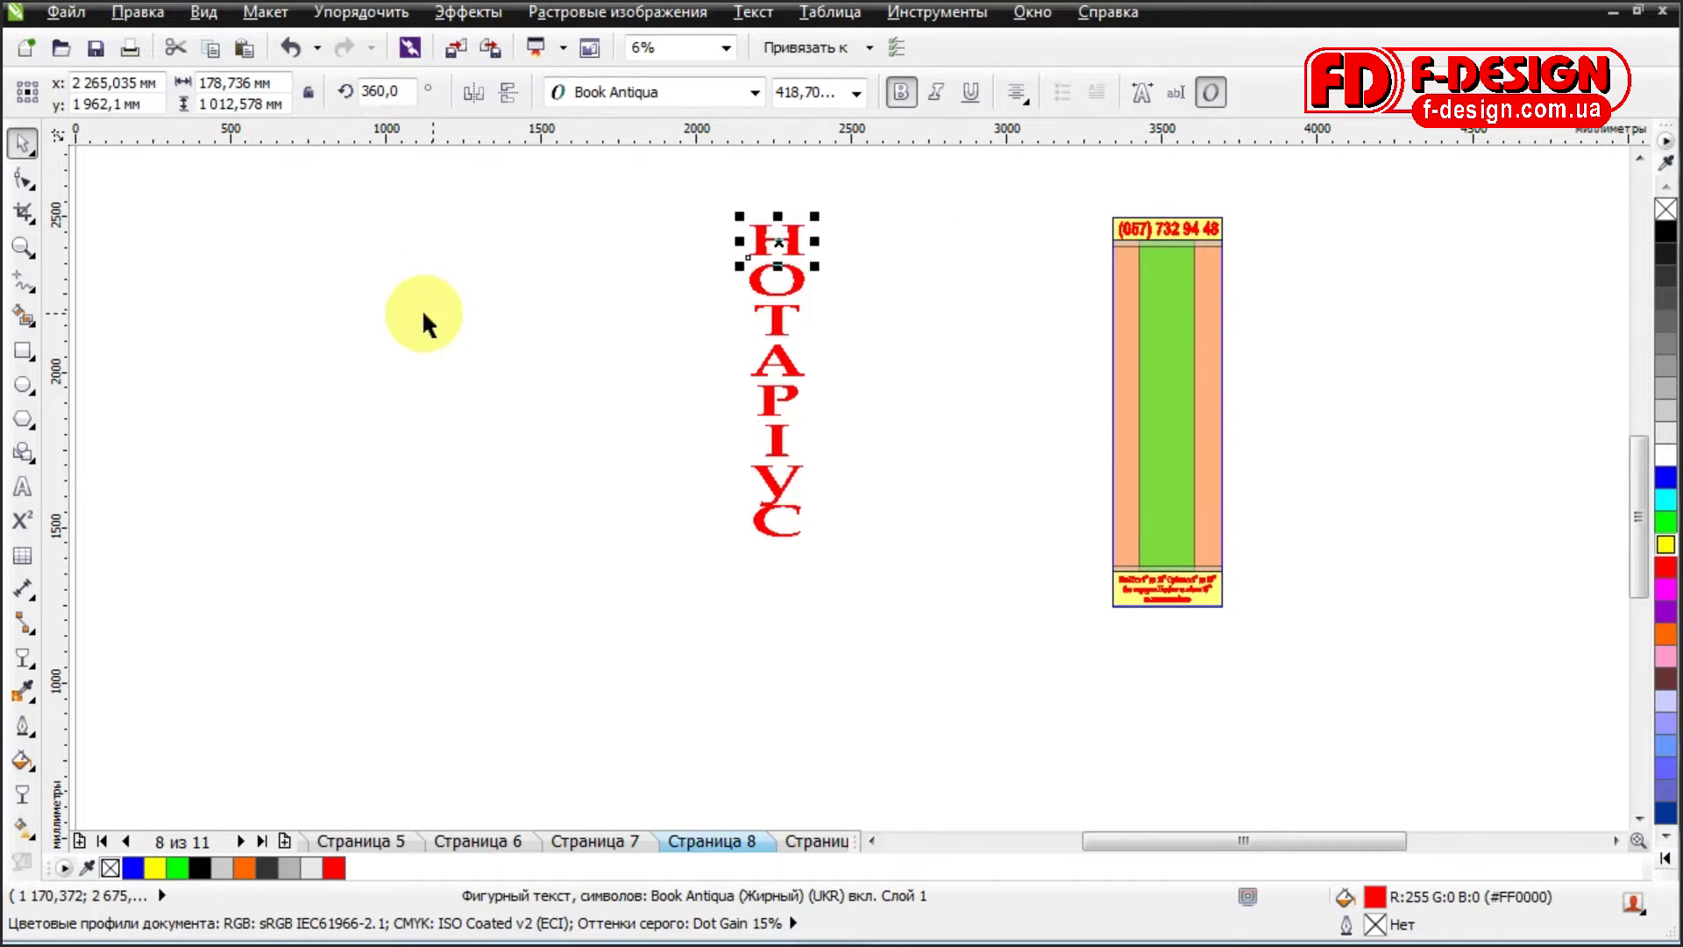
pyautogui.click(324, 349)
# Move the letter С straight down by about 10 mm to separate it from the tail of the У.
pyautogui.click(24, 249)
pyautogui.moveTo(759, 505); pyautogui.dragTo(812, 546)
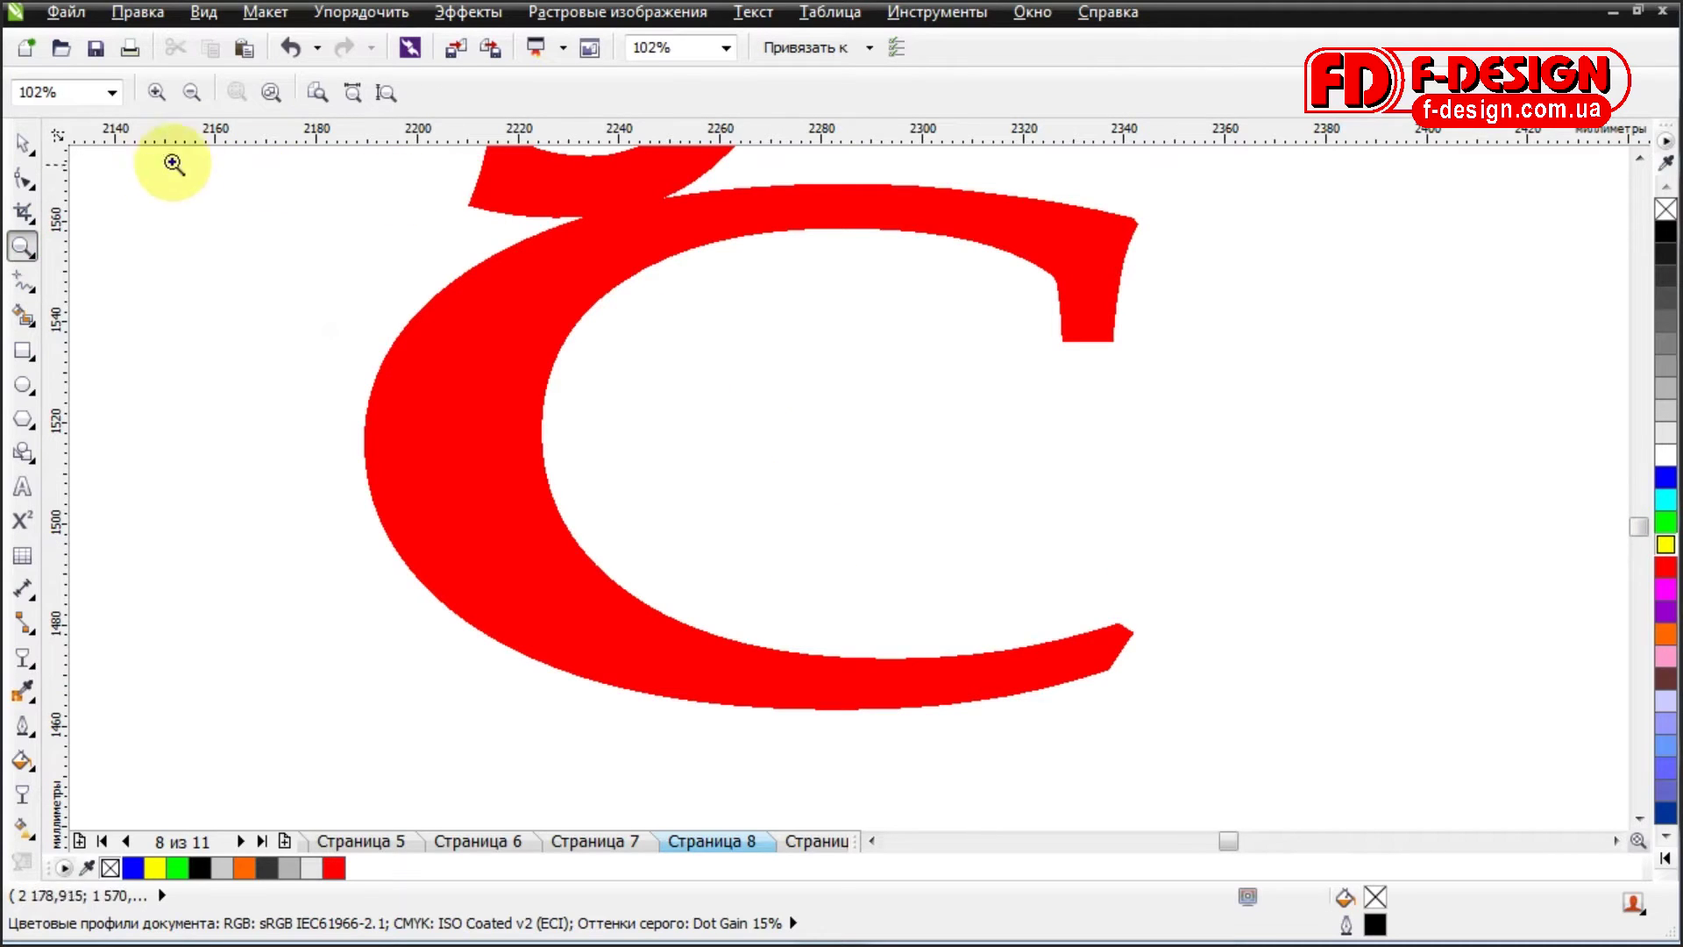
pyautogui.click(23, 143)
pyautogui.click(532, 259)
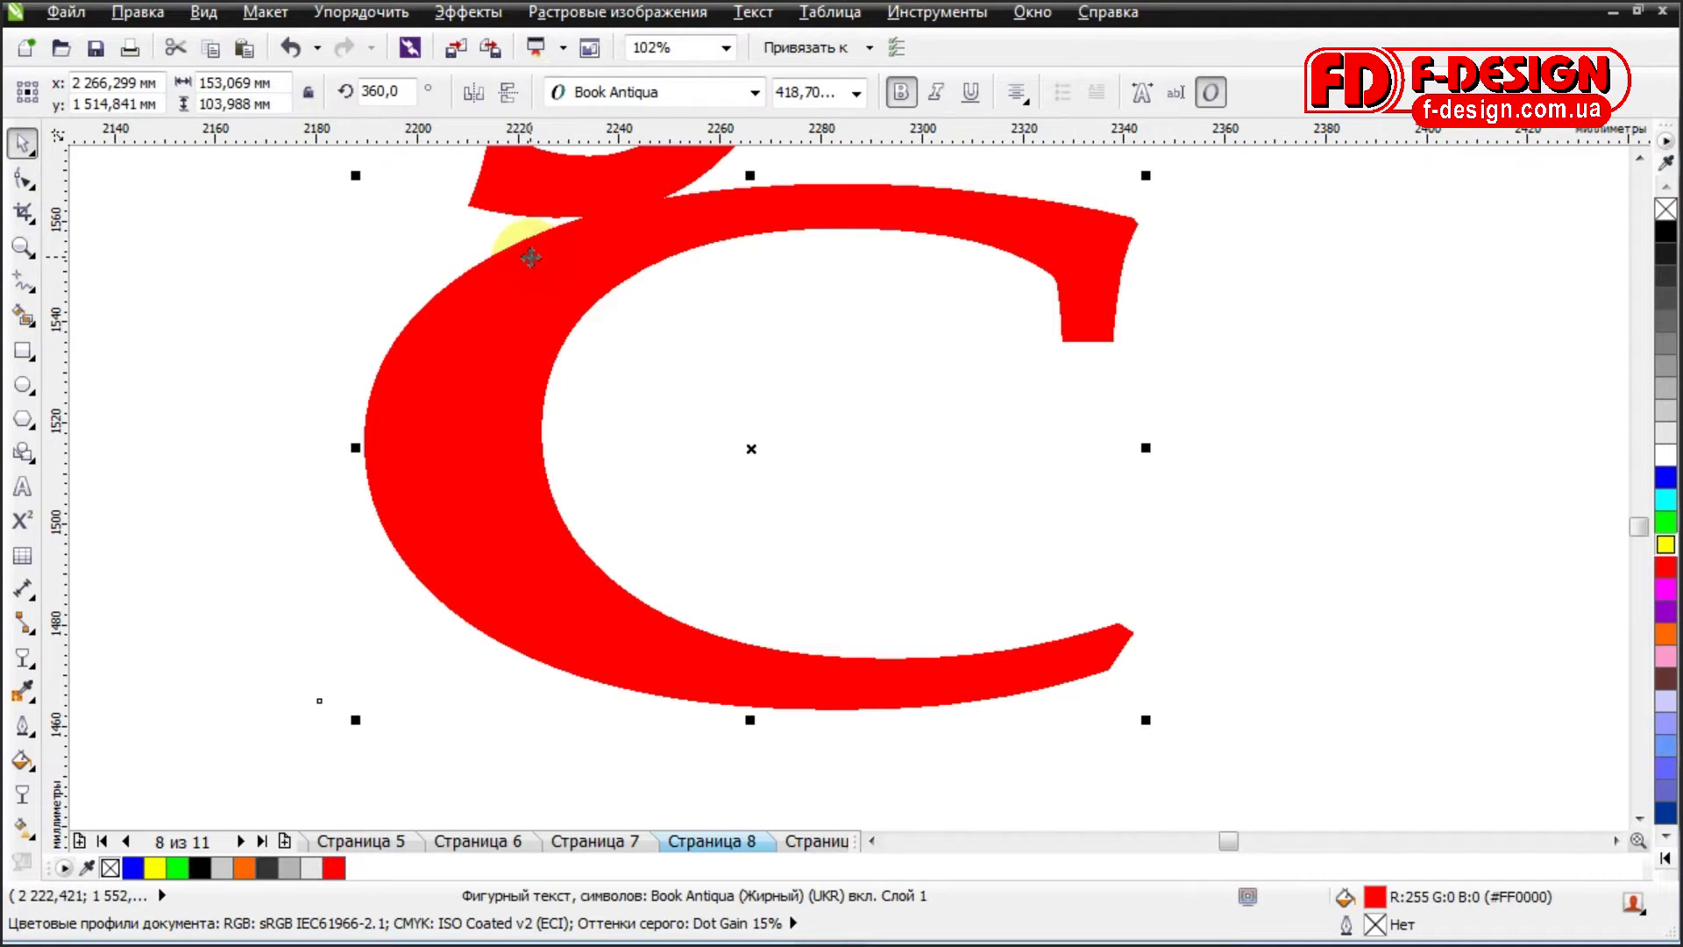
pyautogui.moveTo(530, 256); pyautogui.dragTo(514, 310)
pyautogui.click(433, 266)
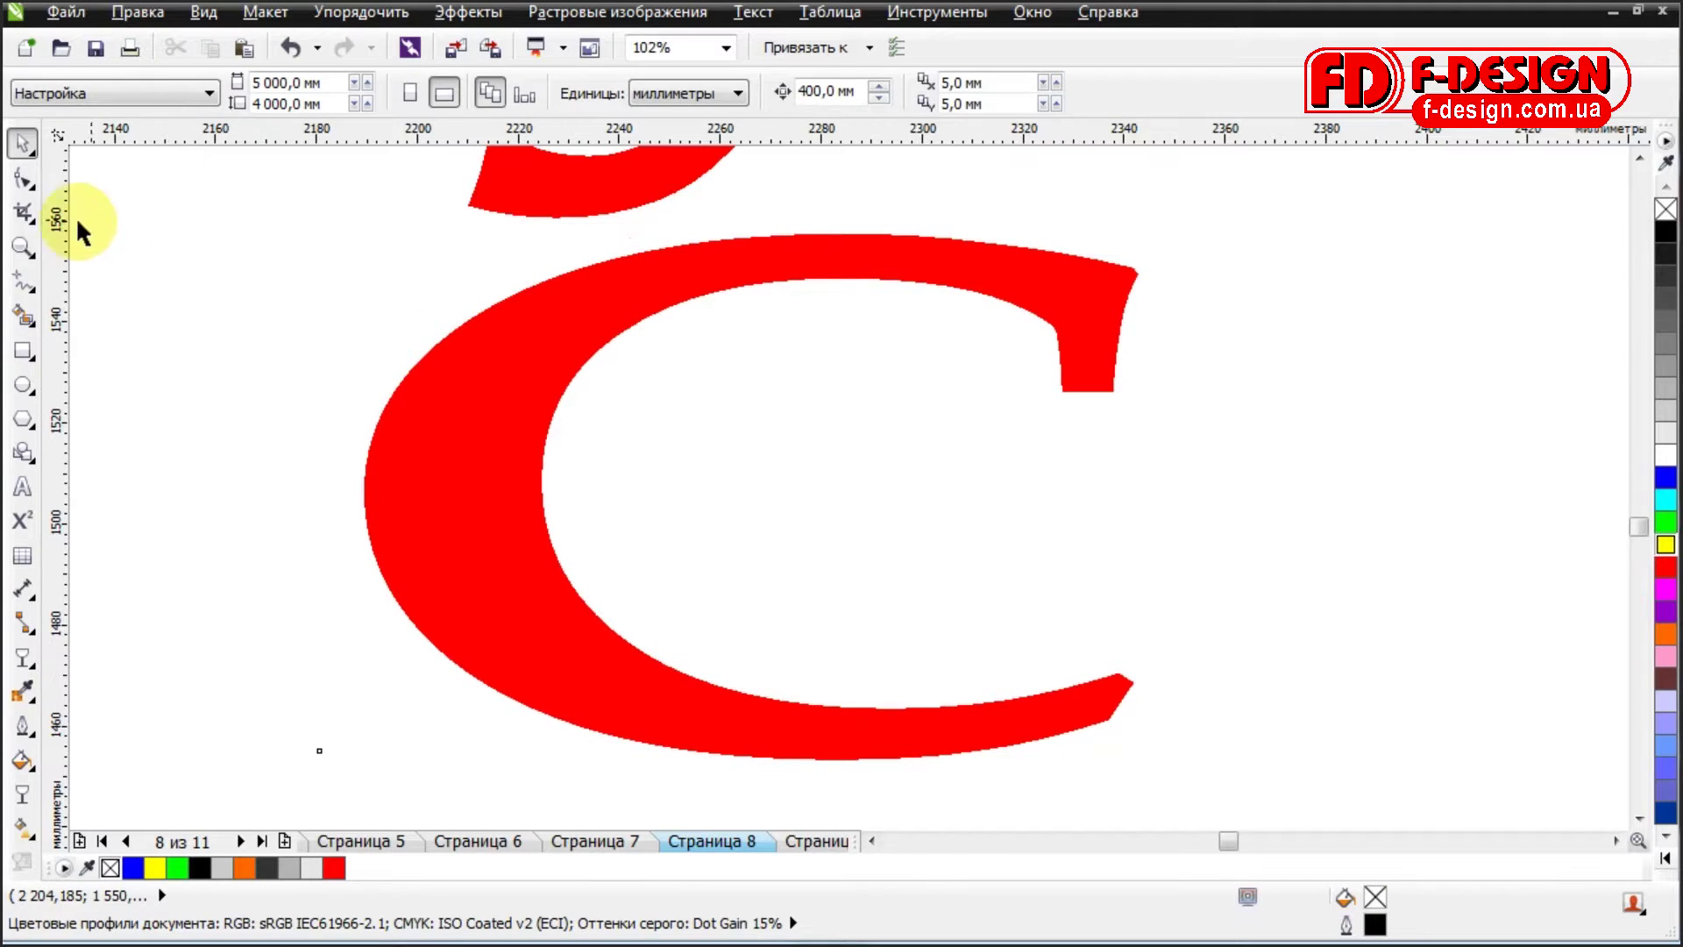
pyautogui.click(23, 248)
pyautogui.press('F4')
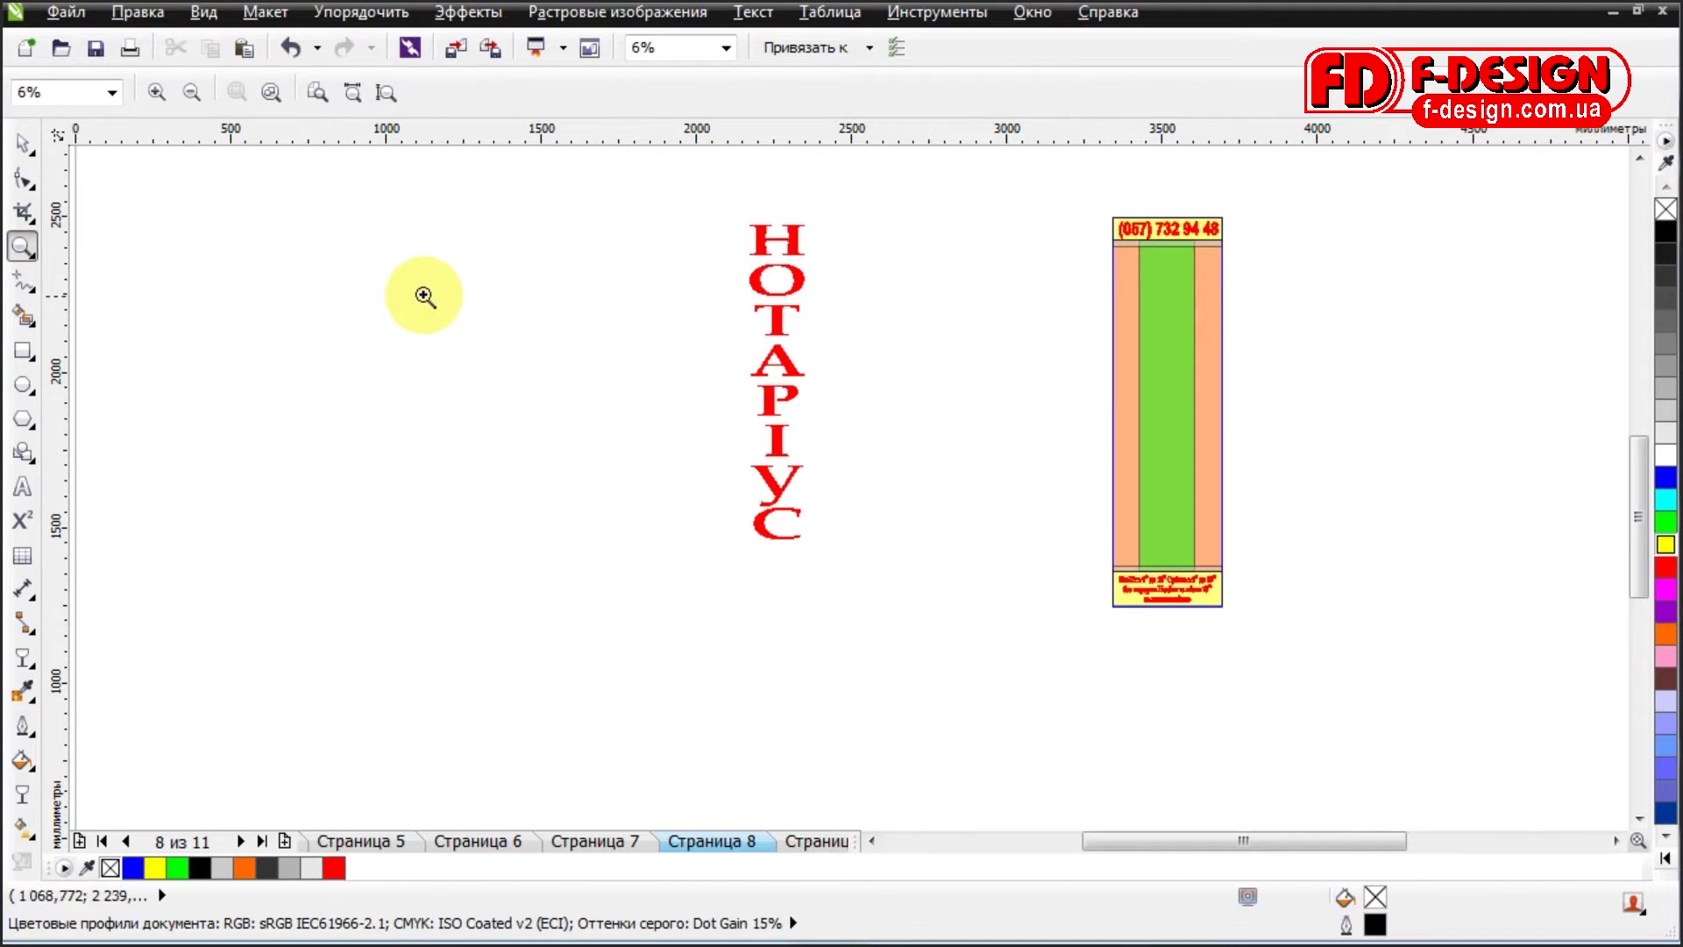
# Select all eight stacked letters of НОТАРІУС and group them.
pyautogui.click(25, 142)
pyautogui.moveTo(848, 430); pyautogui.dragTo(878, 563)
pyautogui.click(396, 17)
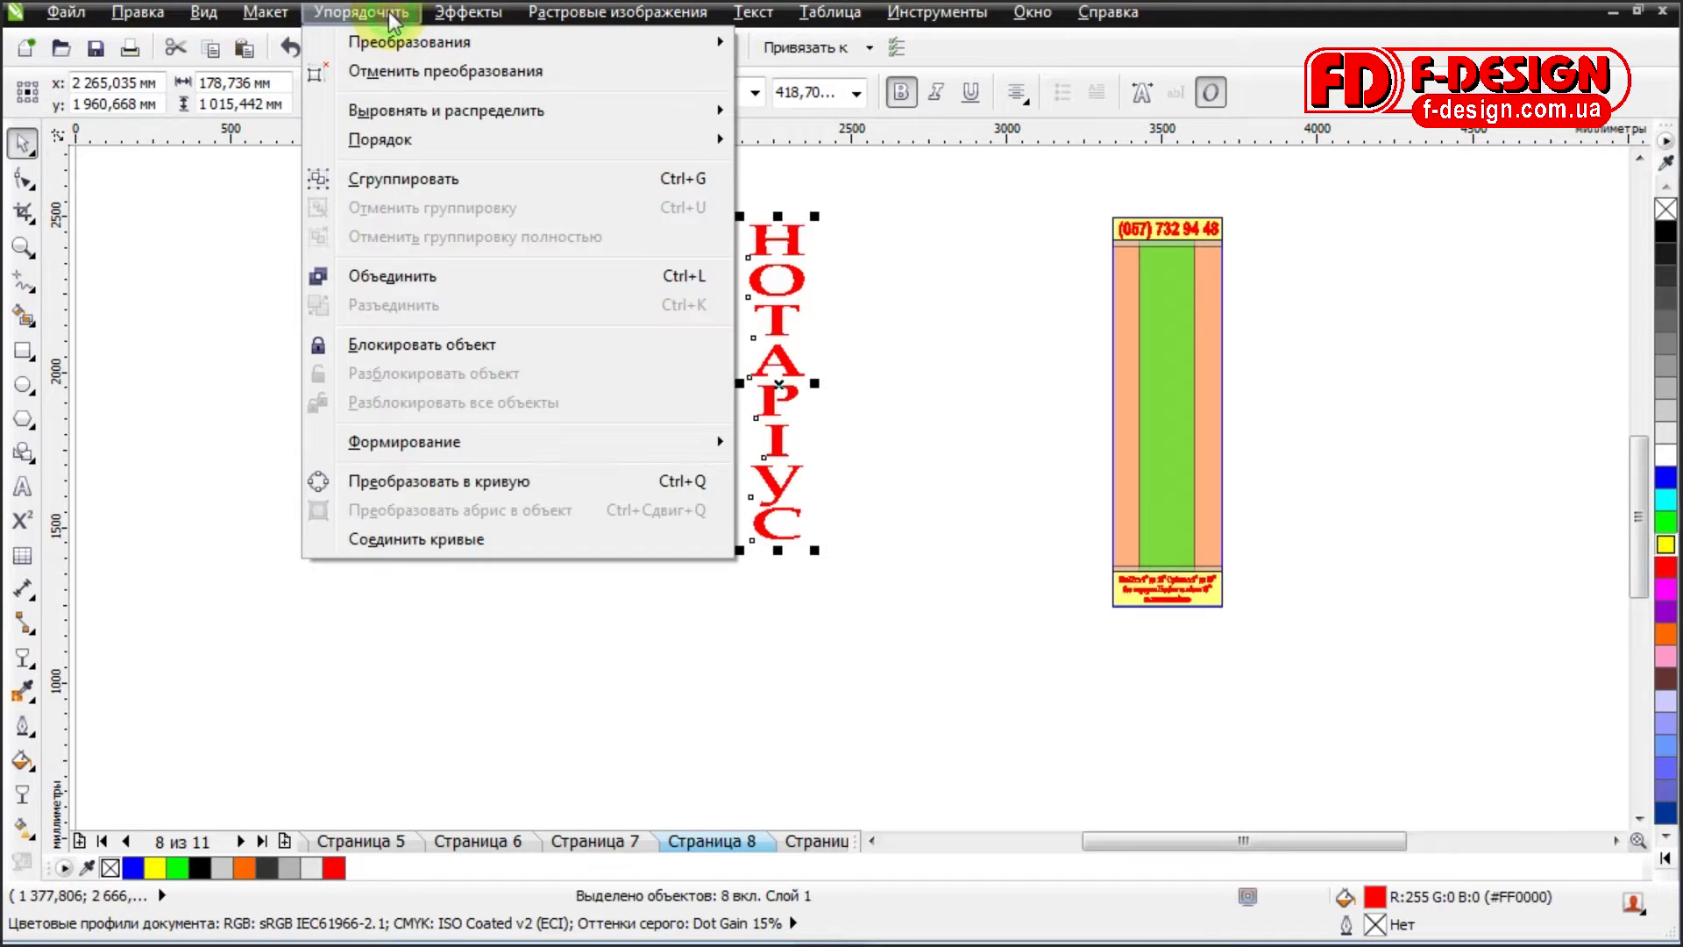
pyautogui.click(382, 180)
# Place the letter group over the green central rectangle, with the Н's top on the upper grey strip's lower edge and its left side on the green edge.
pyautogui.moveTo(760, 316); pyautogui.dragTo(1170, 405)
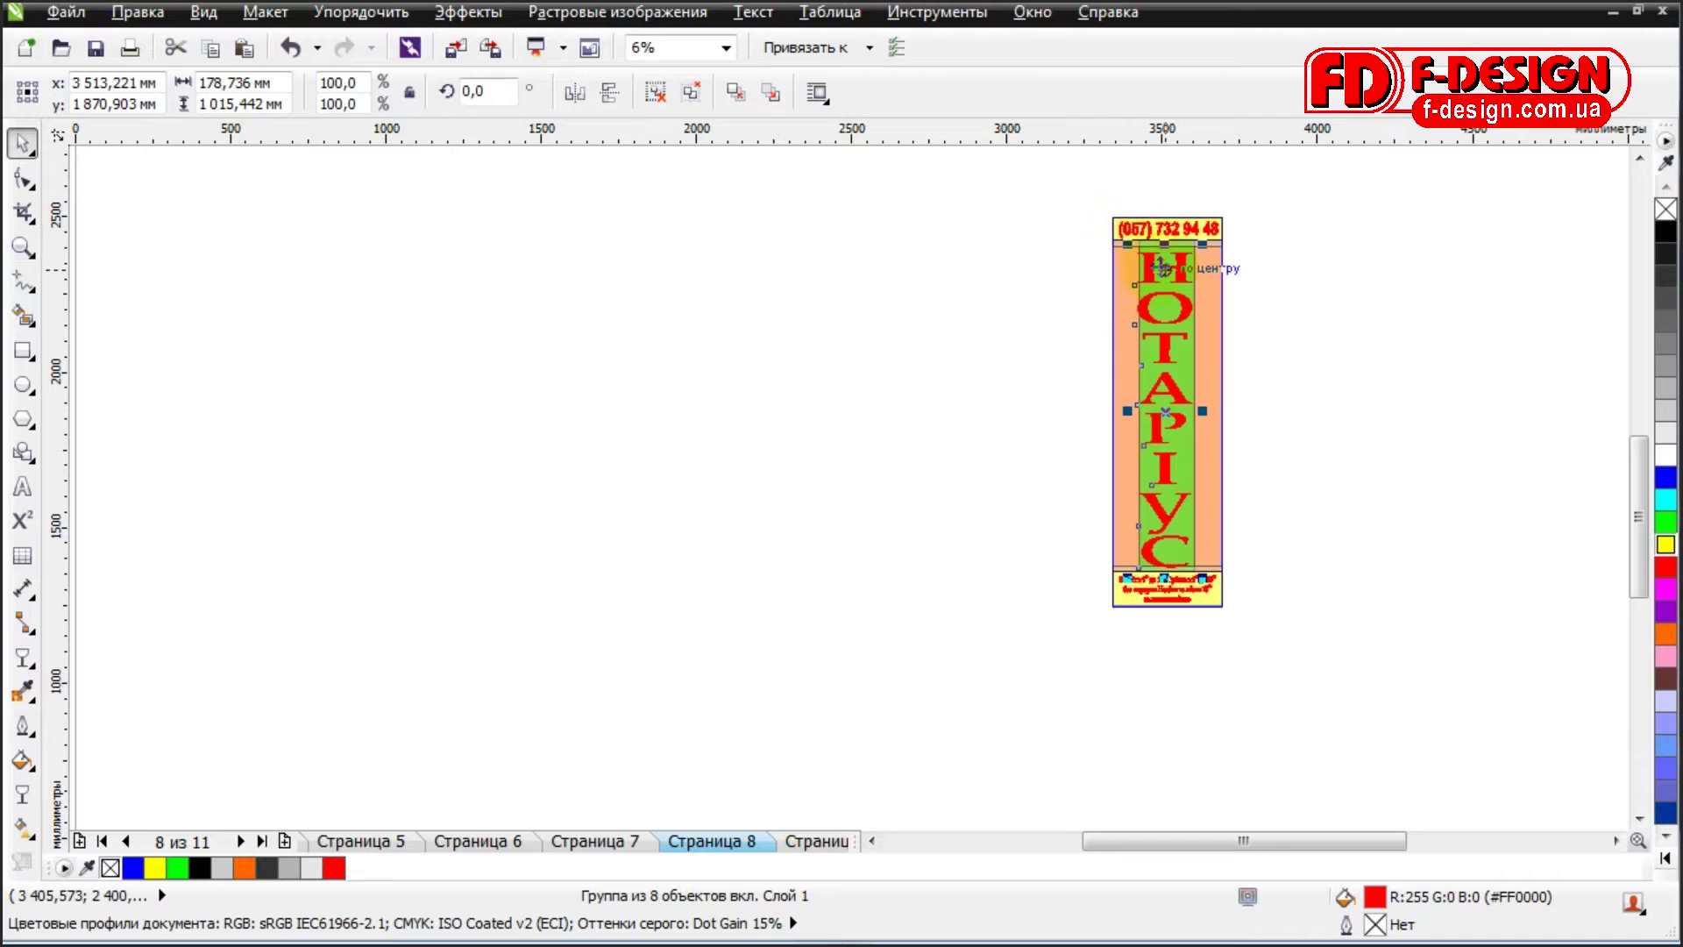
pyautogui.click(27, 249)
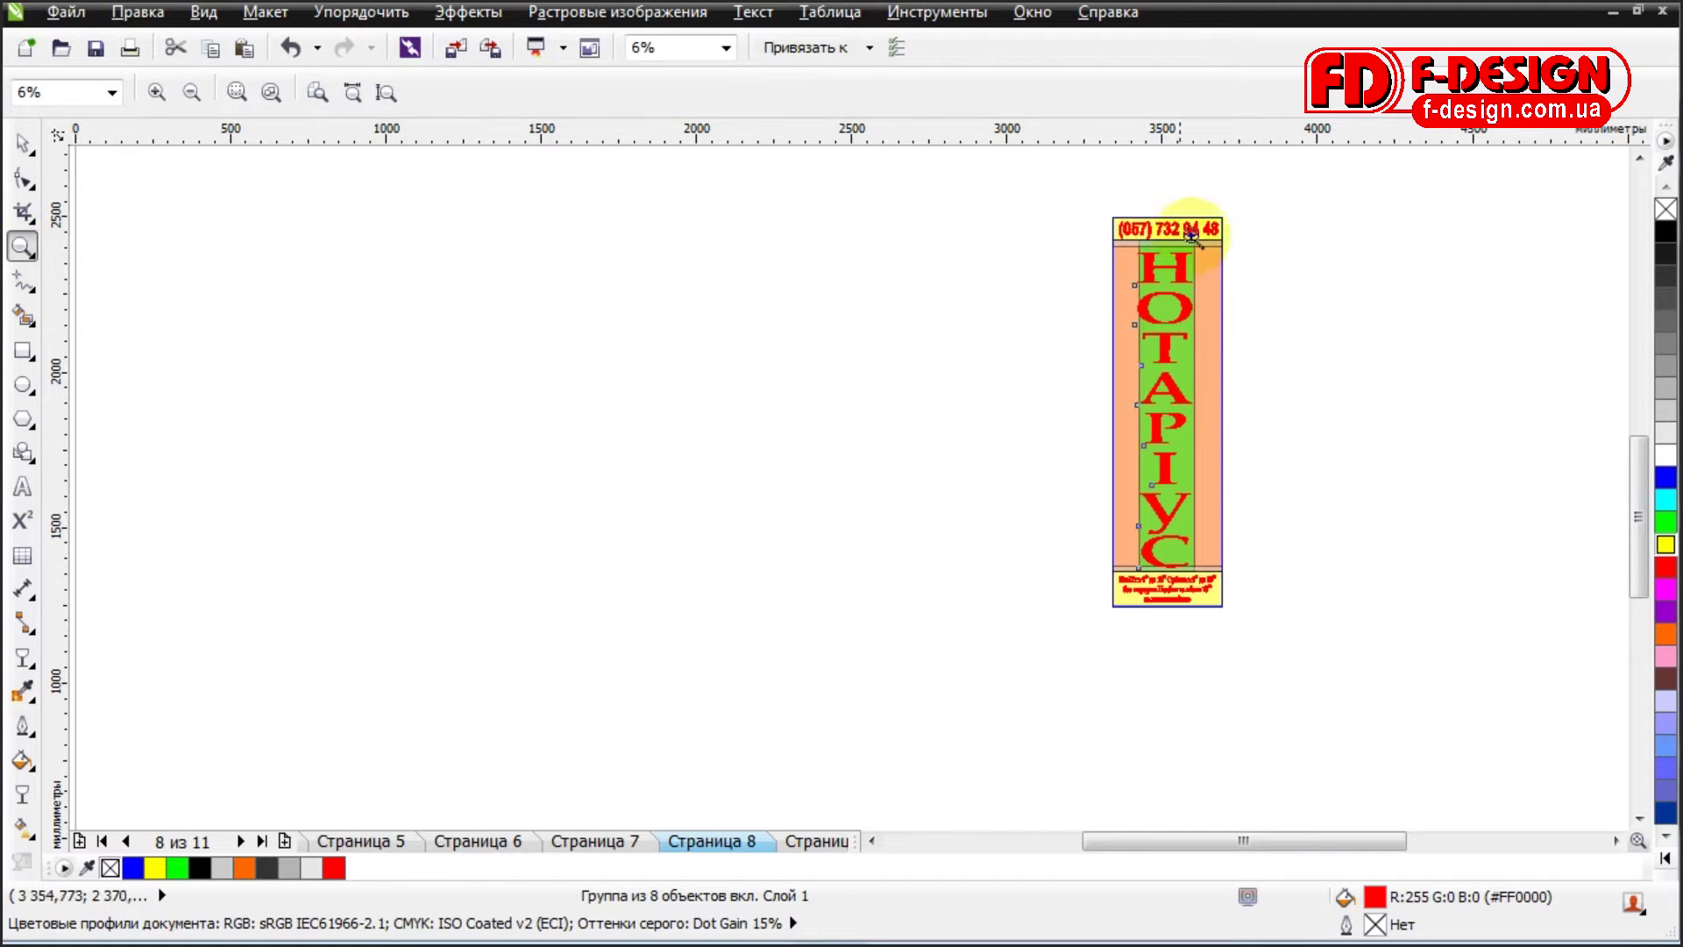
pyautogui.moveTo(1123, 234); pyautogui.dragTo(1207, 276)
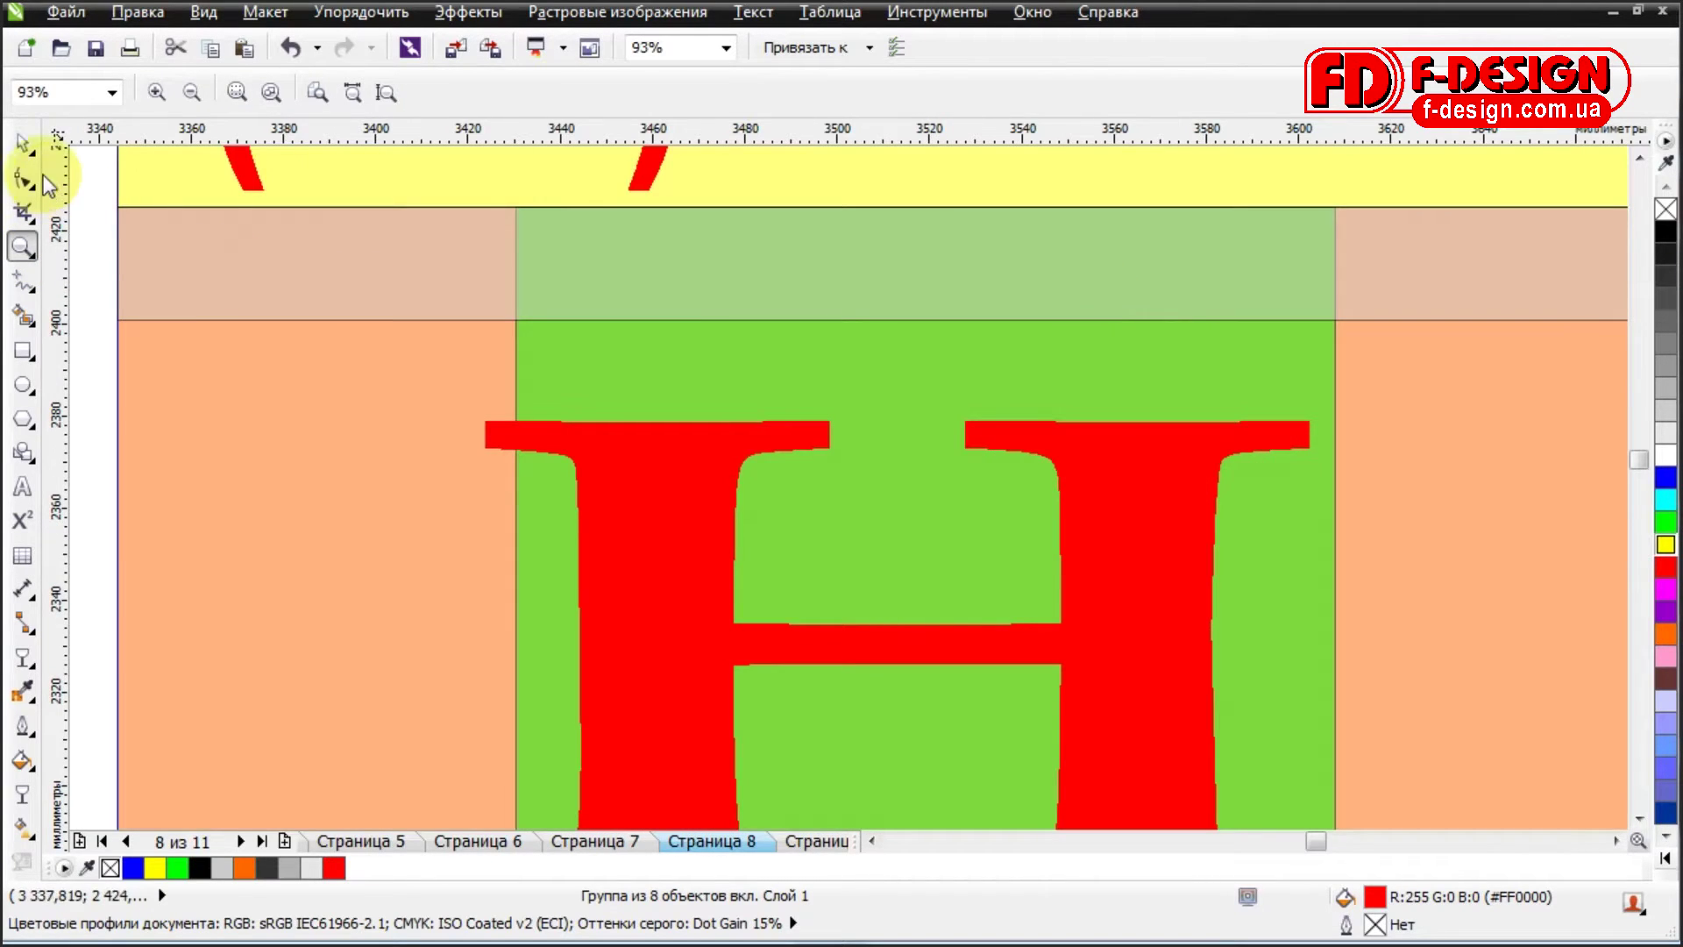
pyautogui.click(23, 143)
pyautogui.moveTo(605, 446); pyautogui.dragTo(646, 347)
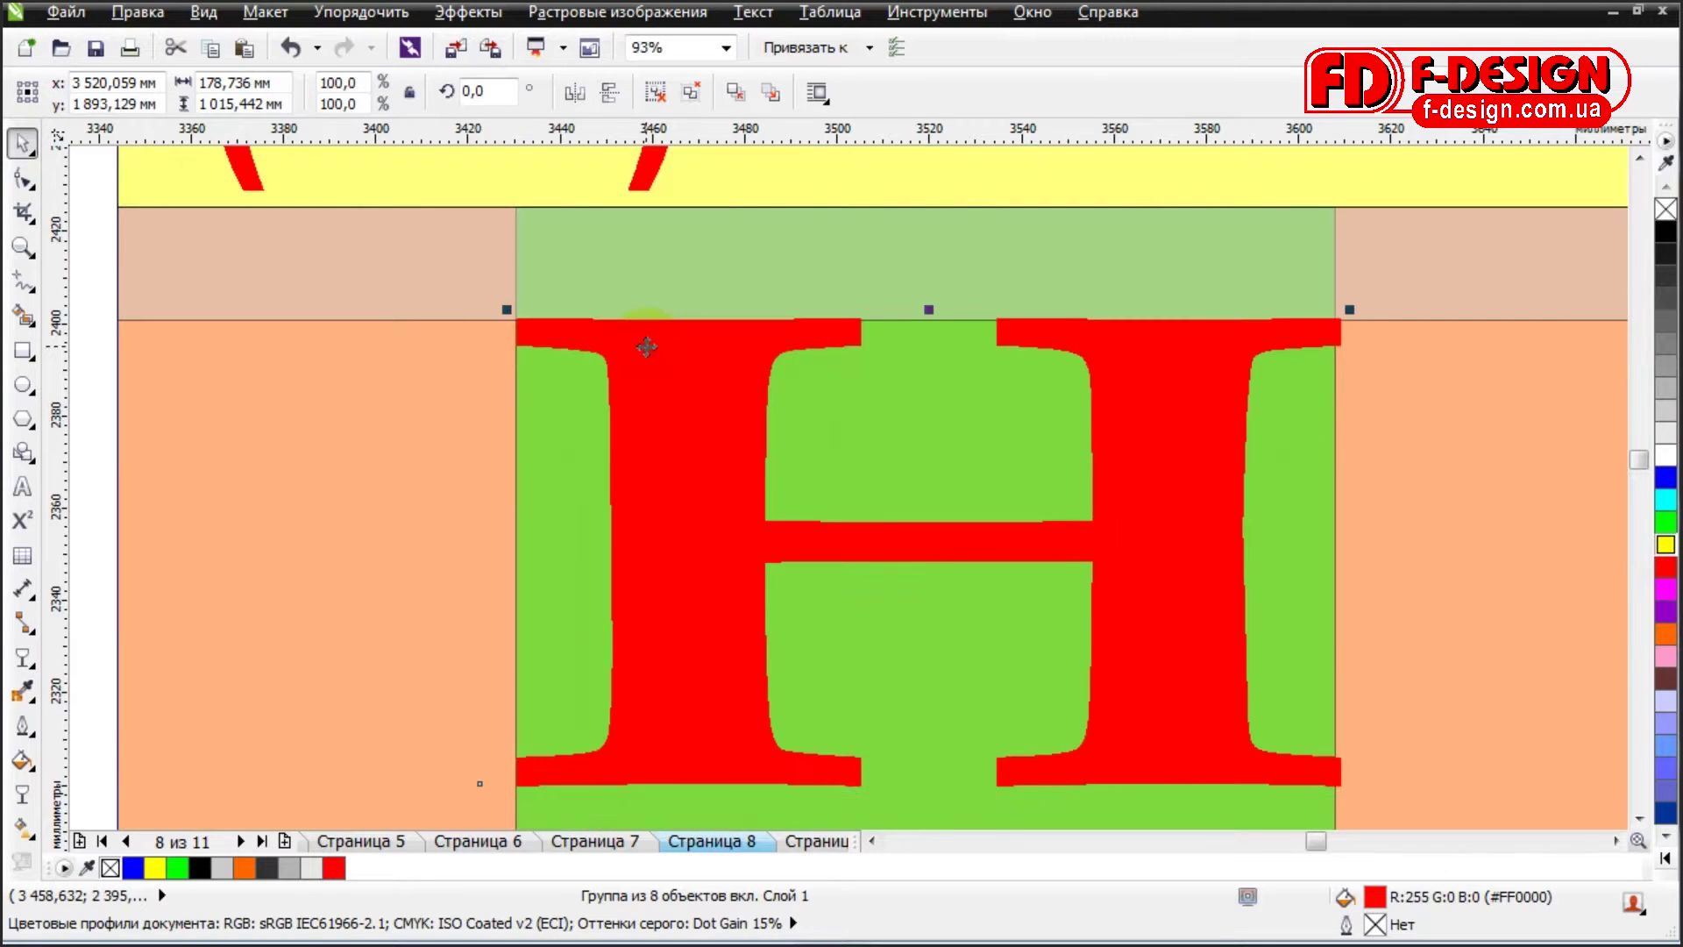
# Stretch the letter group downward to about 1027 mm high so the С reaches the upper edge of the lower grey strip.
pyautogui.scroll(-3, 646, 347)
pyautogui.scroll(-4, 646, 347)
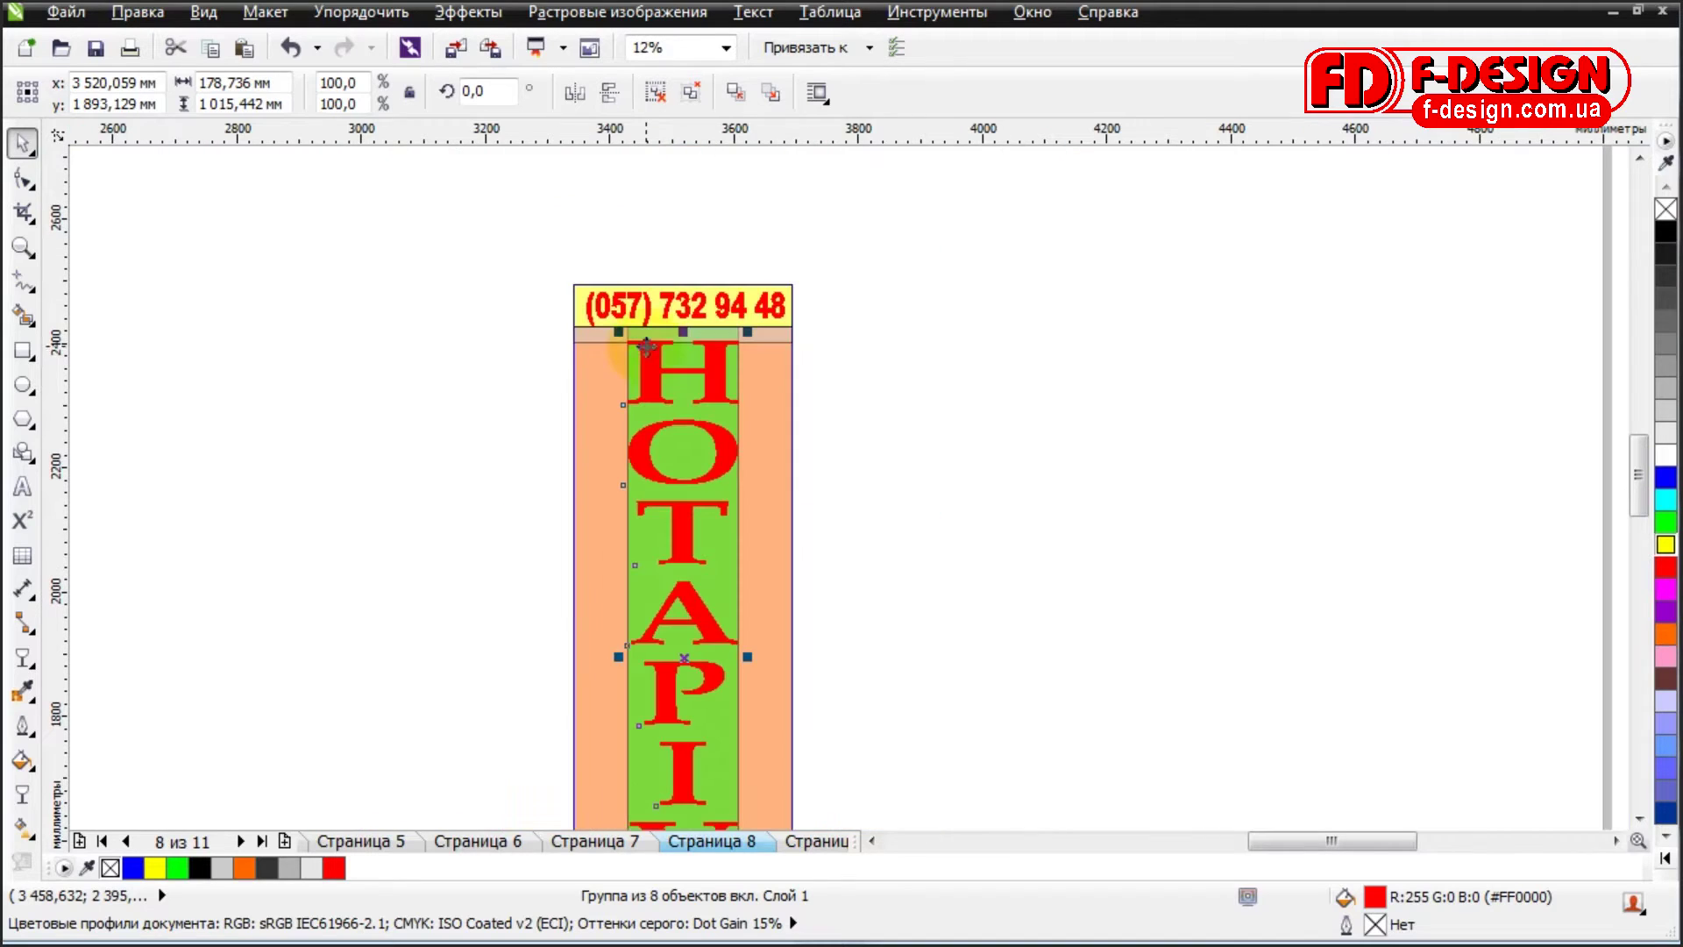
pyautogui.click(1637, 818)
pyautogui.click(1638, 818)
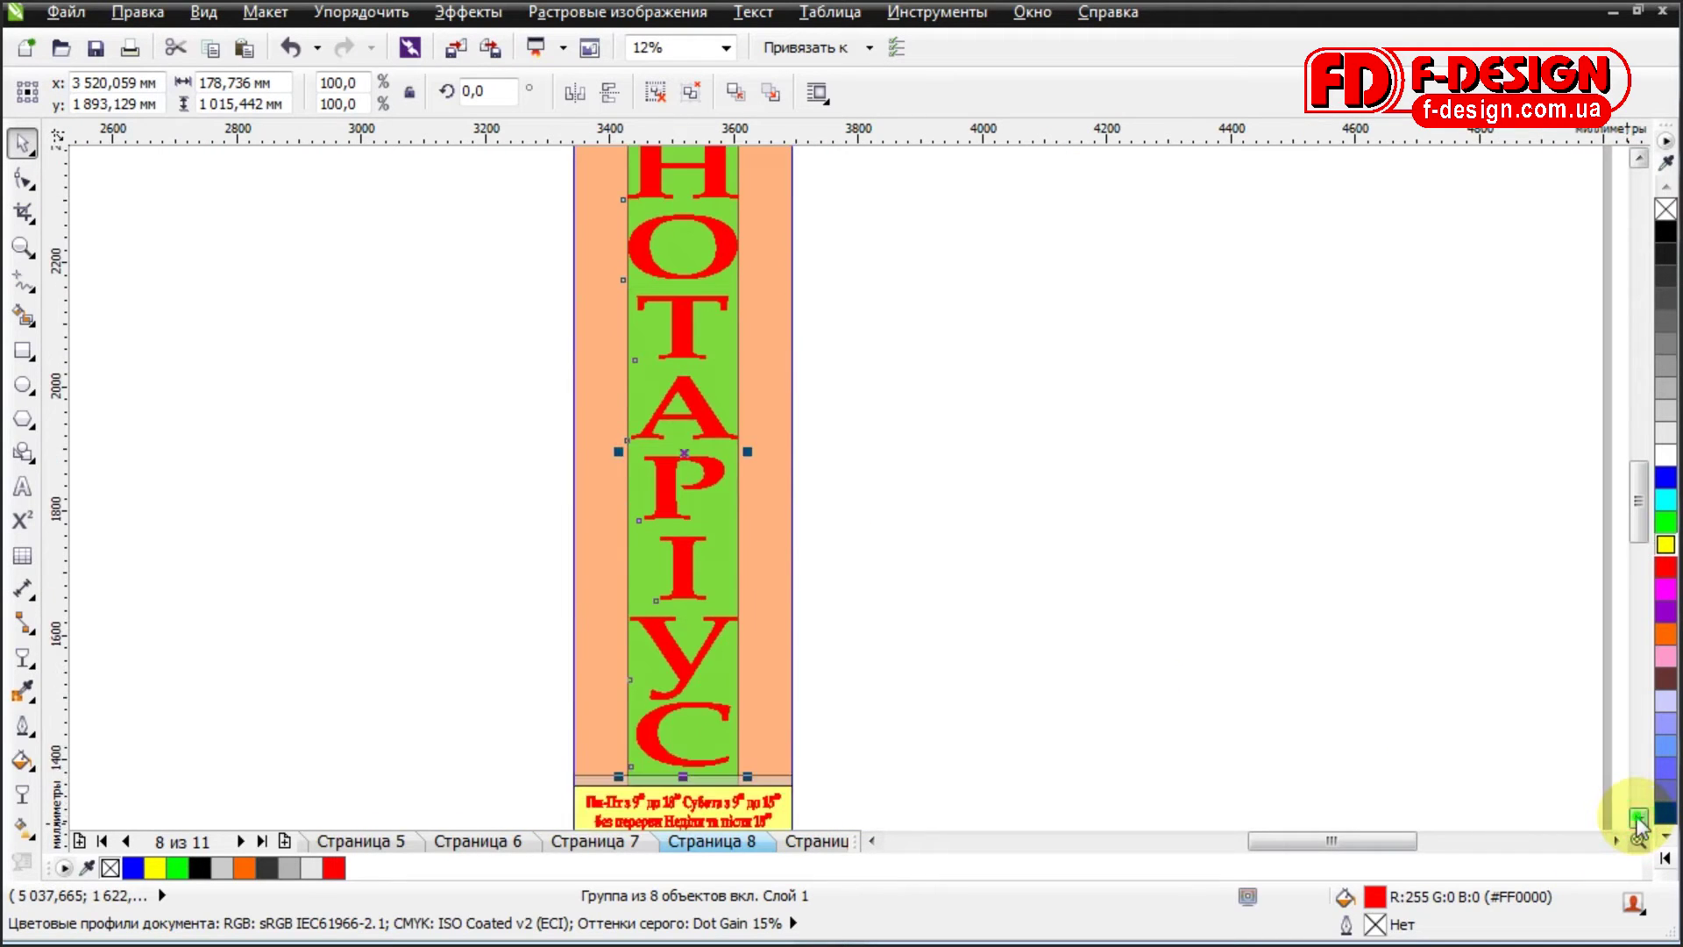
pyautogui.click(1638, 818)
pyautogui.scroll(5, 730, 741)
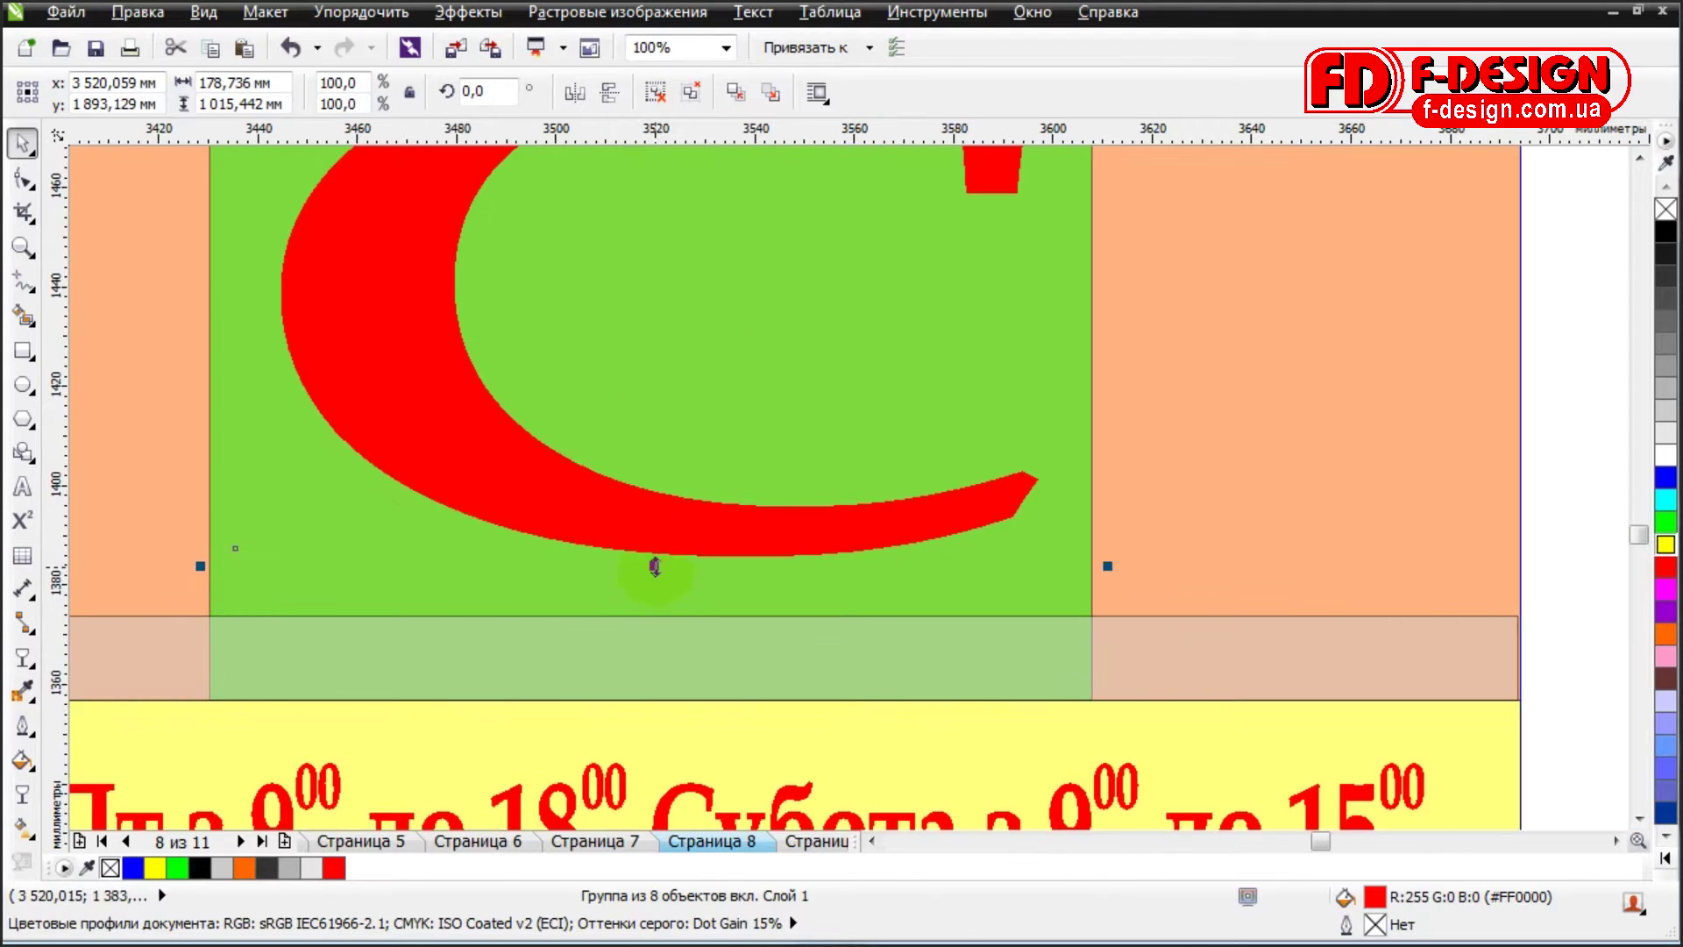
pyautogui.moveTo(655, 567); pyautogui.dragTo(649, 620)
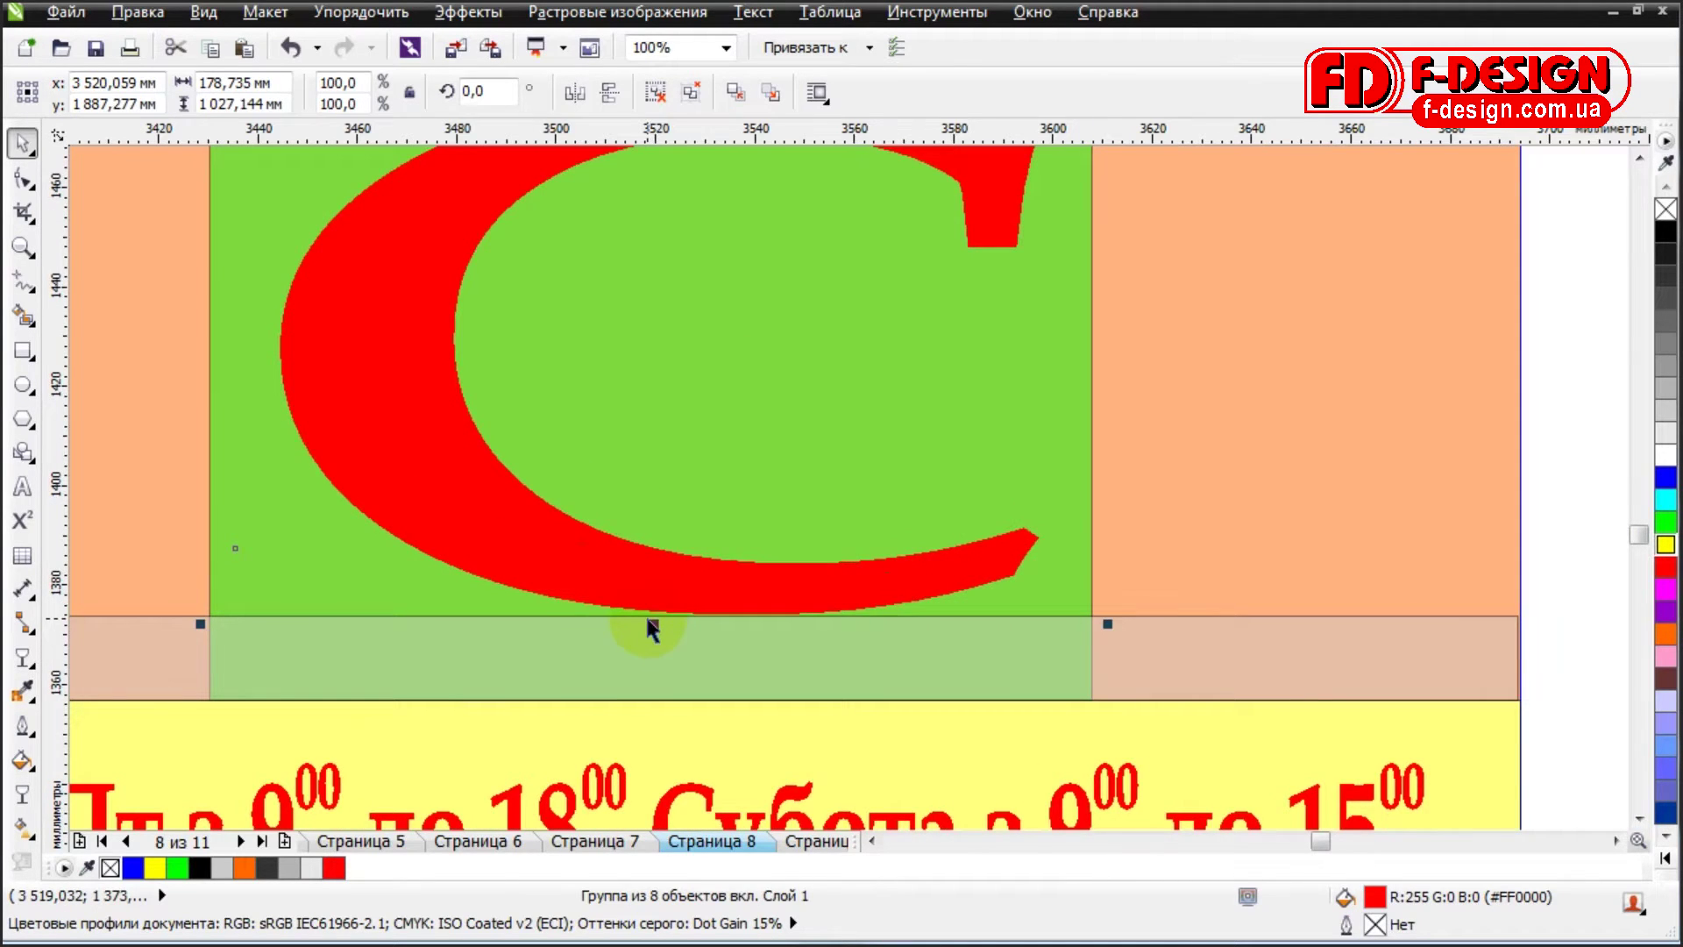
pyautogui.scroll(-5, 649, 624)
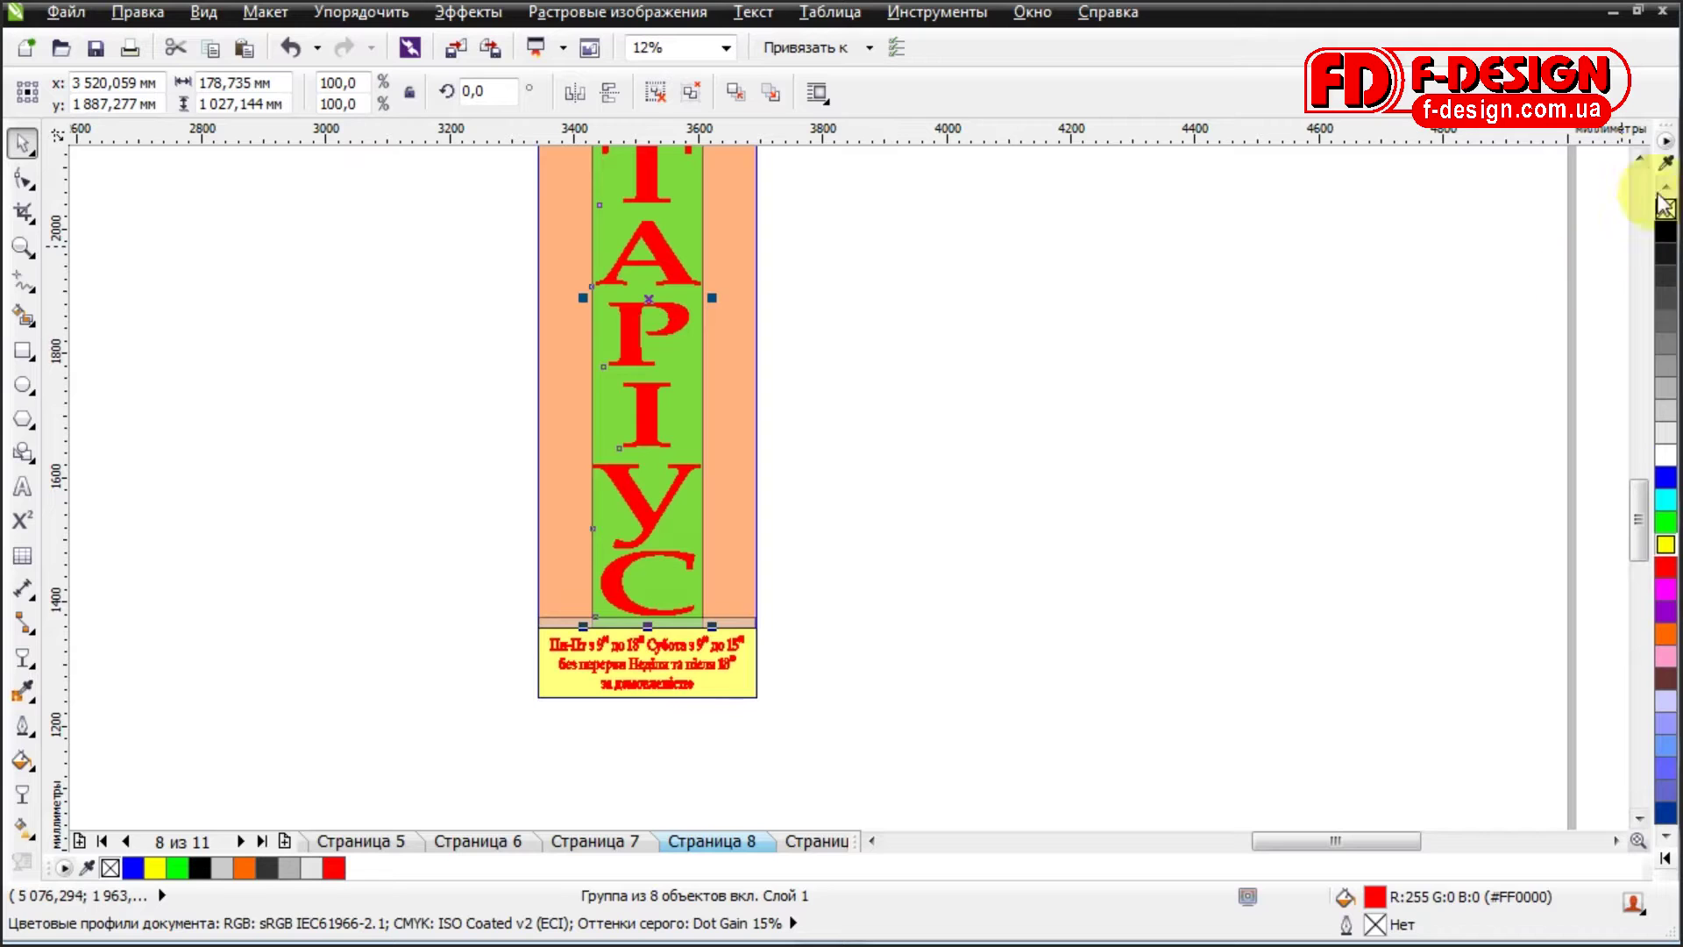
pyautogui.scroll(2, 1642, 170)
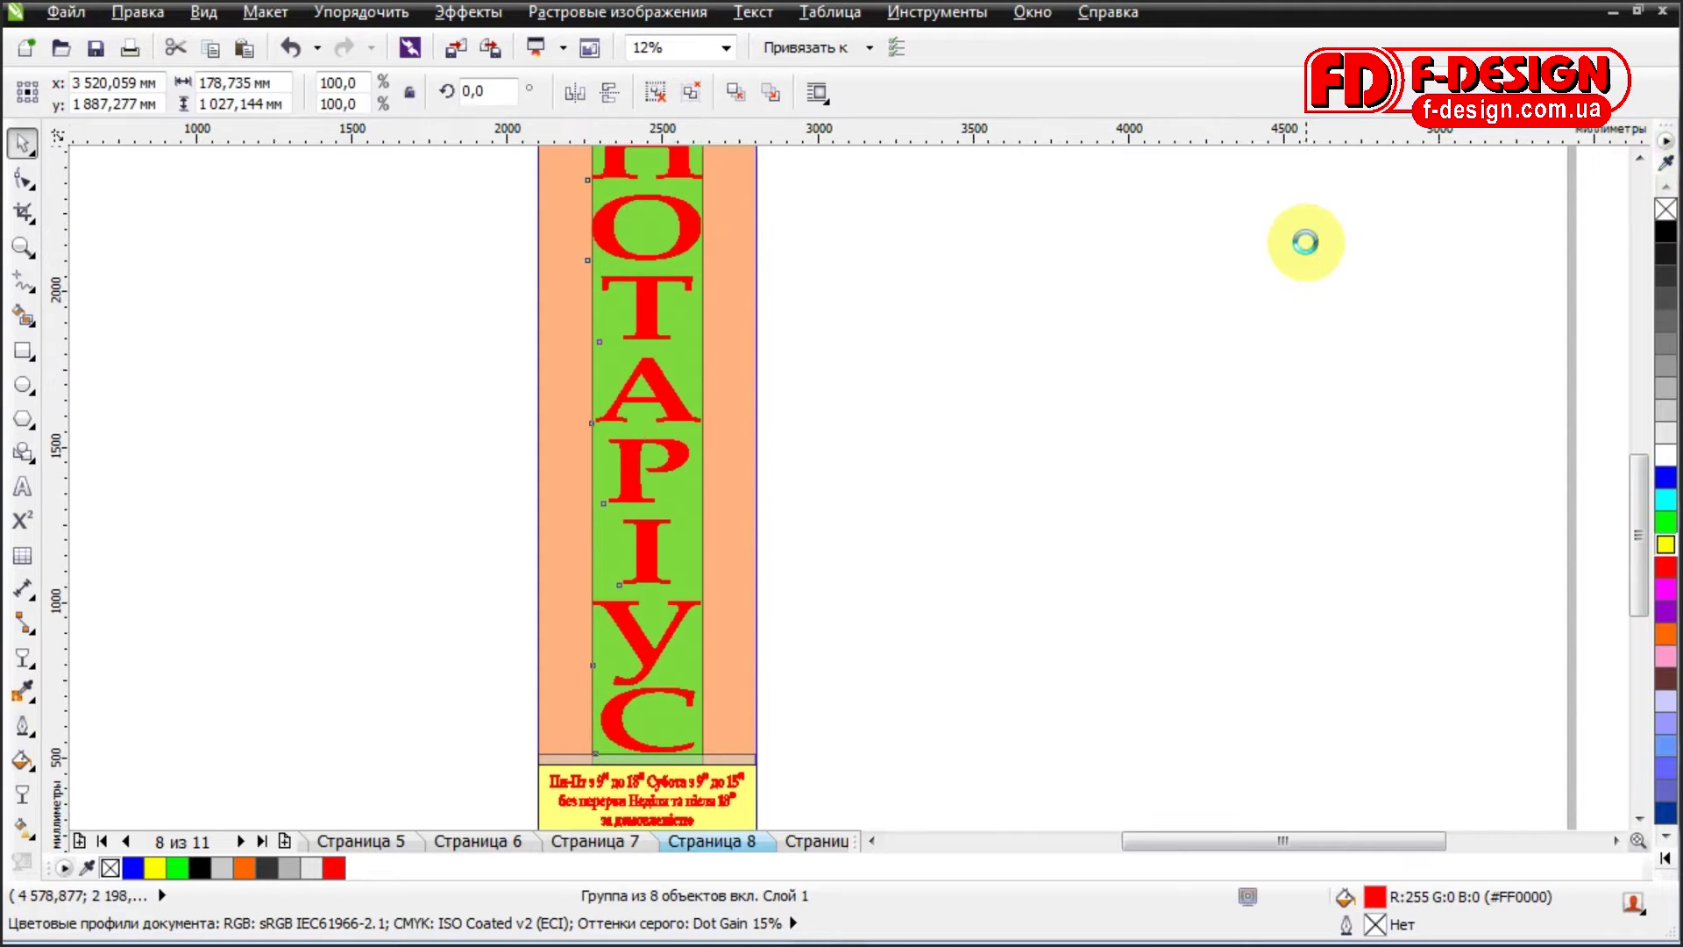
pyautogui.scroll(-1, 1296, 237)
pyautogui.click(23, 247)
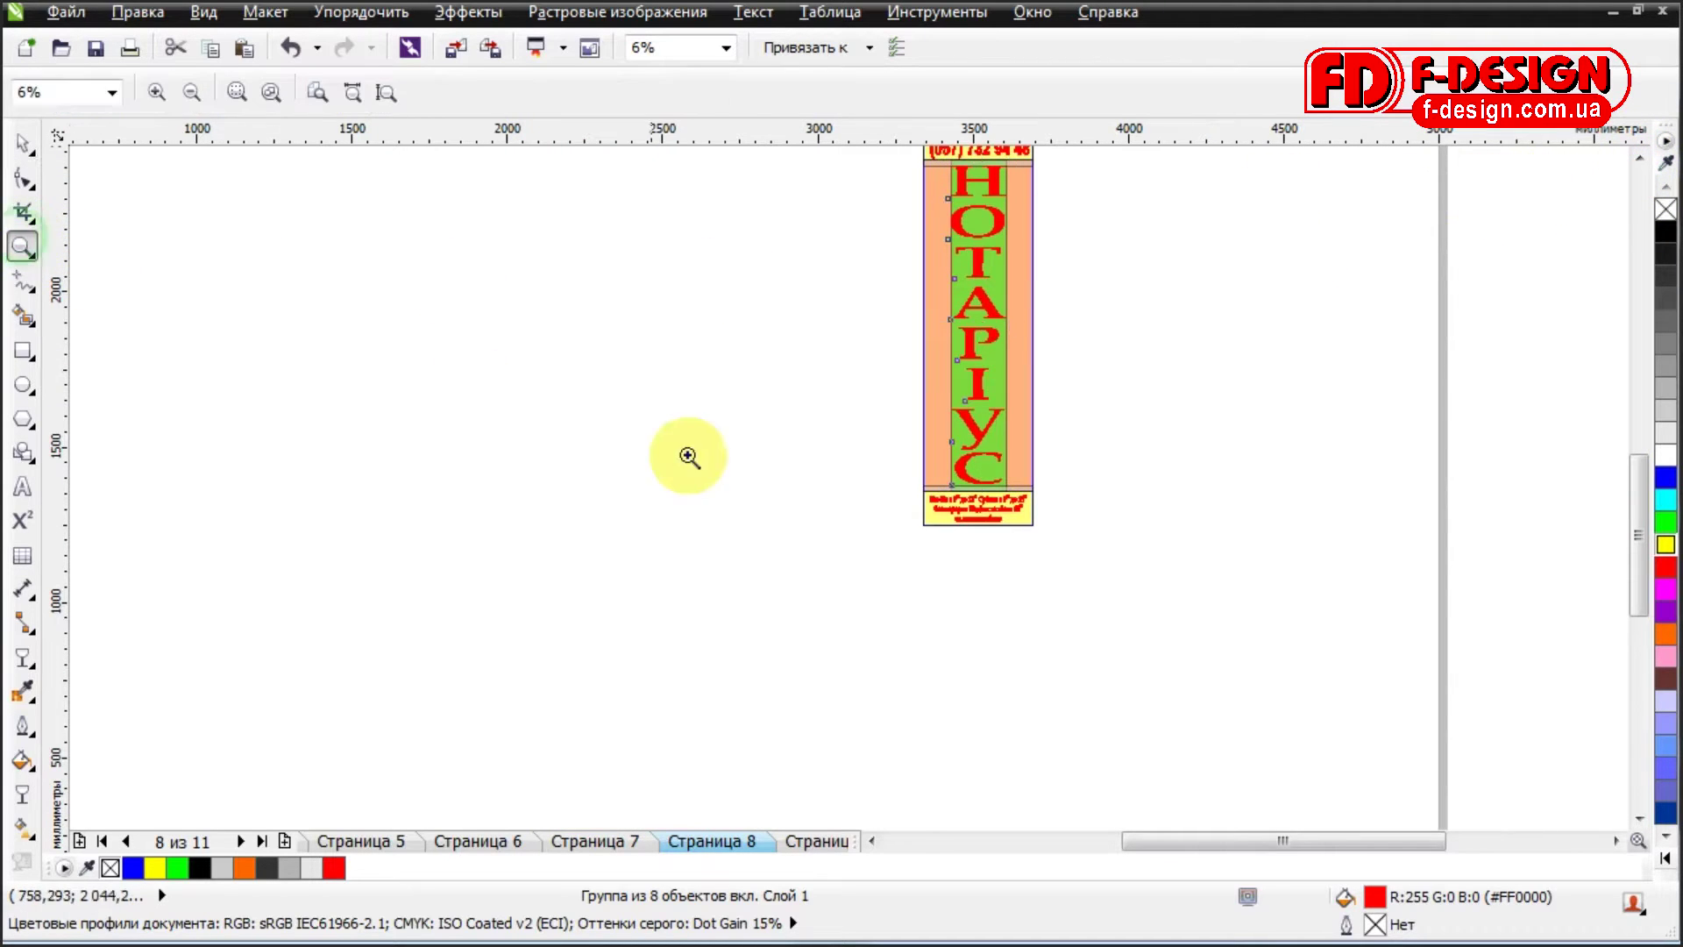
# Examine the whole sign layout on page 8 in wireframe view, and return to the normal view.
pyautogui.moveTo(880, 555); pyautogui.dragTo(1094, 189)
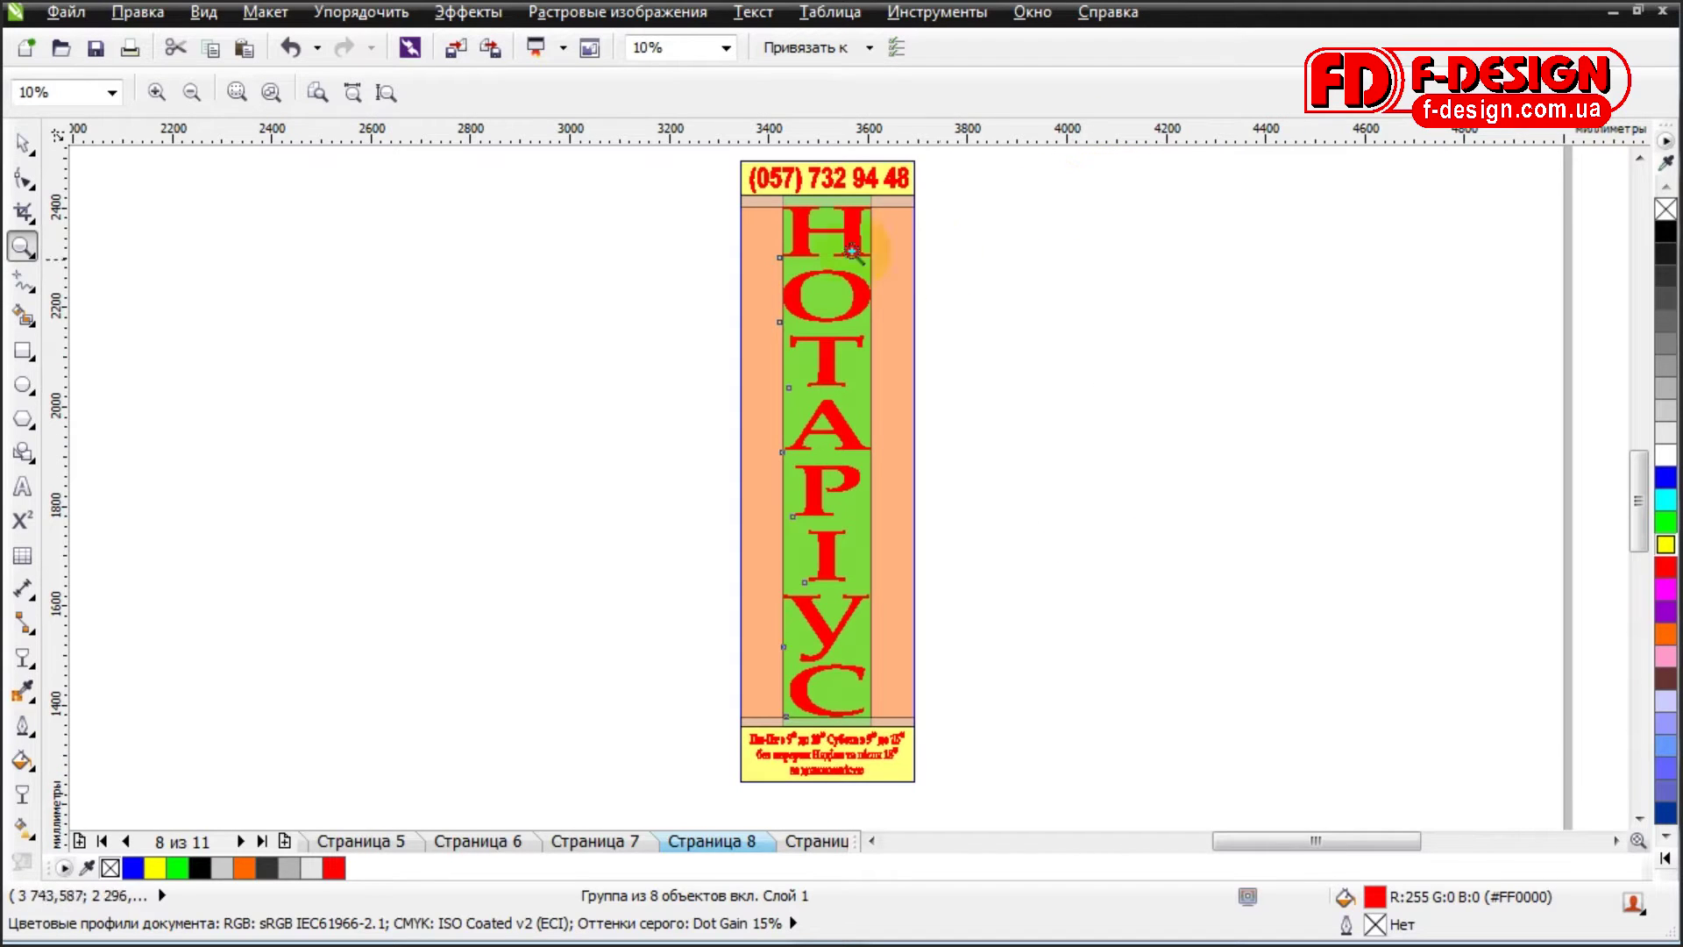
pyautogui.click(203, 12)
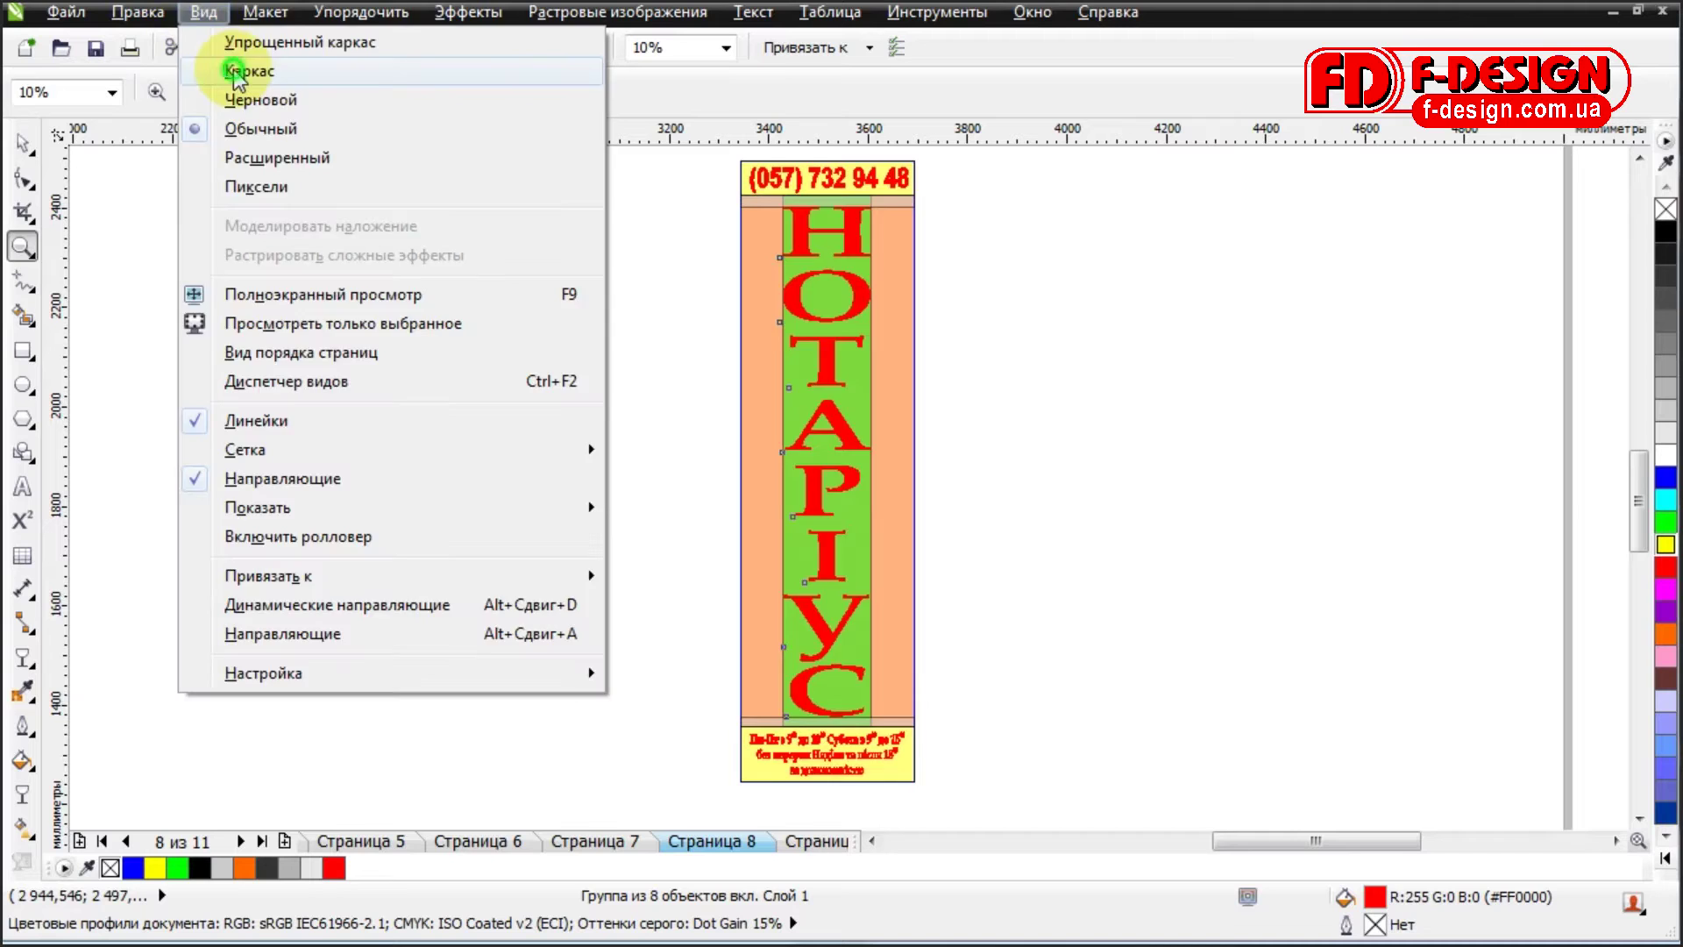
pyautogui.click(233, 70)
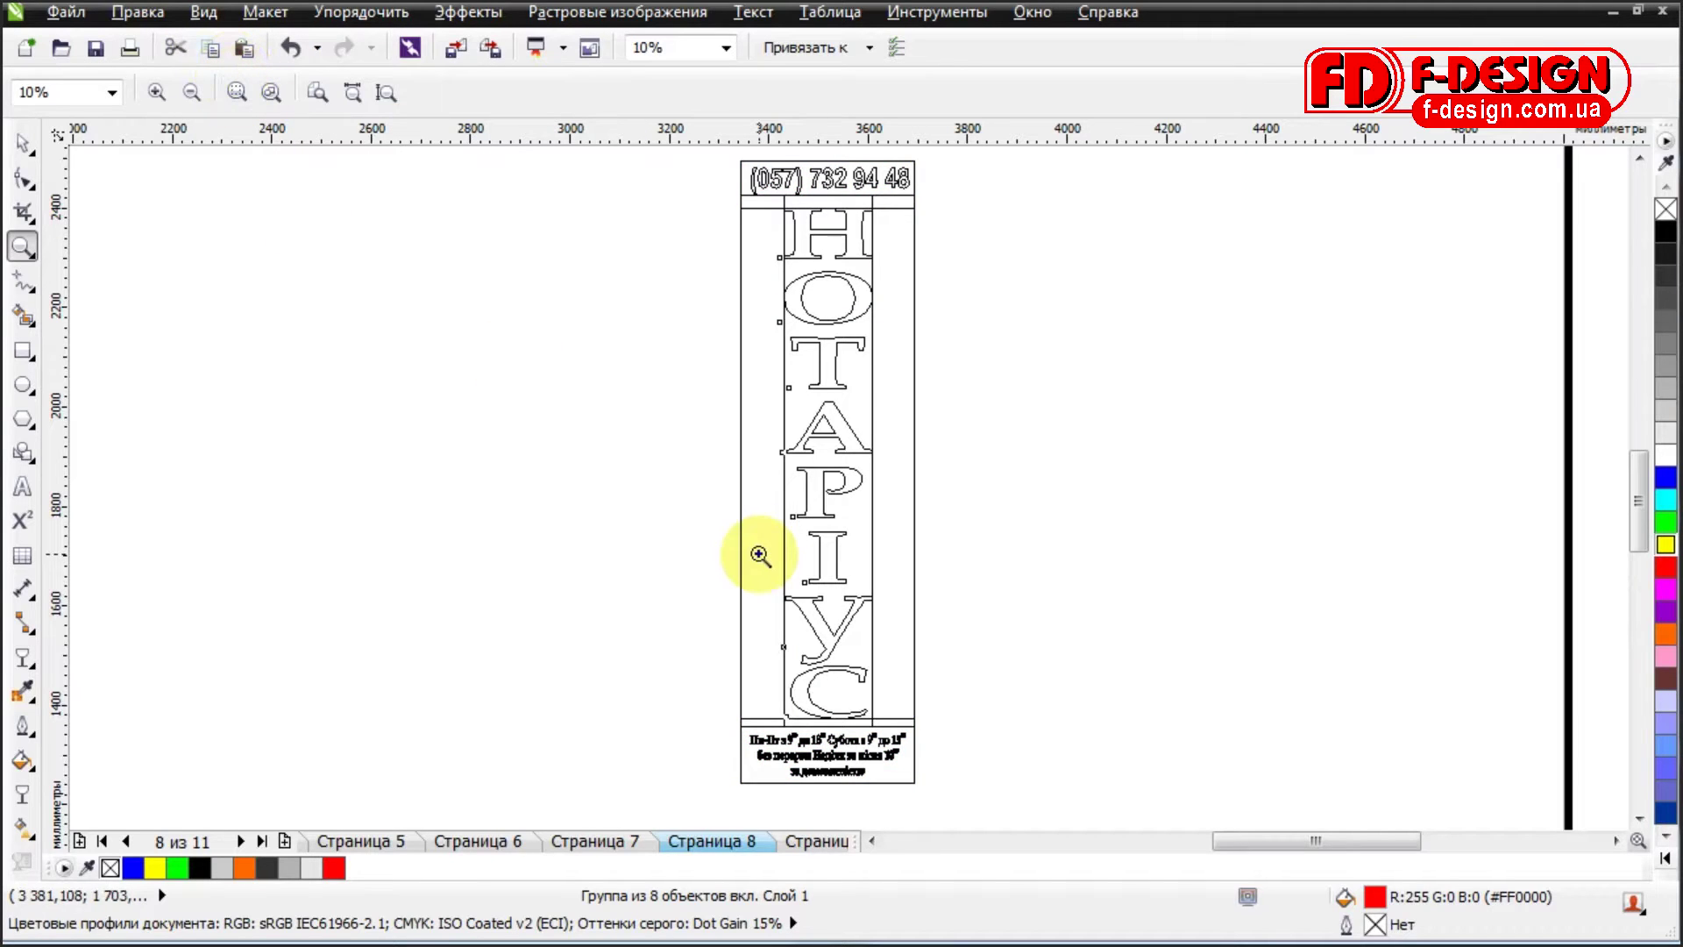
pyautogui.click(187, 15)
pyautogui.click(229, 124)
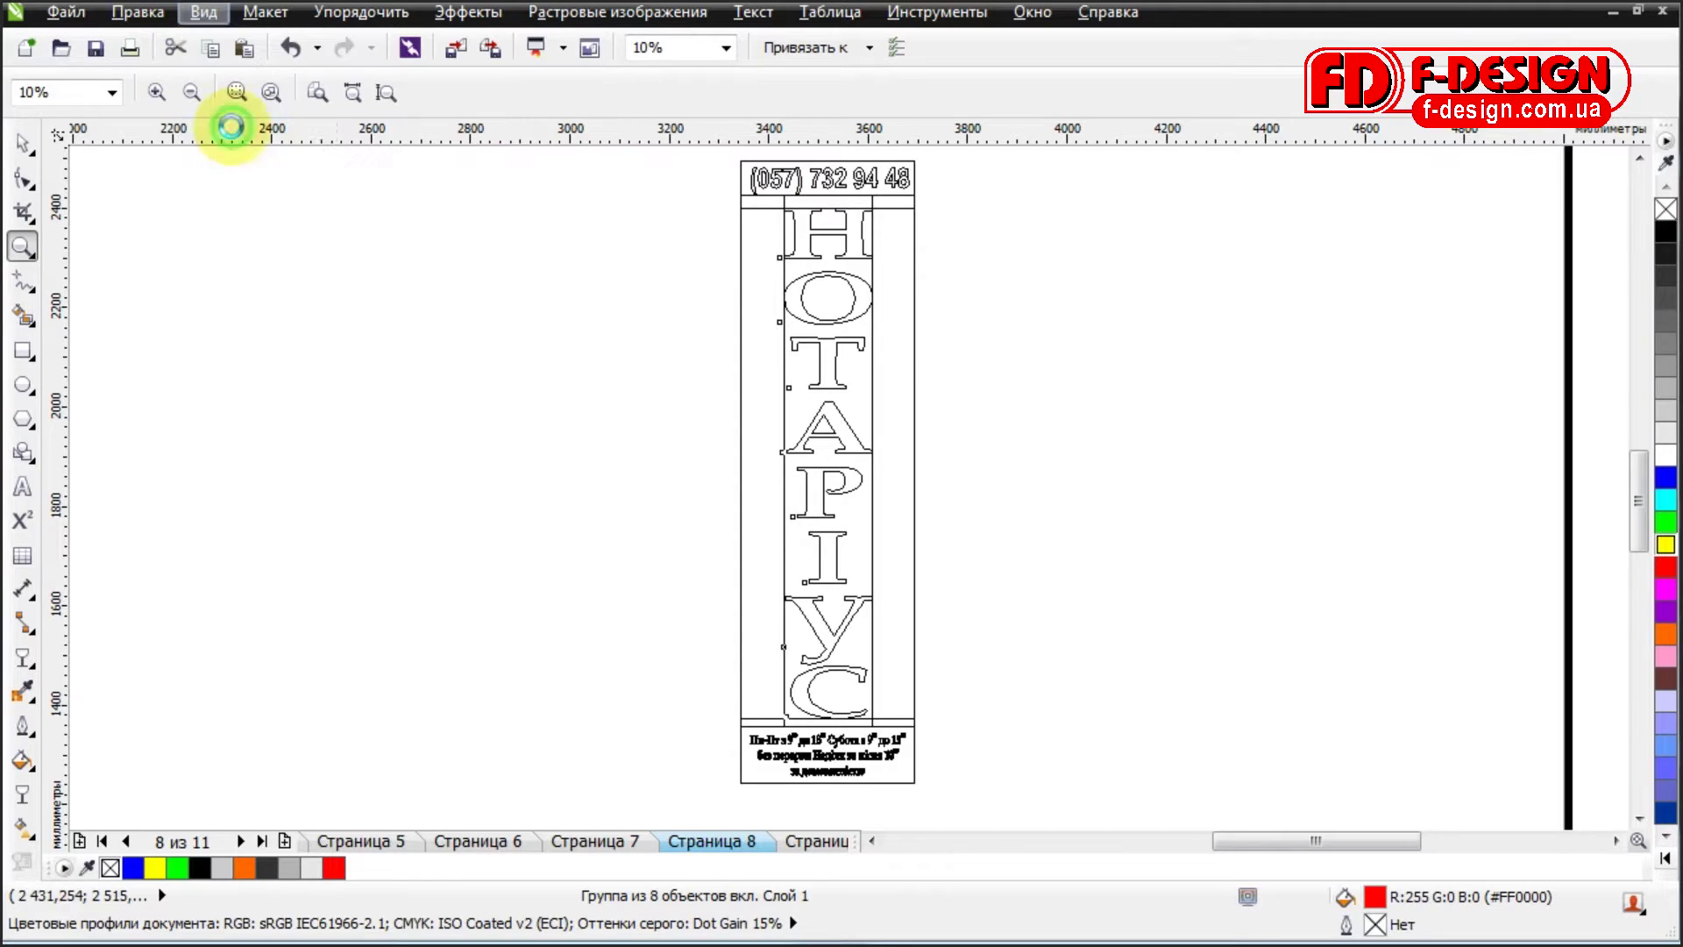
pyautogui.click(518, 334)
pyautogui.rightClick(766, 391)
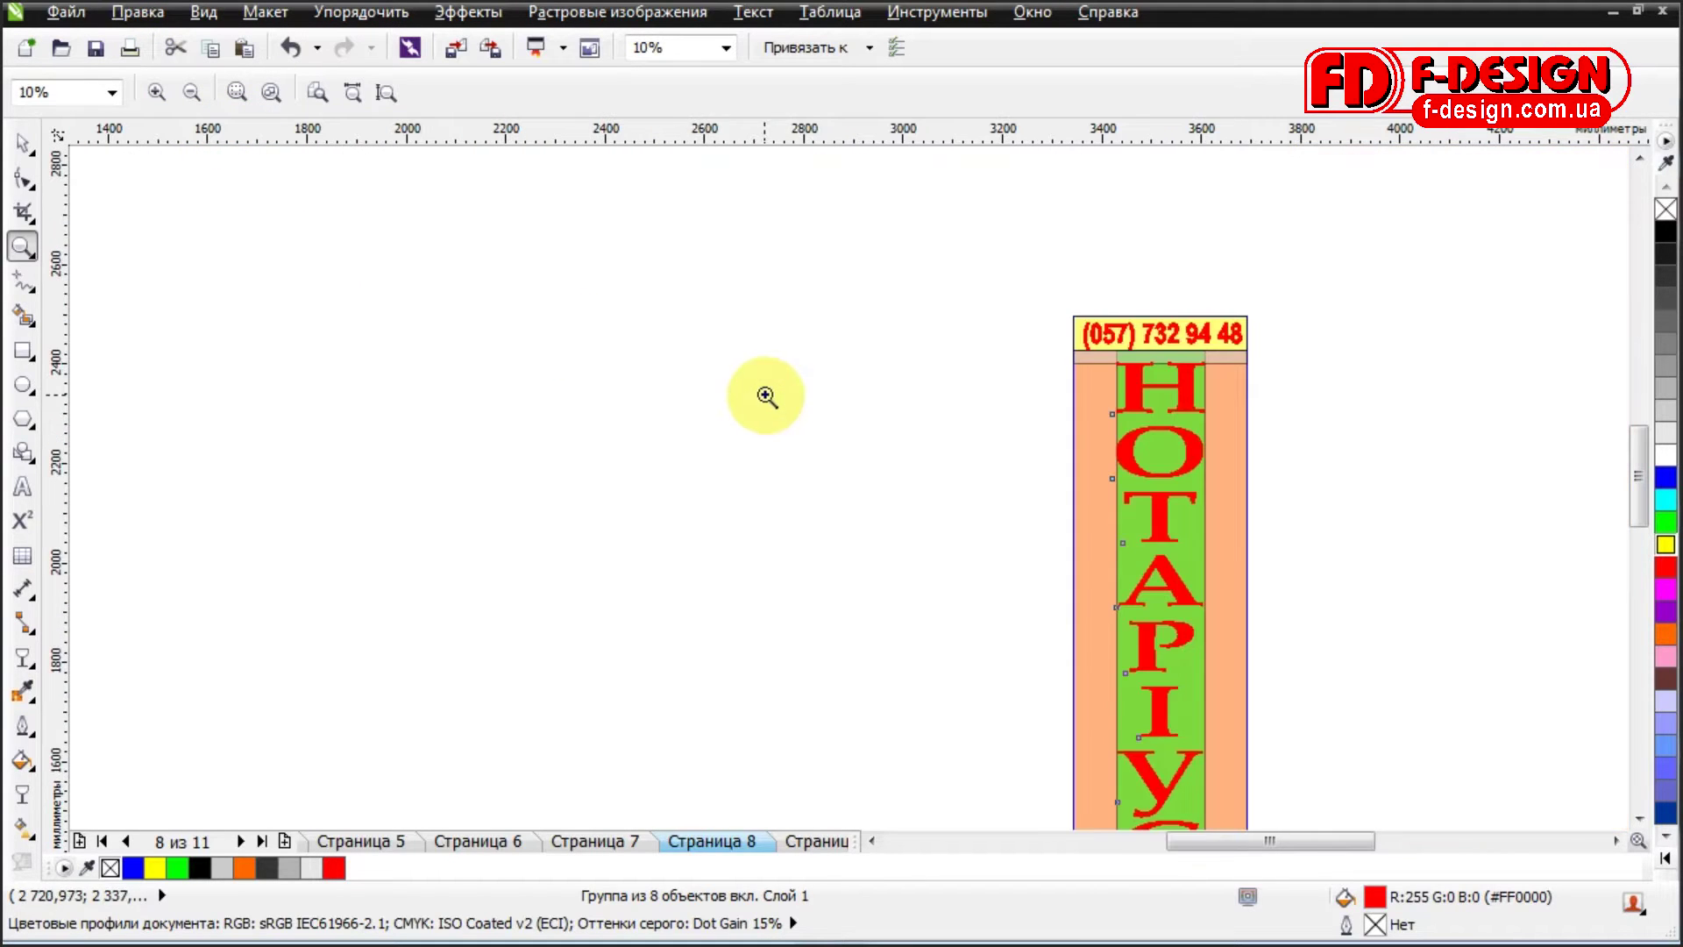
pyautogui.rightClick(865, 415)
pyautogui.moveTo(951, 391); pyautogui.dragTo(1106, 730)
pyautogui.click(23, 143)
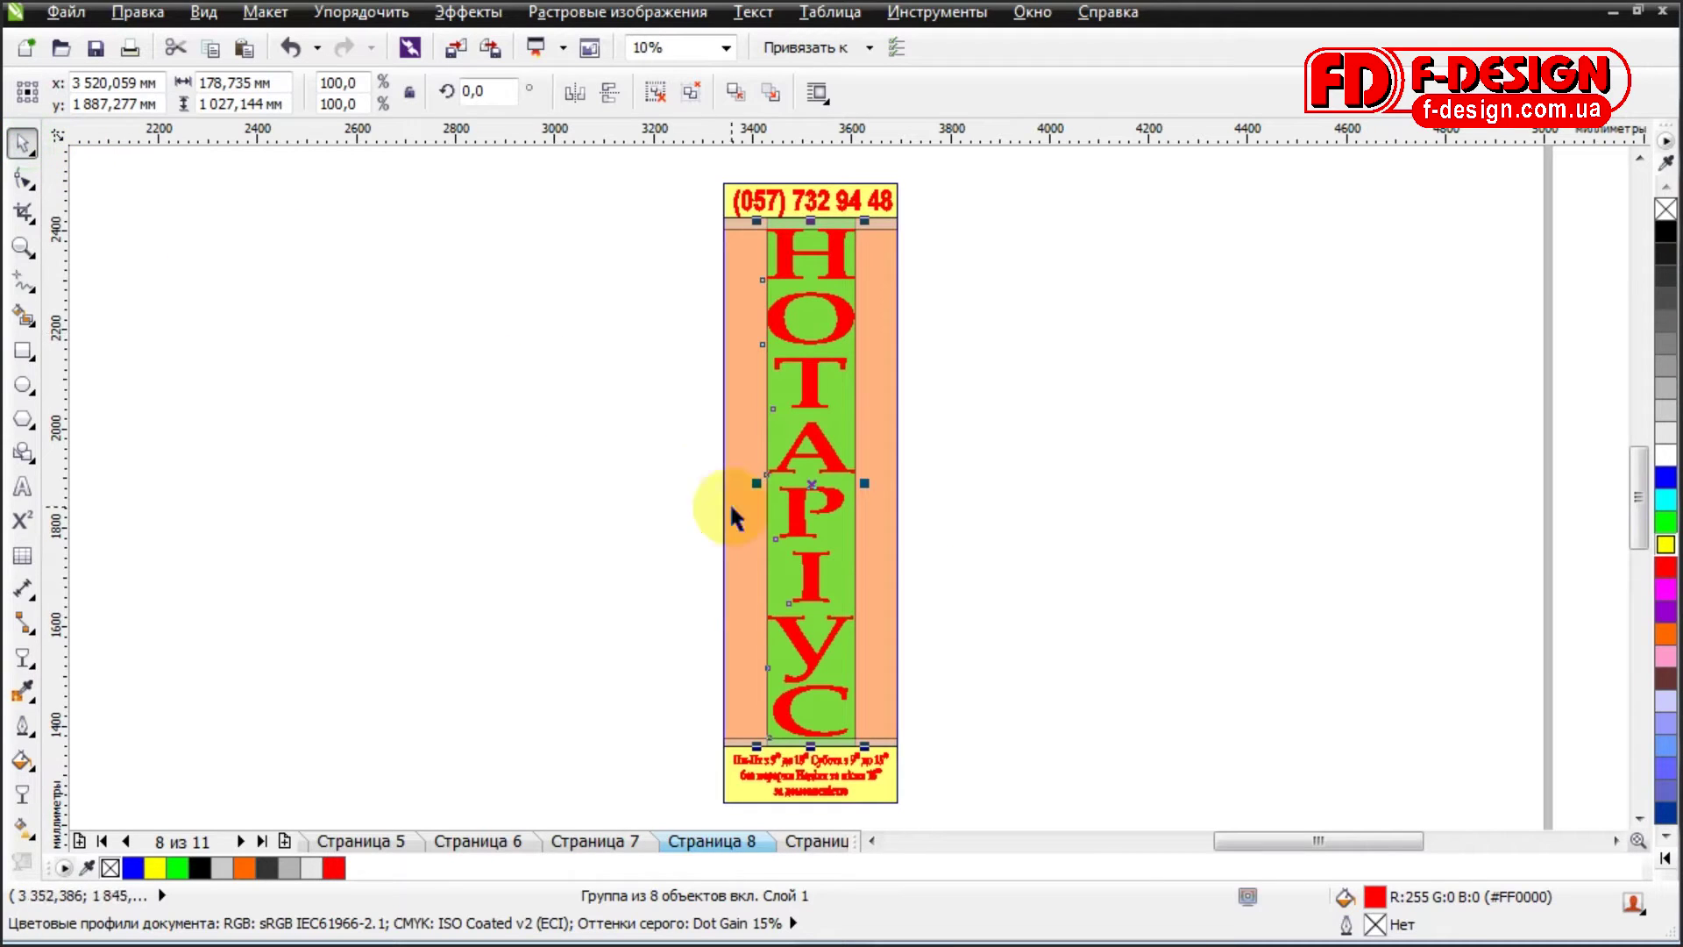
# On page 10, widen the yellow opening-hours strip symmetrically to about 370 mm, so it extends past both sides of the blue background.
pyautogui.click(807, 841)
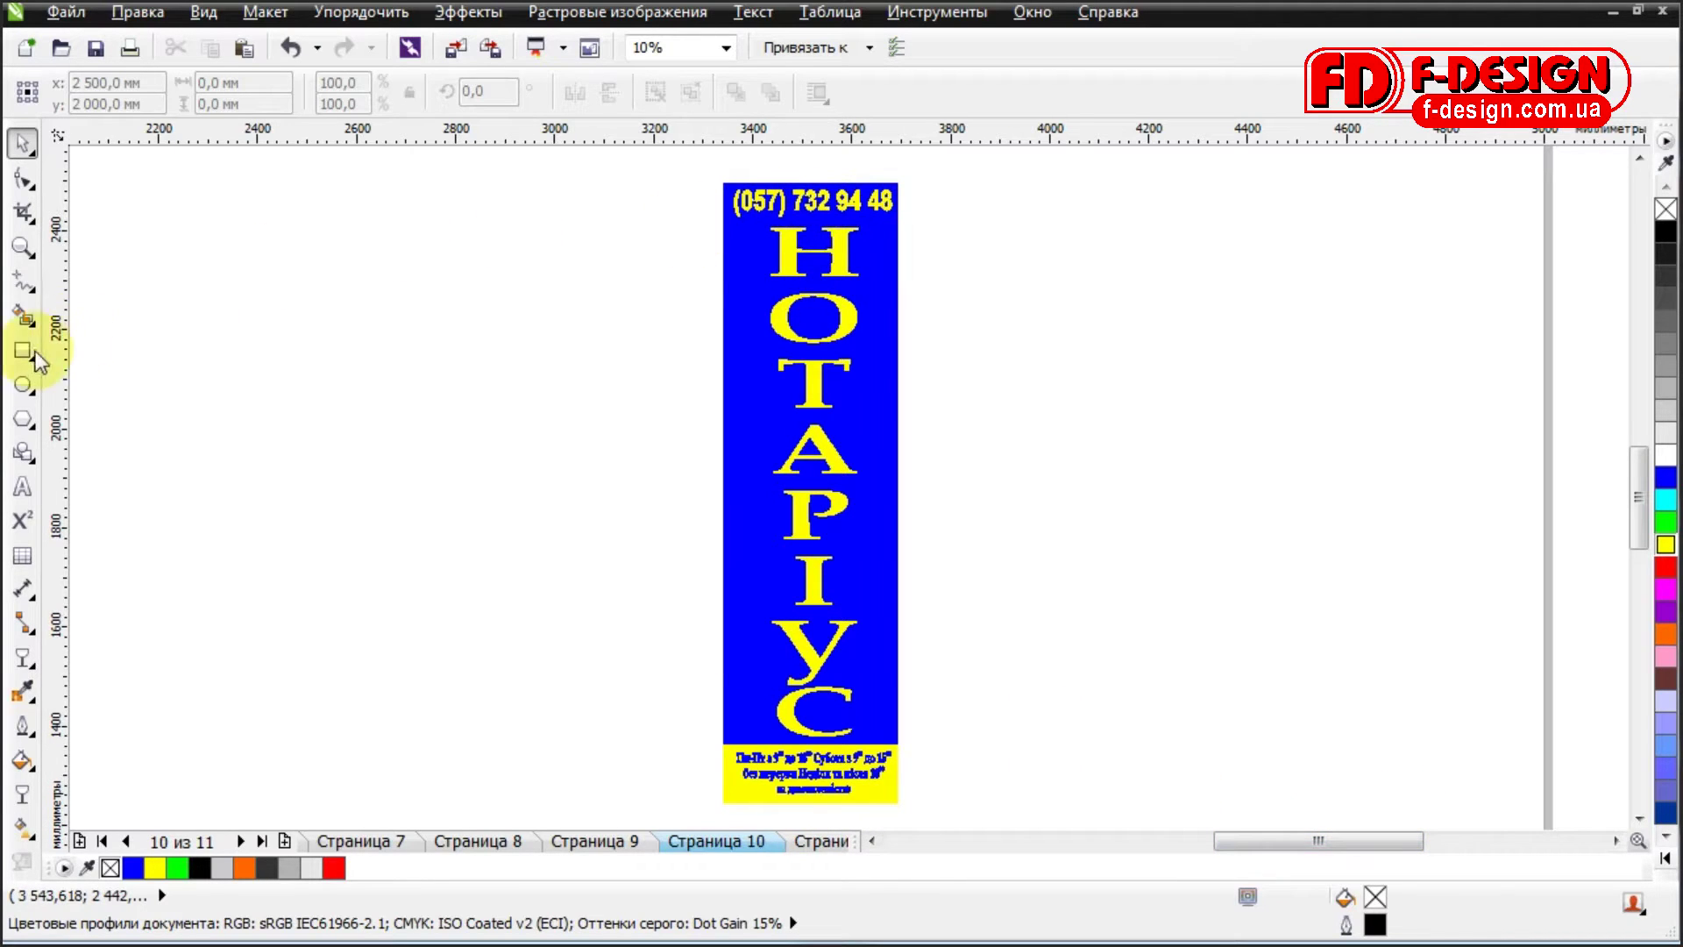
pyautogui.click(22, 250)
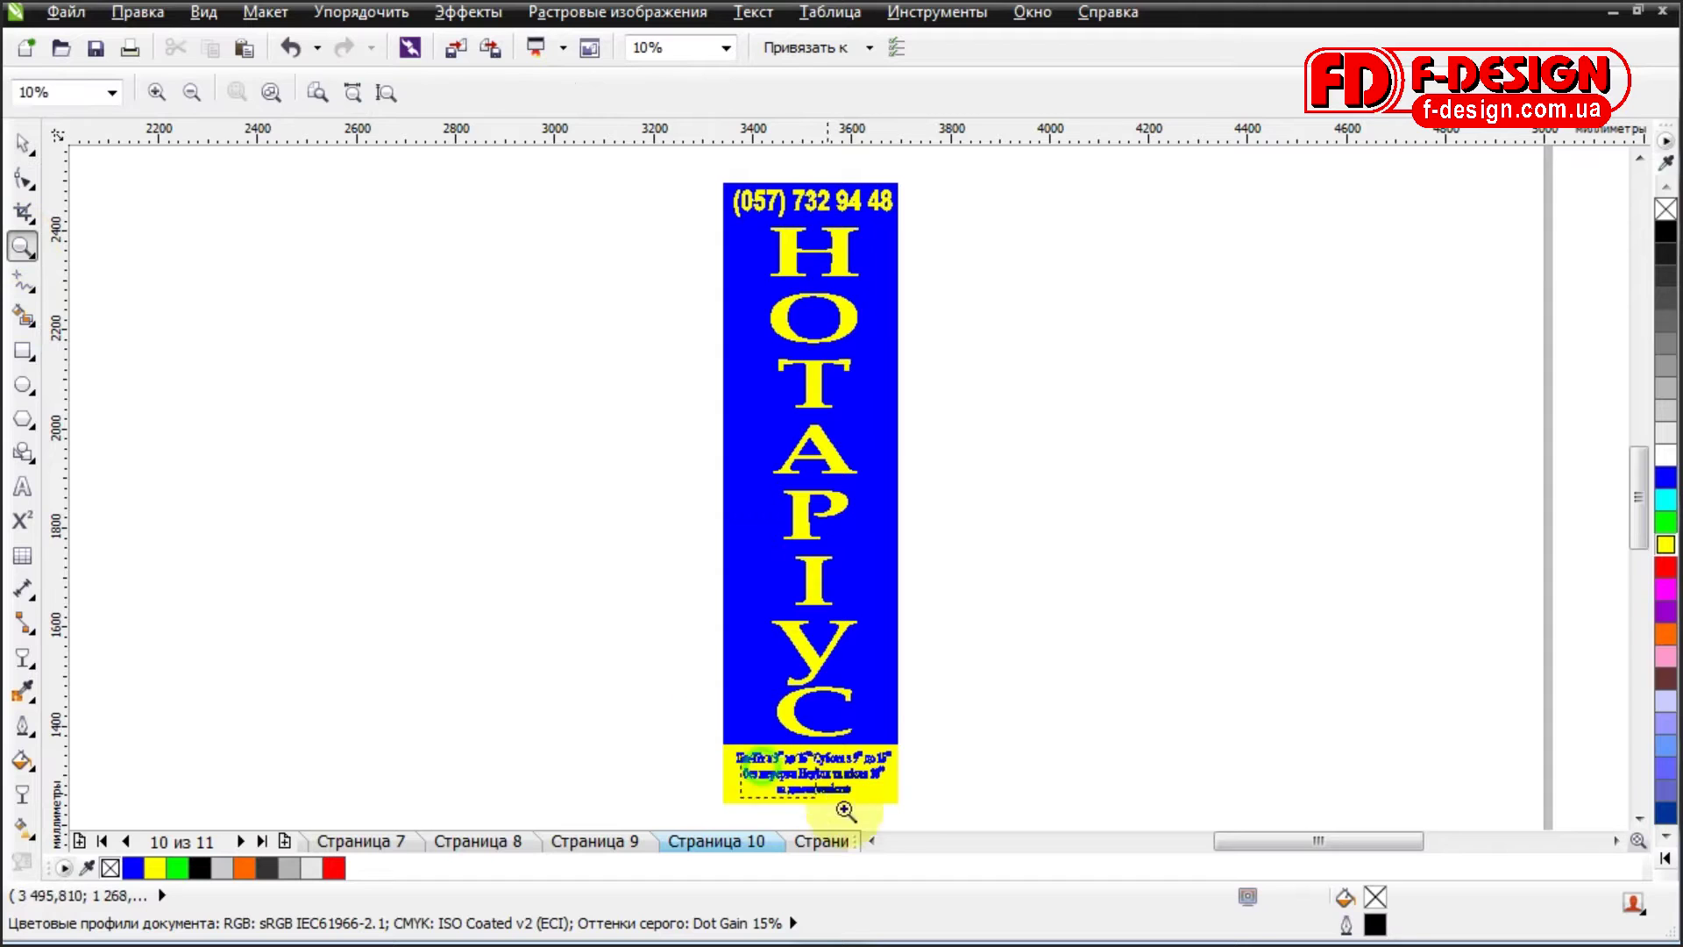
pyautogui.scroll(-2, 868, 785)
pyautogui.moveTo(787, 804); pyautogui.dragTo(839, 690)
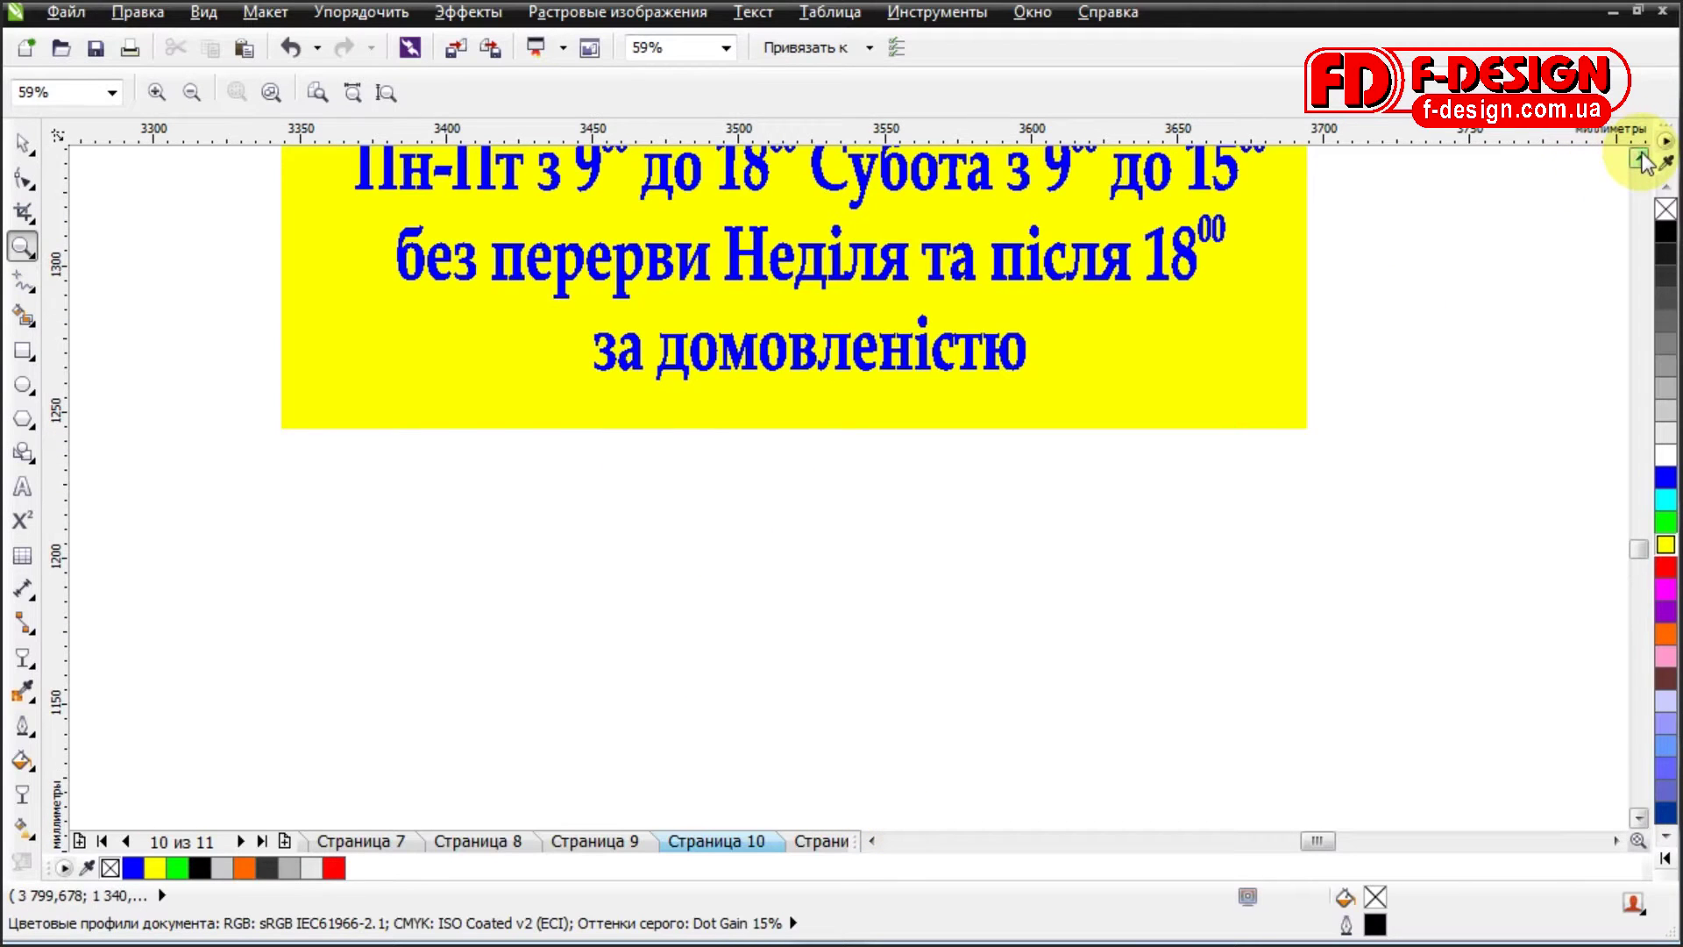
pyautogui.click(1639, 157)
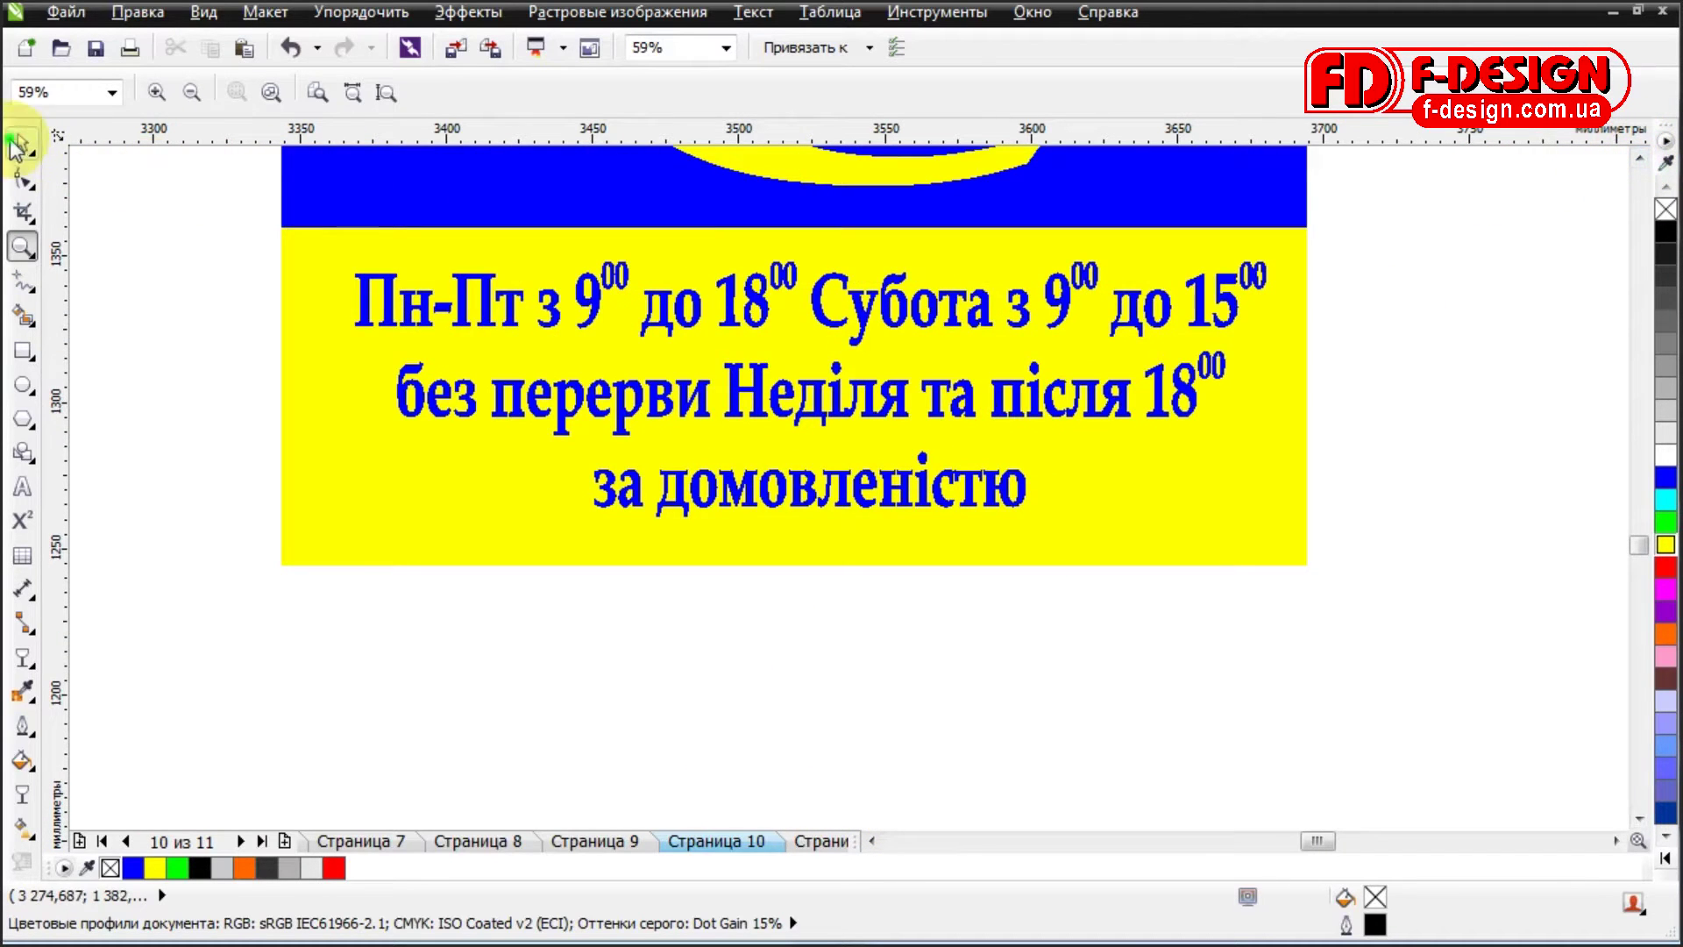
pyautogui.click(22, 143)
pyautogui.click(293, 297)
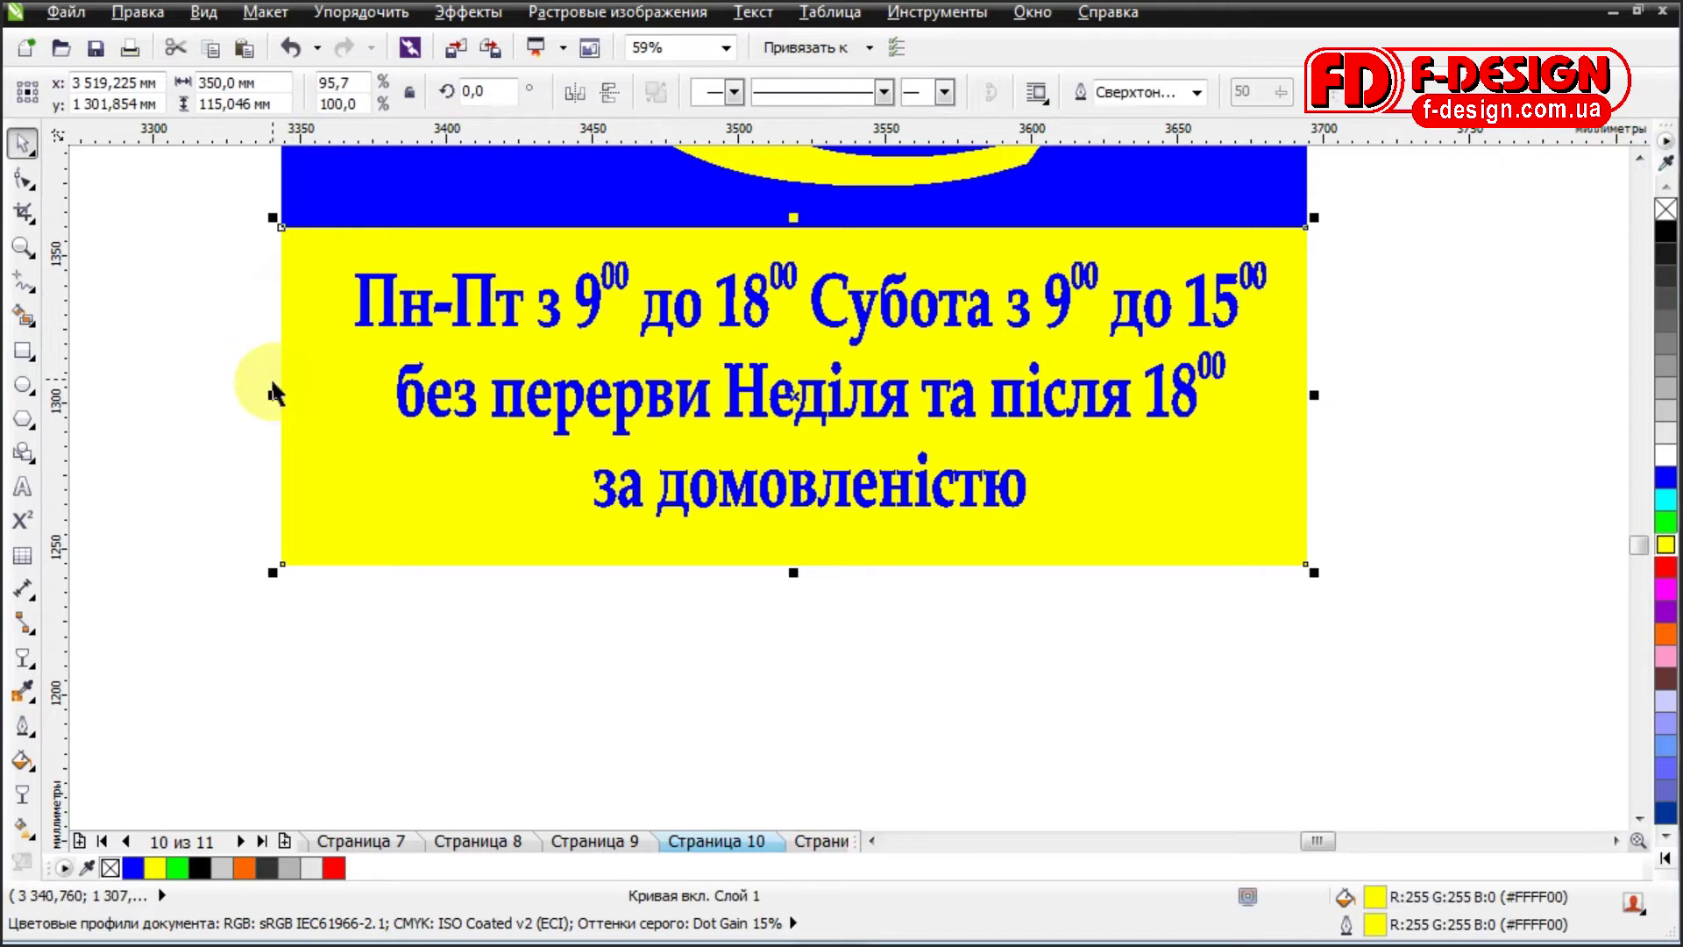
pyautogui.moveTo(269, 395); pyautogui.dragTo(240, 392)
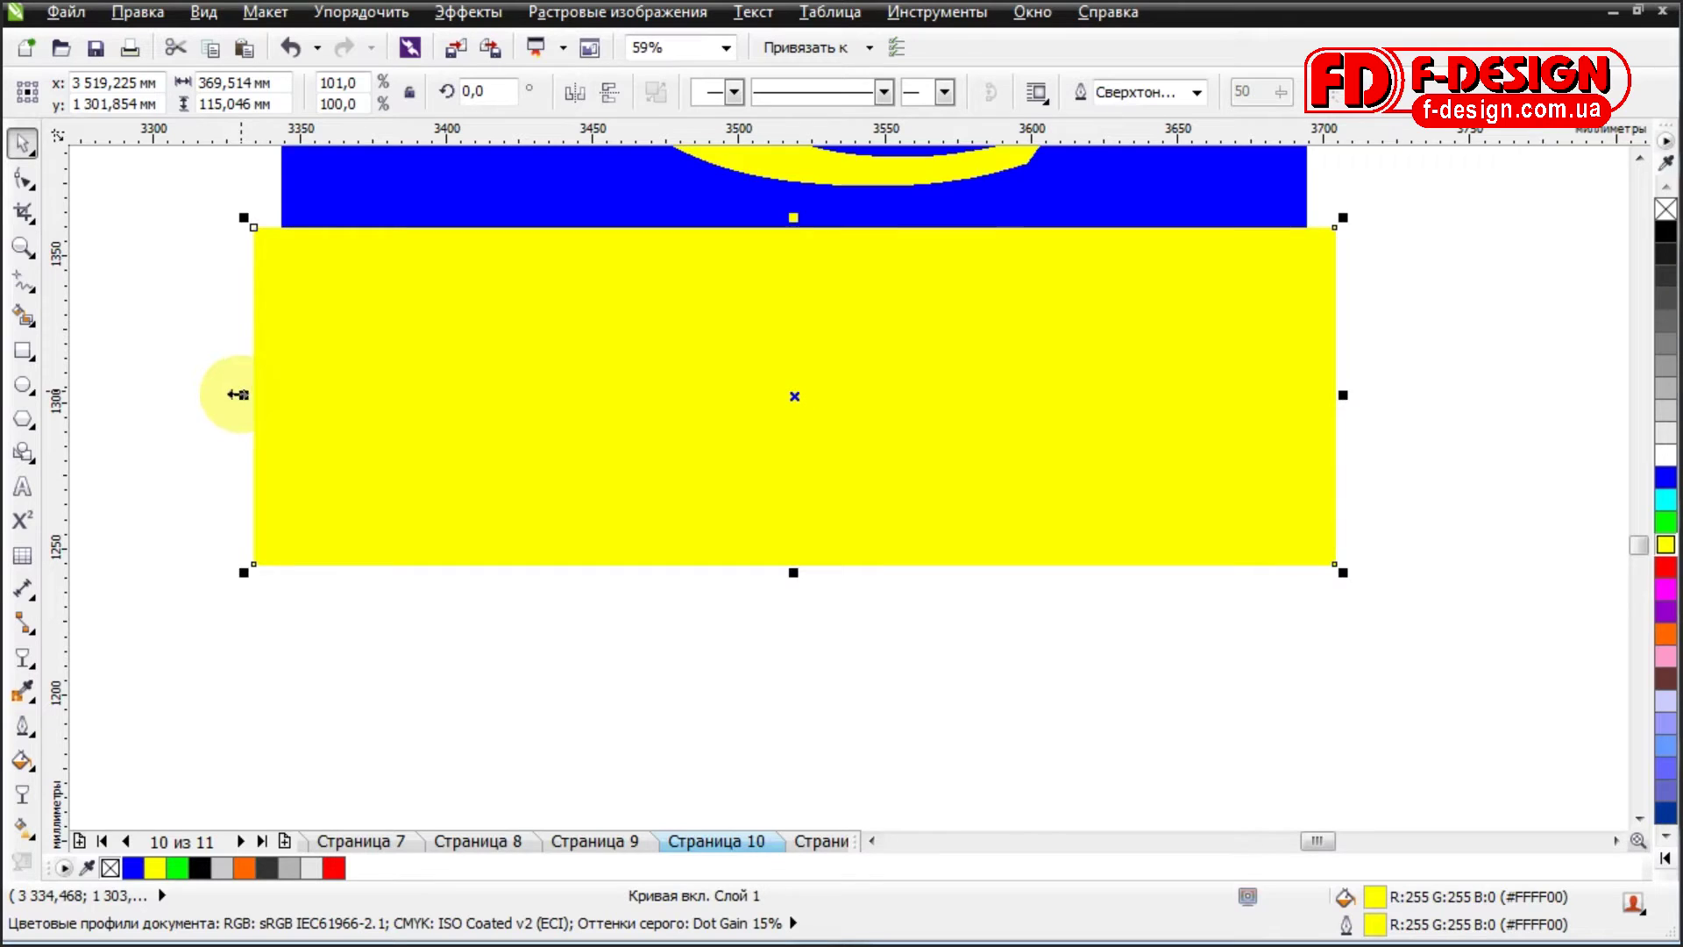
pyautogui.click(188, 516)
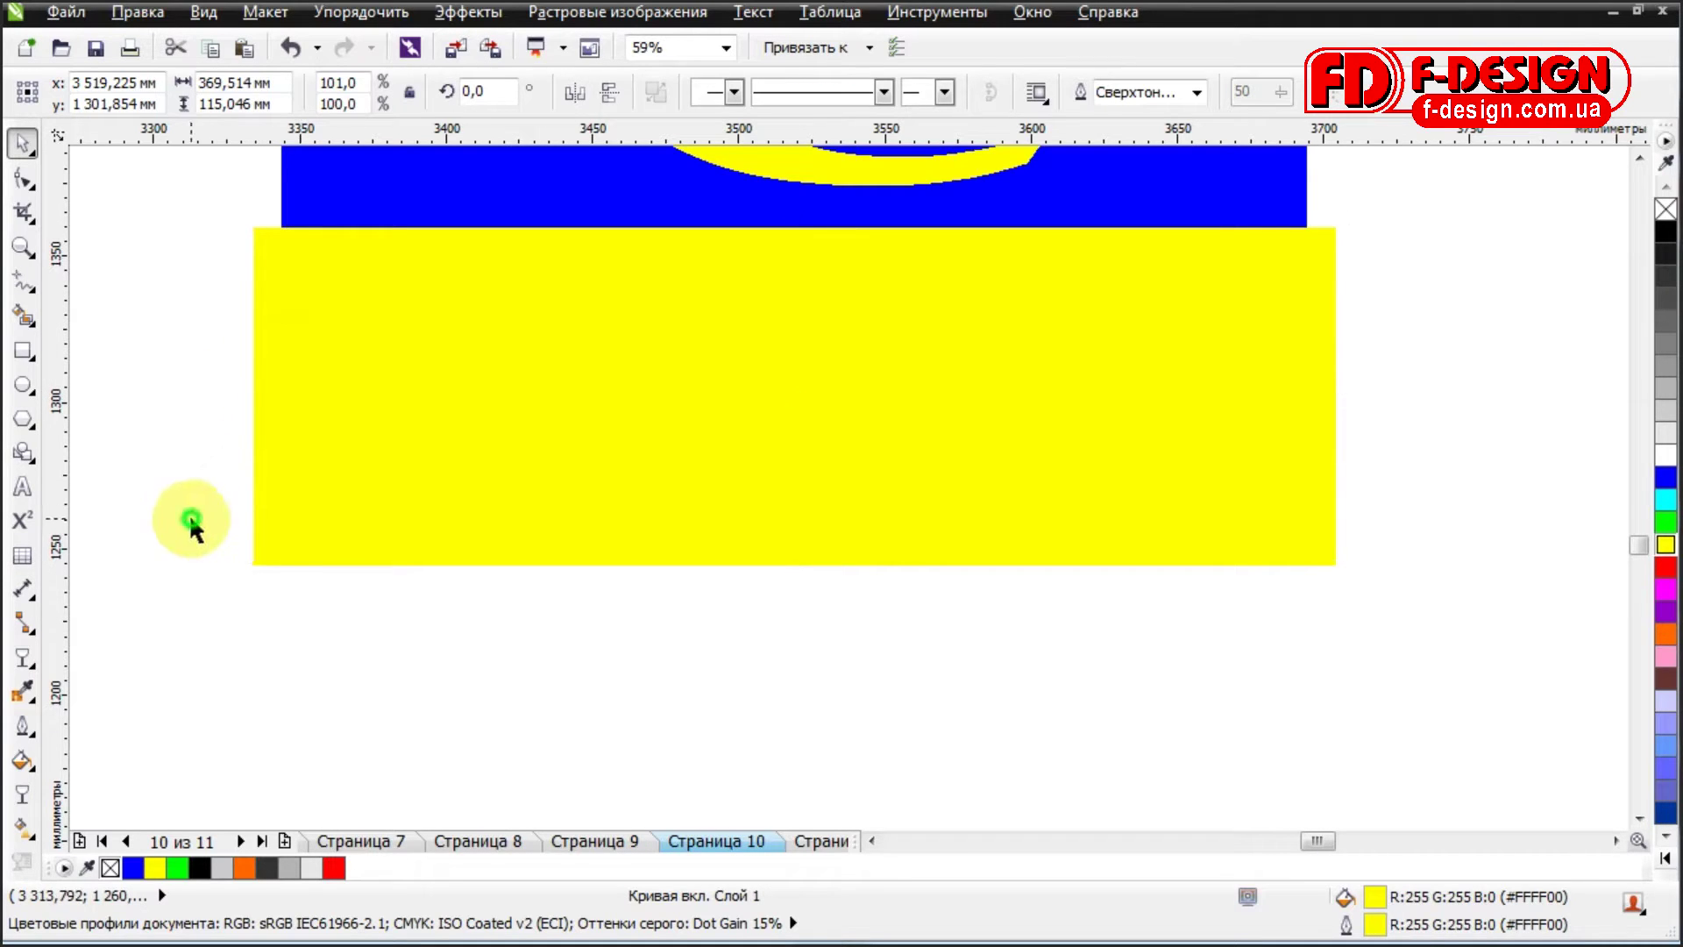
# Bring the blue opening-hours text in front of the widened yellow strip and review the full sign.
pyautogui.moveTo(256, 623); pyautogui.dragTo(1314, 196)
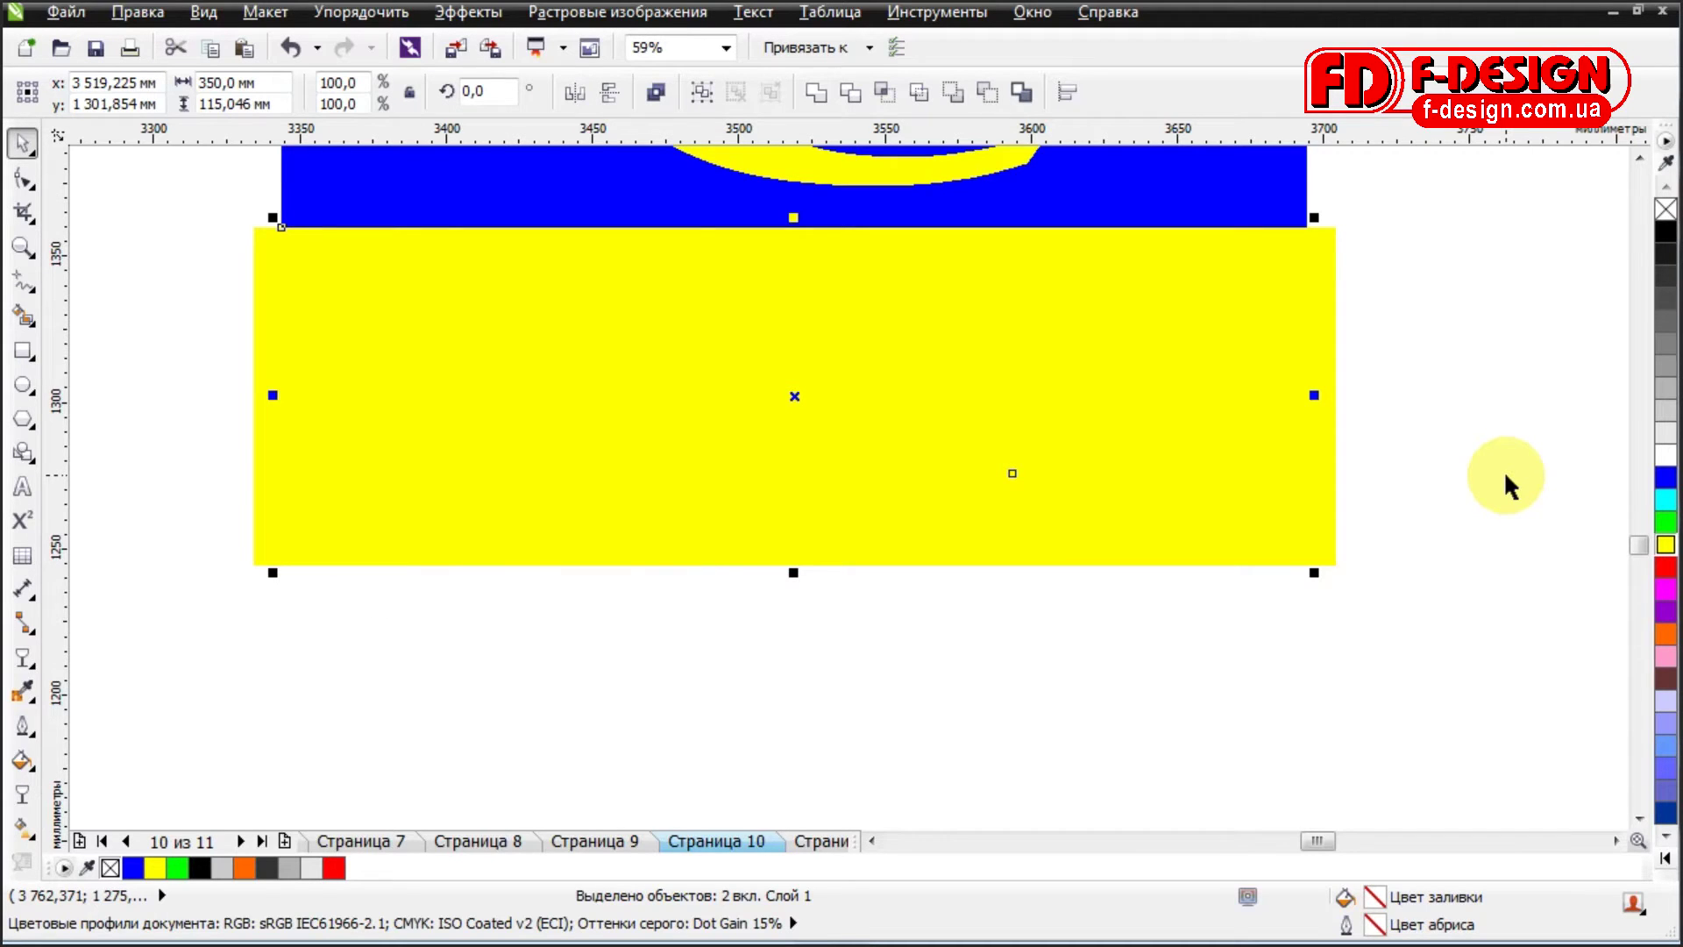
pyautogui.click(1432, 677)
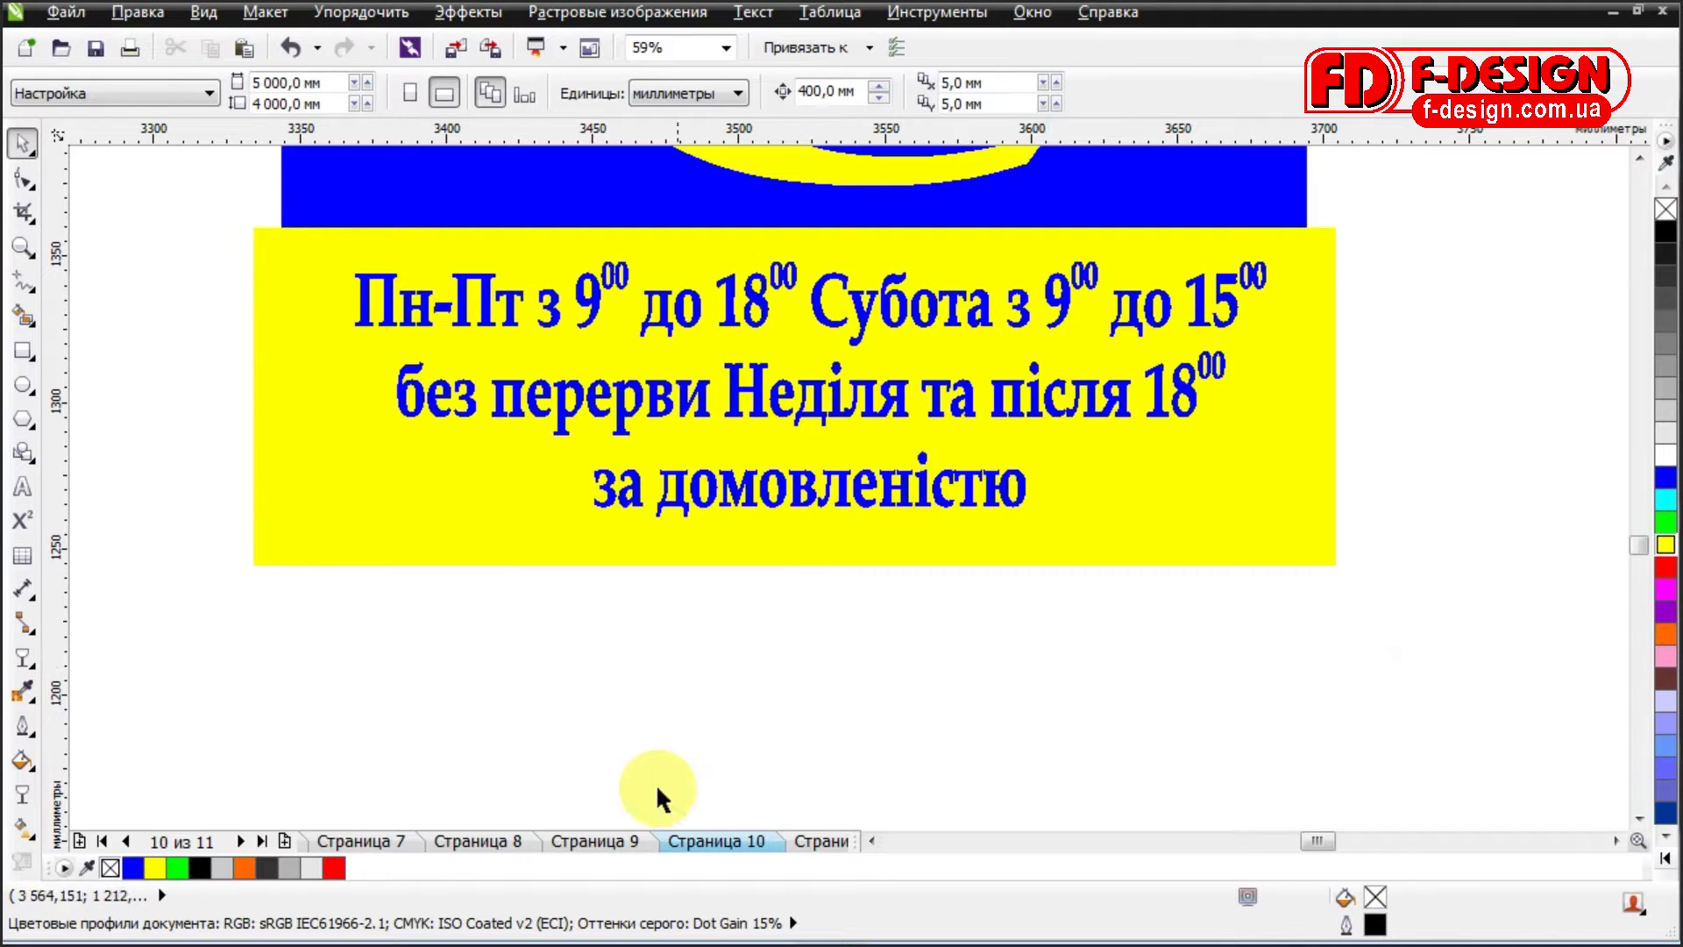
pyautogui.click(23, 248)
pyautogui.rightClick(255, 282)
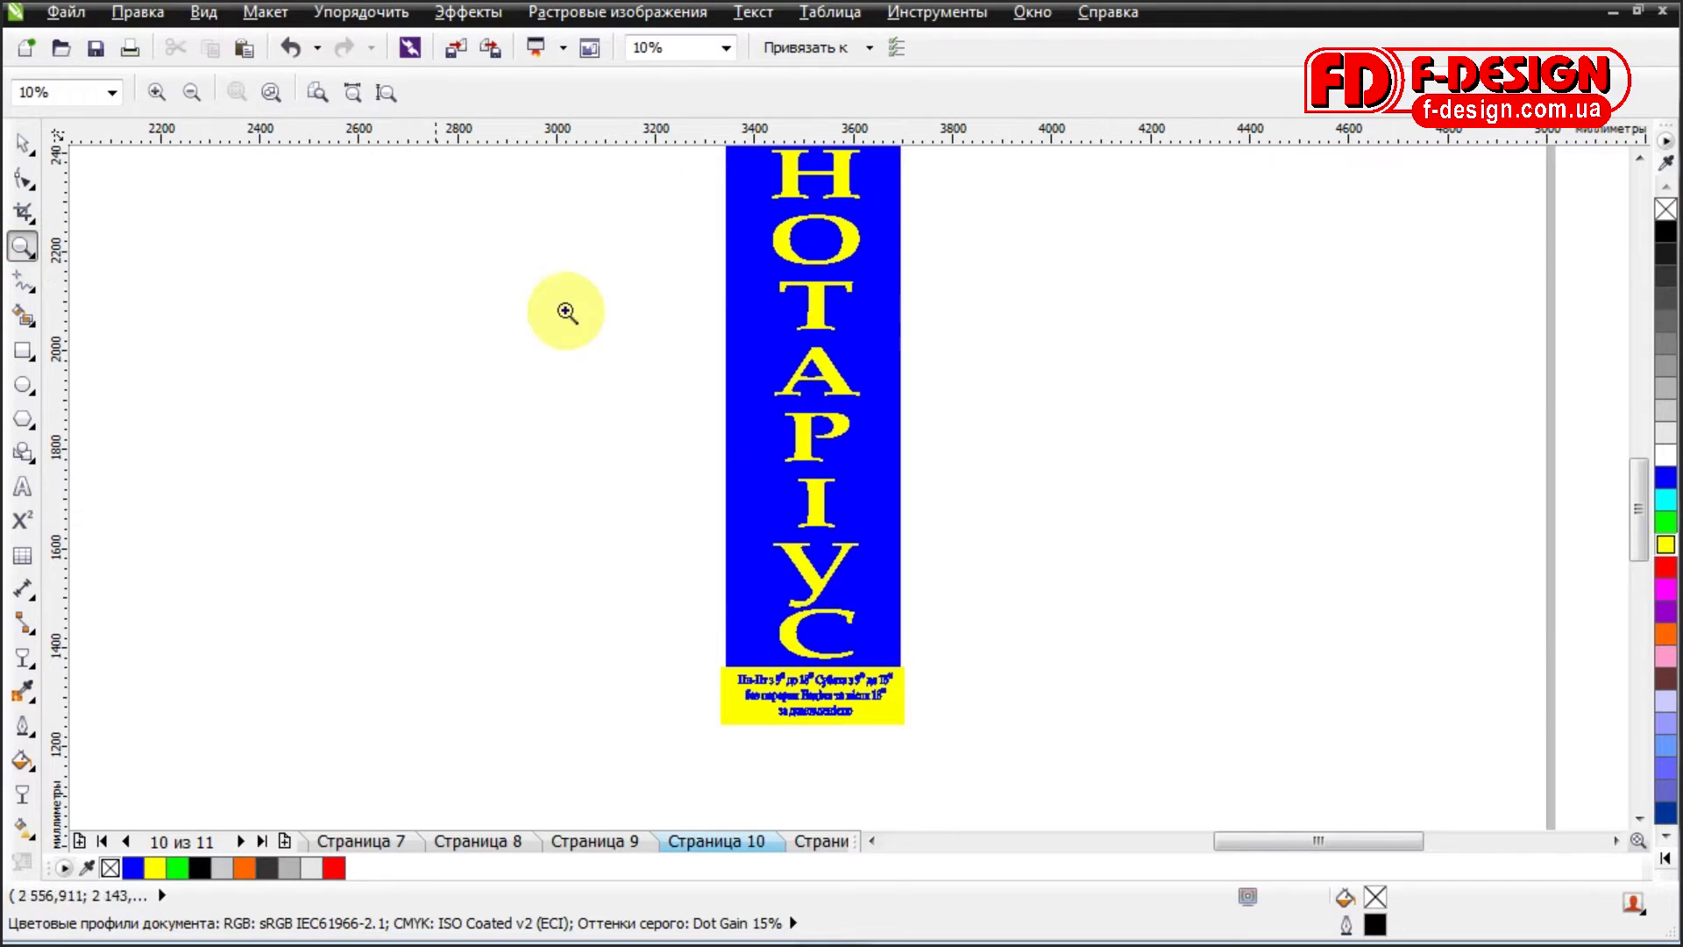
pyautogui.click(1639, 159)
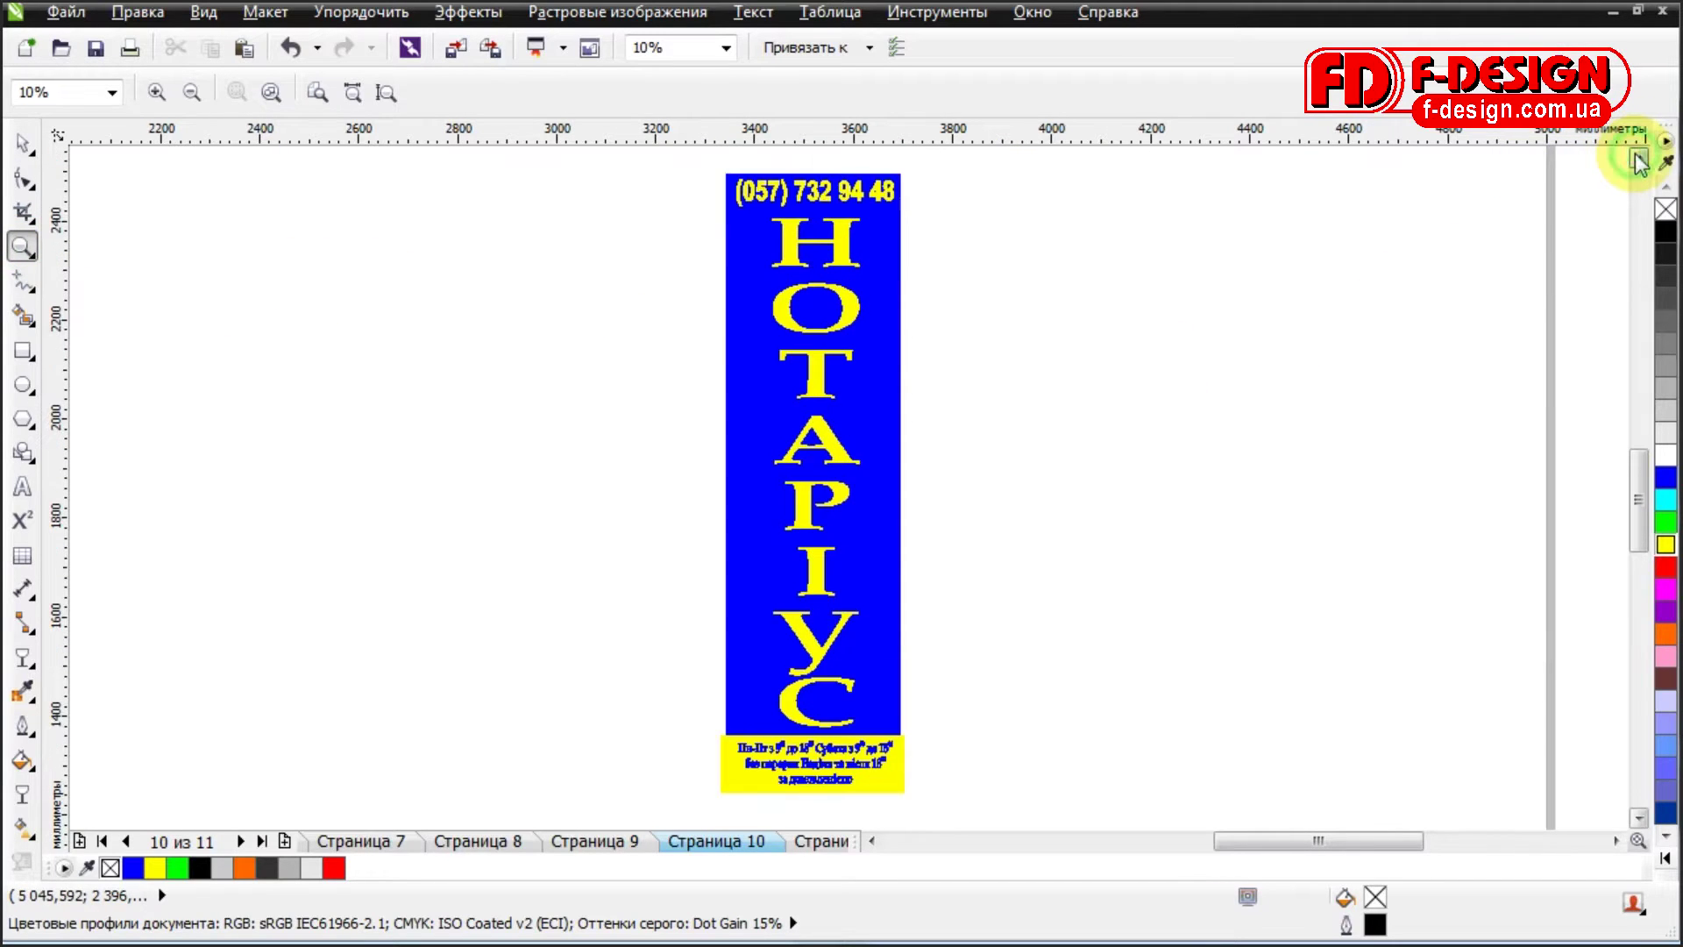
# On page 11, group the НОТАРІУС letters, phone number and opening-hours block using wireframe view, and restore the normal view.
pyautogui.click(803, 845)
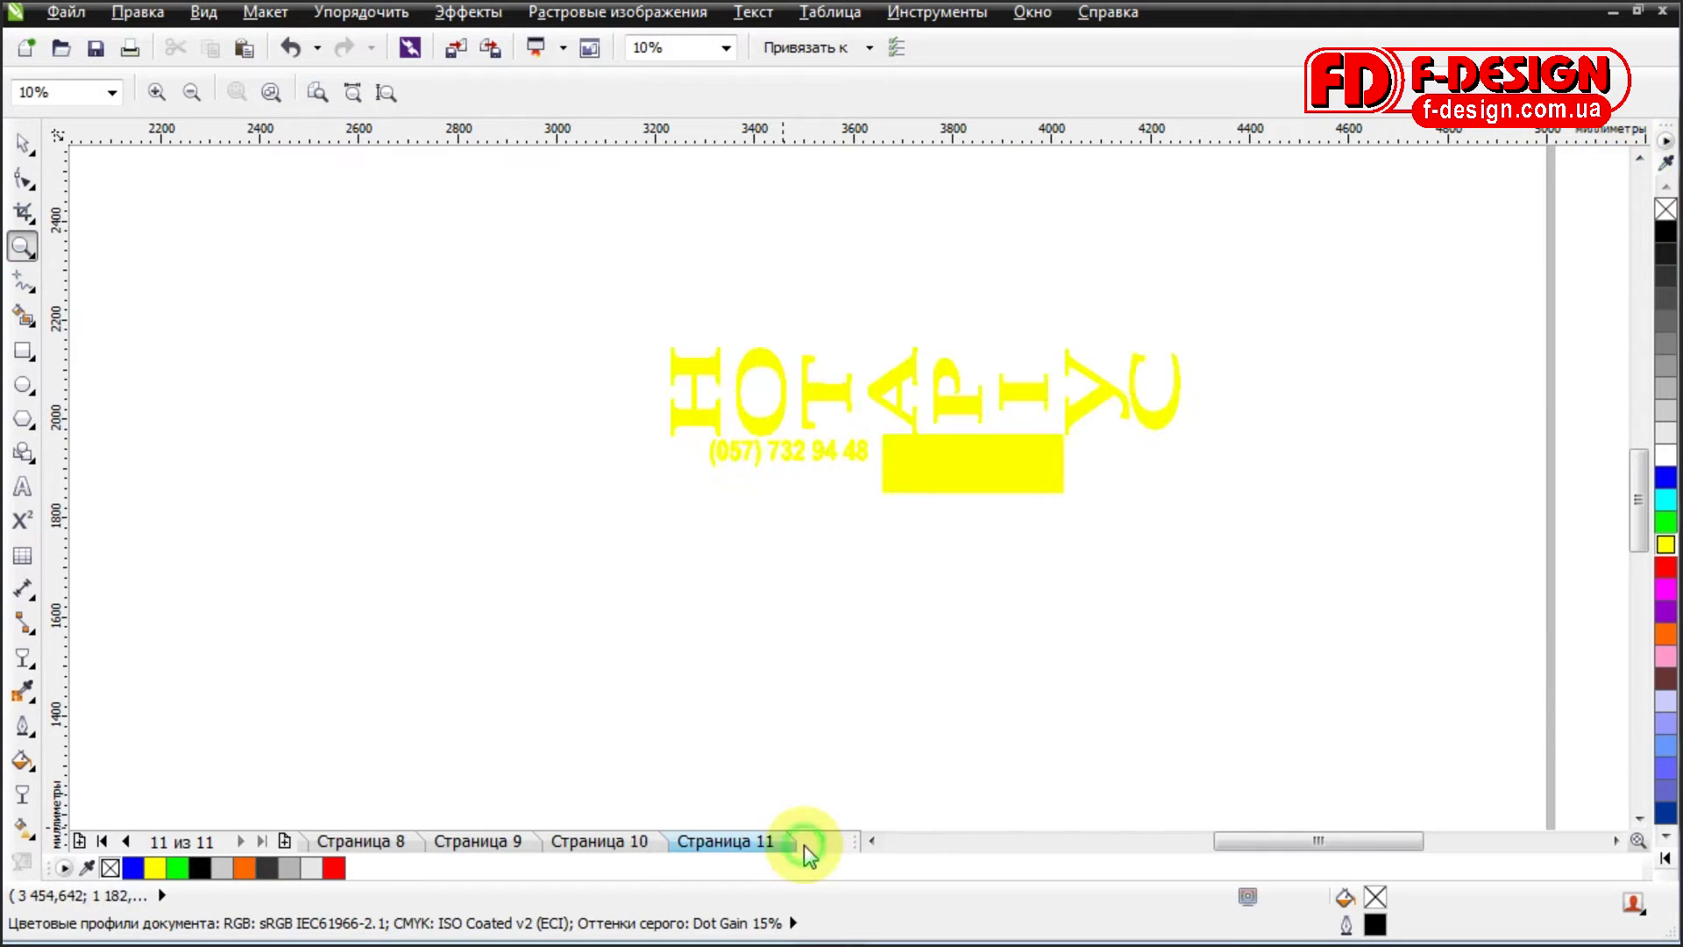
pyautogui.moveTo(646, 333); pyautogui.dragTo(1213, 517)
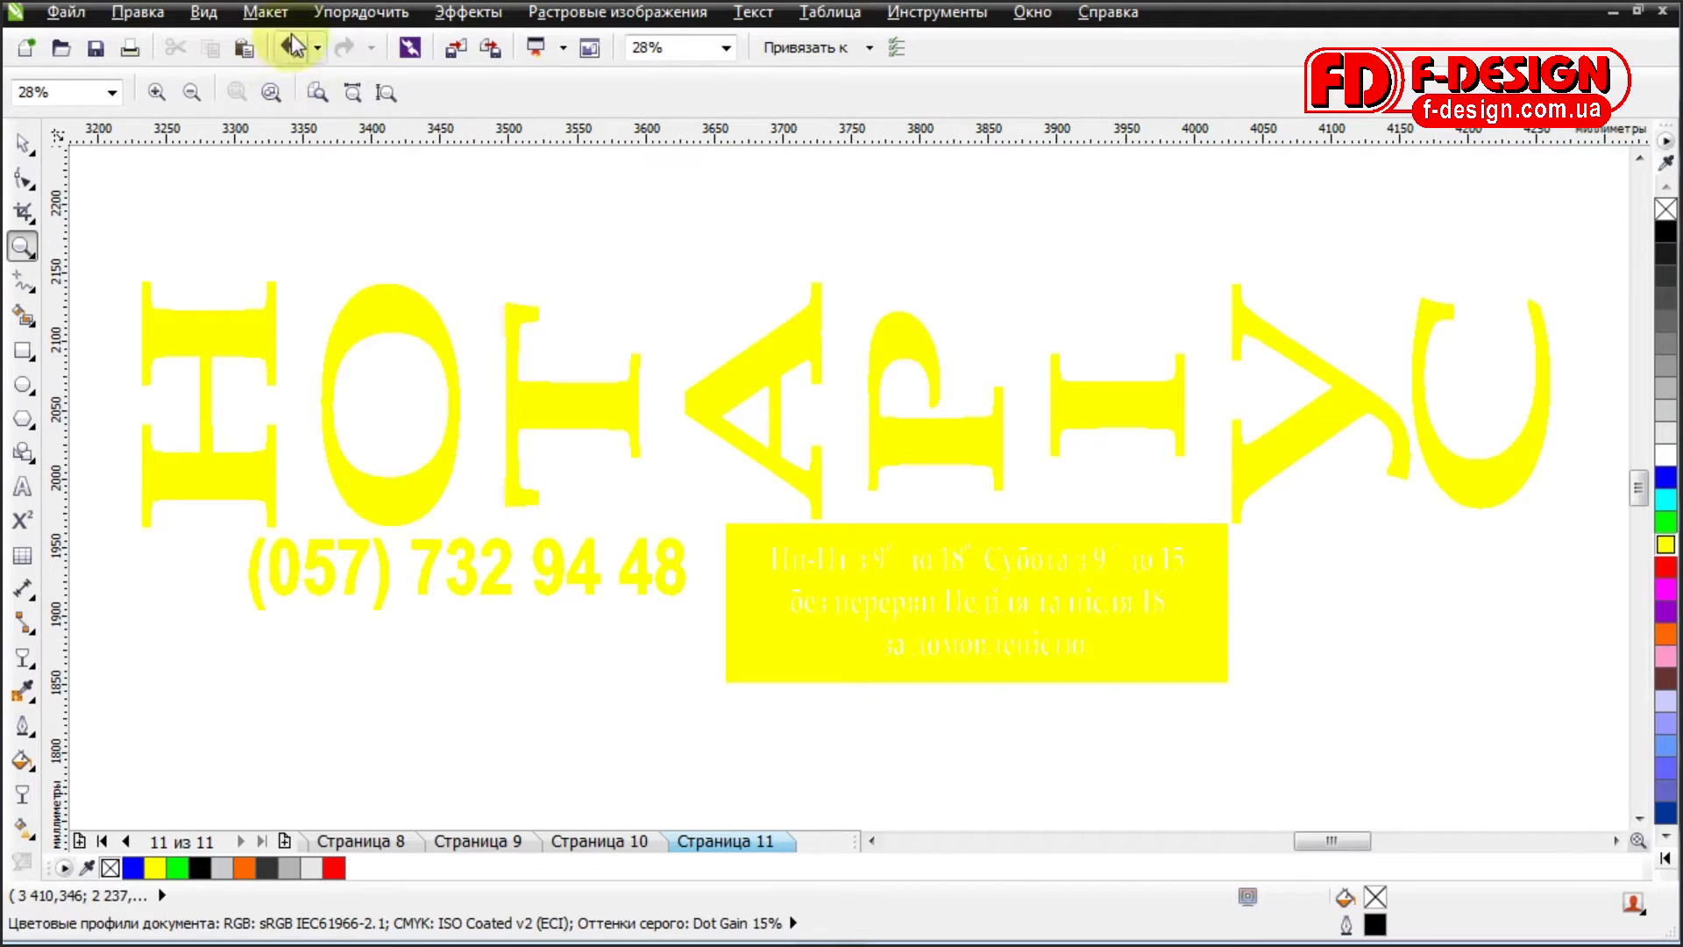
pyautogui.click(207, 18)
pyautogui.click(242, 64)
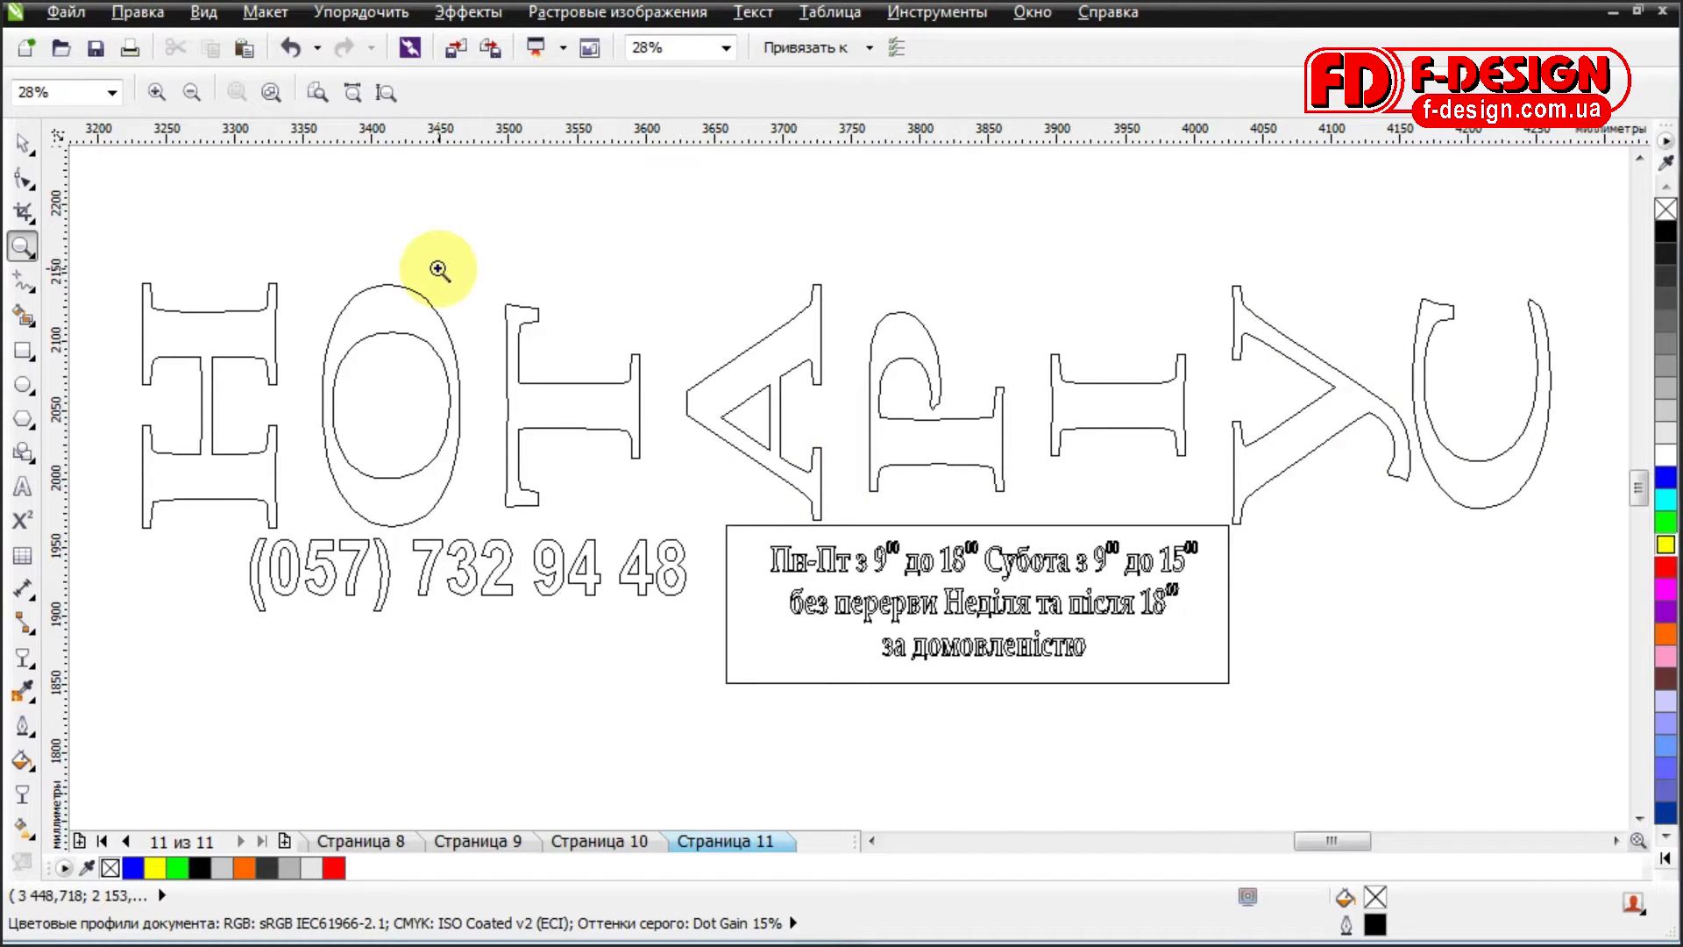
pyautogui.click(26, 147)
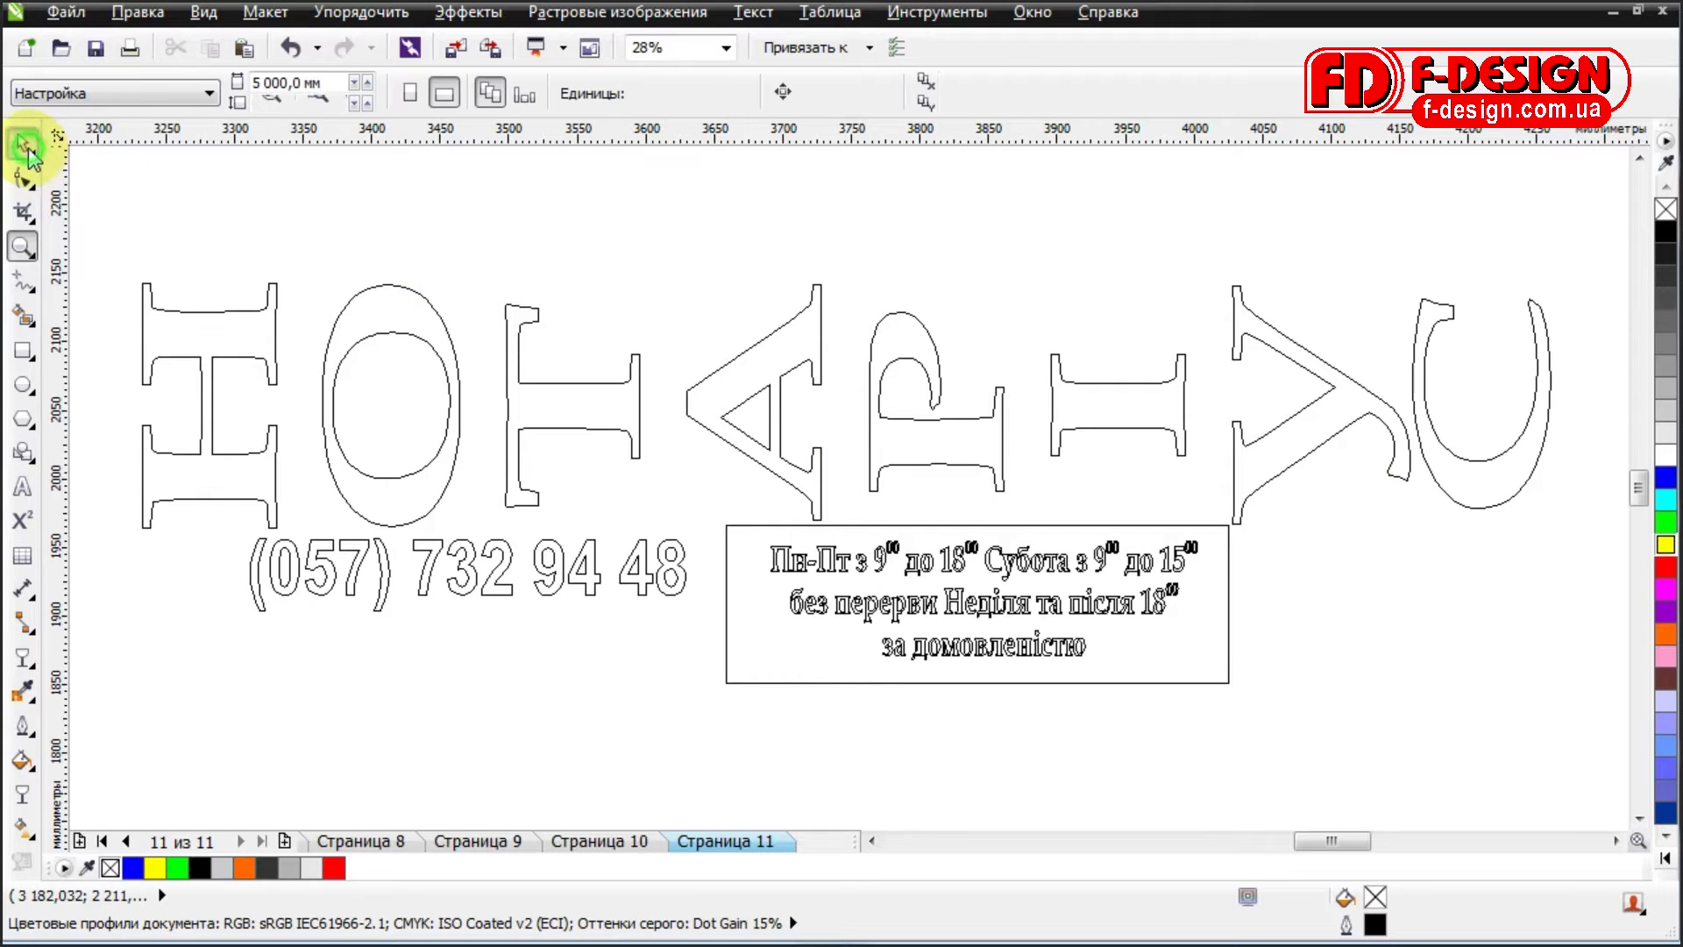
pyautogui.click(386, 287)
pyautogui.moveTo(118, 221); pyautogui.dragTo(1582, 707)
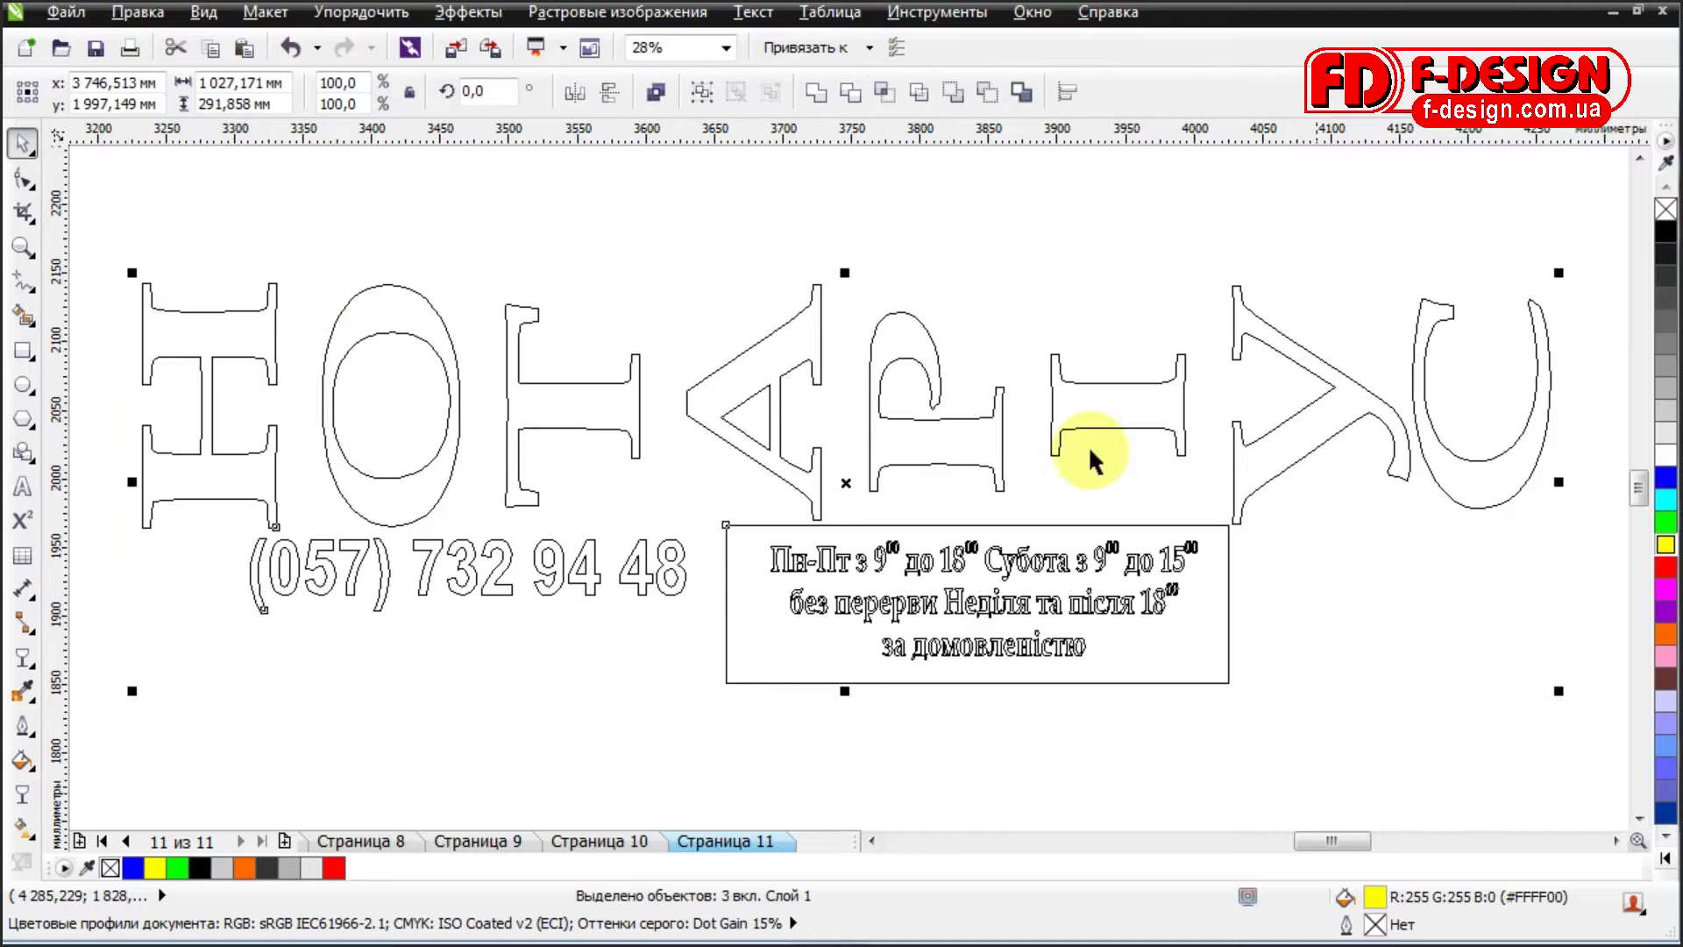
pyautogui.click(708, 91)
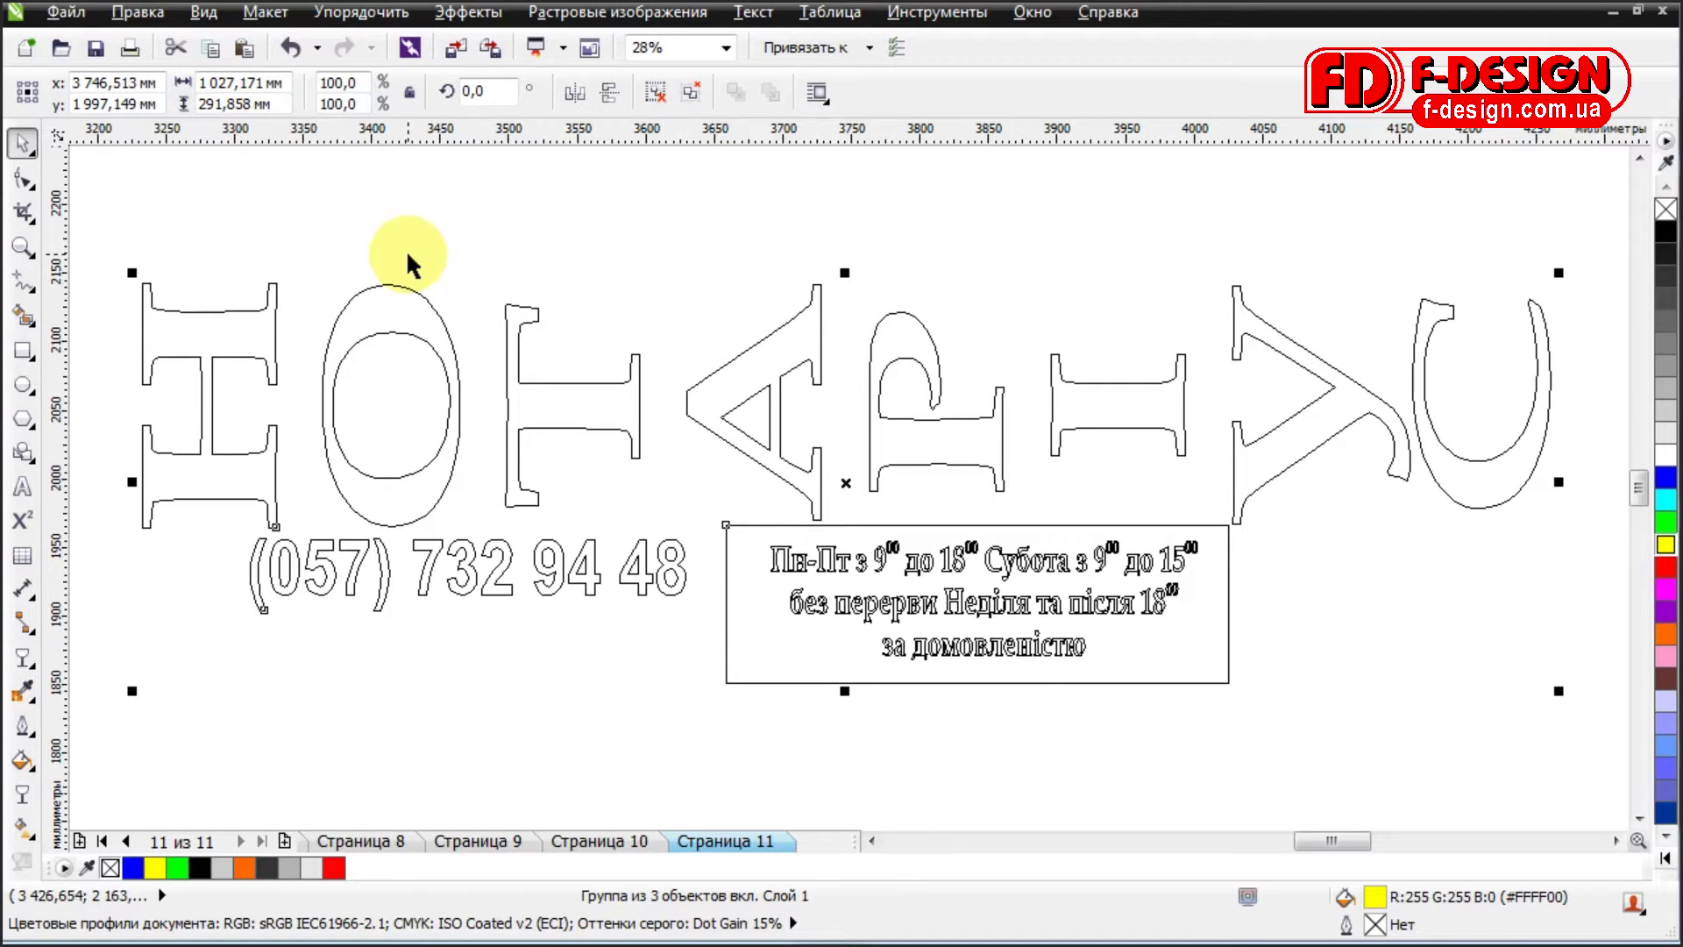
pyautogui.click(203, 13)
pyautogui.click(229, 128)
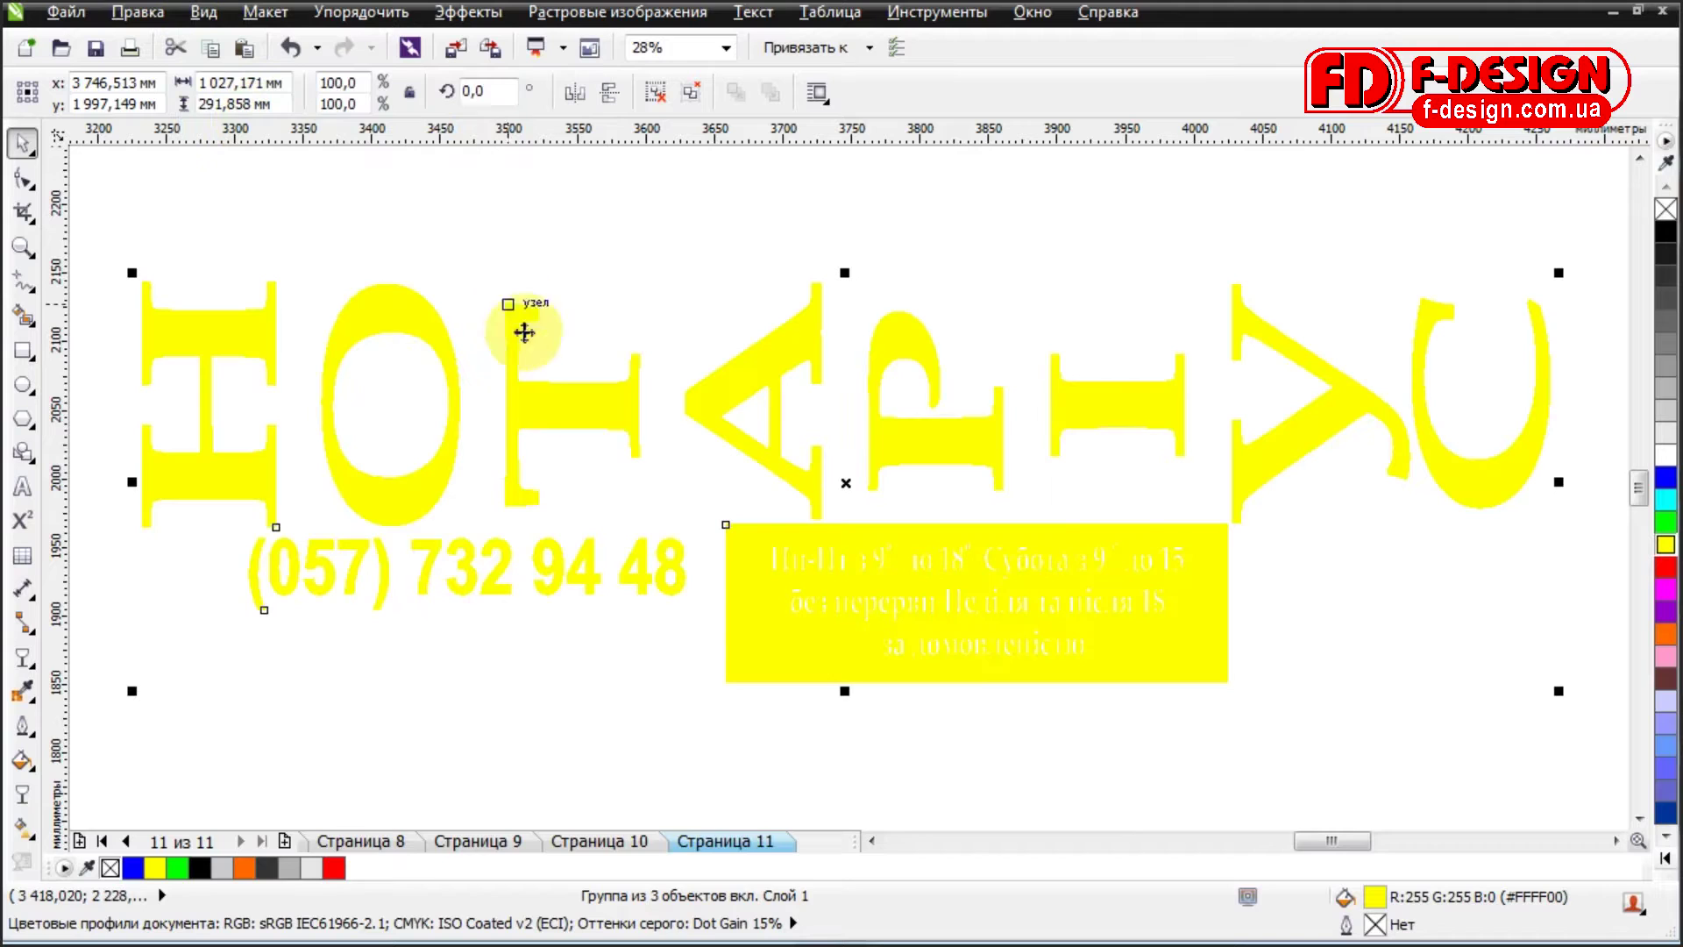
# Go back to page 10 and bring the whole blue sign into view.
pyautogui.click(599, 840)
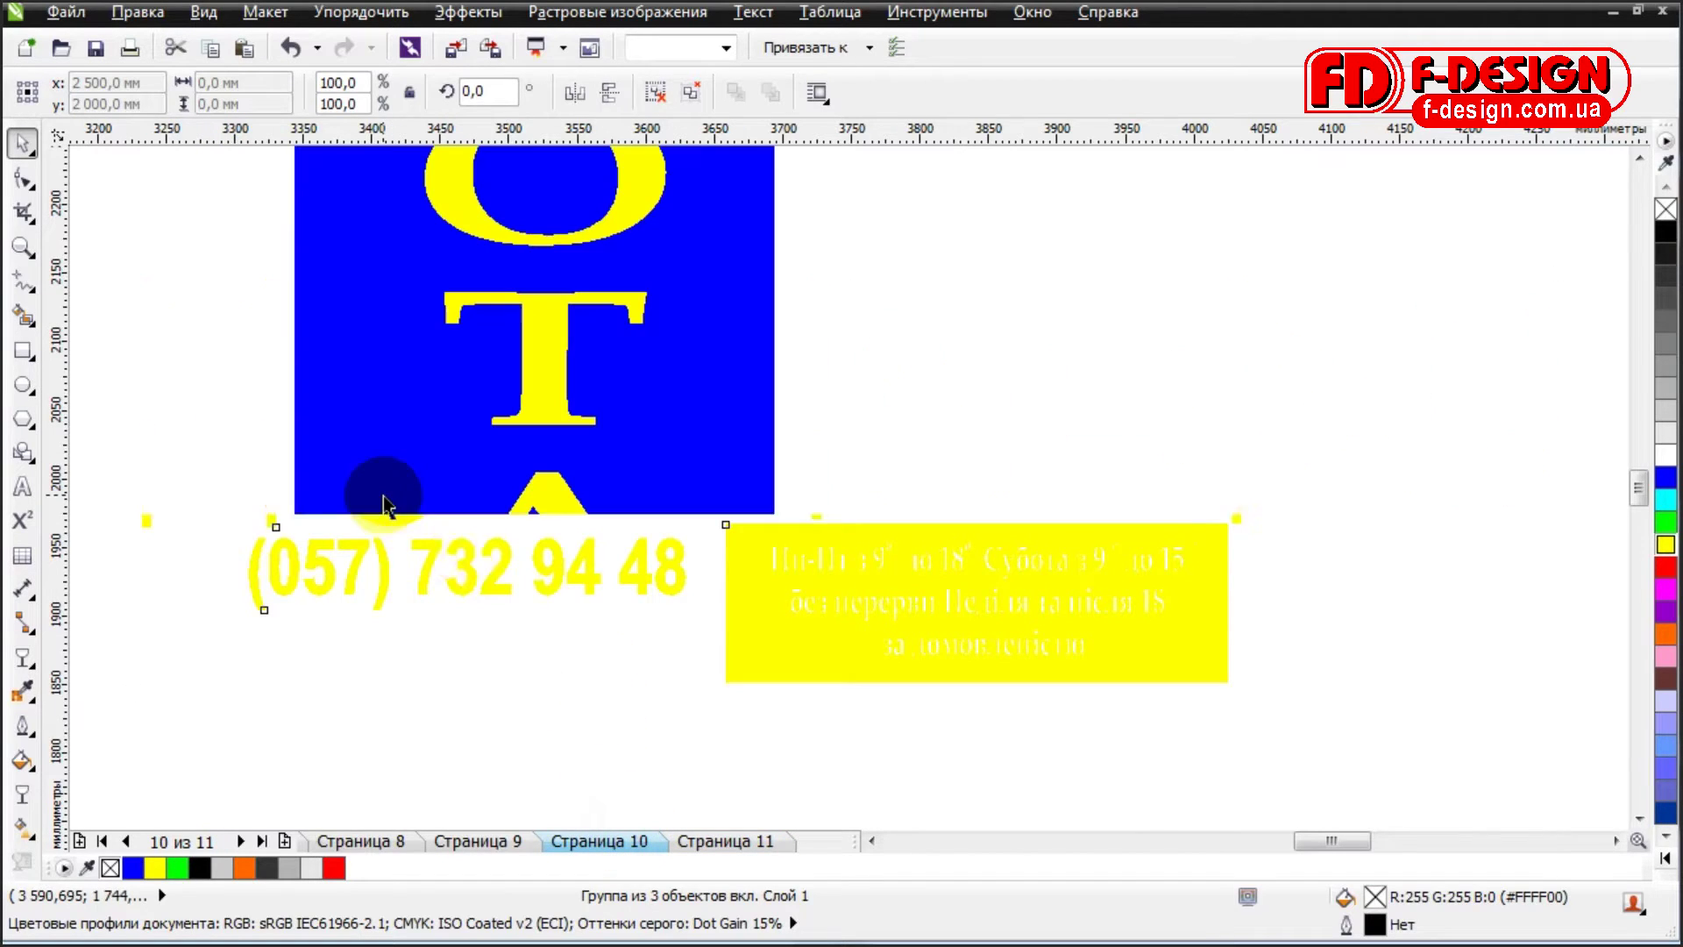
pyautogui.click(23, 247)
pyautogui.rightClick(250, 298)
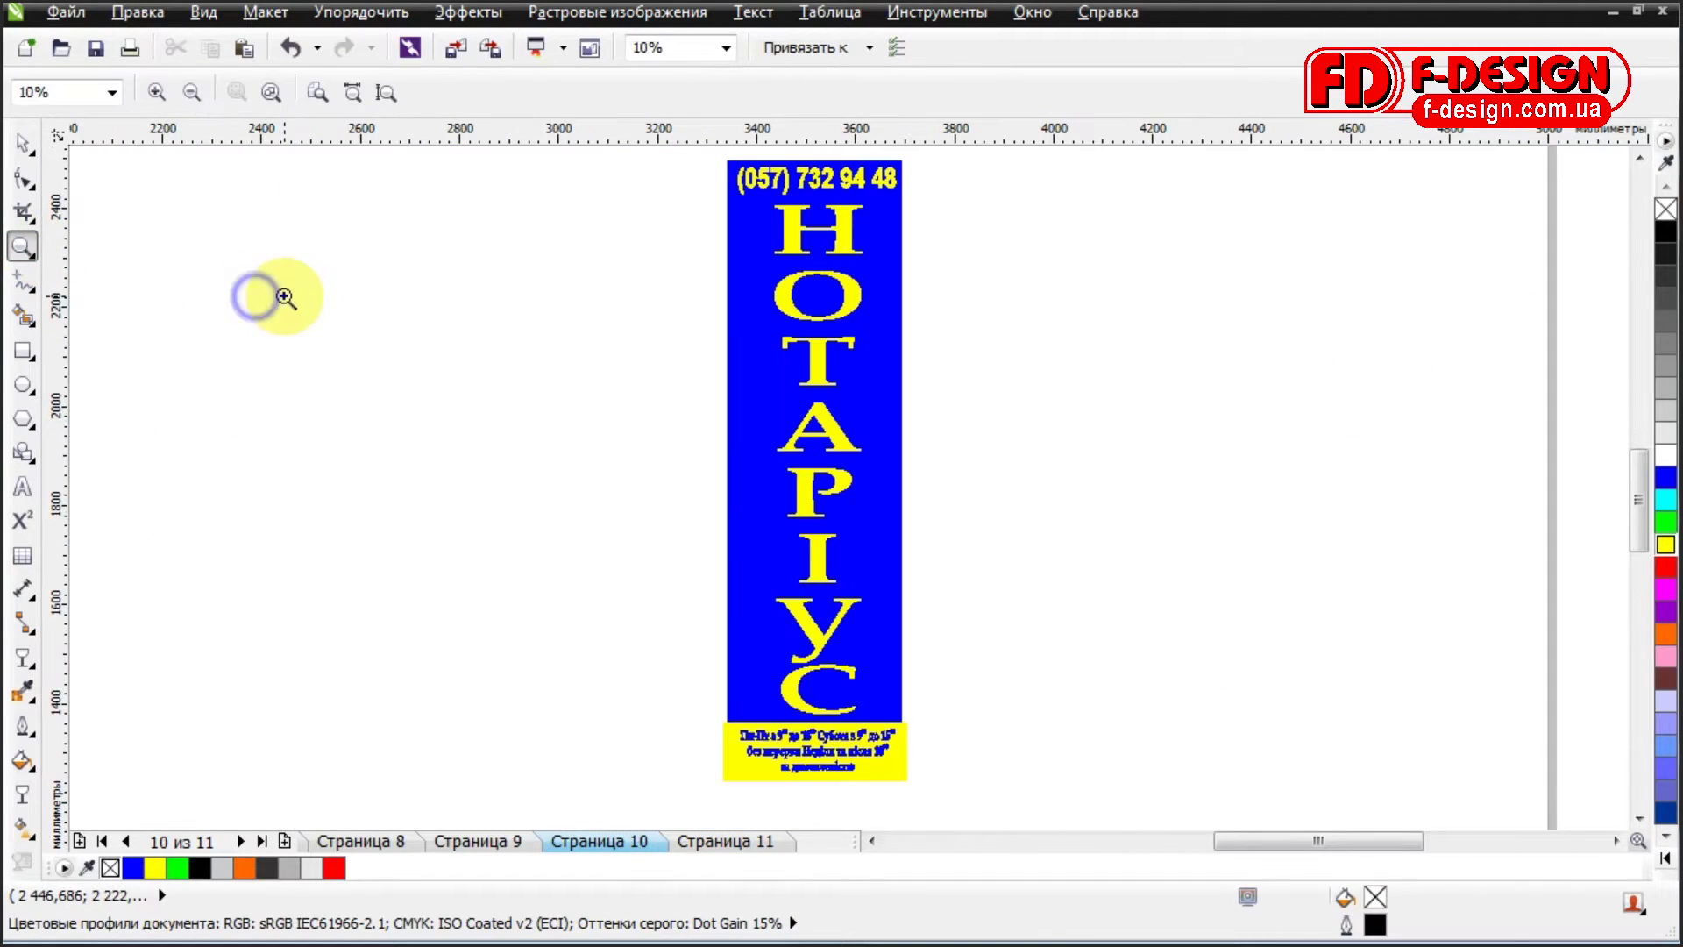
pyautogui.click(23, 142)
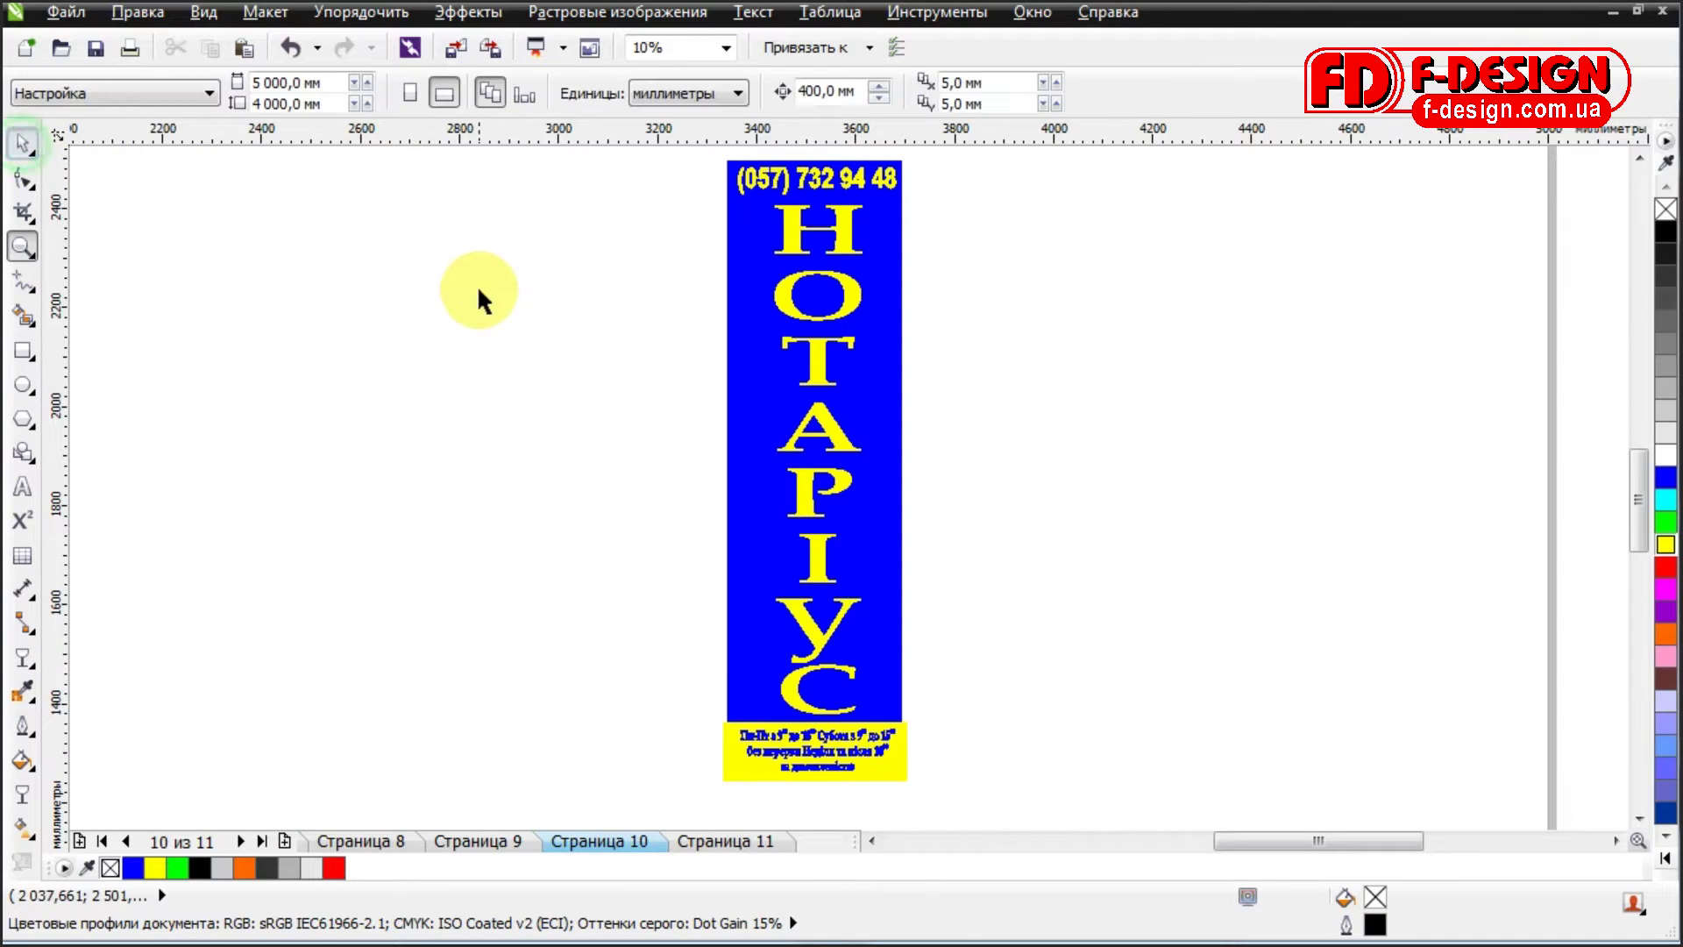